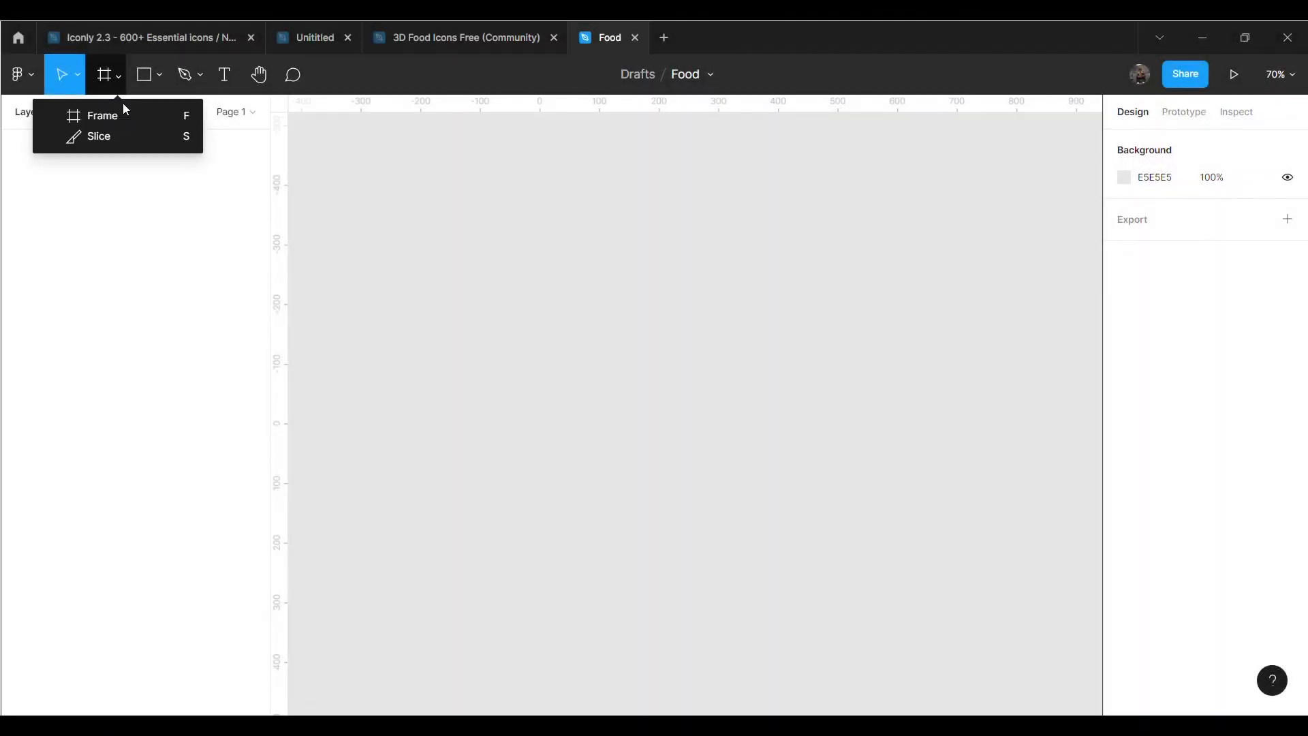
Pick the iPhone 13 mini size from the Phone frame presets in the Food file
click(102, 116)
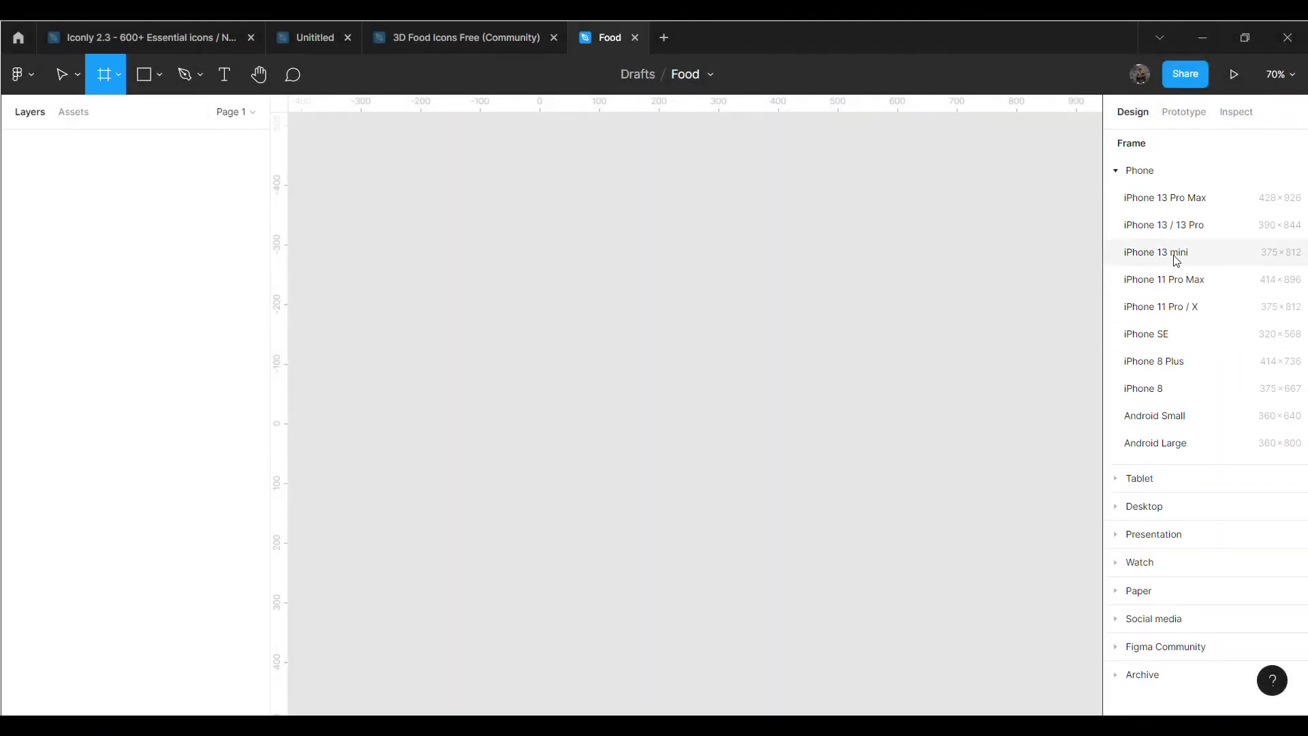
Insert an iPhone 13 mini frame with corner radius 20 and left and right margin guides
click(1135, 256)
click(943, 417)
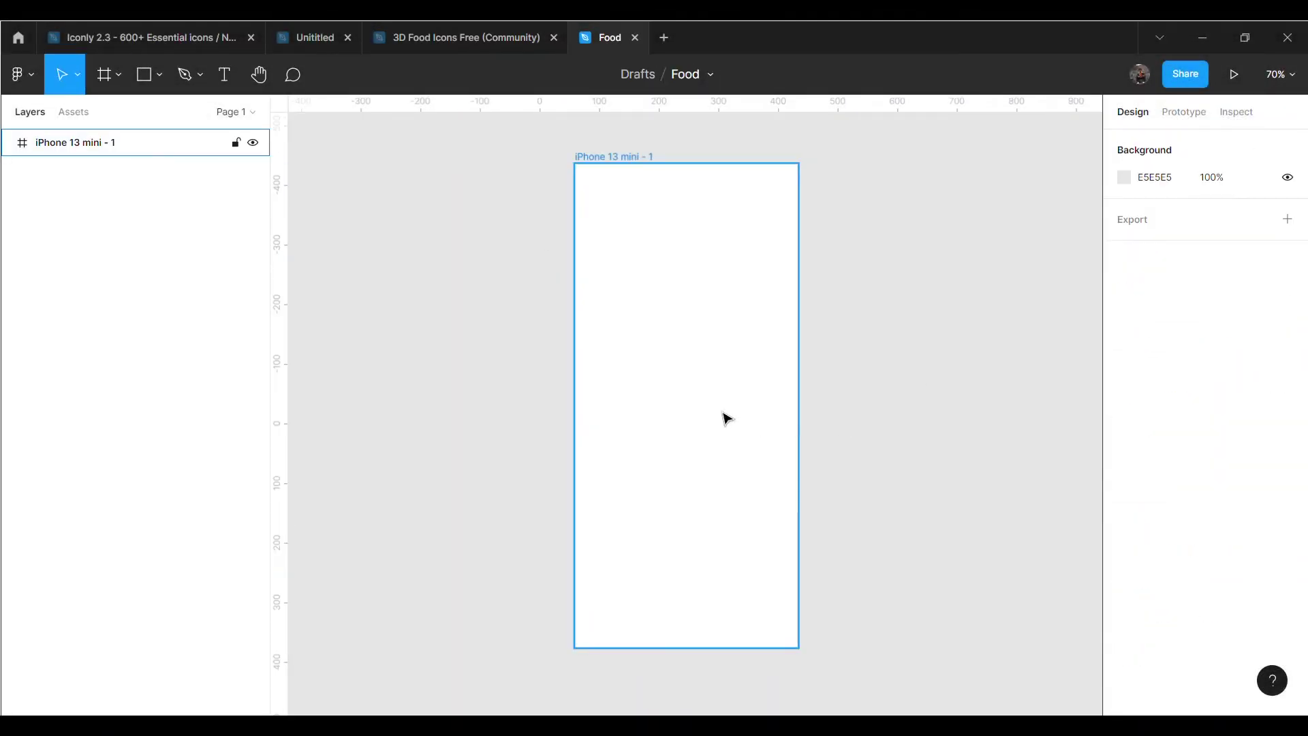
click(348, 38)
click(741, 318)
click(1286, 186)
click(1226, 266)
text(20)
key(Return)
click(405, 405)
drag(280, 453, 608, 457)
drag(299, 453, 781, 457)
Copy the burger illustration from 3D Food Icons and paste it into the Food file
key(ctrl+shift+Tab)
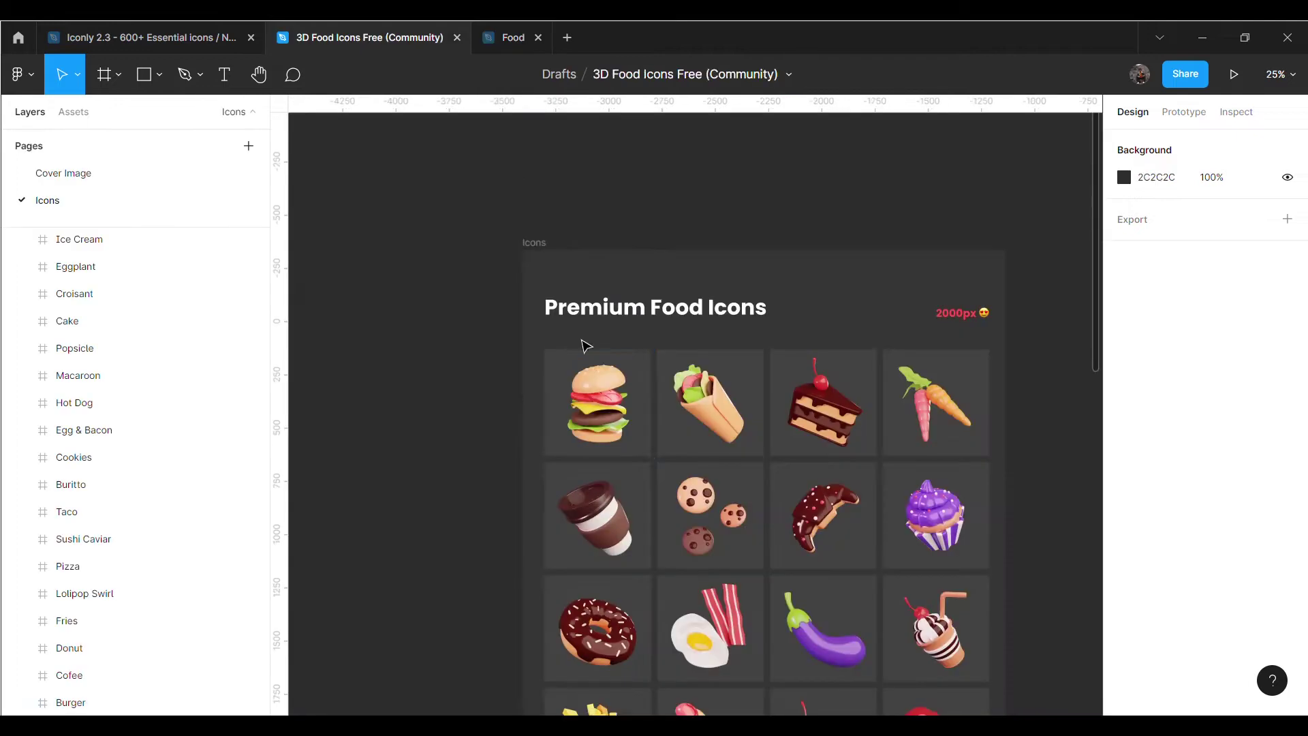
double_click(602, 402)
double_click(620, 429)
key(Escape)
key(ctrl+c)
click(513, 37)
key(ctrl+v)
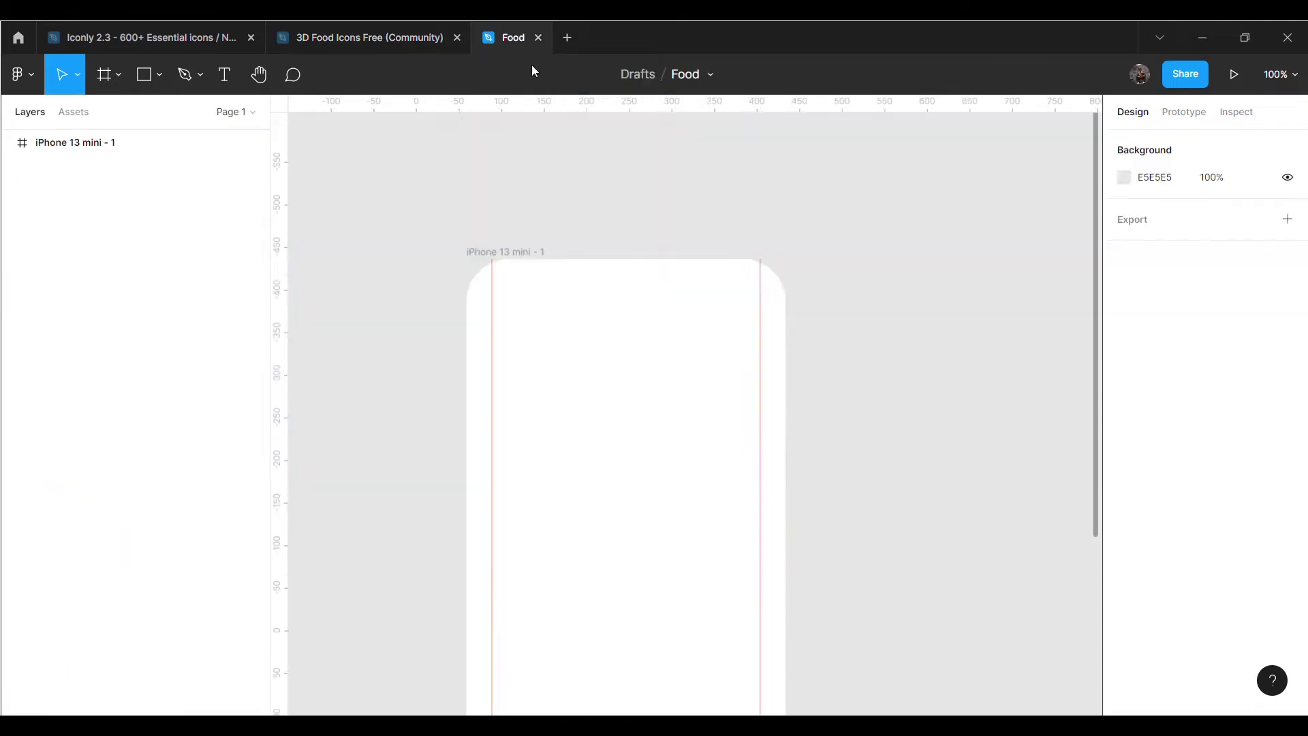
Resize the burger to about 420 px square and centre it near the frame top
drag(896, 613, 792, 548)
mouse_move(608, 415)
mouse_down()
mouse_move(622, 38)
mouse_move(604, 427)
mouse_up()
drag(705, 570, 716, 639)
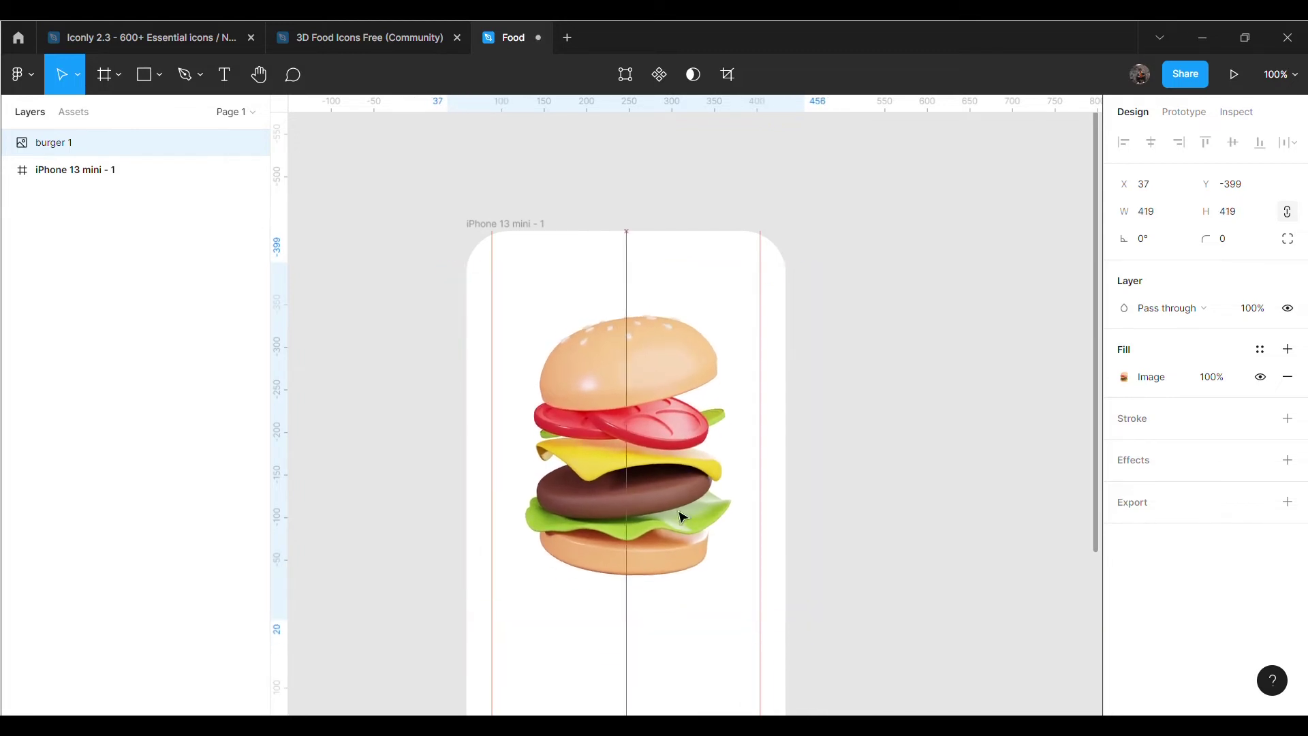
click(905, 464)
scroll(905, 464, down, 2)
scroll(894, 433, up, 1)
Check the whole frame at 100% zoom and nudge the burger up about 33 px
key(ctrl+minus)
scroll(896, 434, down, 1)
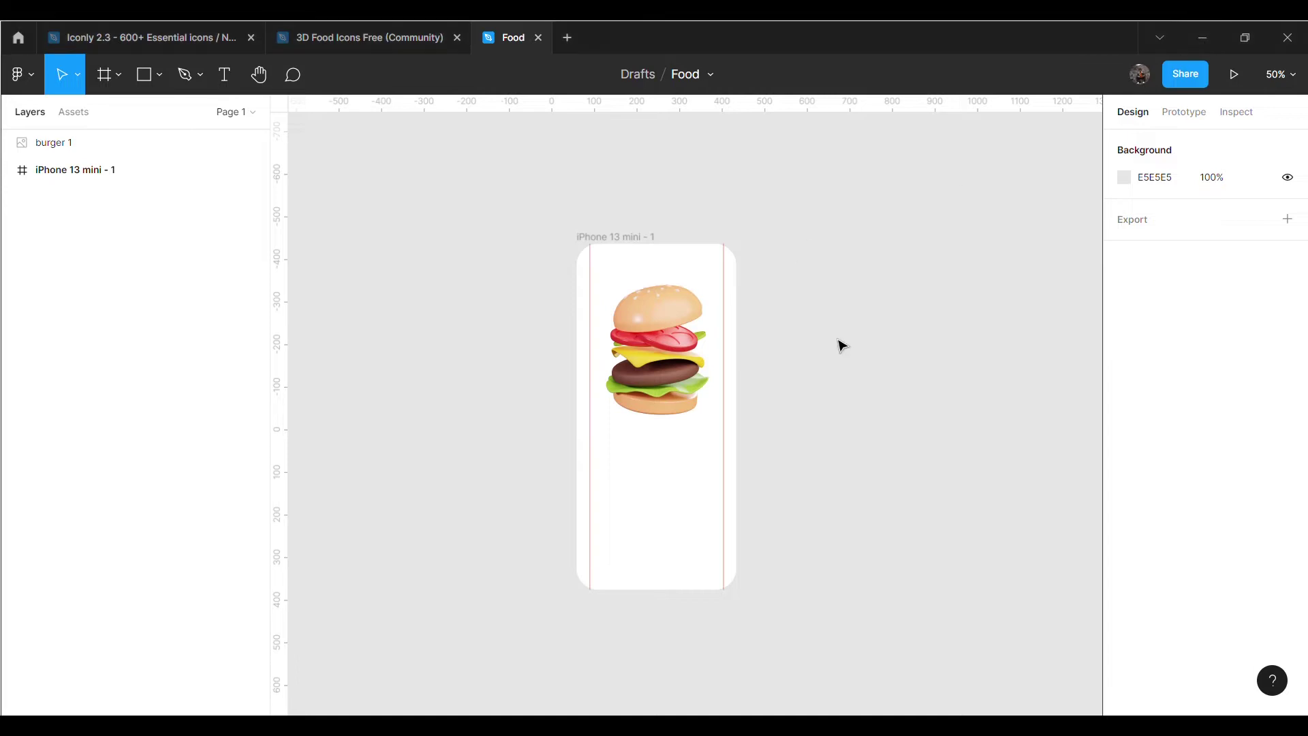
scroll(817, 382, down, 3)
key(shift+0)
scroll(806, 515, up, 5)
drag(627, 320, 626, 298)
click(923, 423)
scroll(923, 423, down, 2)
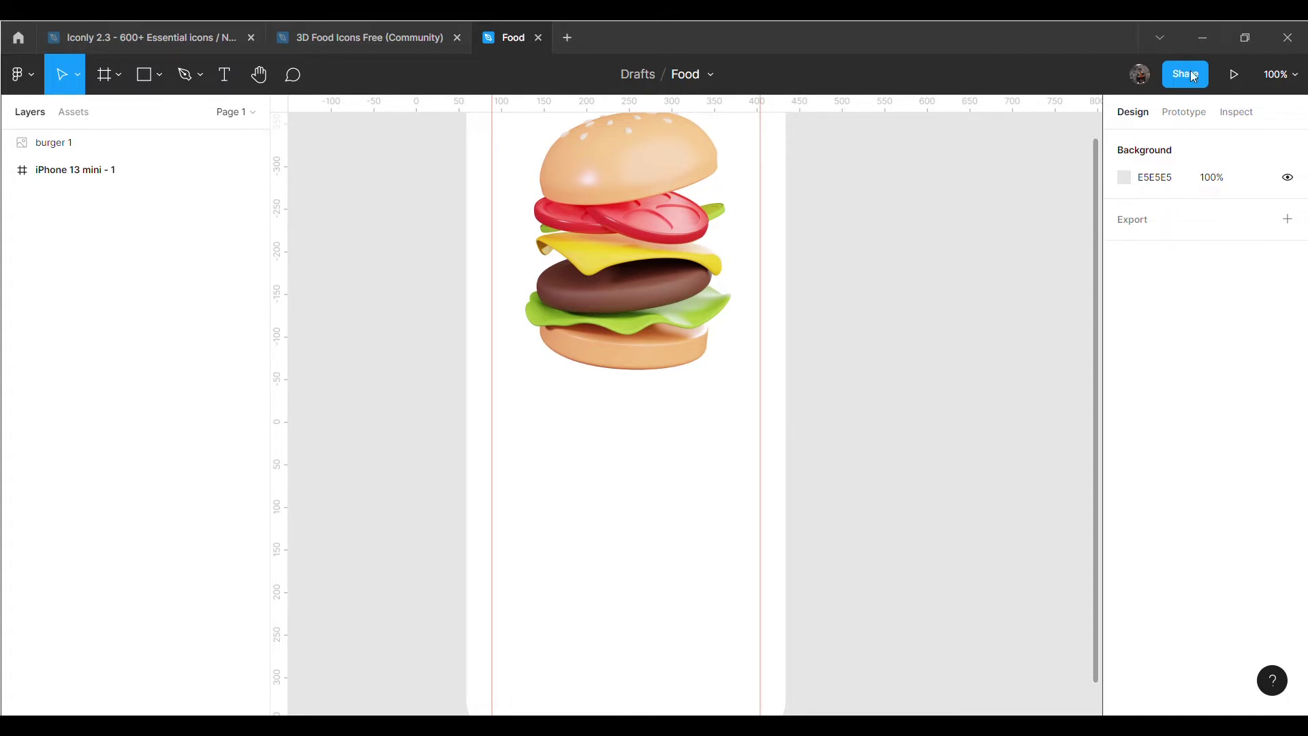
click(158, 74)
Draw a wide bar below the burger, stretched to the left guide, with corner radius 15
click(136, 113)
drag(516, 456, 763, 537)
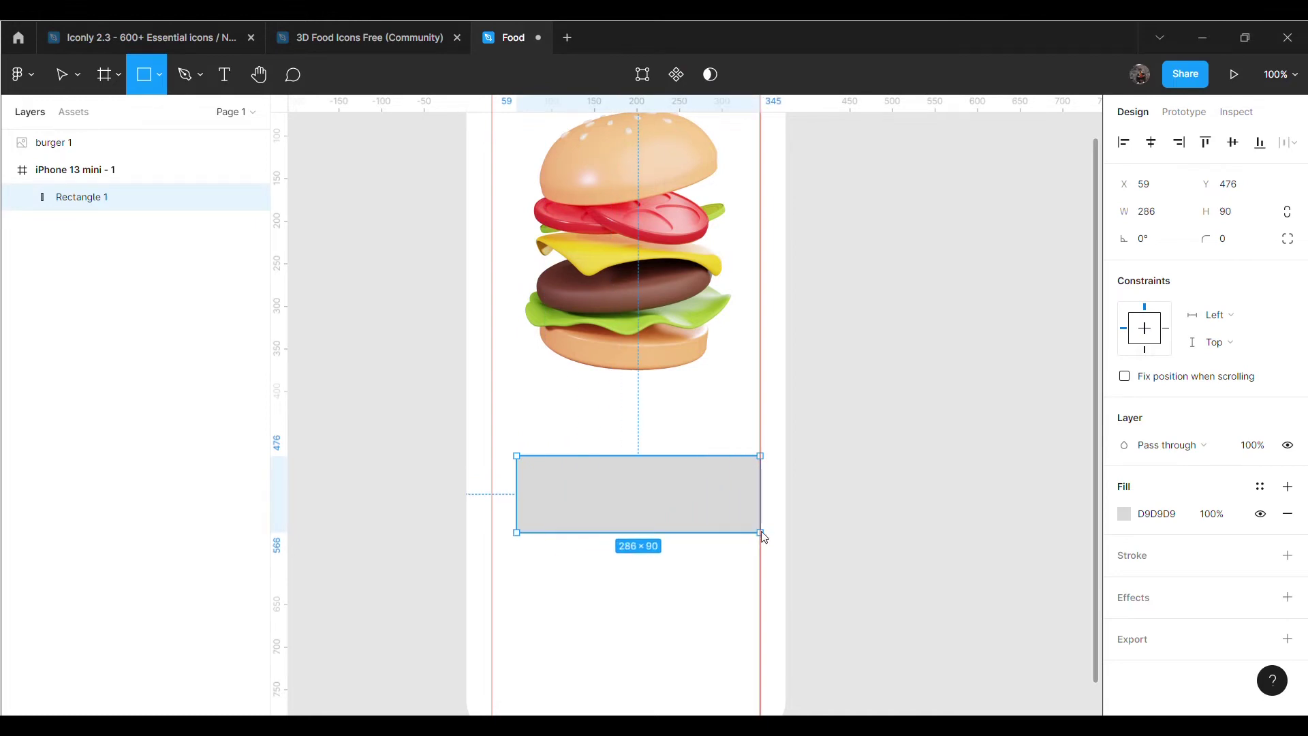
drag(517, 511, 492, 511)
click(1251, 240)
text(15)
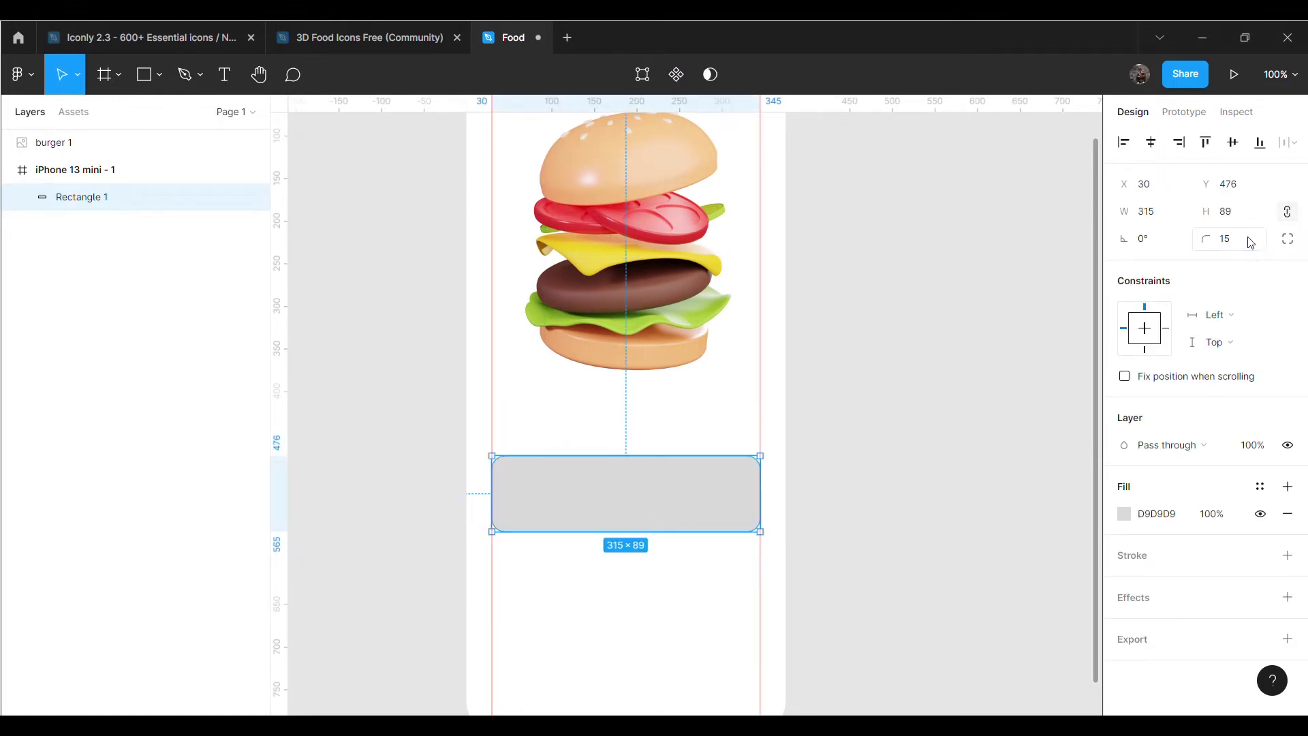
click(1019, 356)
click(681, 497)
click(893, 497)
scroll(893, 496, down, 2)
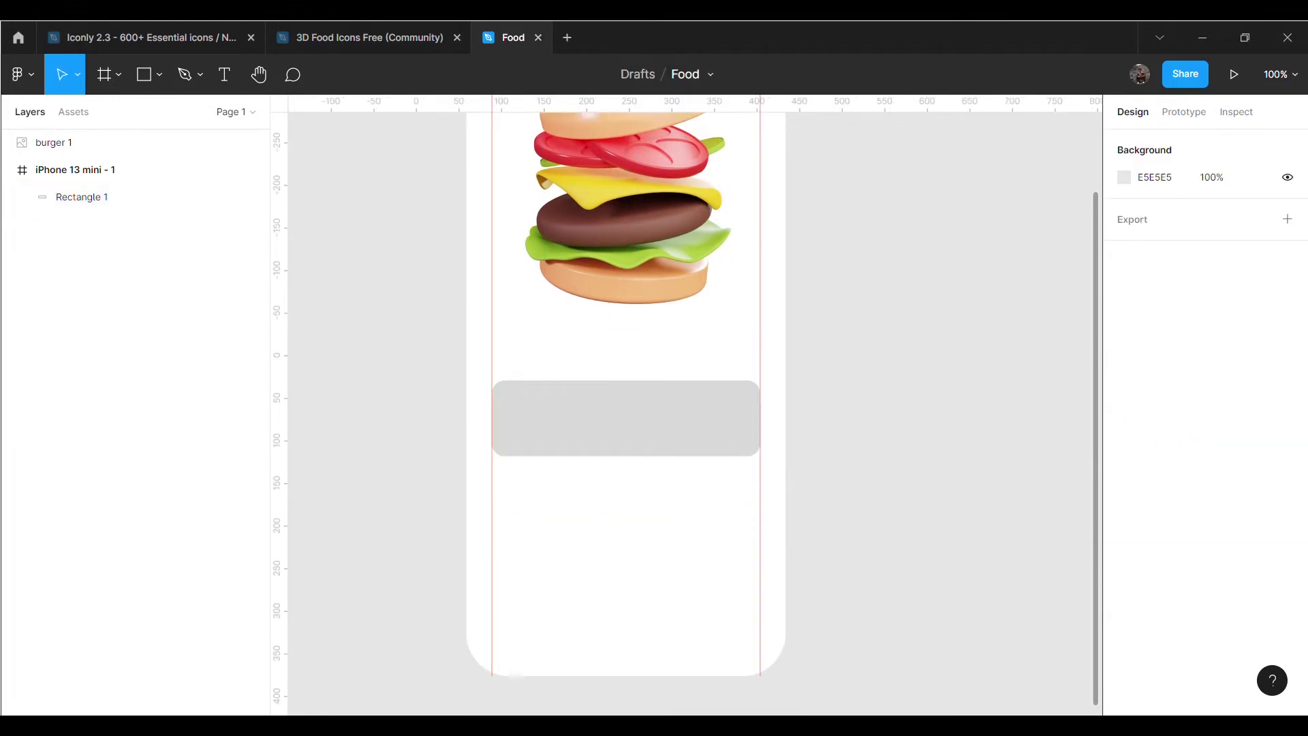
Draw a second full-width bar below the first with corner radius 15
click(159, 74)
click(109, 111)
mouse_move(492, 481)
mouse_down()
mouse_move(502, 505)
mouse_move(760, 519)
mouse_up()
click(852, 538)
click(749, 504)
click(1226, 239)
text(15)
click(893, 364)
click(654, 499)
click(872, 503)
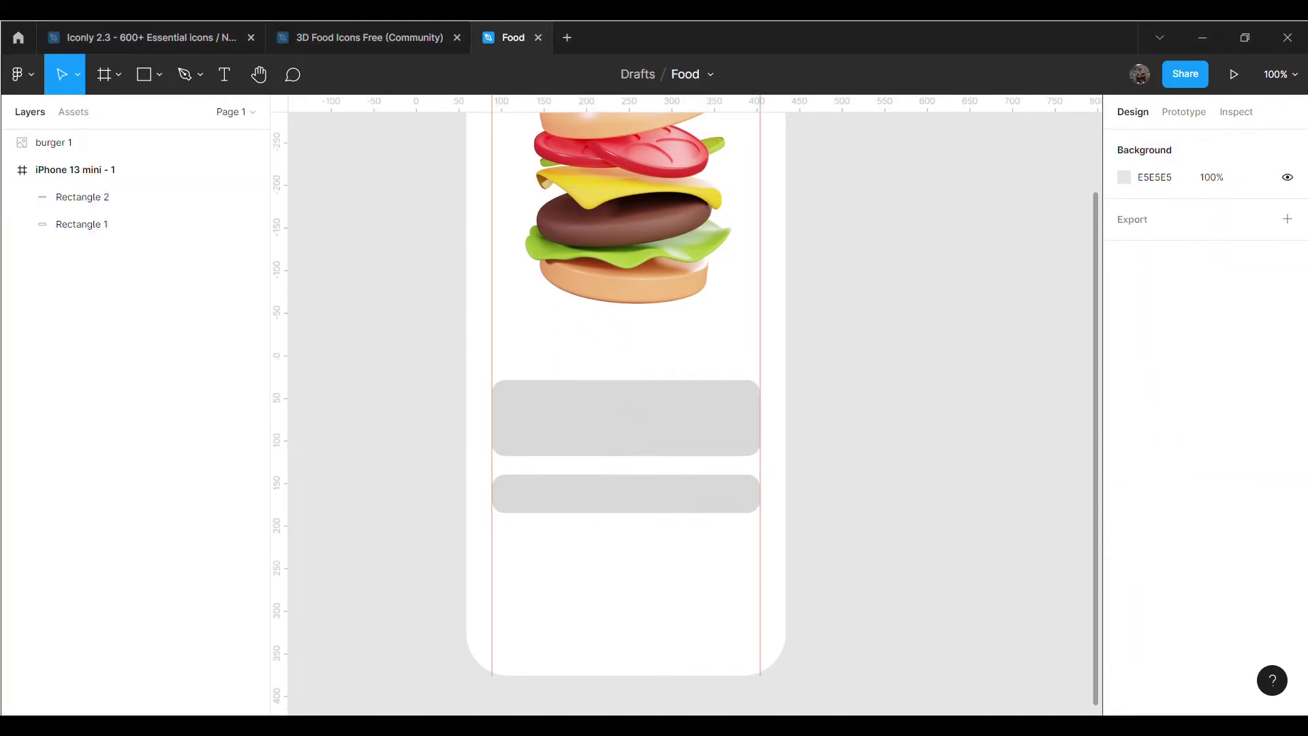
Make the second bar slightly taller and check both bars' corner radii
click(664, 501)
drag(669, 530, 669, 539)
click(881, 520)
click(681, 497)
click(1227, 238)
click(1007, 419)
click(715, 419)
click(1226, 238)
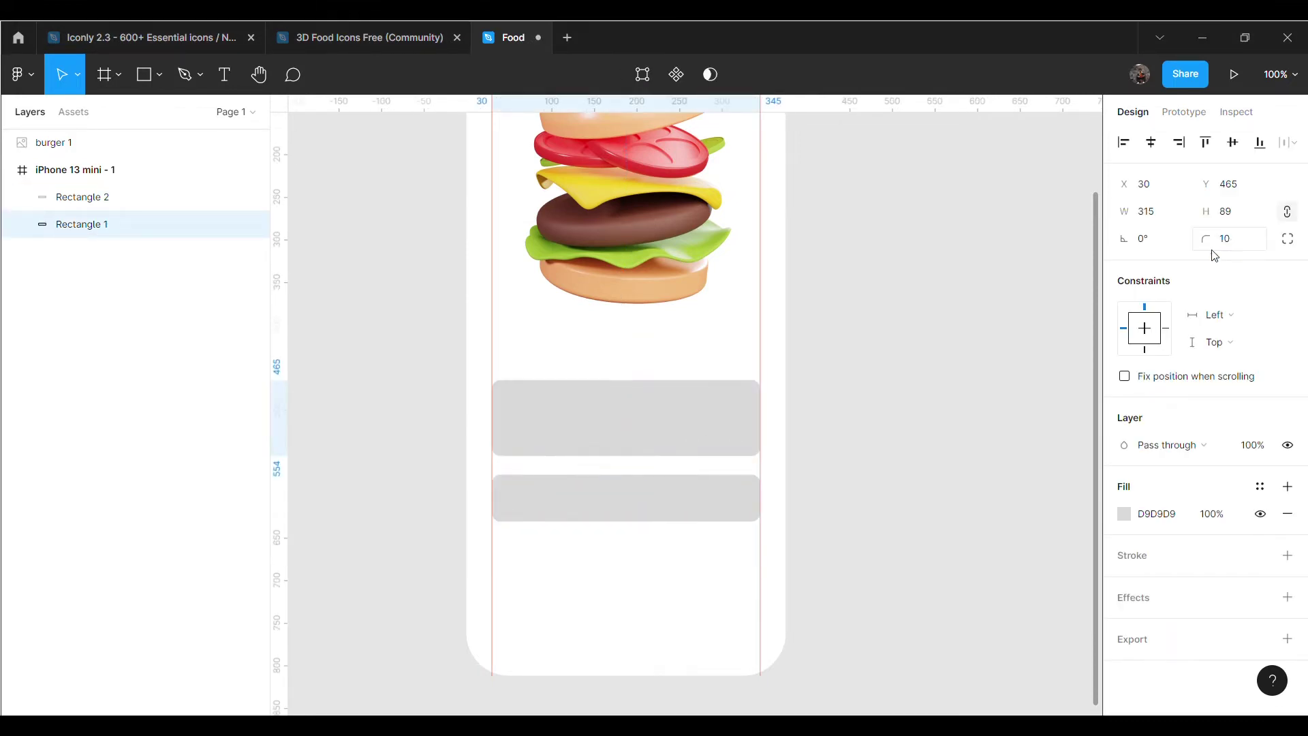
click(820, 708)
scroll(820, 708, down, 1)
Draw a shorter rounded bar near the bottom of the frame
click(144, 74)
mouse_move(505, 580)
mouse_down()
mouse_move(700, 631)
mouse_move(645, 627)
mouse_up()
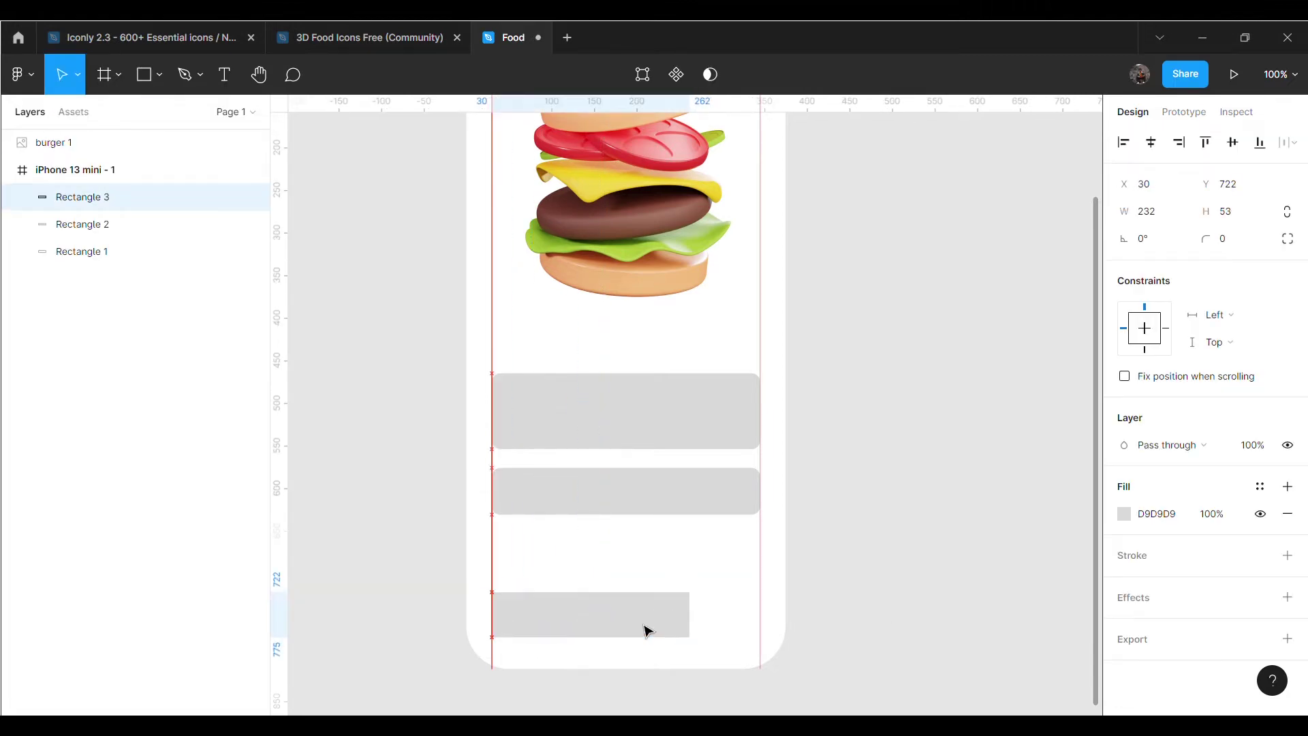
click(1241, 239)
text(1)
click(841, 636)
Add a 58×58 circle beside the bottom bar, flush with the right guide
click(159, 74)
click(89, 157)
mouse_move(837, 323)
mouse_down()
mouse_move(886, 372)
mouse_move(748, 622)
mouse_move(730, 622)
mouse_up()
click(919, 435)
key(shift+Right)
click(878, 586)
click(681, 617)
drag(689, 616, 694, 617)
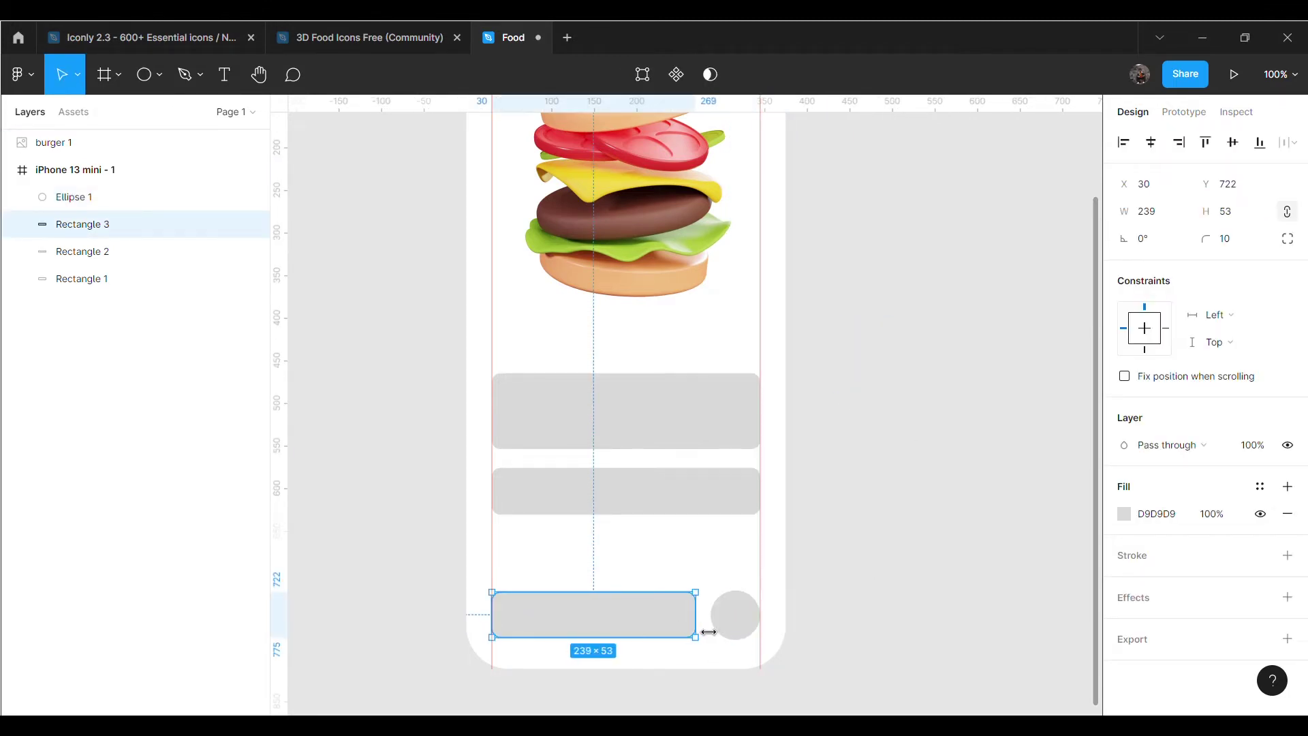
click(884, 555)
Move the first and second bars down about 65 px and 61 px for even spacing
scroll(884, 554, up, 1)
drag(685, 536, 662, 578)
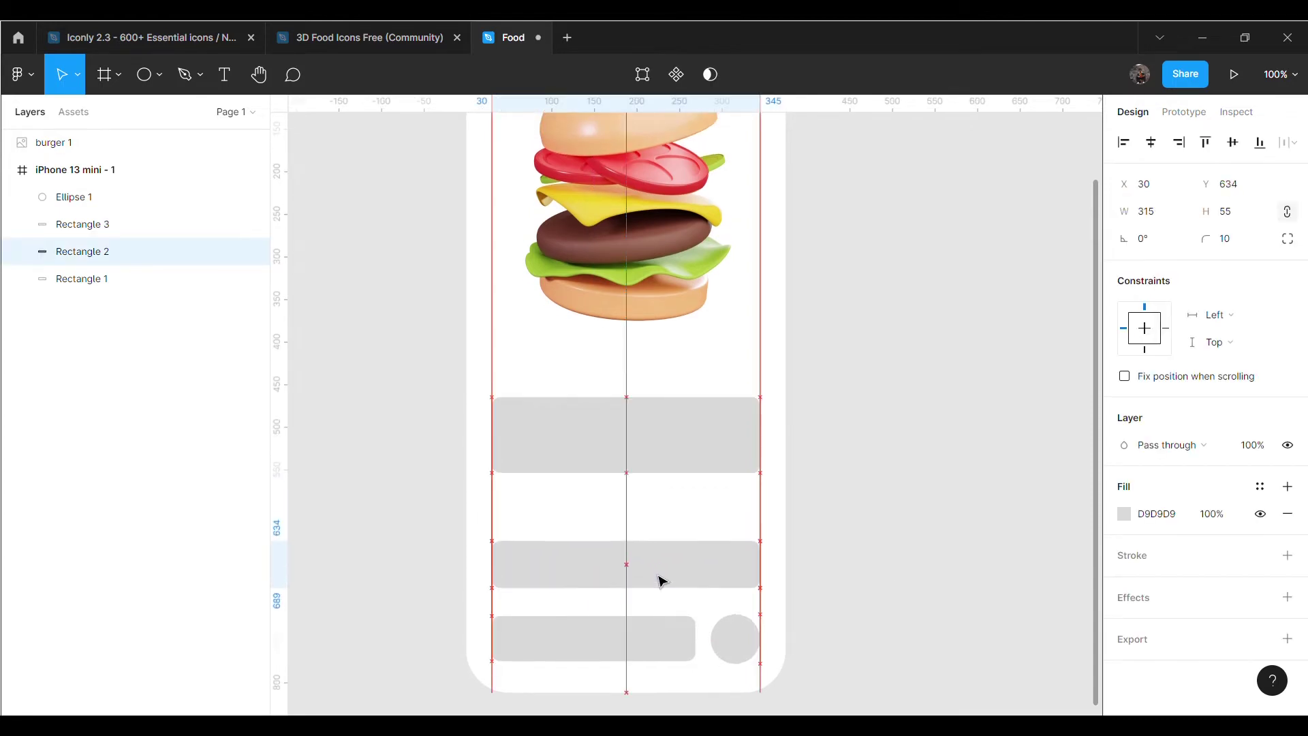
mouse_move(650, 448)
mouse_down()
mouse_move(651, 492)
mouse_move(647, 476)
mouse_up()
drag(648, 532, 650, 541)
click(654, 508)
click(647, 567)
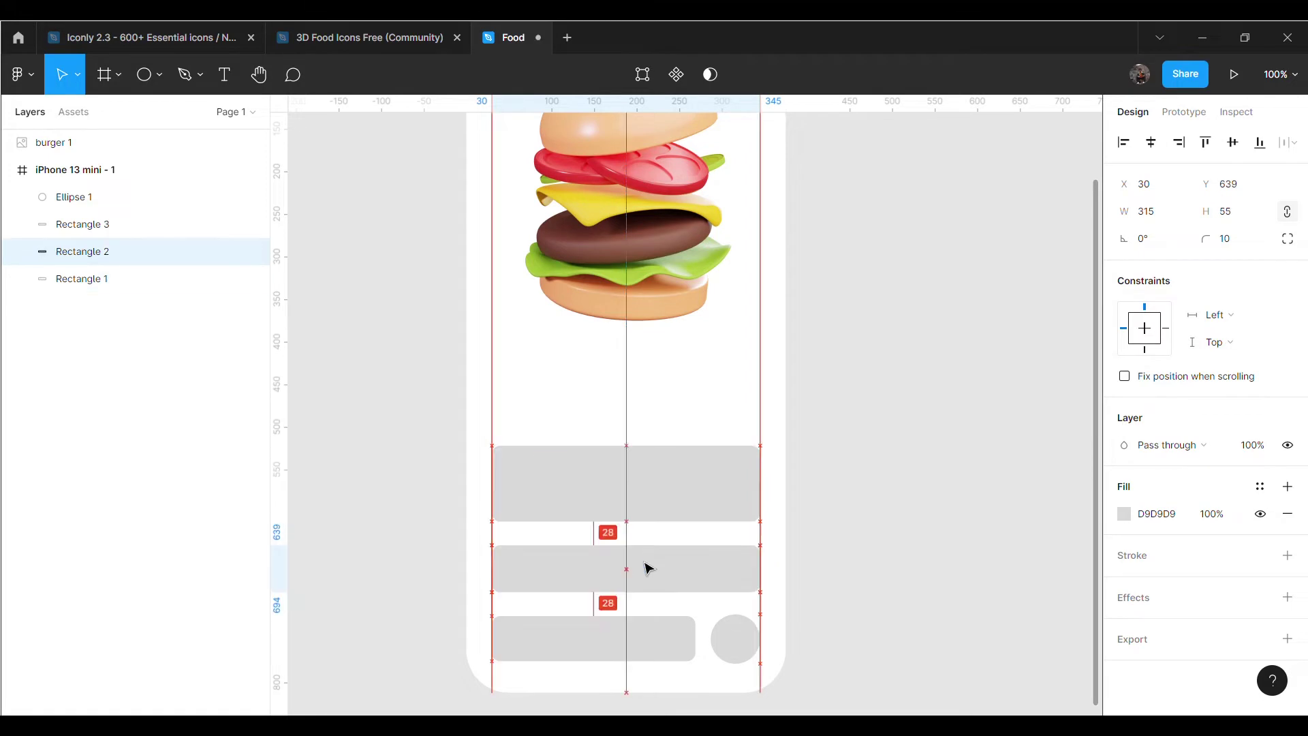
click(862, 517)
scroll(685, 406, up, 5)
scroll(851, 480, down, 3)
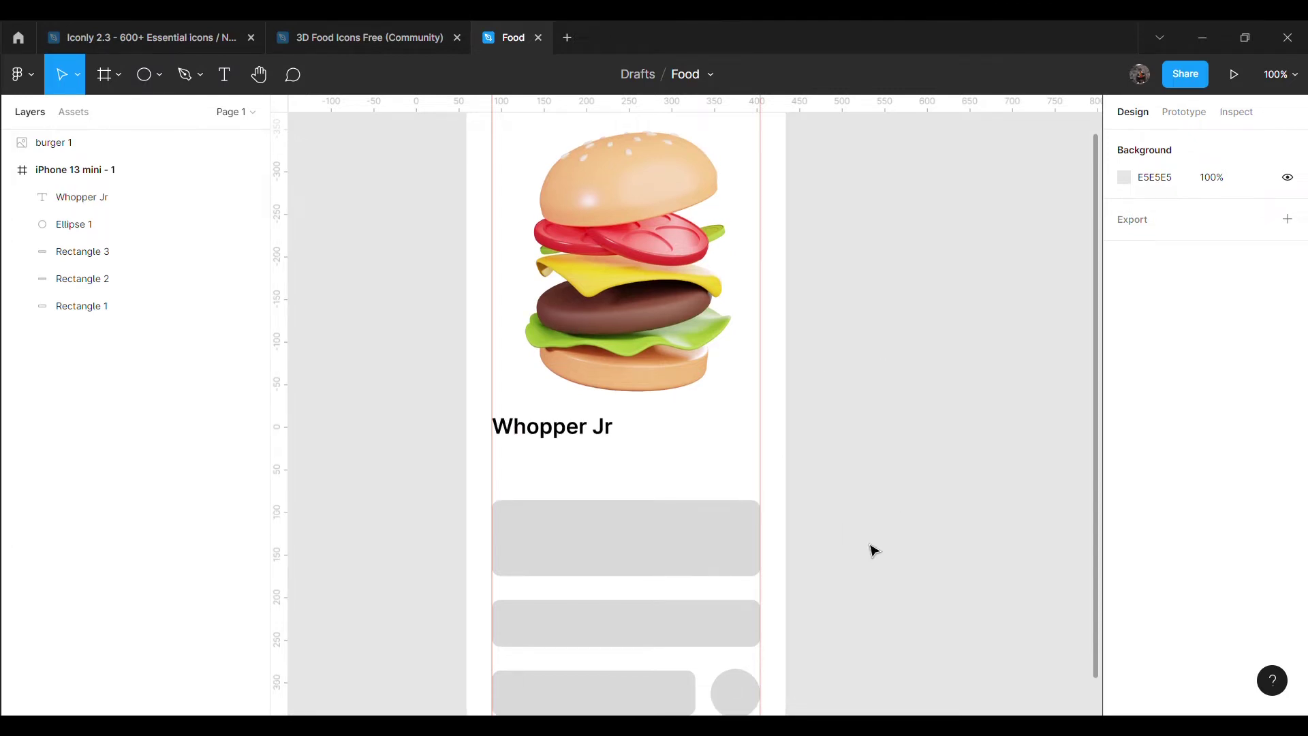
Add a '$14.50' text and place it under the Whopper Jr title
scroll(870, 547, down, 2)
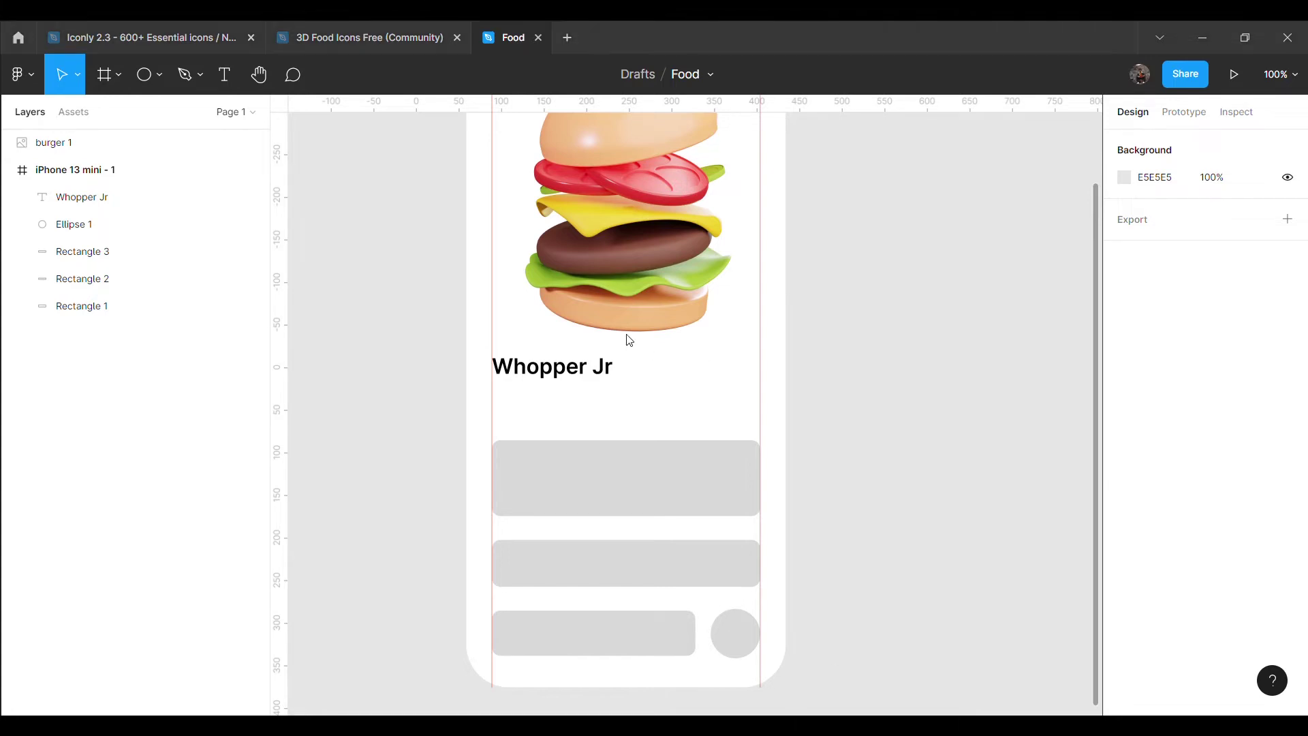
key(t)
click(934, 463)
text($14)
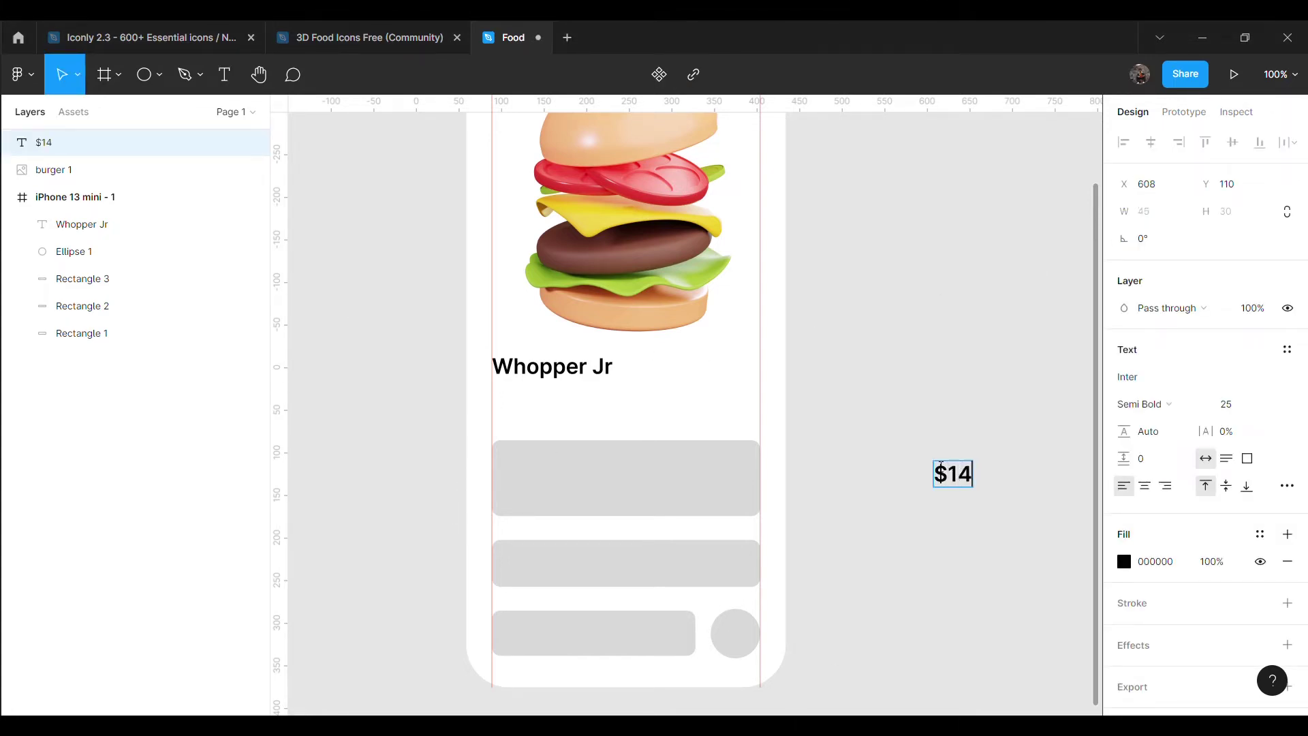
text(.50)
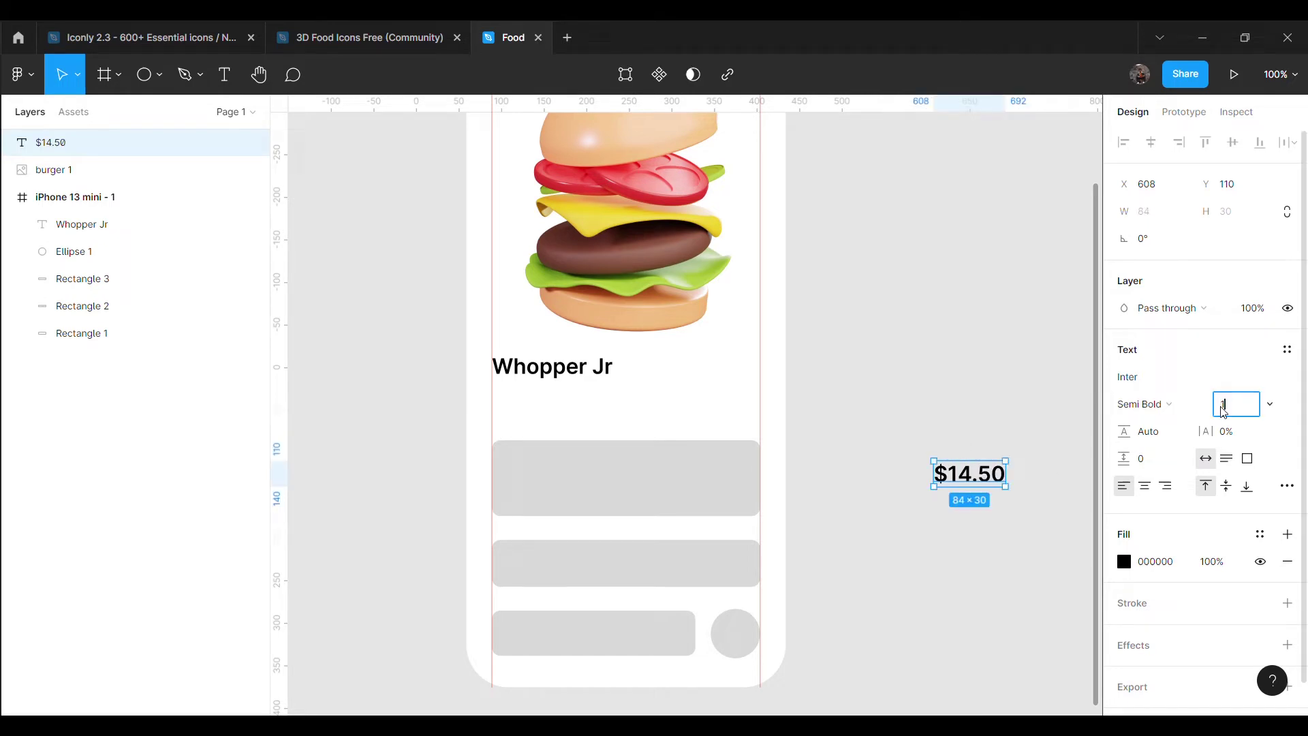
click(1015, 524)
click(959, 470)
drag(957, 472, 517, 409)
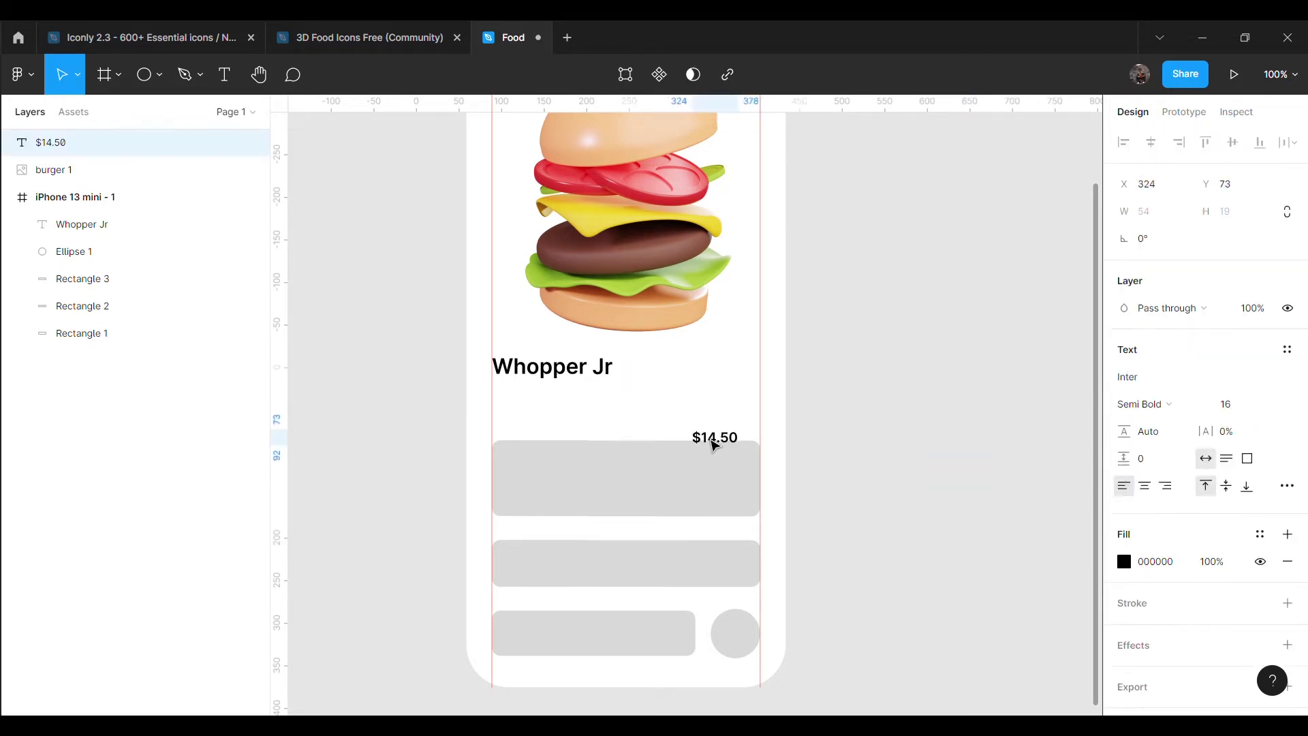
click(824, 426)
Add a dark 4 px dot beside the $14.50 price
click(159, 75)
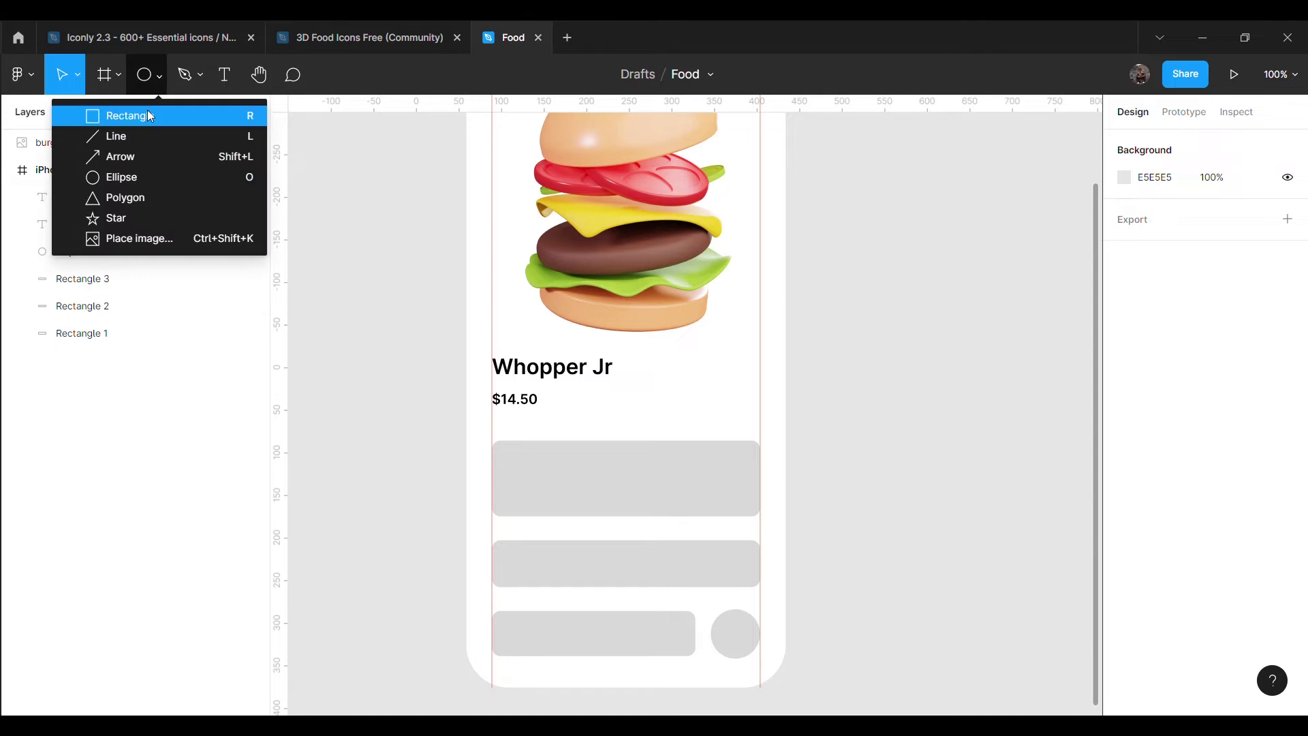
click(151, 178)
click(902, 320)
key(Escape)
scroll(920, 344, up, 3)
scroll(1081, 444, up, 2)
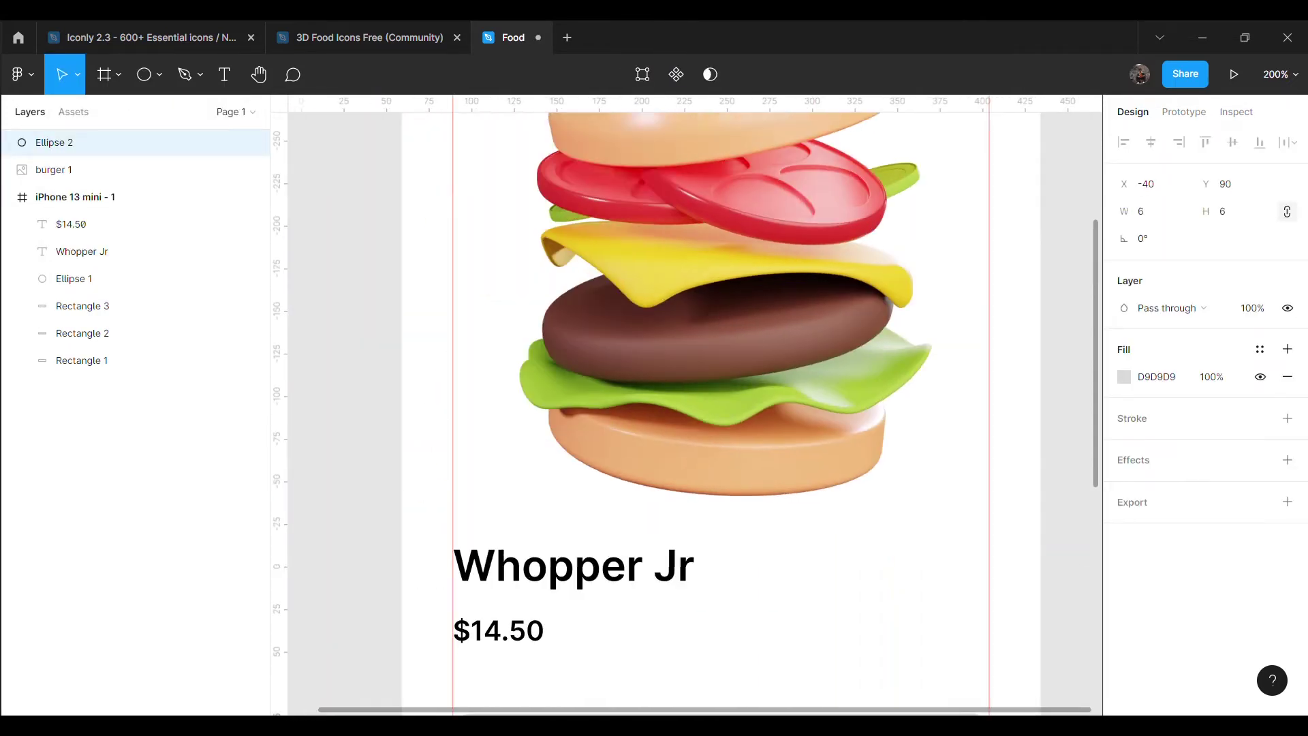
drag(883, 503, 623, 557)
click(1151, 213)
text(4)
key(Return)
click(1124, 514)
click(1077, 412)
click(925, 497)
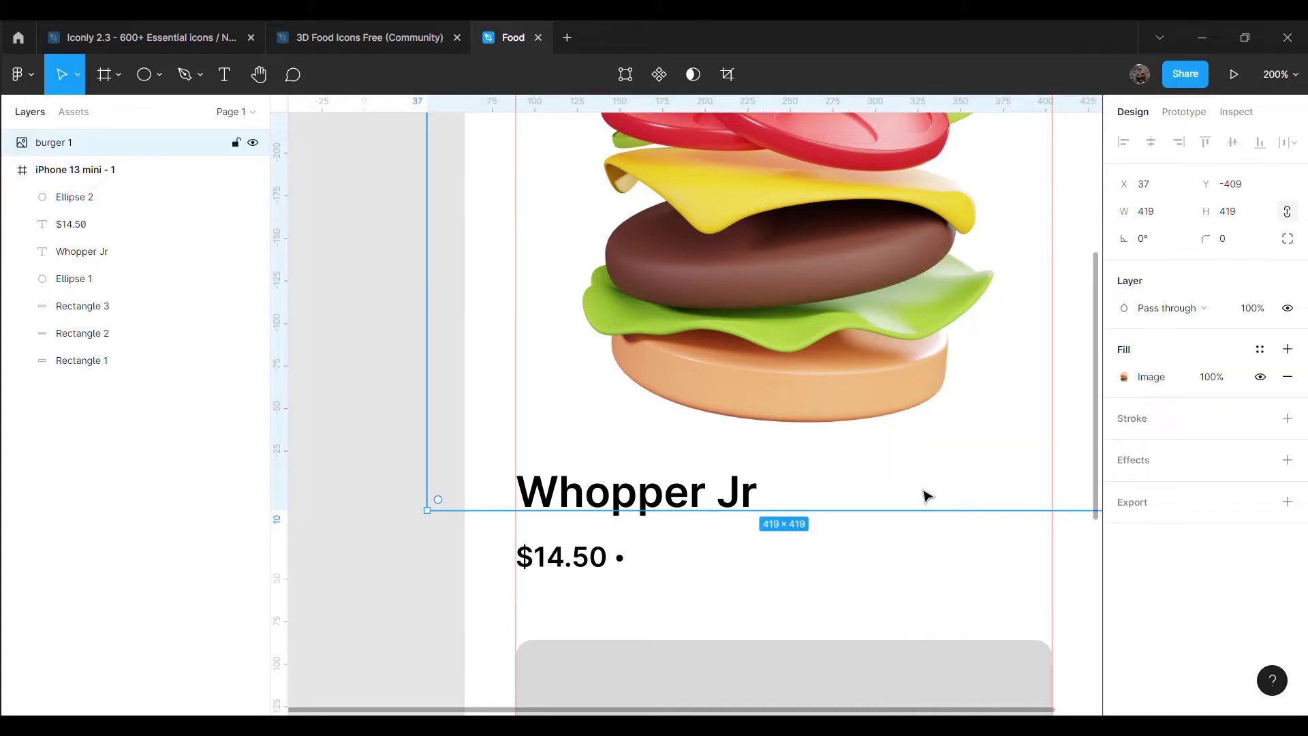
key(Escape)
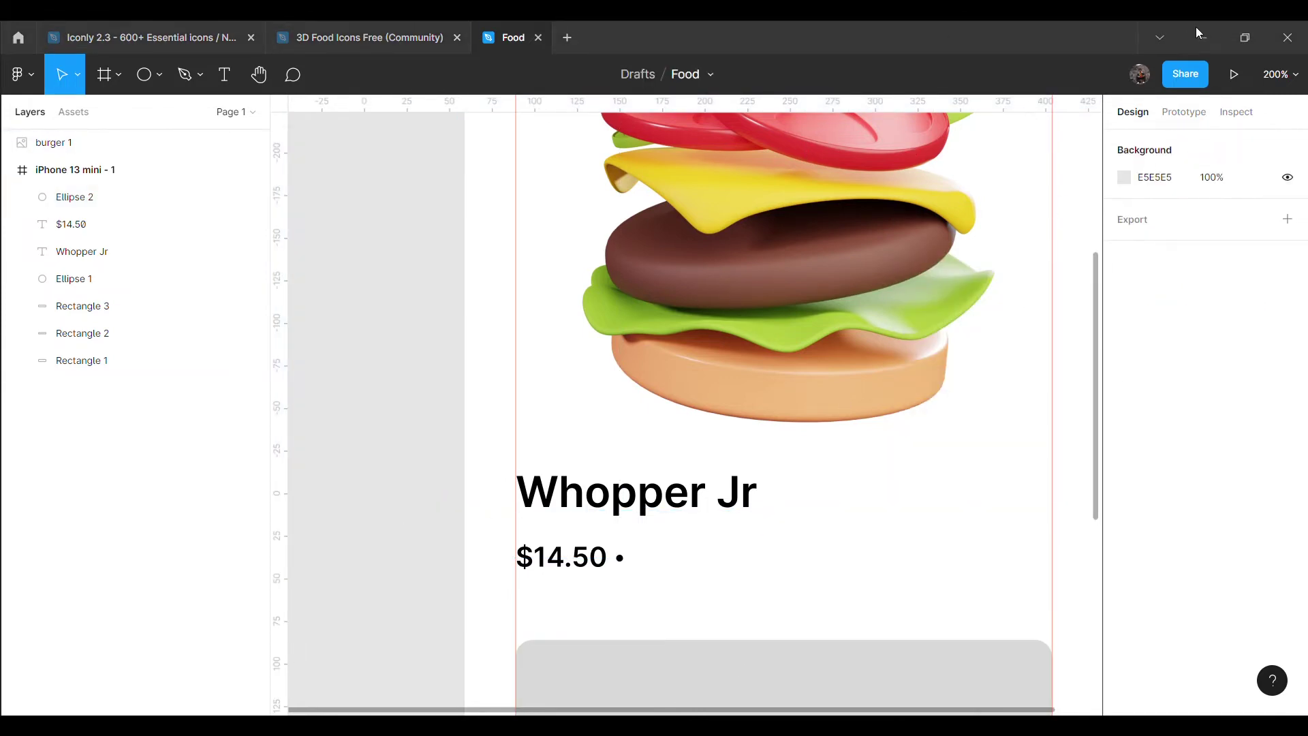
Add '340 Cal' text after the dot and group price, dot and calories
key(t)
click(375, 378)
text(340)
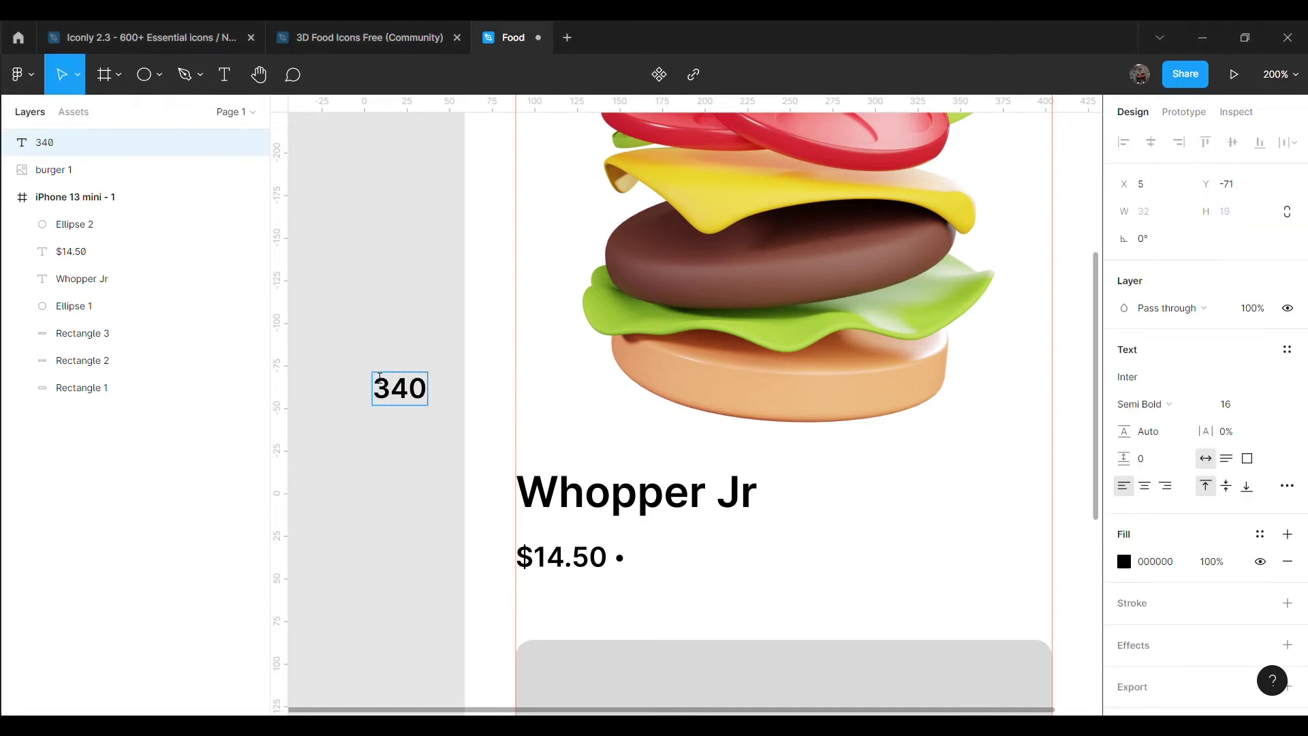
text( Cal)
key(Escape)
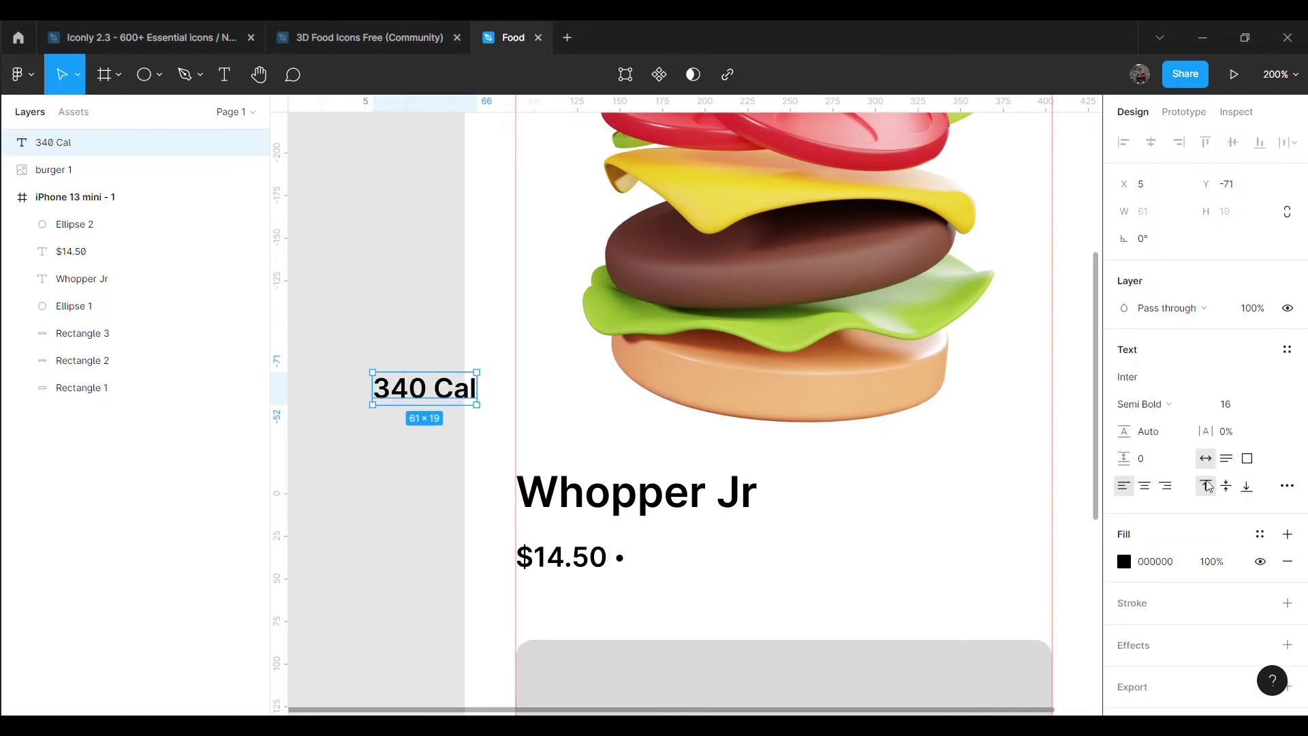
drag(451, 402, 716, 571)
click(398, 556)
click(74, 197)
shift+click(116, 251)
key(ctrl+g)
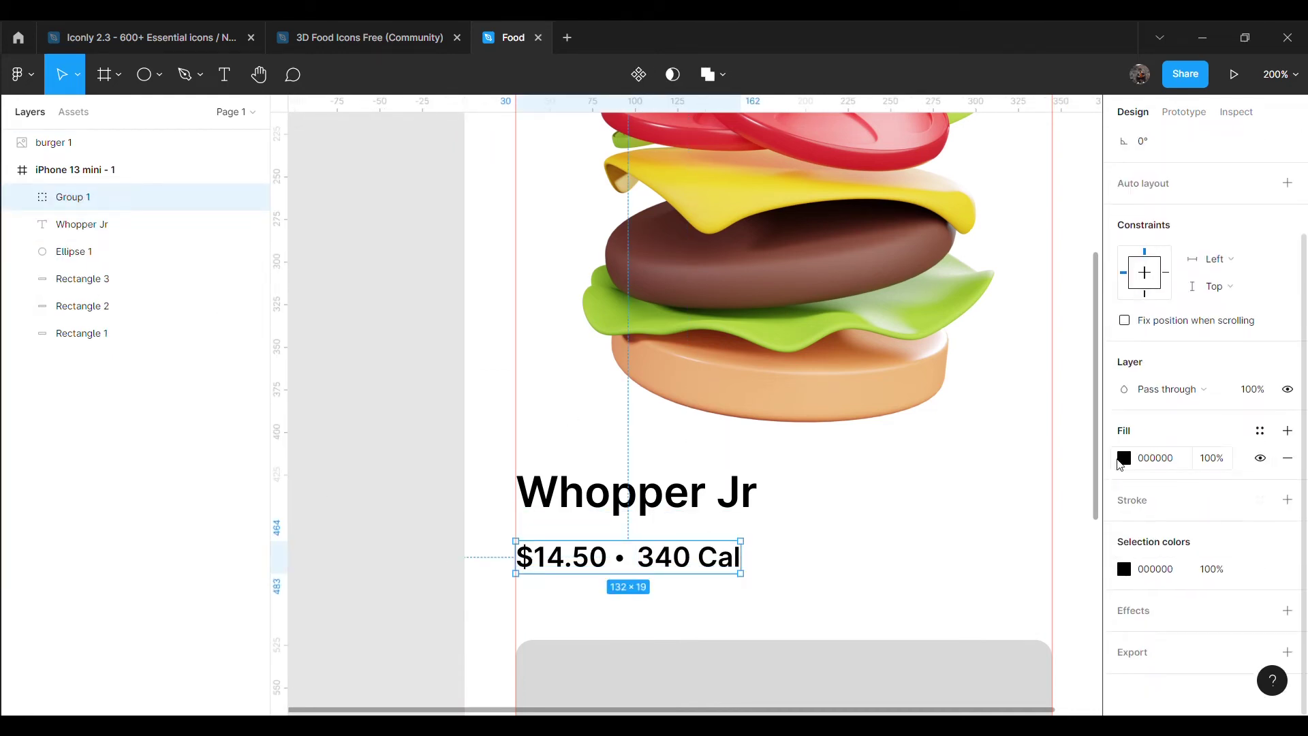
Colour the price and calorie group light grey from the document swatches
click(1124, 458)
click(980, 632)
click(928, 632)
click(402, 421)
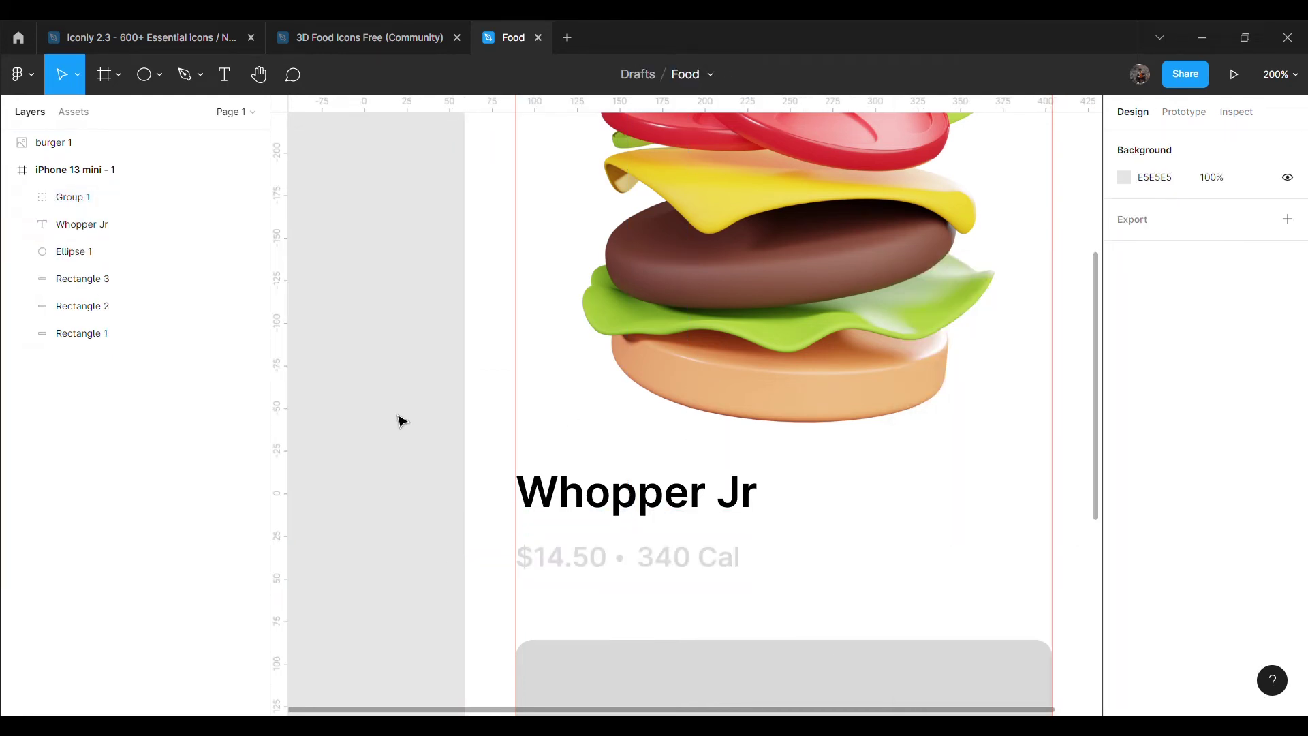
scroll(702, 436, down, 5)
scroll(963, 482, left, 2)
click(688, 478)
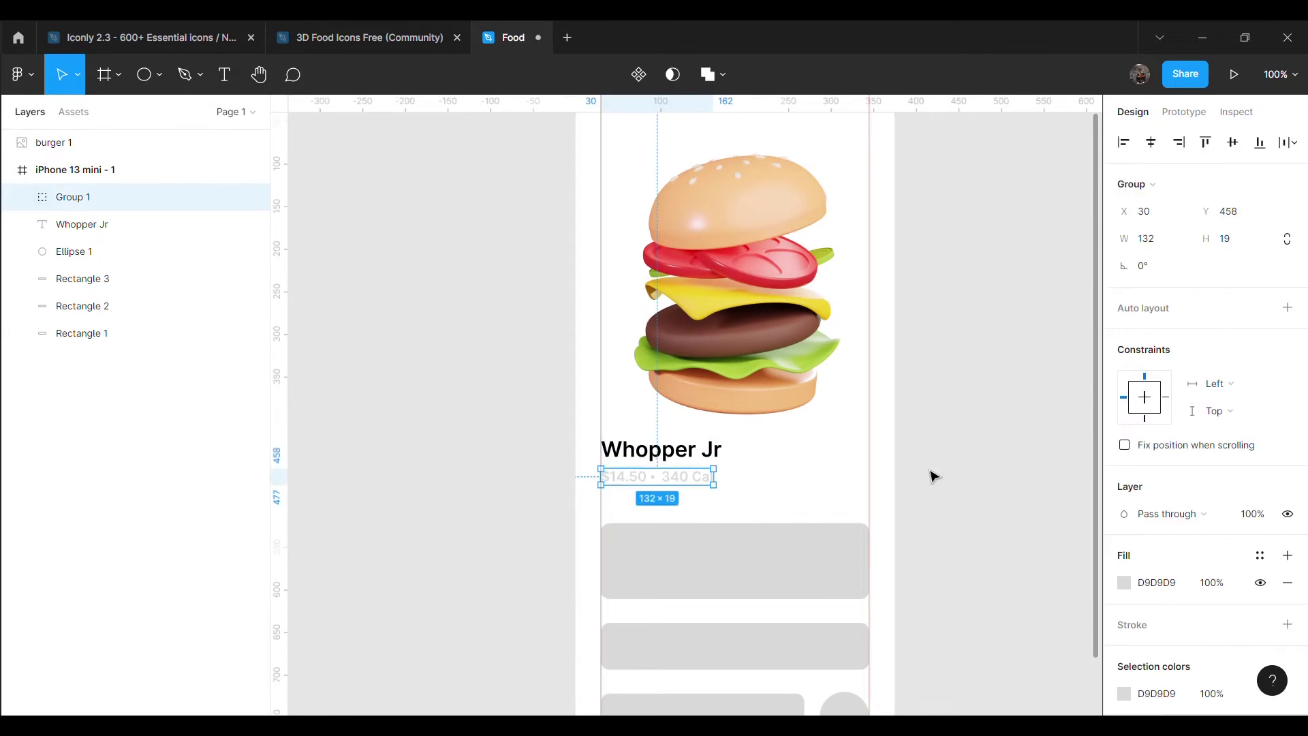
click(993, 512)
scroll(992, 512, up, 1)
scroll(993, 512, up, 2)
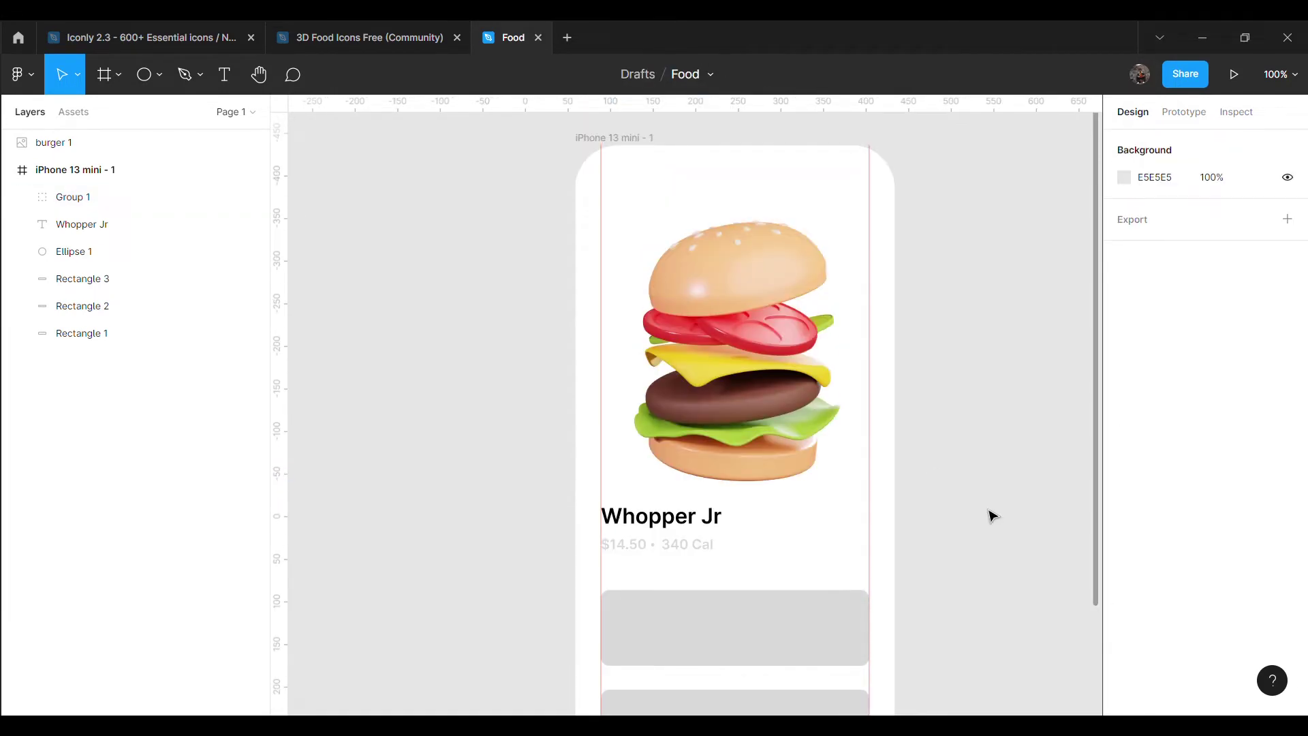
scroll(984, 504, down, 1)
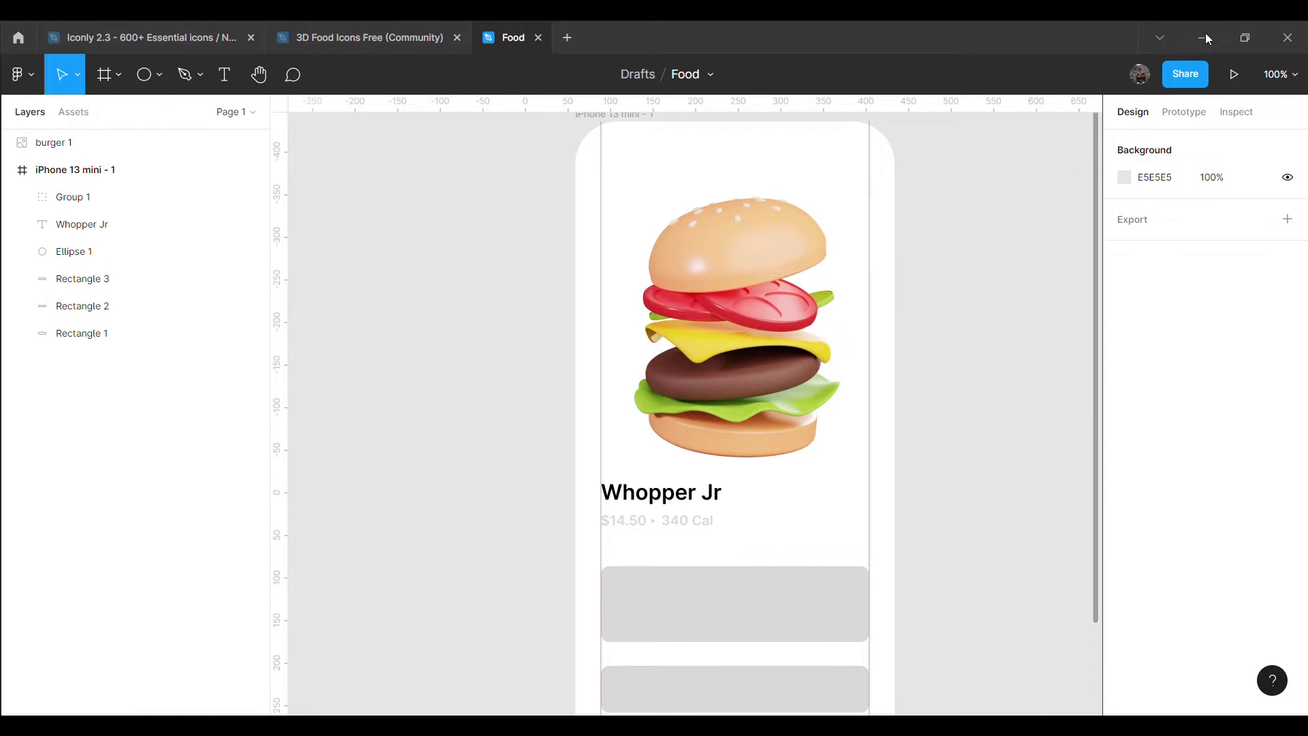
Drag Rectangle 1's top edge up from y≈601 to y≈586
scroll(967, 412, down, 5)
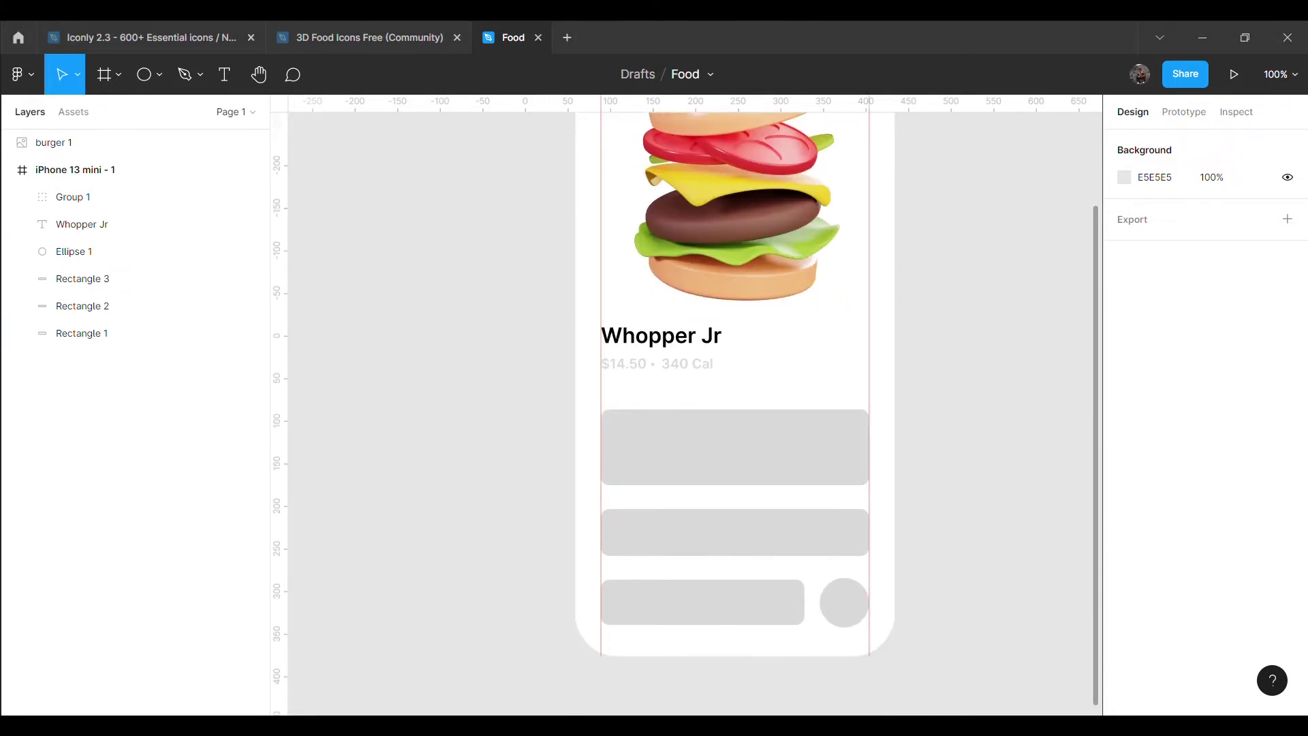
click(721, 436)
drag(736, 409, 736, 399)
key(Escape)
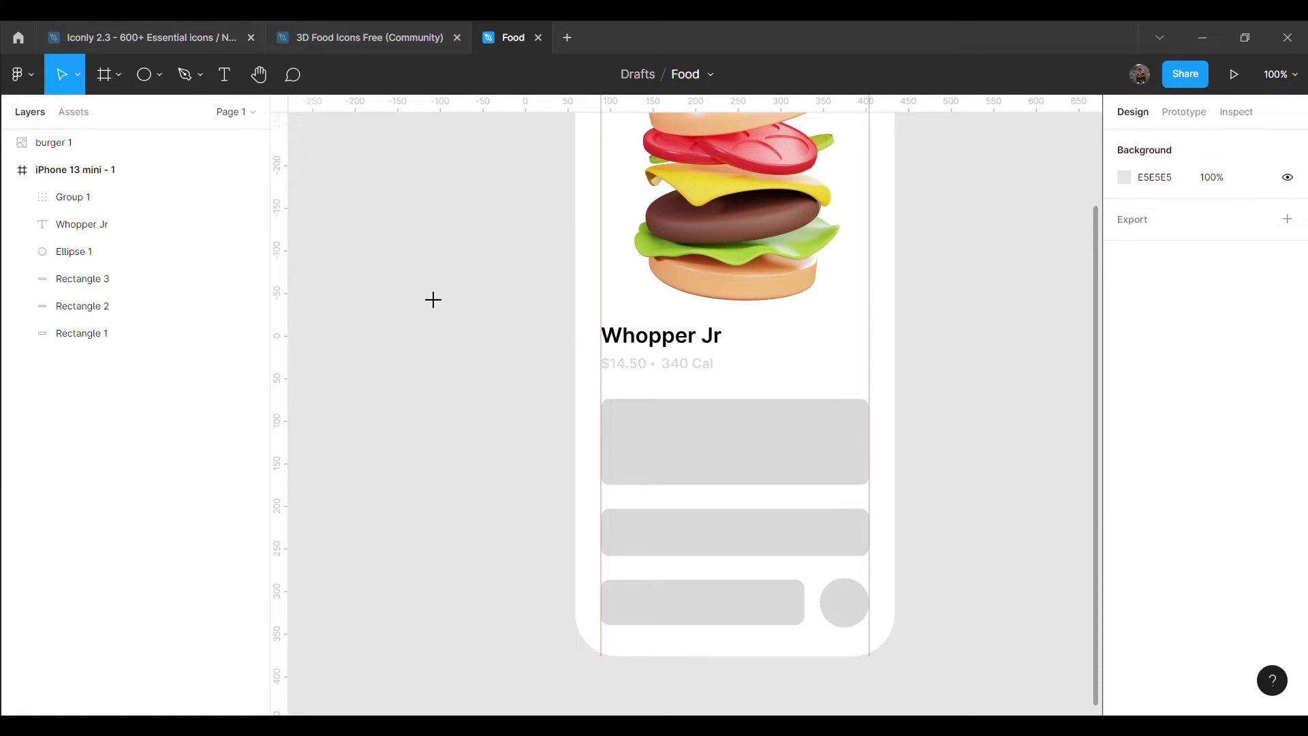
click(735, 442)
Fill the top two grey cards (Rectangle 1 and 2) with white #FFFFFF
click(1158, 512)
text(FFFFFF)
key(Return)
key(Escape)
click(783, 529)
click(1158, 512)
text(FFFFFF)
key(Return)
key(Escape)
click(790, 615)
key(Escape)
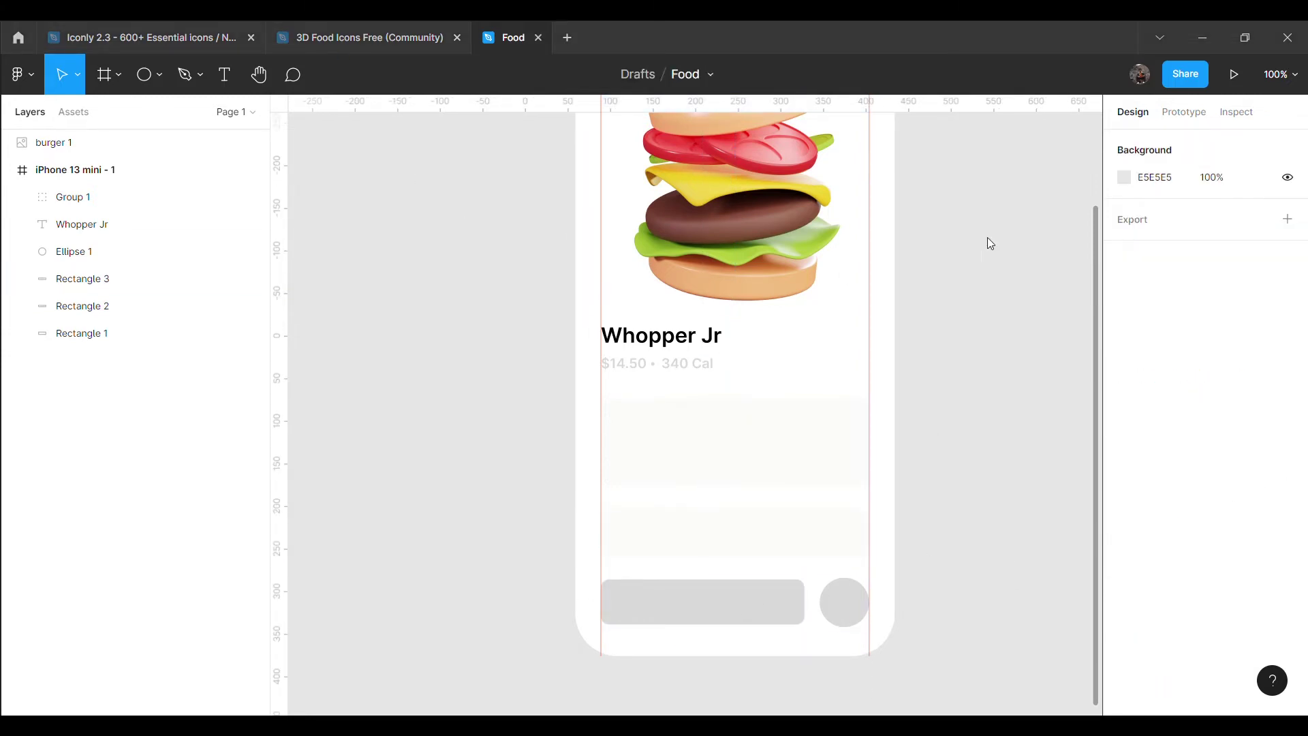
Add a 'Sides' label at font size 14 inside the first card
key(t)
click(297, 283)
text(Sides)
click(1226, 404)
text(14)
key(Return)
drag(308, 295, 646, 435)
click(449, 493)
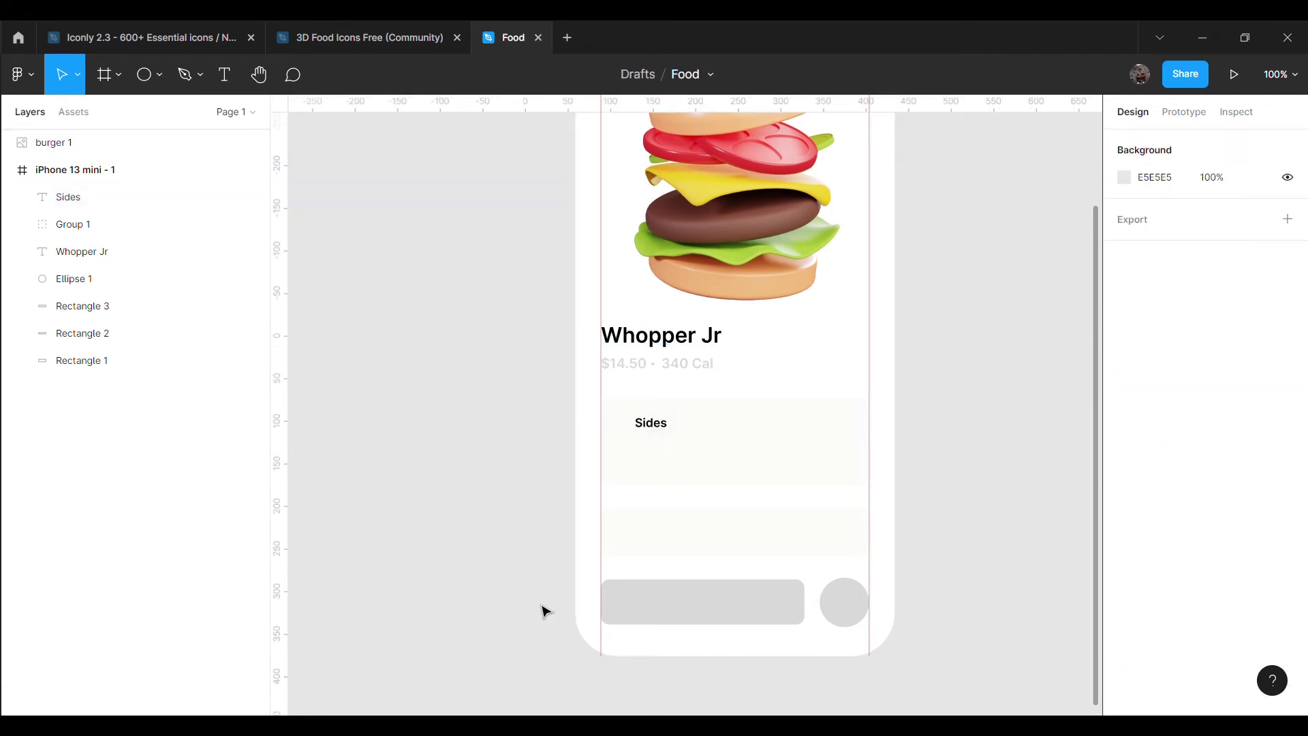
Draw a vertical line divider through the first card
click(740, 465)
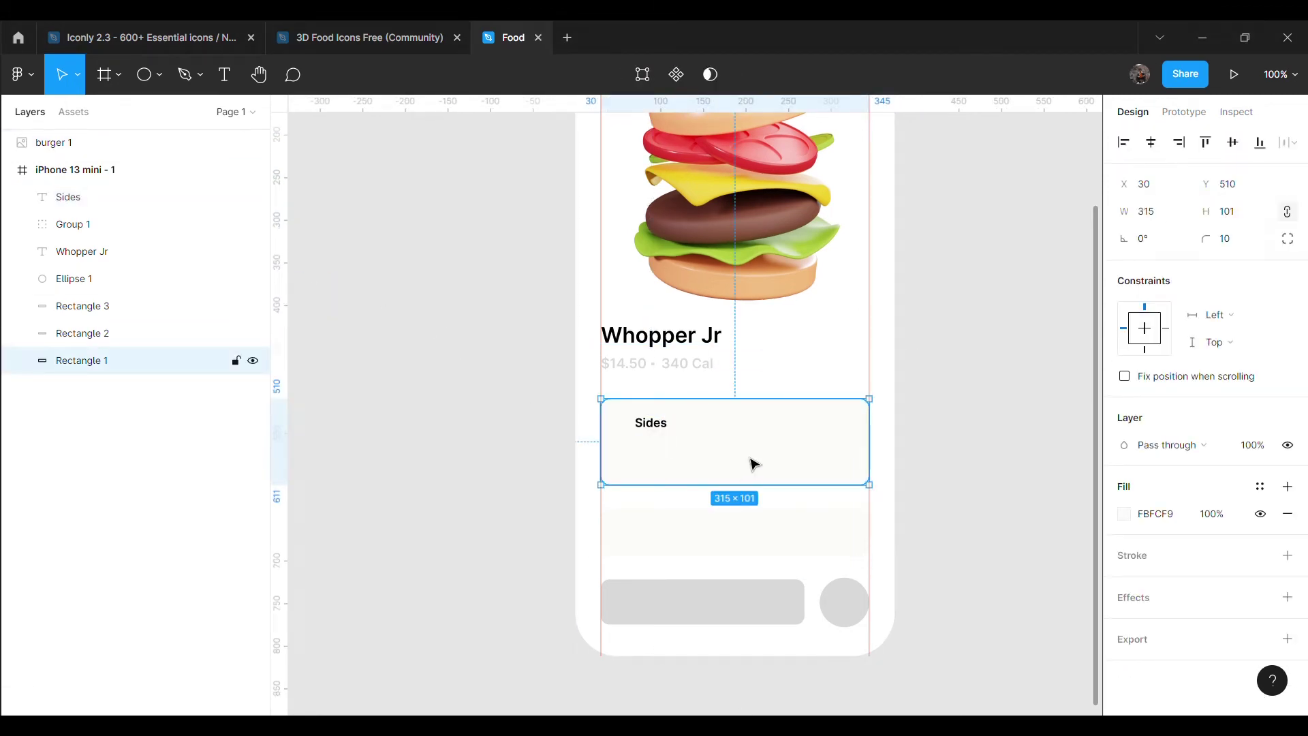
key(Escape)
click(160, 74)
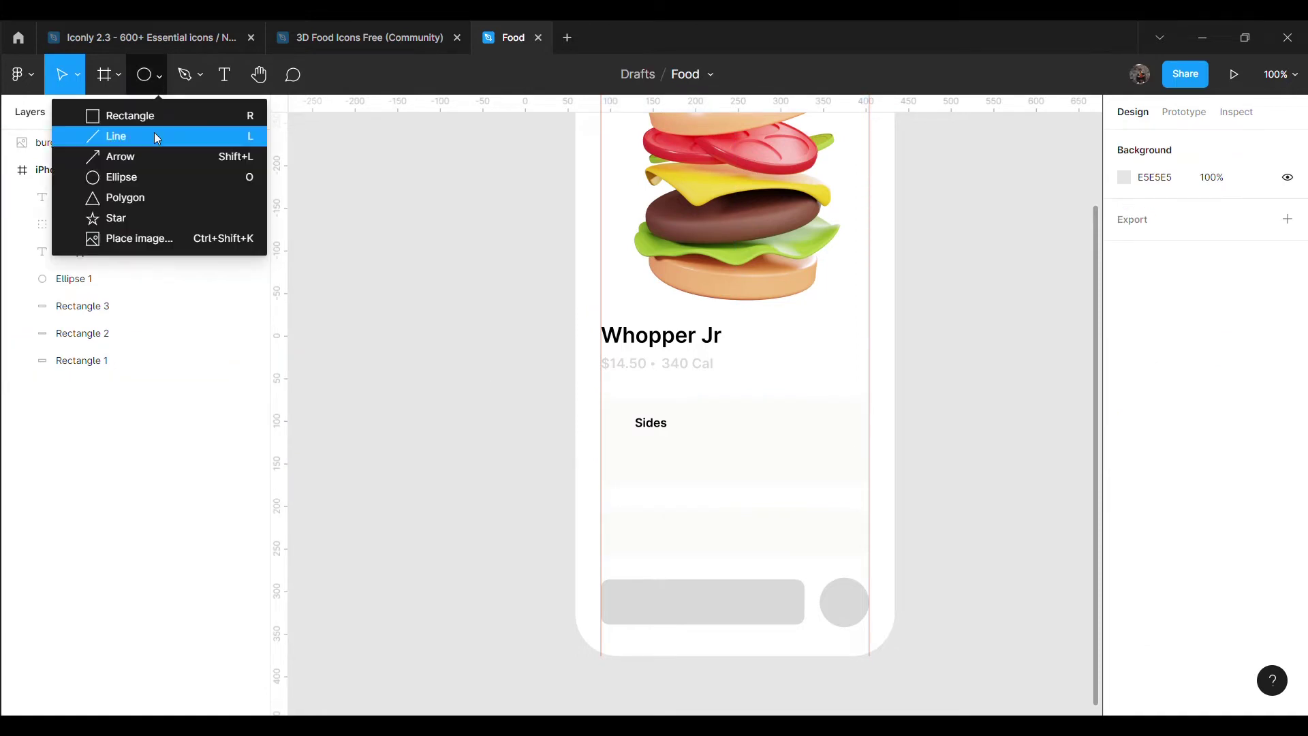
click(122, 134)
mouse_move(921, 364)
mouse_down()
mouse_move(921, 453)
mouse_move(745, 467)
mouse_up()
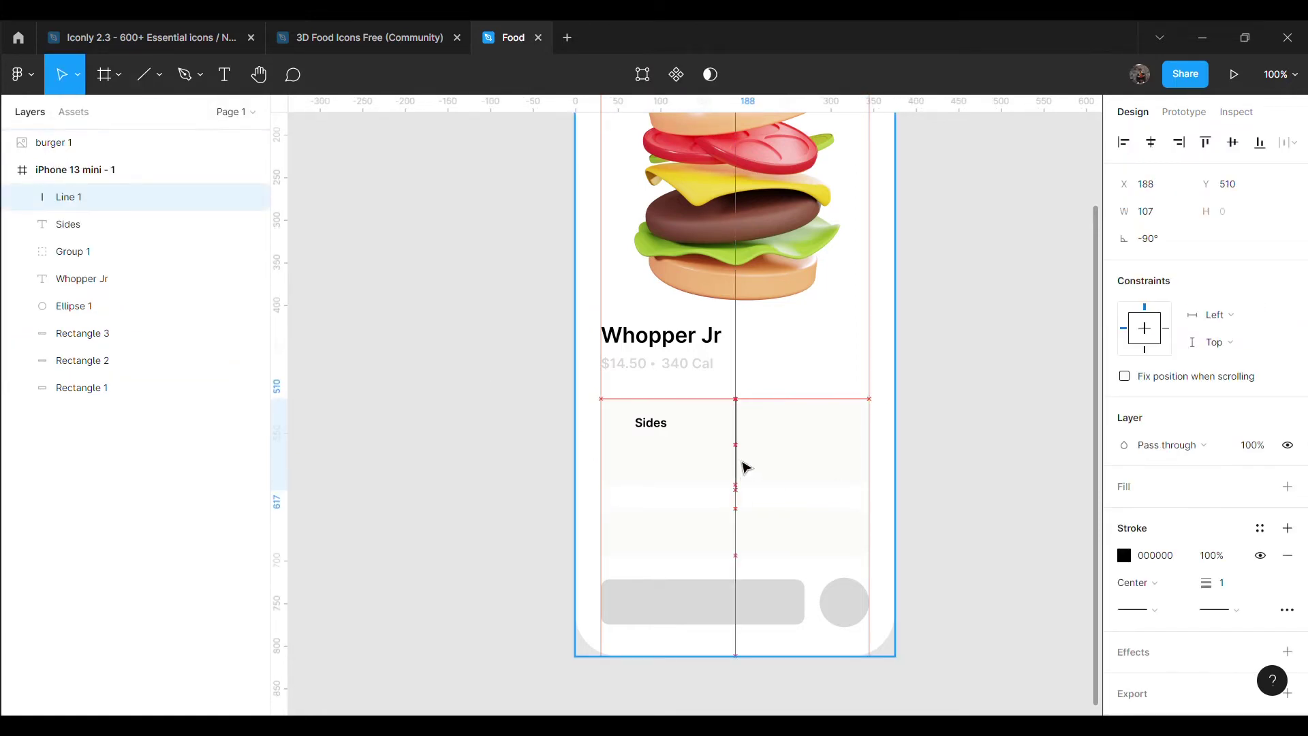
click(967, 462)
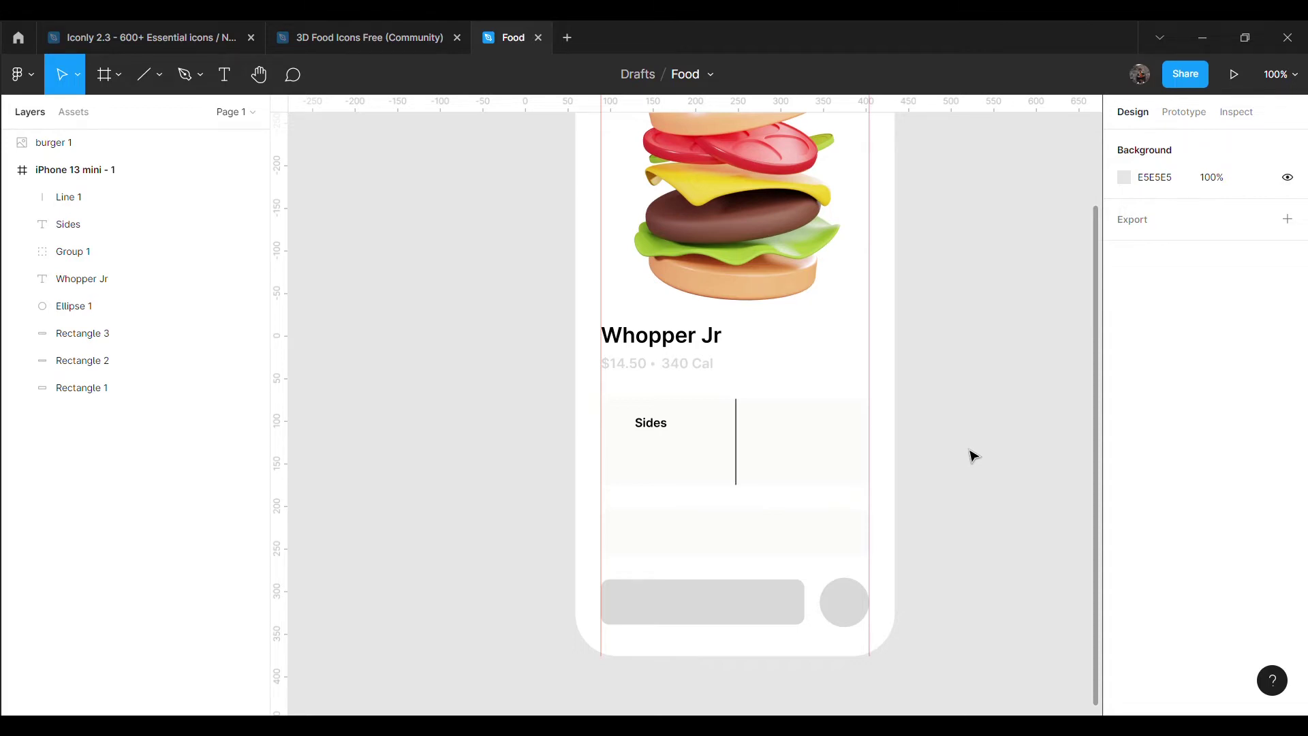
Give the divider line a light grey stroke
click(738, 473)
click(735, 403)
scroll(1192, 477, down, 1)
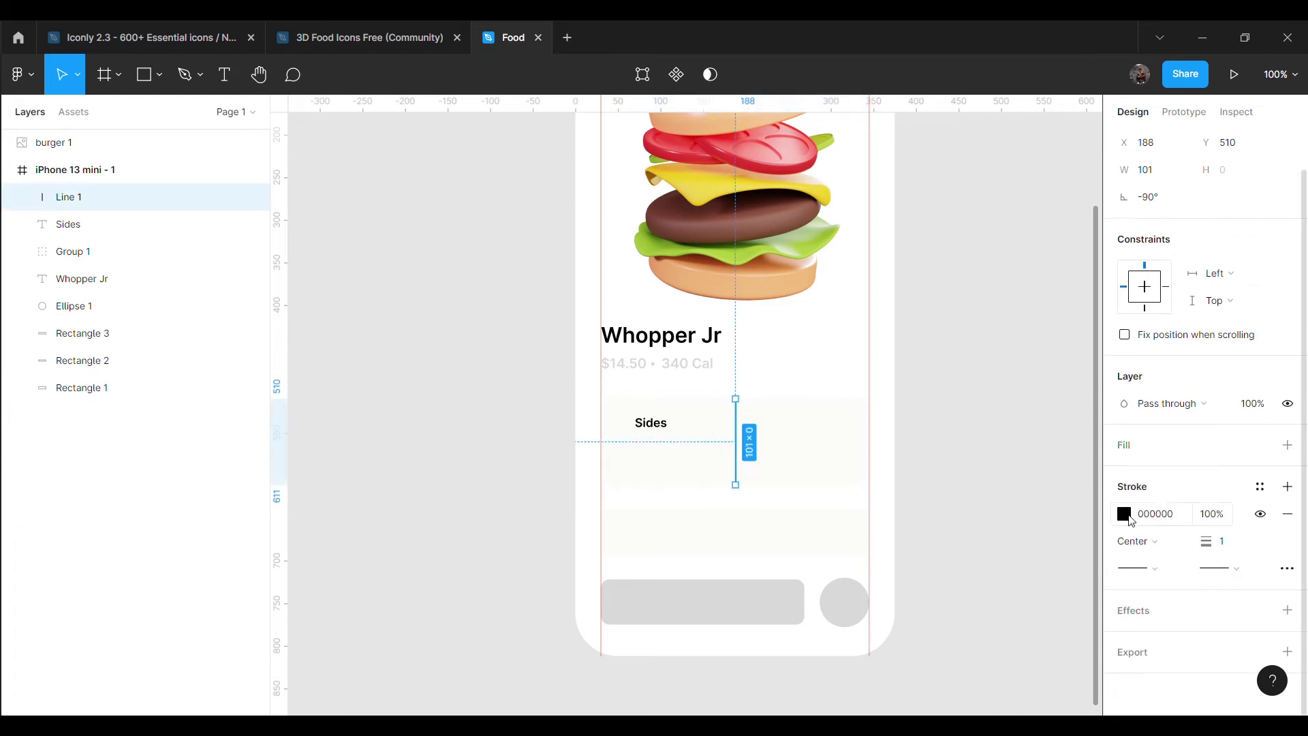
click(1124, 515)
click(986, 477)
click(919, 409)
Nudge the Sides label up and set it to Medium weight
click(631, 443)
key(shift+Up)
click(1145, 541)
click(1153, 377)
click(430, 473)
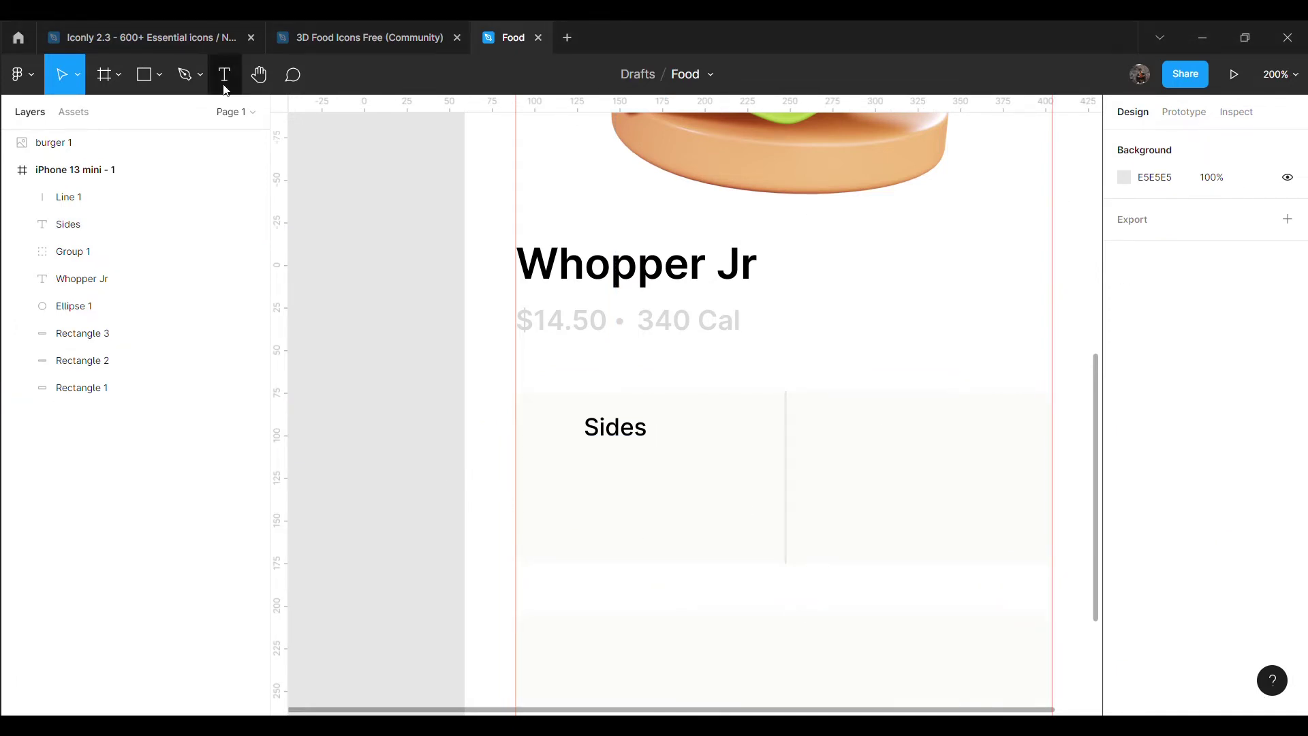
Add a 'Chips' label positioned just below Sides in the card
key(t)
click(339, 360)
text(Chips)
key(Escape)
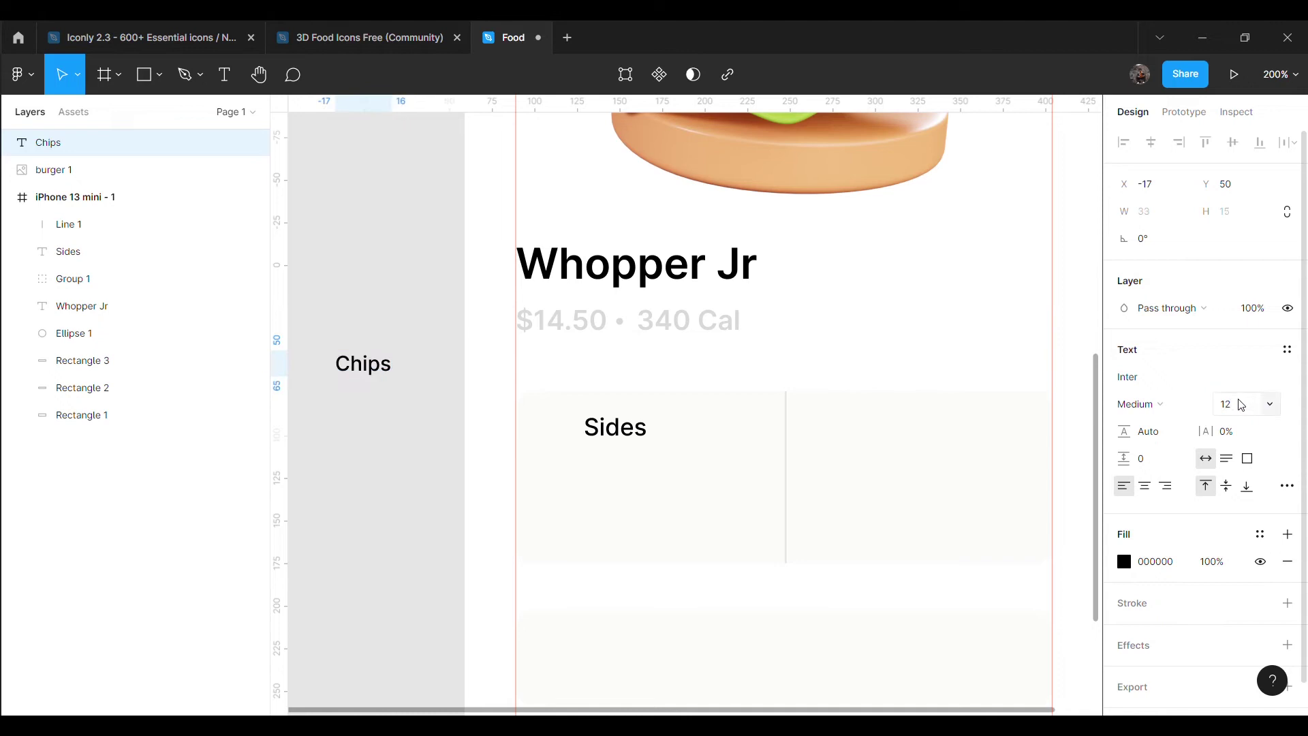
drag(381, 385, 630, 481)
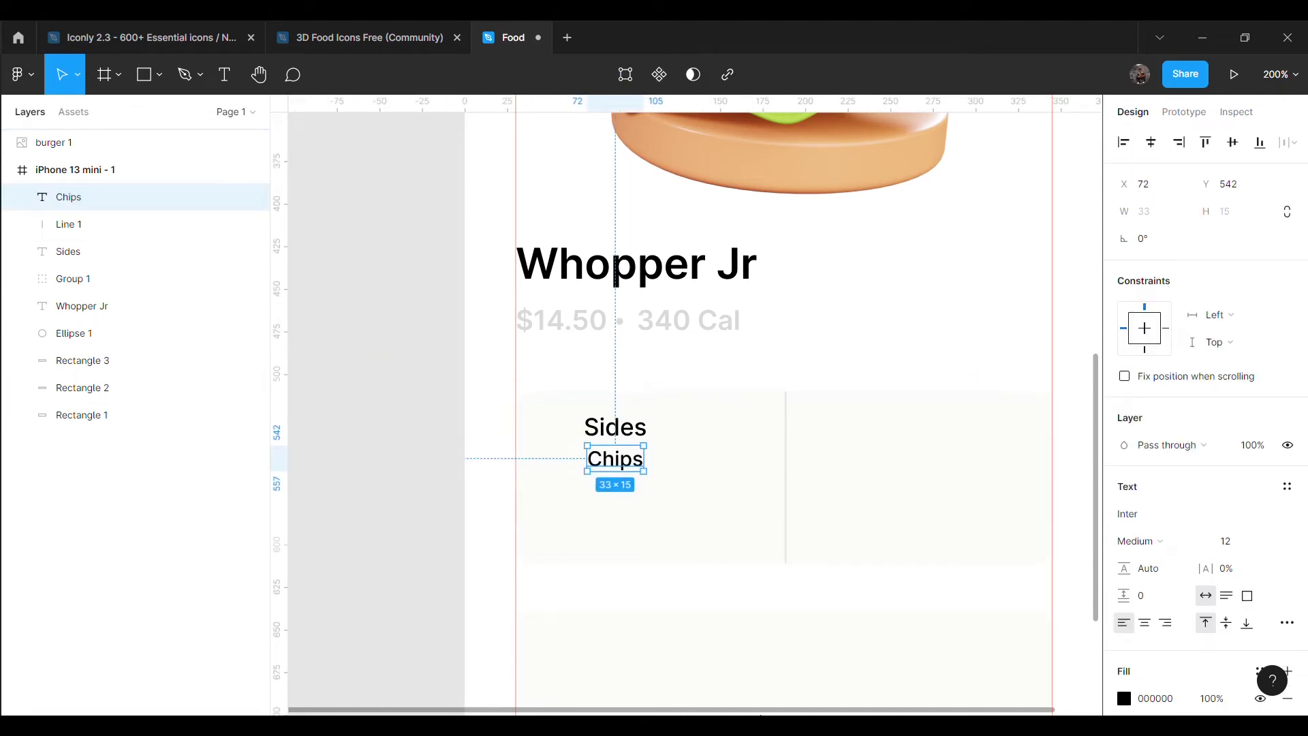
key(Down)
key(Down)
key(Down)
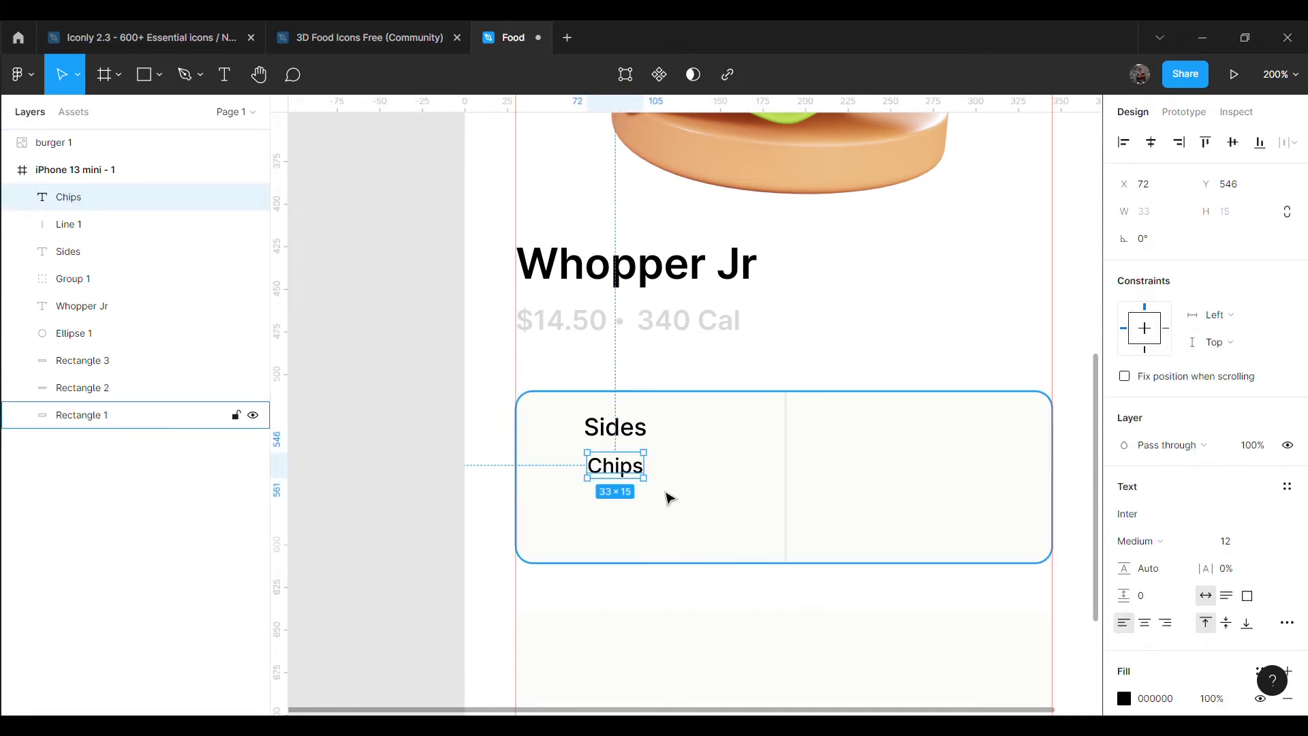
key(Escape)
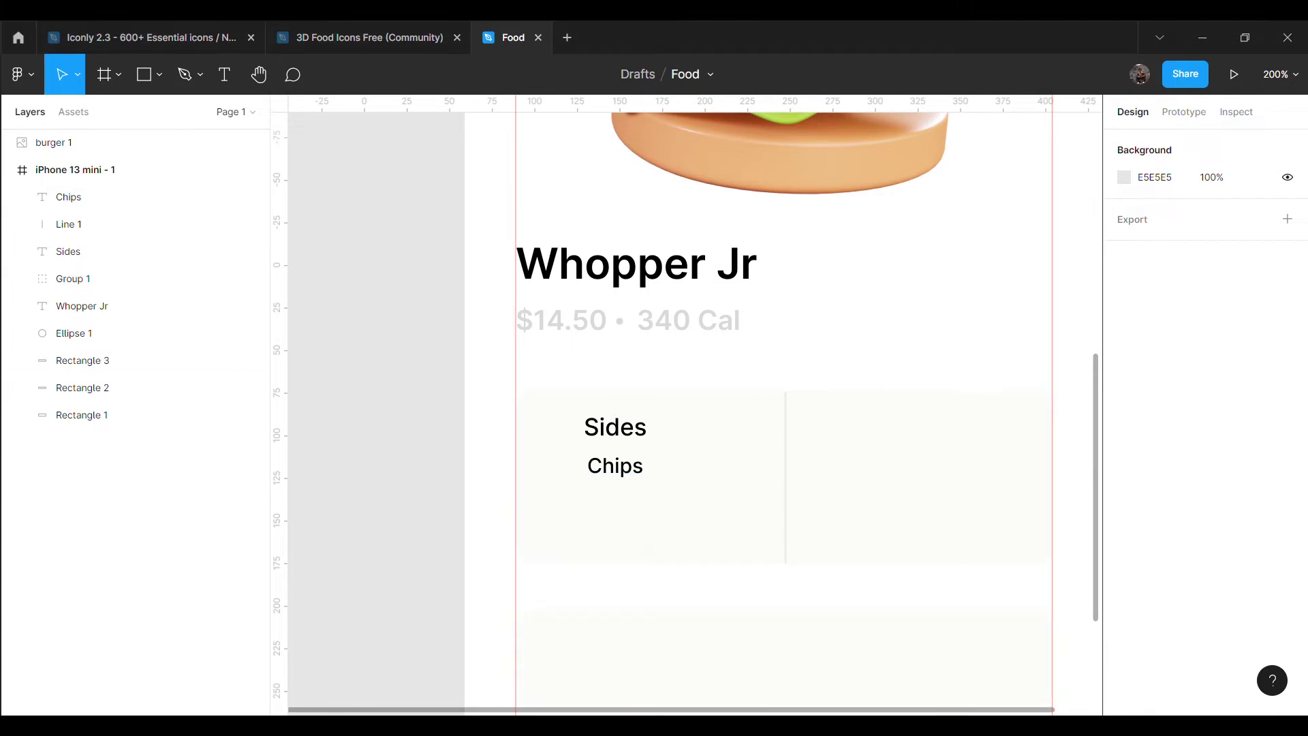
Duplicate the Chips label below it and rename the copy 'Free'
click(636, 470)
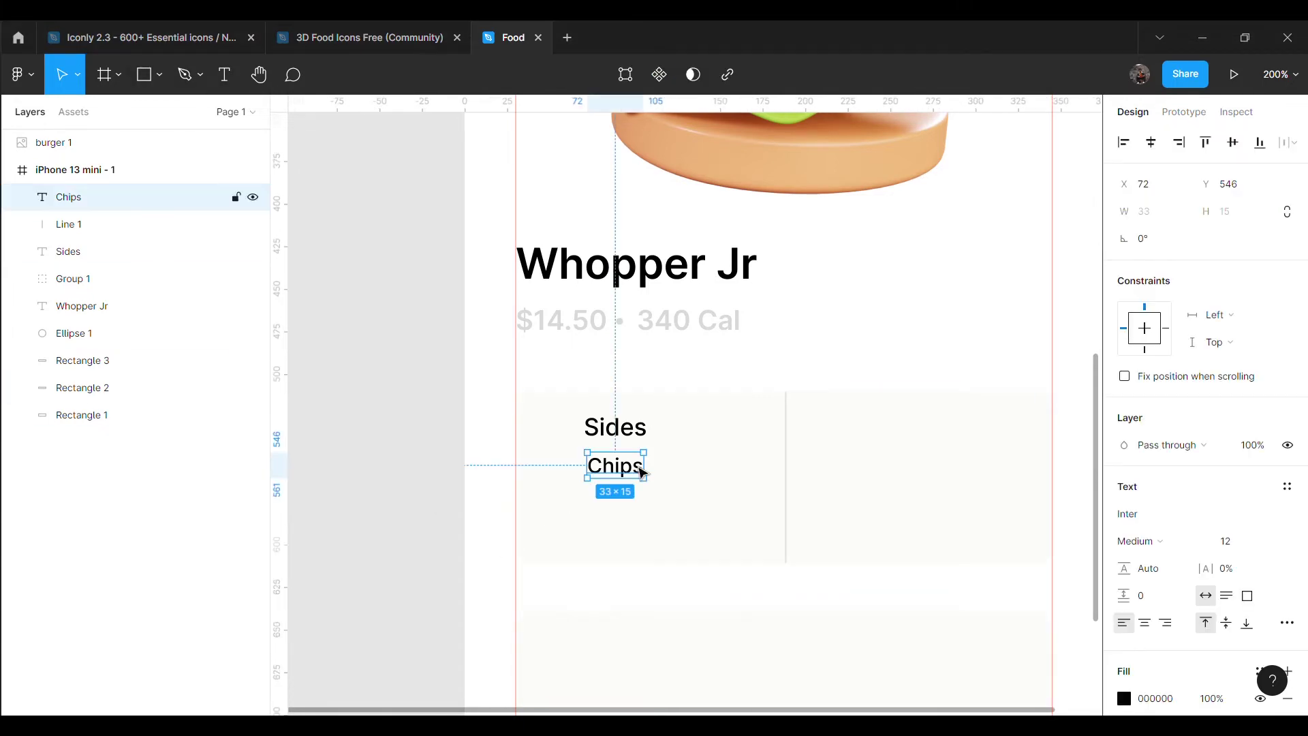
drag(637, 470, 633, 519)
double_click(631, 516)
text(Free)
key(Escape)
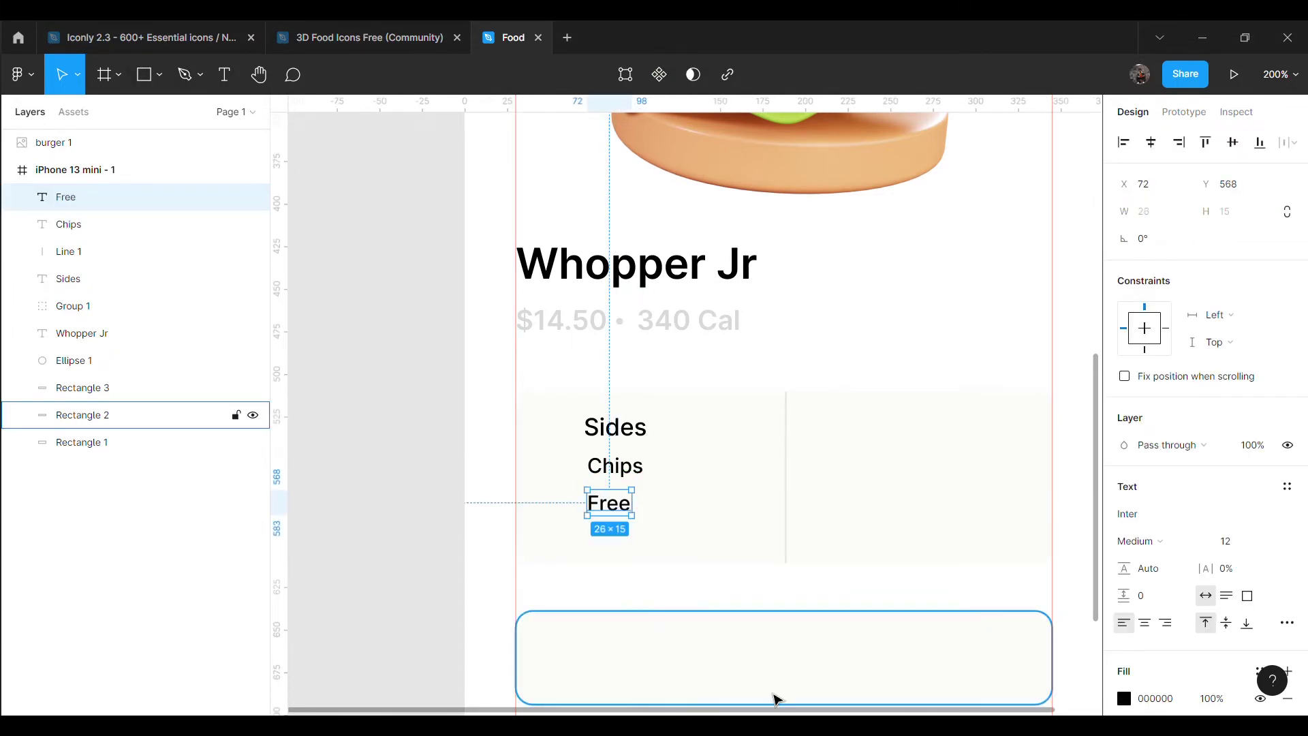
Change Free to 'Free!' and draw a small badge rectangle behind it
double_click(633, 516)
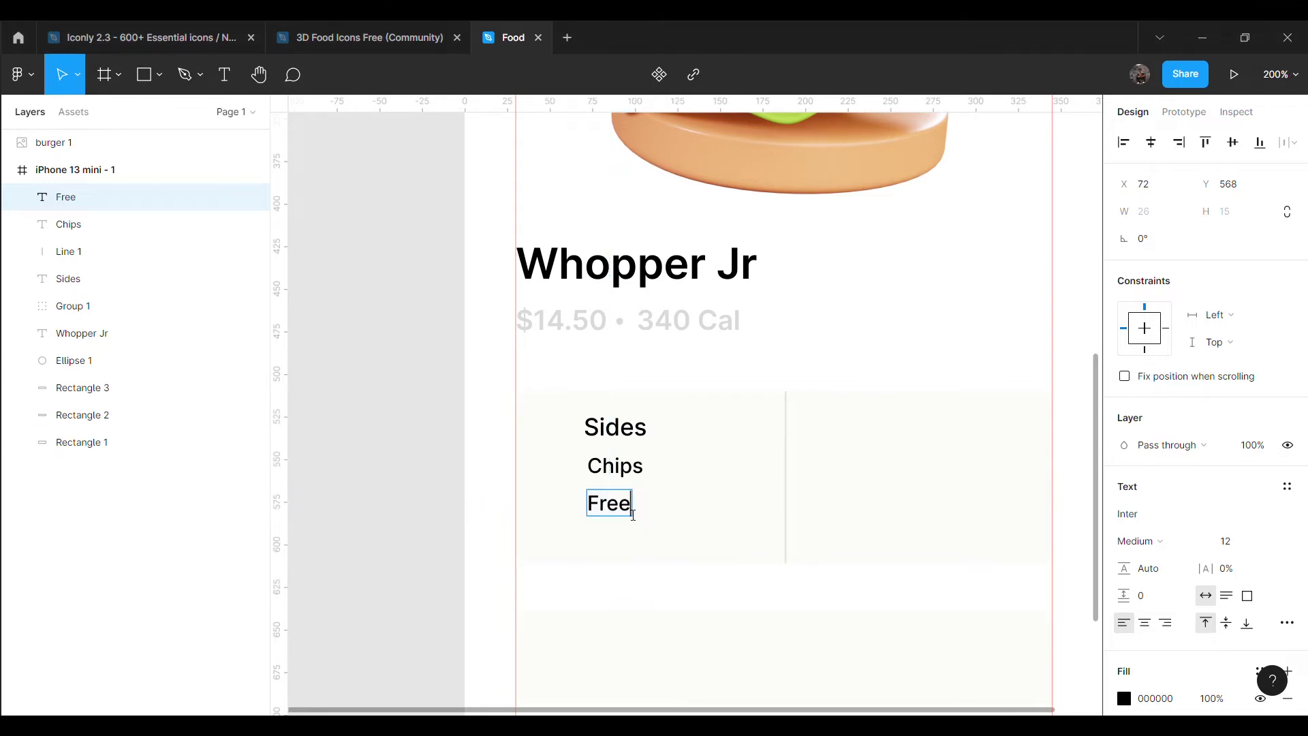
text(!)
key(Escape)
key(Escape)
mouse_move(314, 460)
mouse_down()
mouse_move(359, 483)
mouse_move(646, 516)
mouse_up()
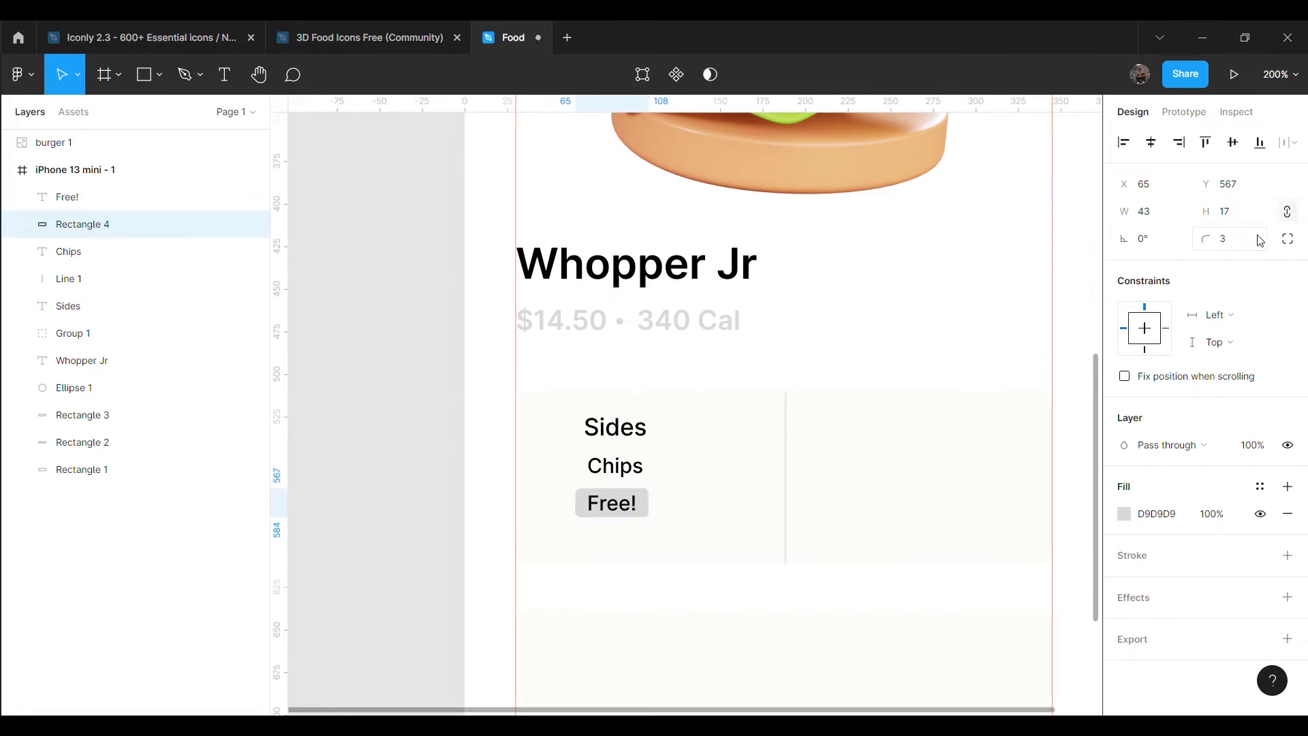
click(477, 463)
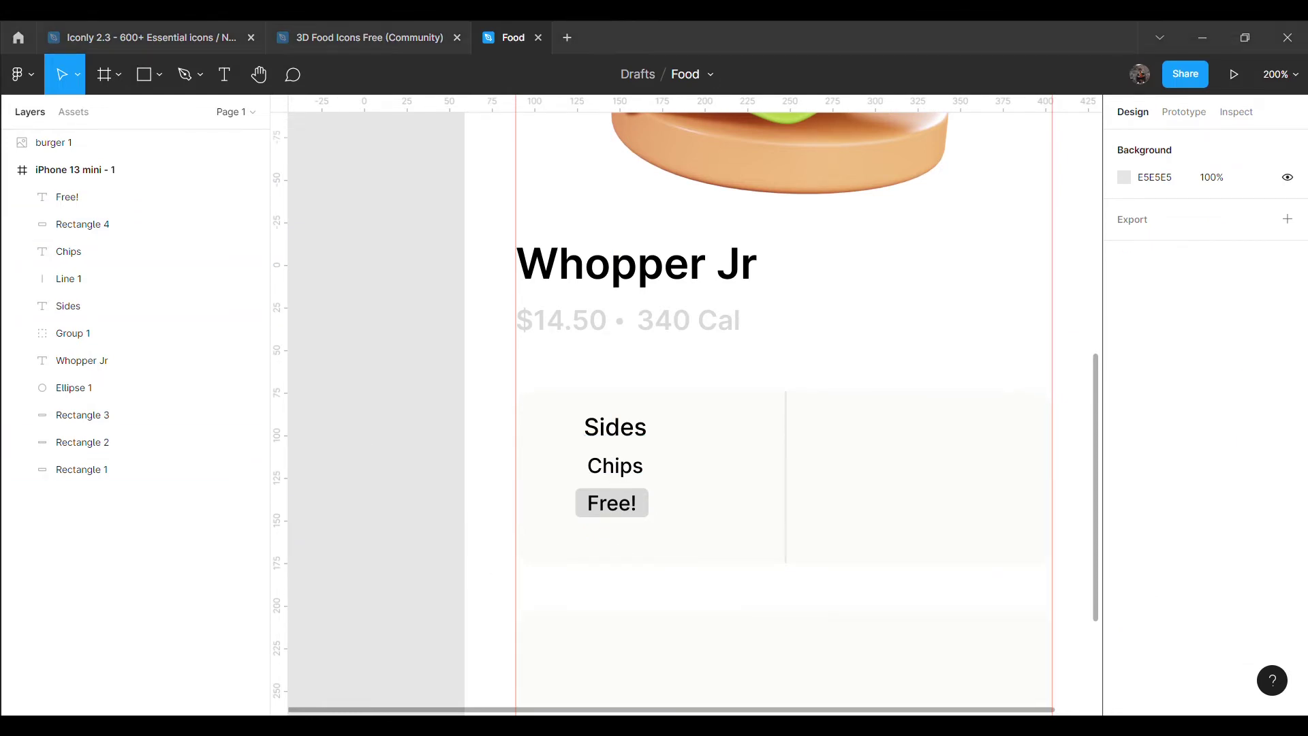
Set Sides to font size 12 and Chips to 14, aligning Chips
click(636, 435)
text(12)
key(Return)
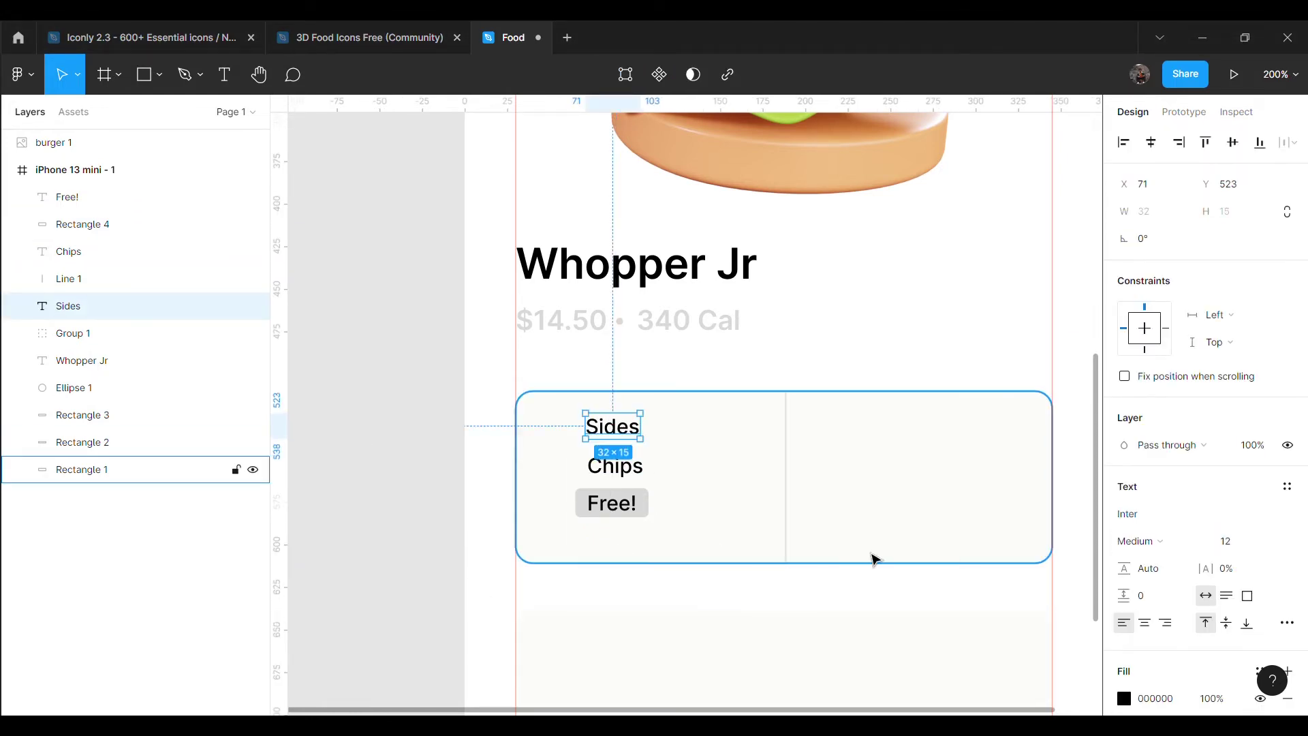
click(630, 469)
click(1235, 545)
text(14)
key(Return)
key(Left)
key(Left)
key(Up)
Duplicate the Sides label into the card's right half as the Quantity heading
click(635, 430)
key(ctrl+d)
drag(621, 431, 921, 441)
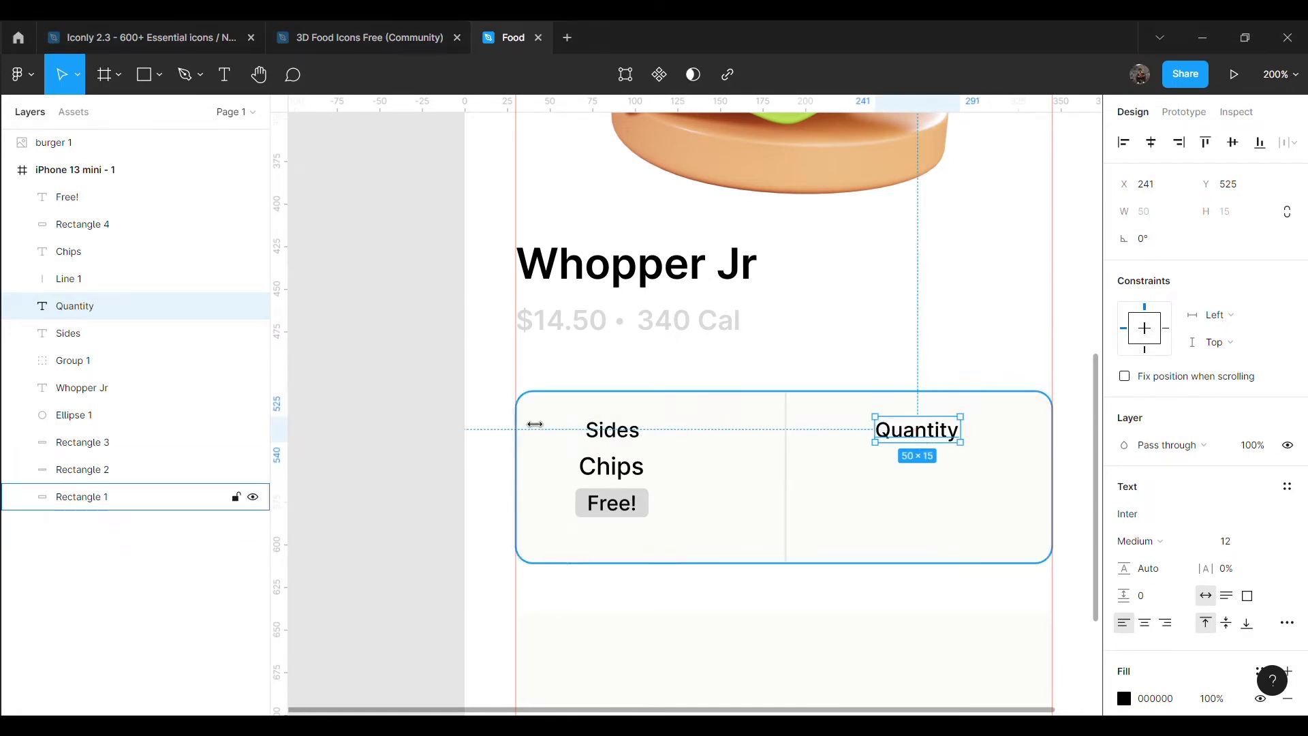
Add a quantity '1' text centred under the Quantity heading
key(t)
click(306, 278)
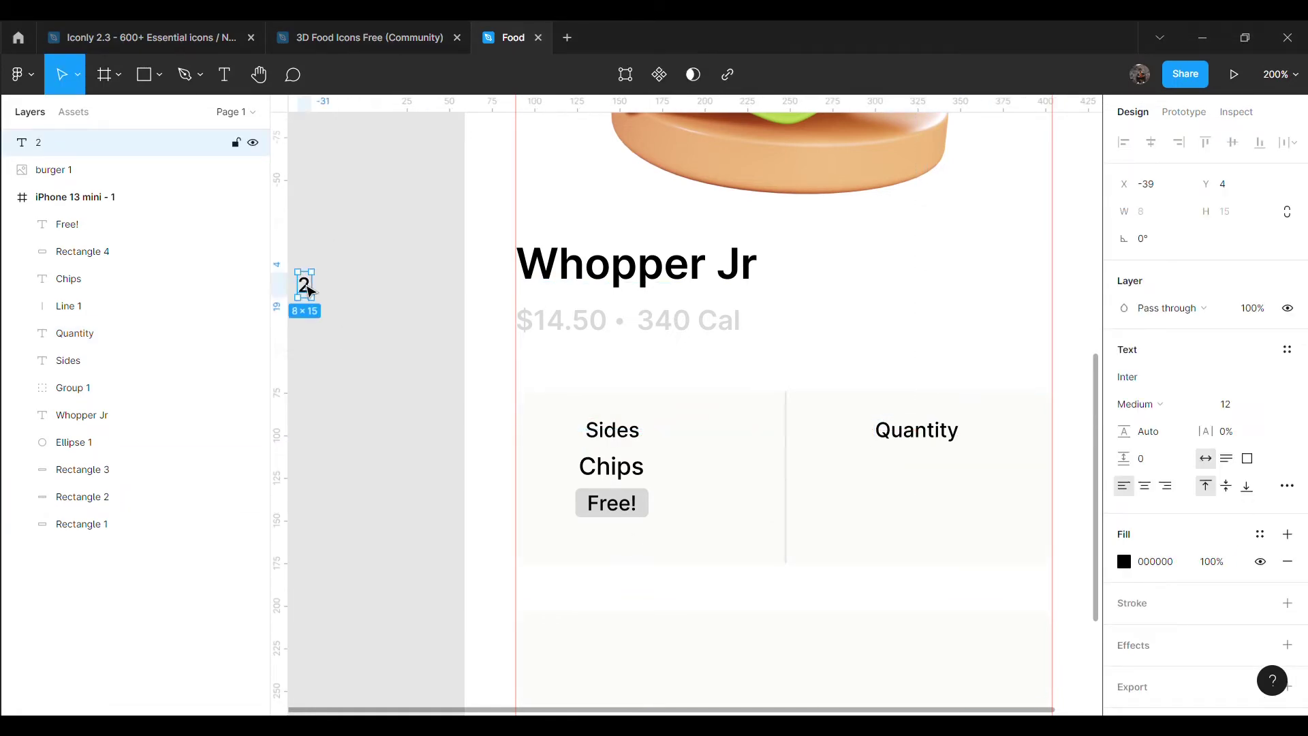
drag(306, 284, 882, 470)
double_click(881, 470)
text(1)
key(Escape)
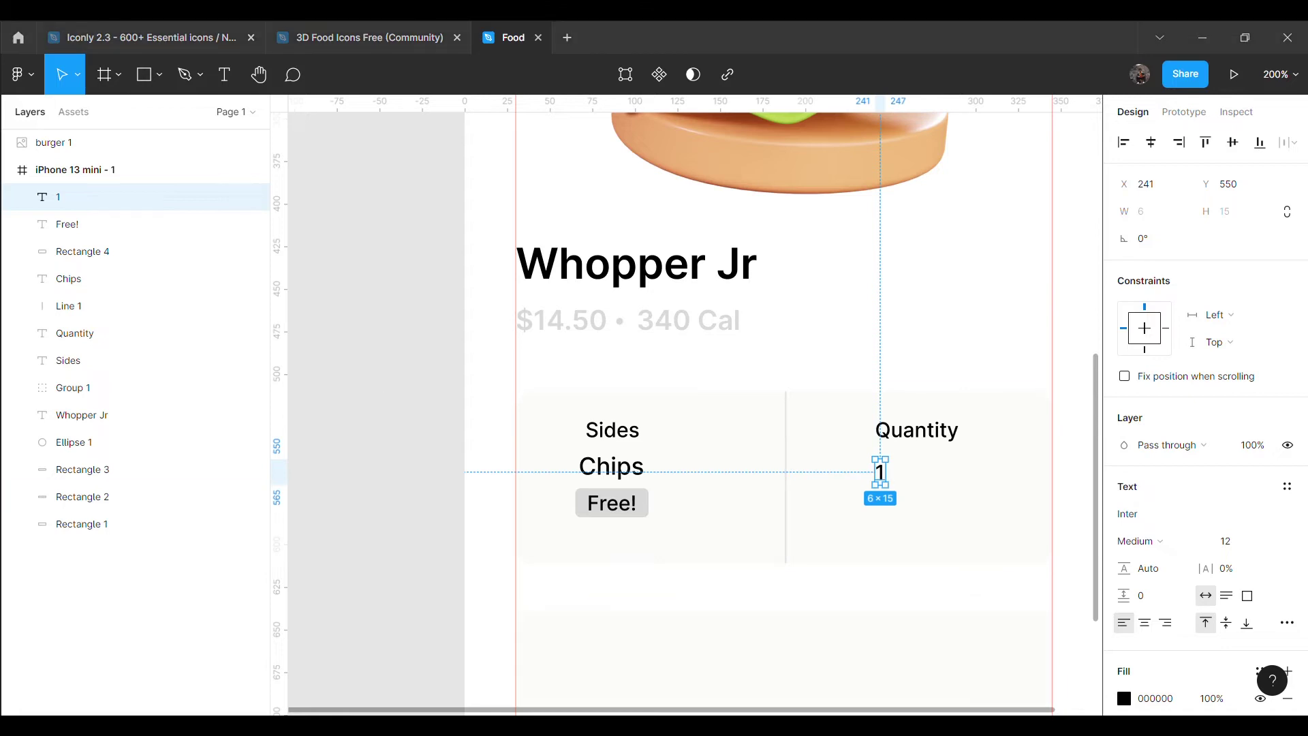
drag(880, 471, 904, 467)
click(423, 434)
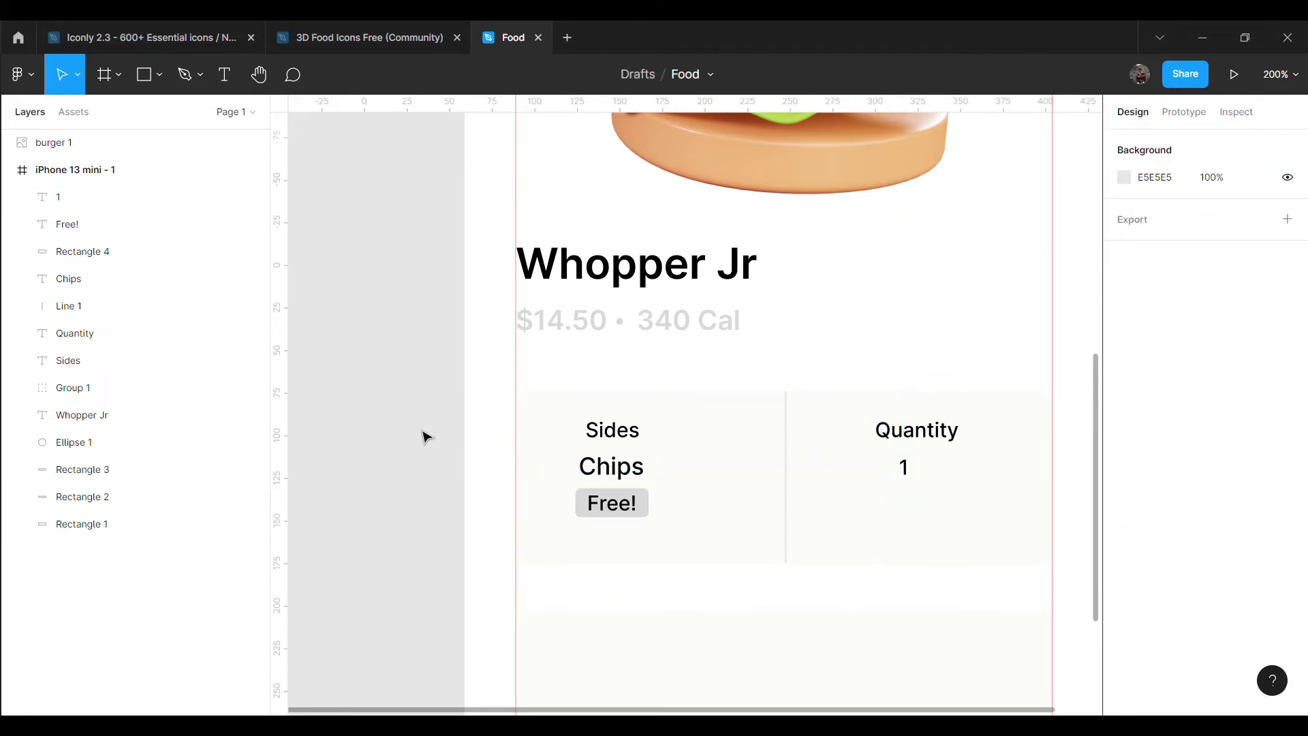
key(shift+0)
drag(799, 453, 797, 455)
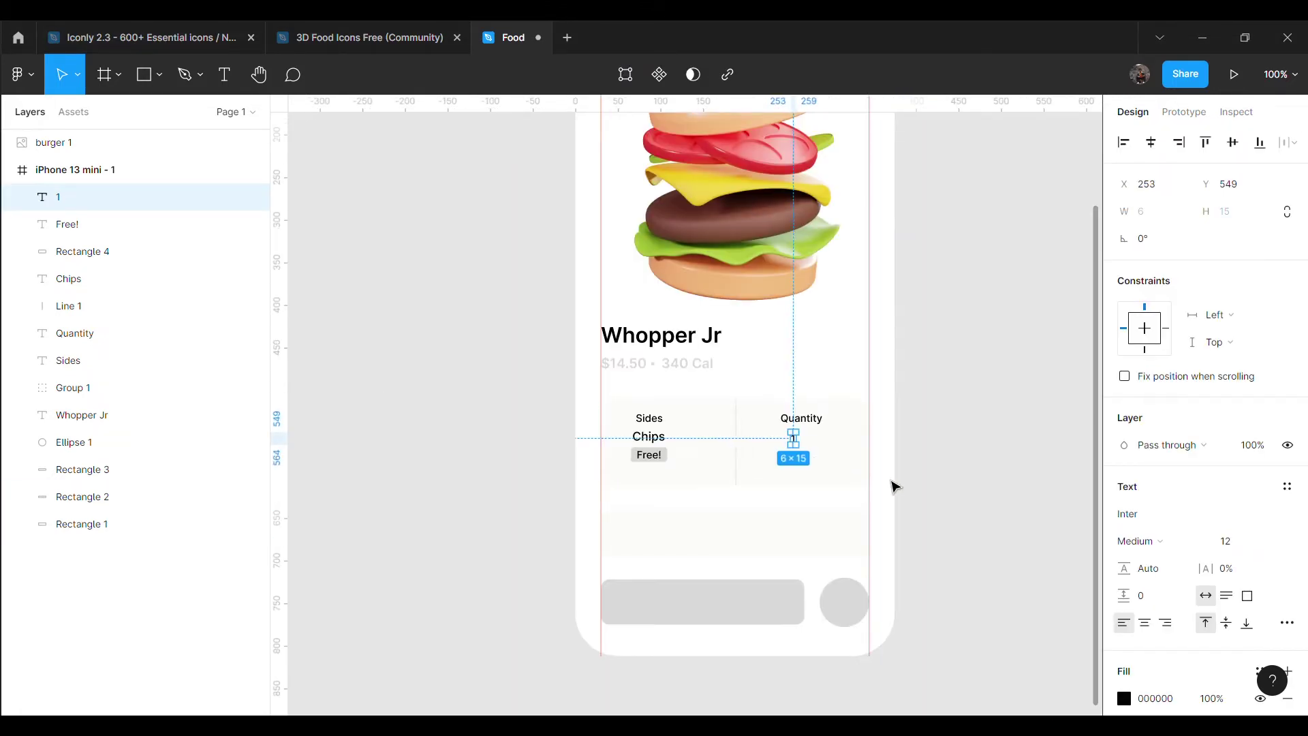
click(876, 668)
Browse the Iconly icon library file for a suitable icon
key(ctrl+Tab)
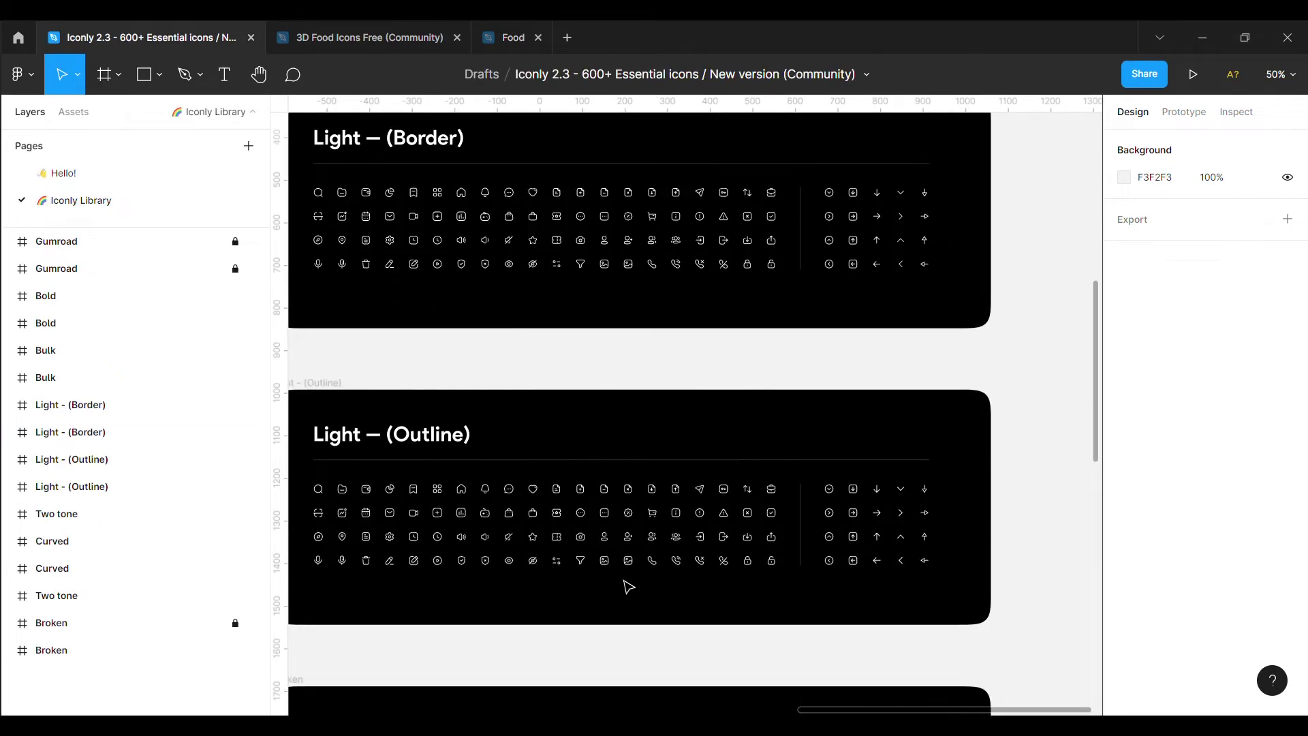
scroll(619, 579, up, 8)
scroll(757, 564, up, 1)
scroll(753, 552, up, 1)
scroll(753, 545, down, 6)
scroll(753, 545, down, 5)
scroll(753, 545, down, 4)
scroll(752, 545, down, 5)
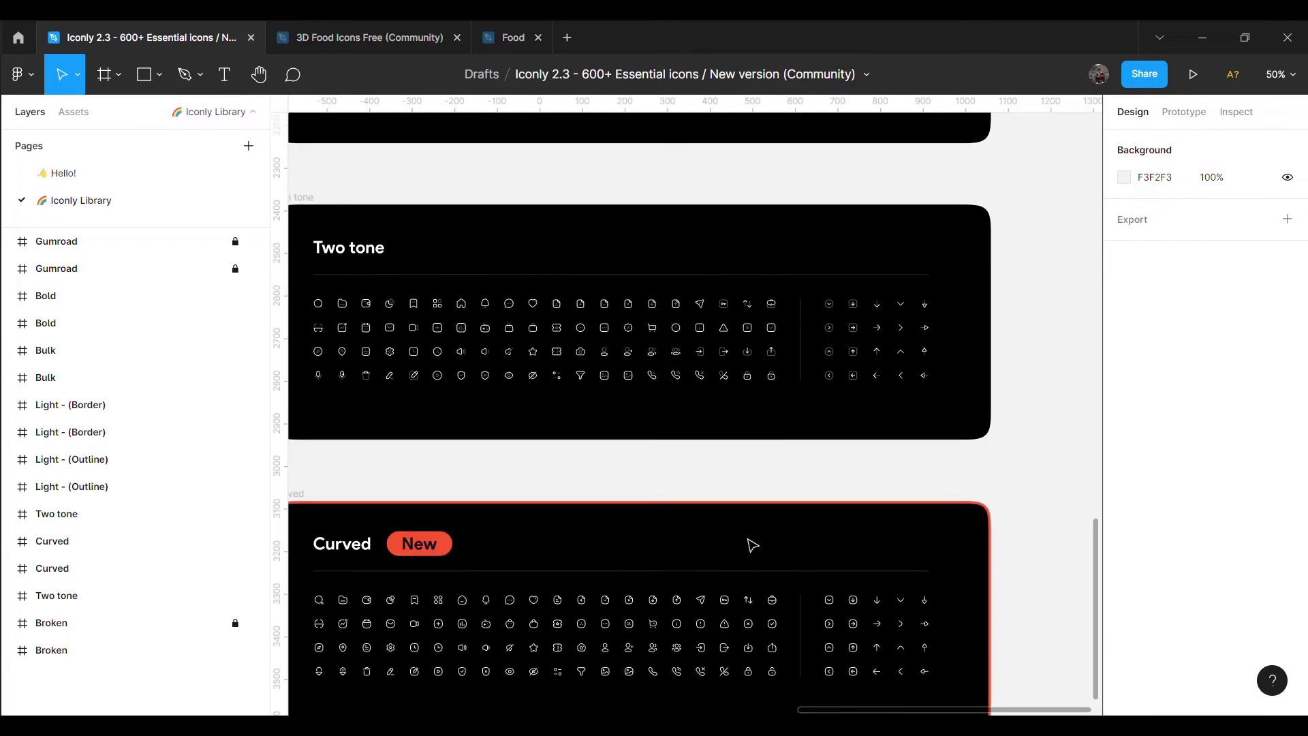
scroll(753, 545, down, 1)
Place the Feather Icons play icon onto the canvas of the Food design file
click(513, 37)
right_click(951, 318)
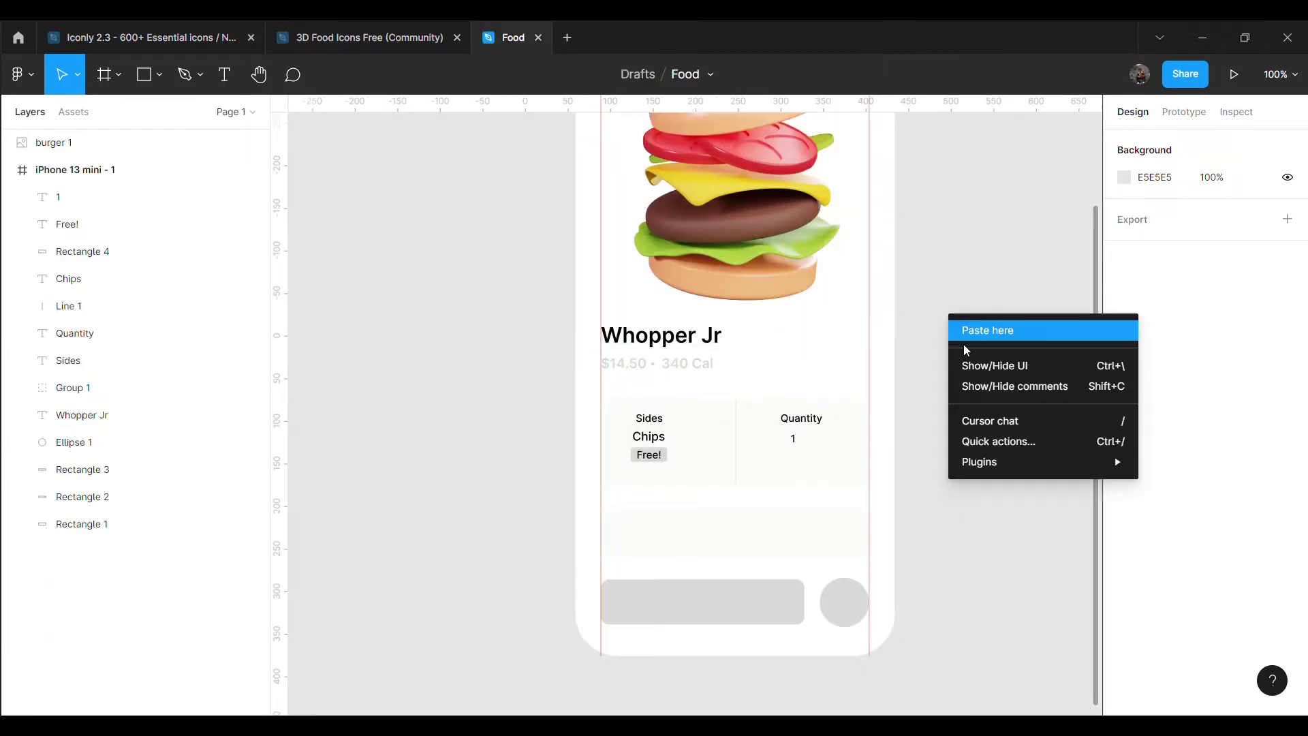
key(Escape)
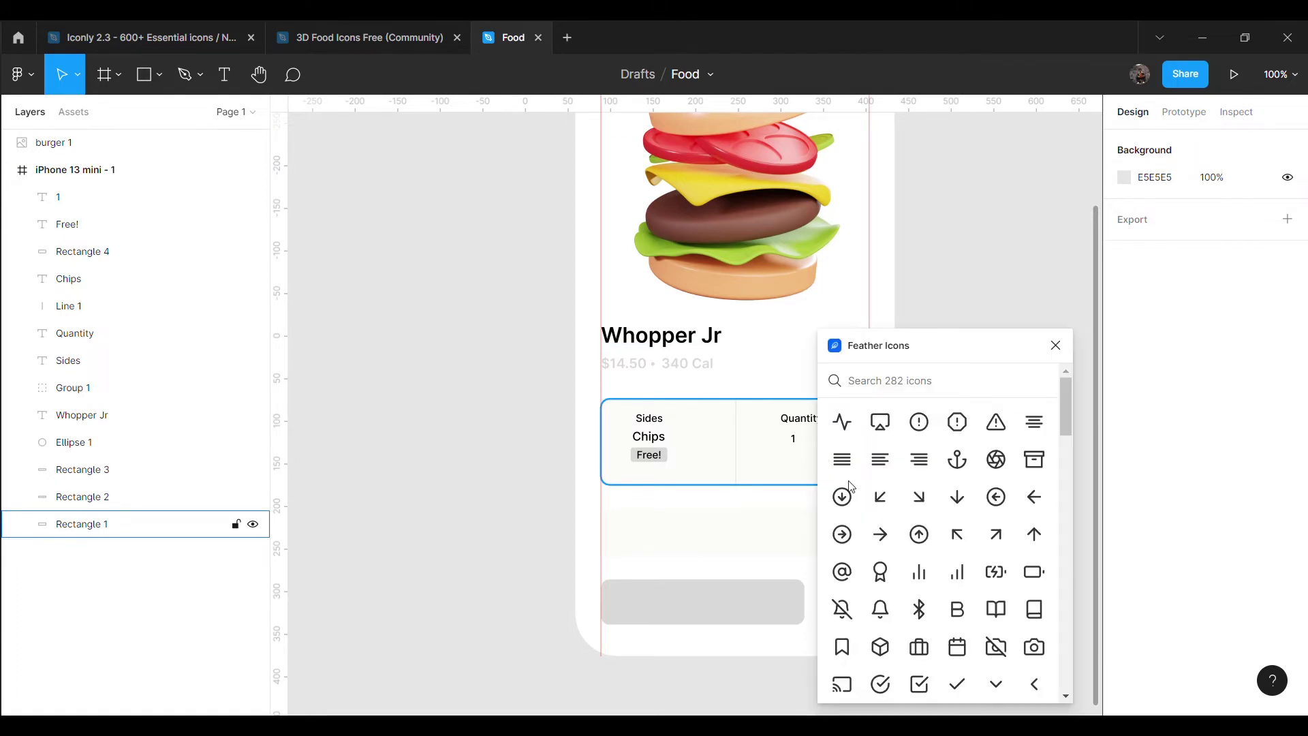
click(821, 462)
scroll(919, 527, down, 3)
scroll(919, 527, down, 3)
scroll(919, 526, down, 3)
scroll(919, 526, down, 3)
scroll(919, 526, up, 3)
scroll(919, 527, up, 3)
scroll(919, 527, up, 3)
scroll(916, 528, up, 3)
scroll(933, 559, down, 3)
scroll(954, 586, down, 3)
scroll(953, 593, down, 3)
scroll(947, 589, down, 3)
scroll(947, 590, down, 3)
mouse_move(880, 473)
mouse_down()
mouse_move(695, 415)
mouse_move(993, 441)
mouse_up()
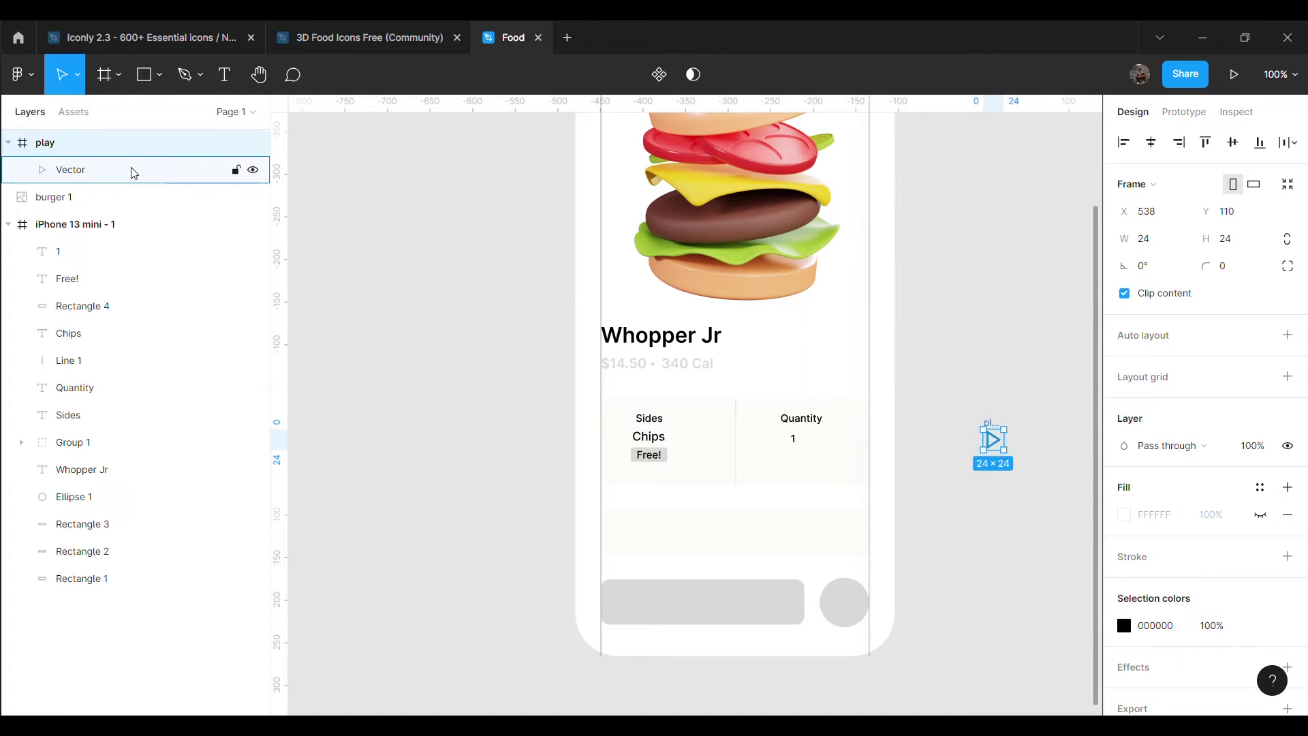
Extract the triangle from the play frame, delete the frame, and make it solid black without stroke
drag(134, 173, 133, 139)
click(45, 167)
key(Delete)
click(993, 440)
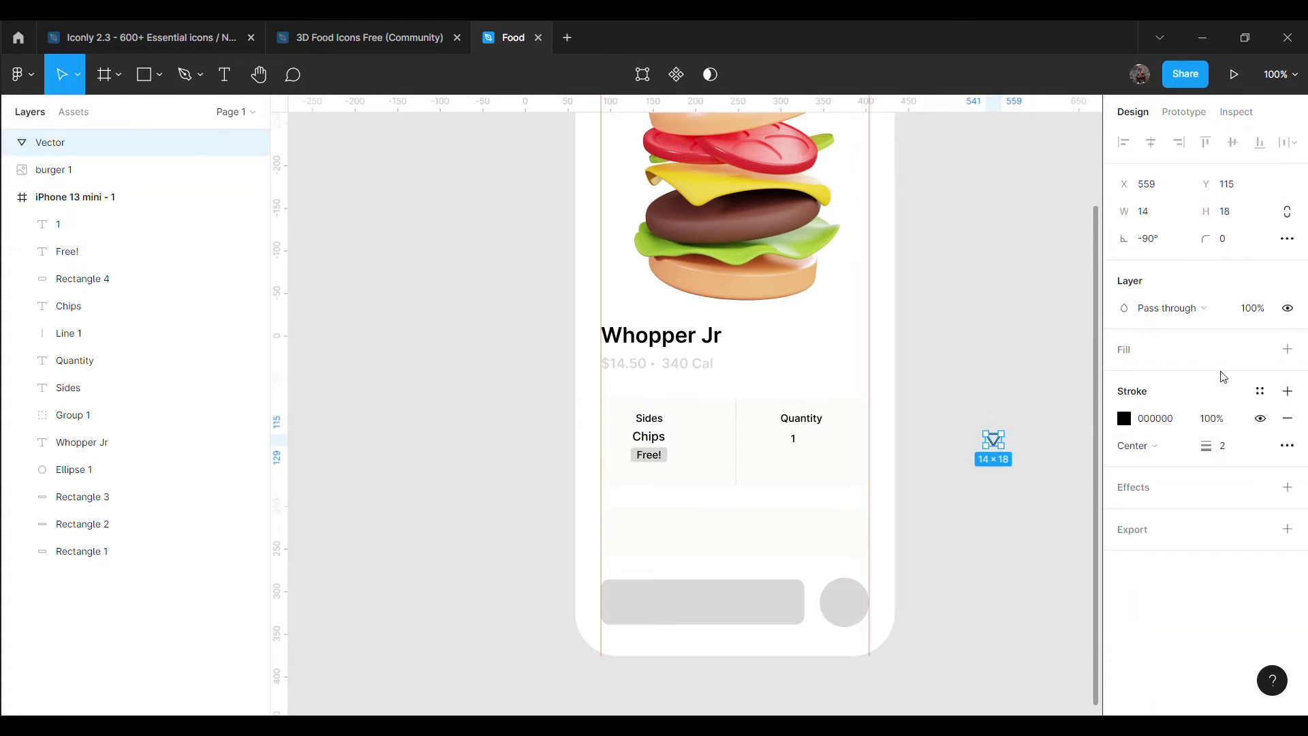
click(1288, 350)
click(1126, 384)
click(992, 438)
click(993, 439)
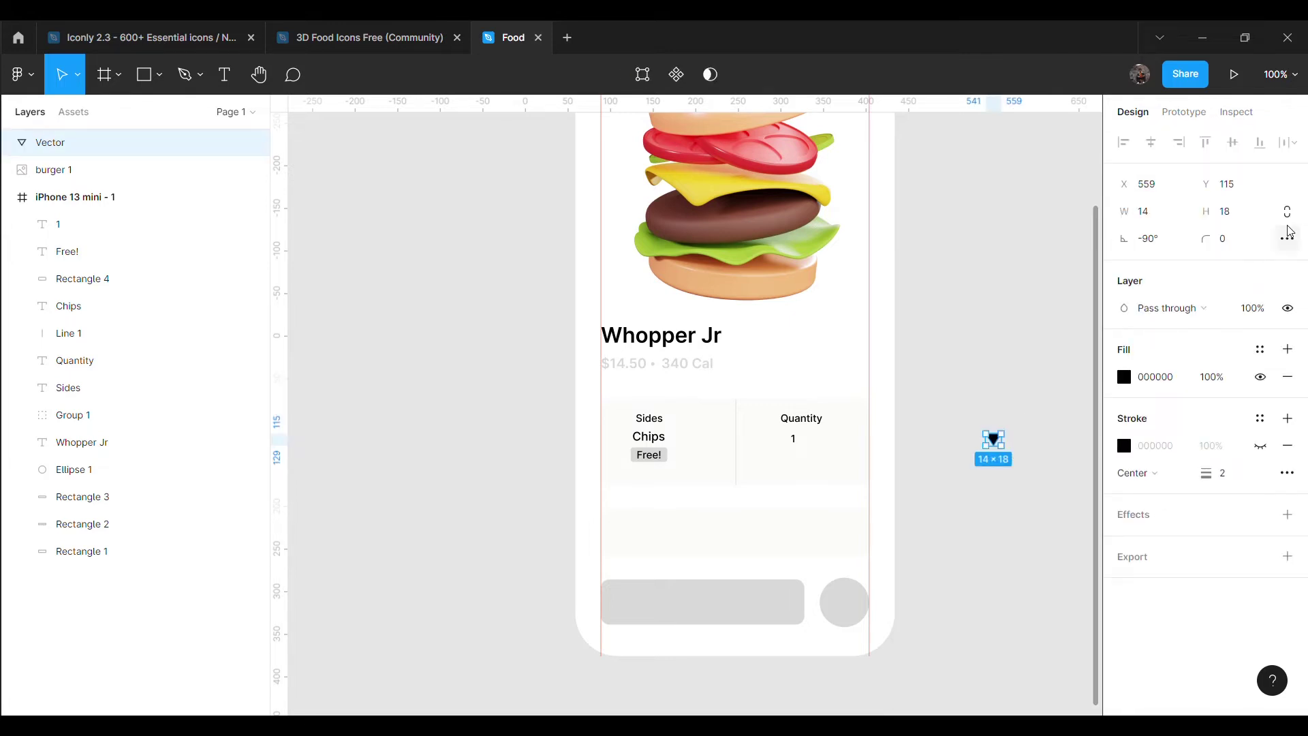
click(1004, 417)
Move the triangle beside the quantity 1 and shrink its width to 6
ctrl+scroll(1004, 417, up, 5)
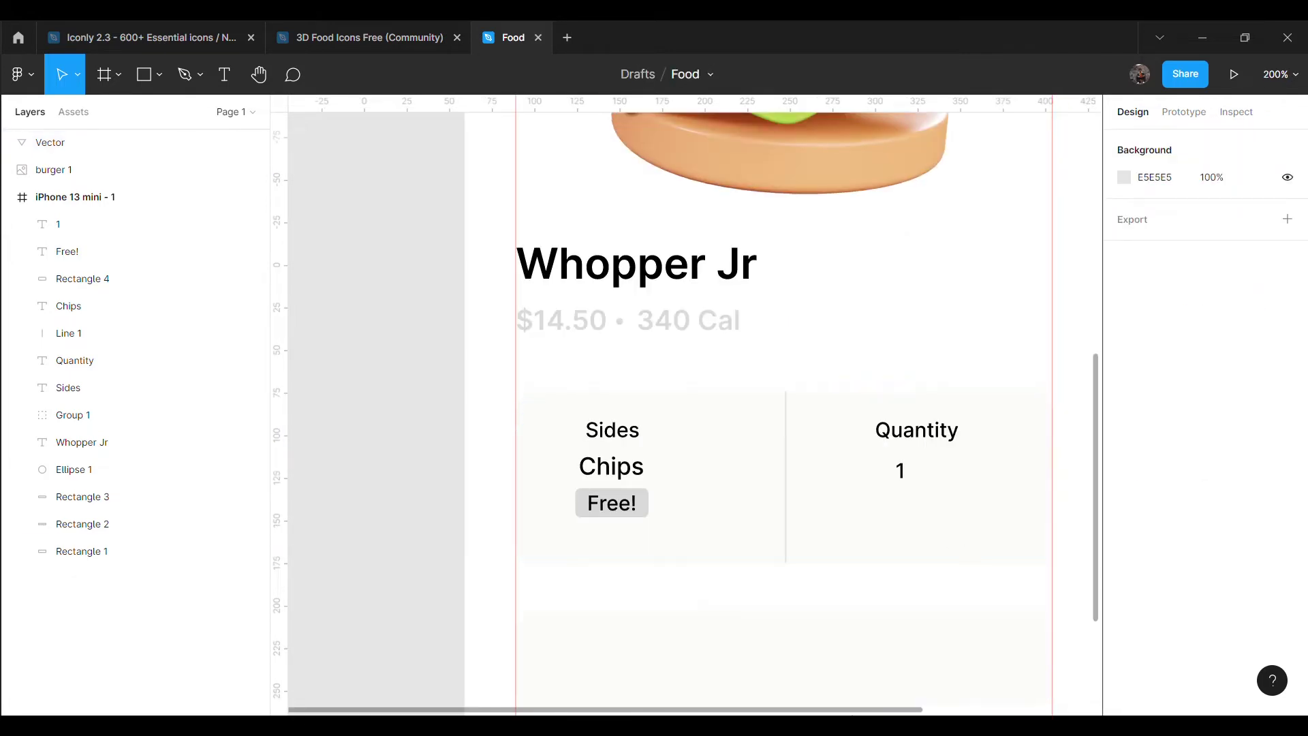
scroll(991, 493, right, 5)
drag(988, 468, 605, 472)
click(851, 518)
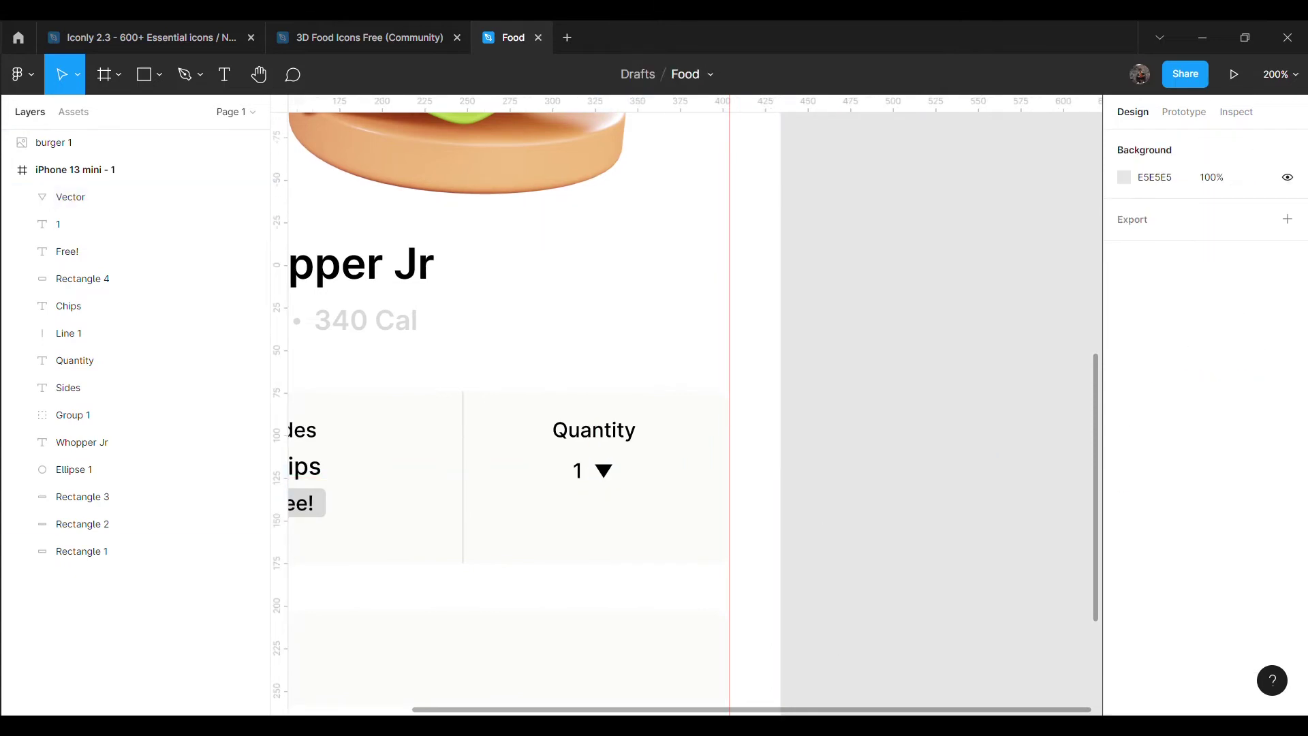
click(604, 470)
click(1158, 216)
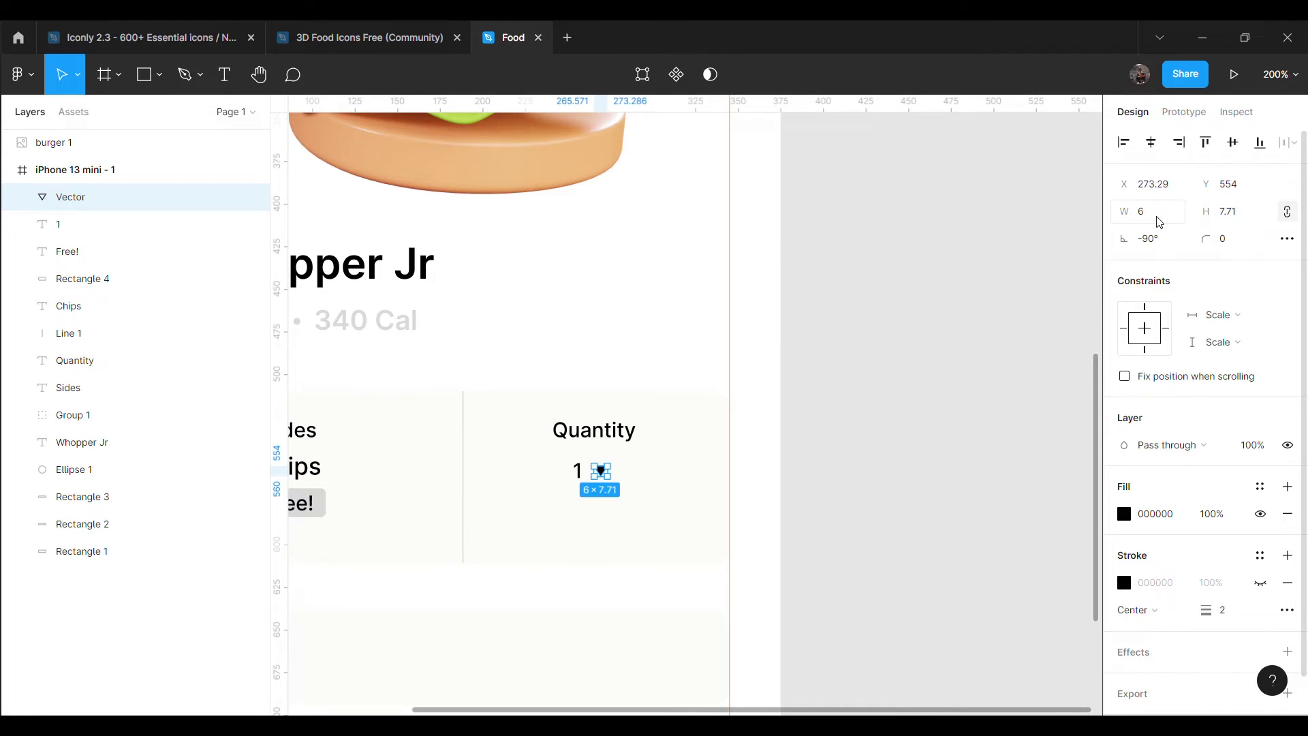
click(1008, 382)
Colour the Chips text with the lettuce green sampled from the burger image
scroll(851, 613, left, 3)
scroll(749, 647, down, 3)
scroll(729, 593, up, 3)
scroll(695, 559, up, 2)
click(495, 527)
click(1124, 527)
click(923, 526)
click(845, 130)
click(681, 204)
click(1080, 329)
Fill the Free! badge background with an orange sampled from the canvas
scroll(1075, 453, up, 5)
scroll(1074, 453, down, 5)
click(524, 308)
click(1124, 513)
click(923, 526)
scroll(786, 393, up, 3)
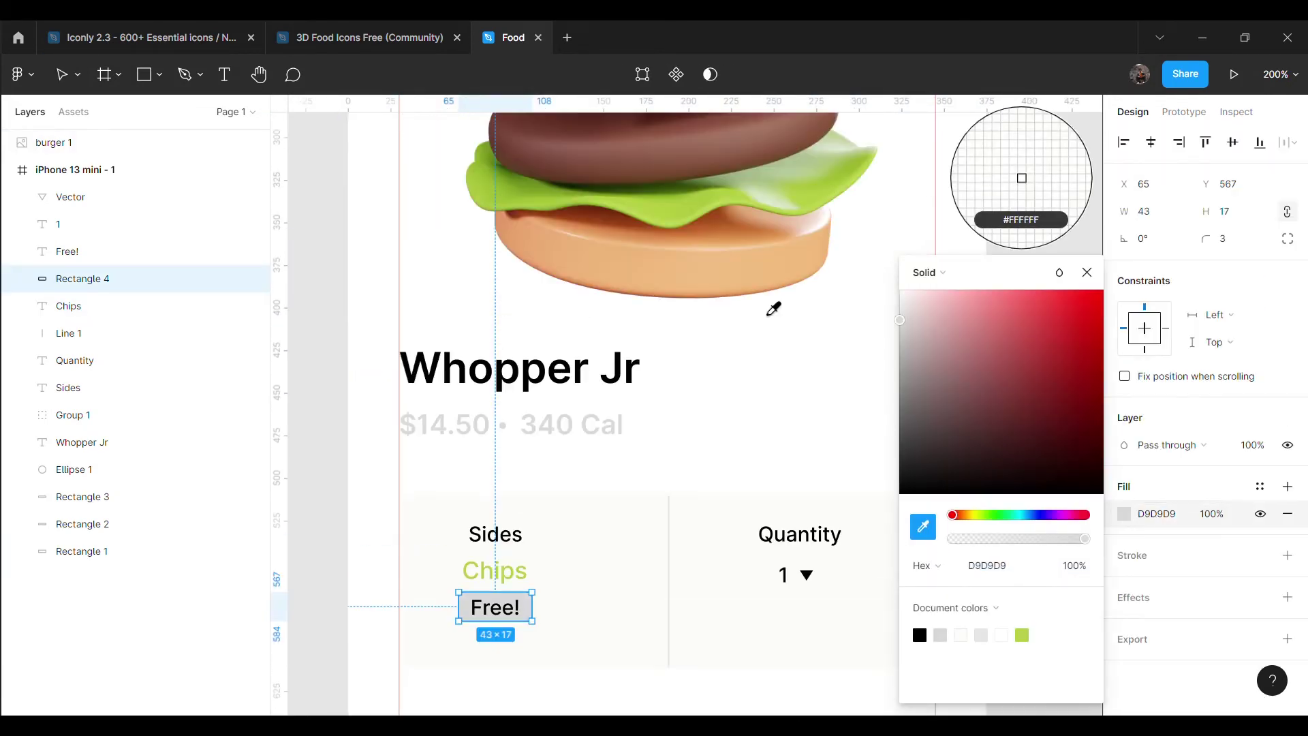
click(766, 257)
click(1012, 418)
Re-fill the Free! badge with the cheese yellow F2D954 instead
scroll(1013, 418, up, 4)
scroll(724, 482, down, 4)
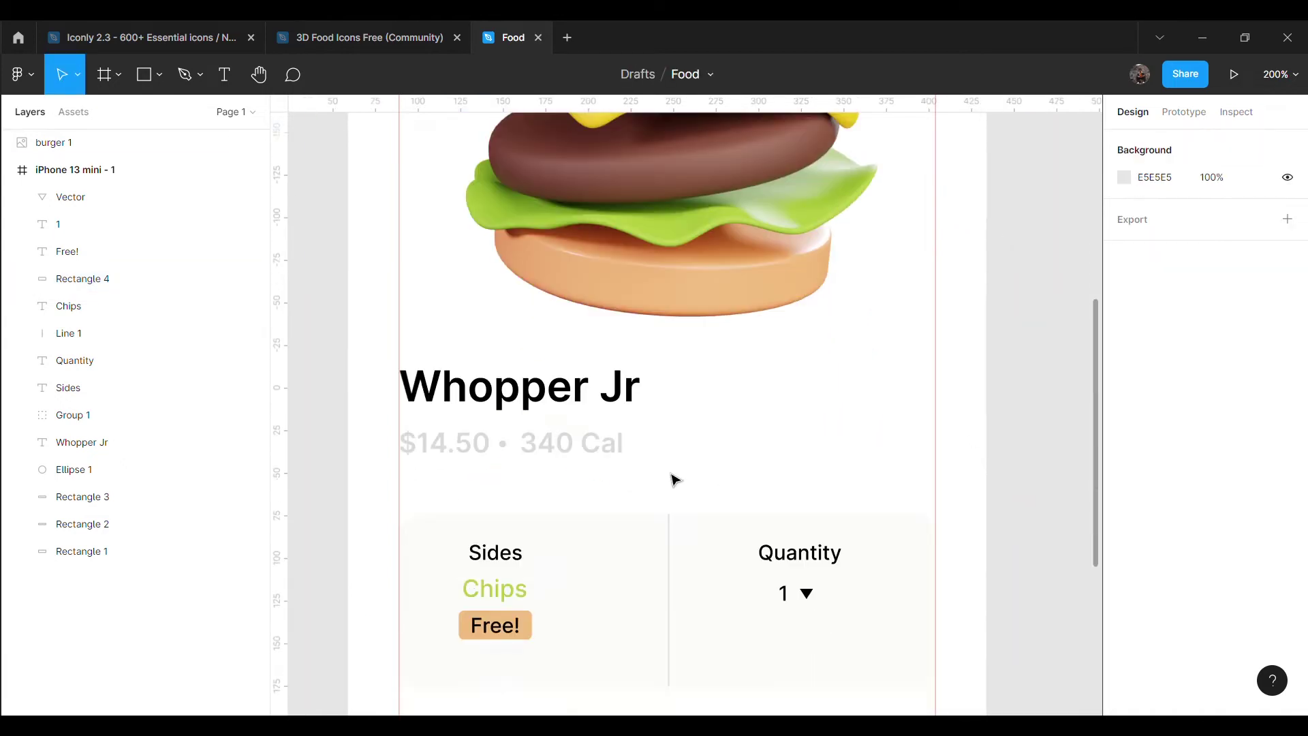
click(524, 624)
click(1124, 513)
click(923, 526)
scroll(725, 239, up, 3)
click(725, 235)
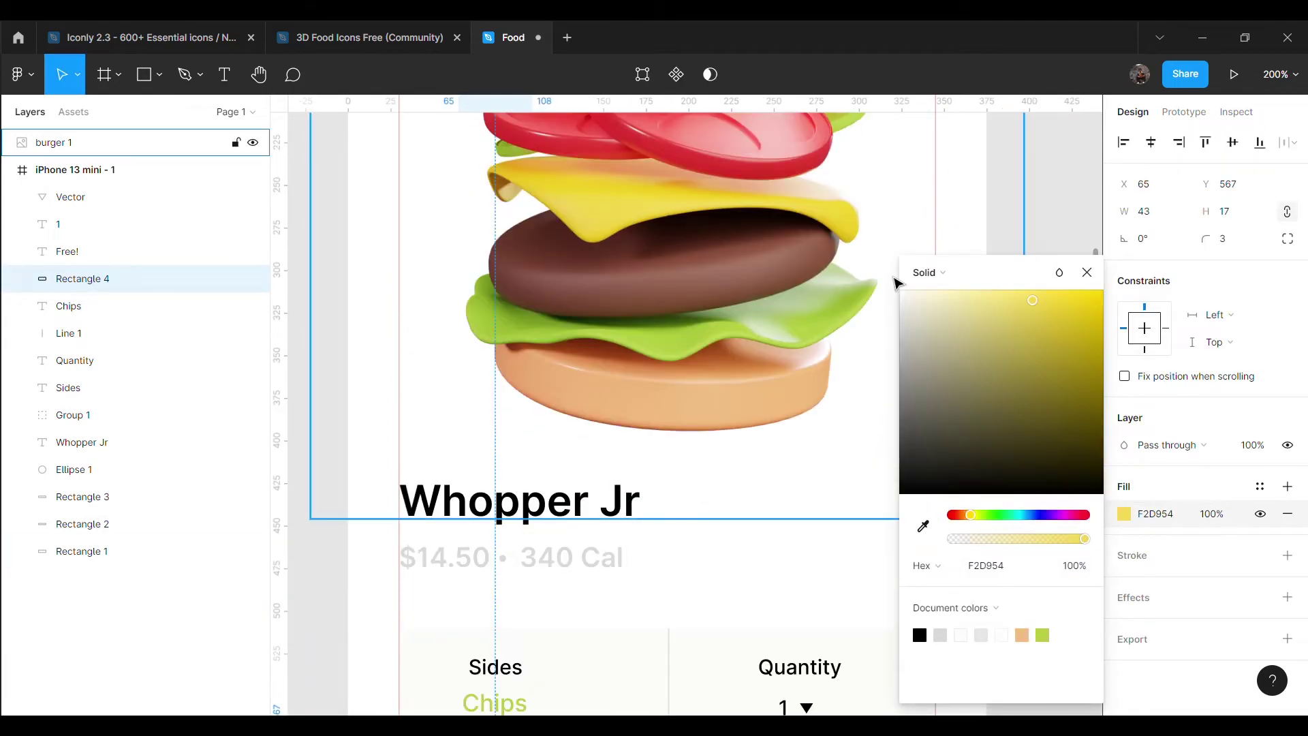
click(1018, 199)
scroll(784, 358, down, 3)
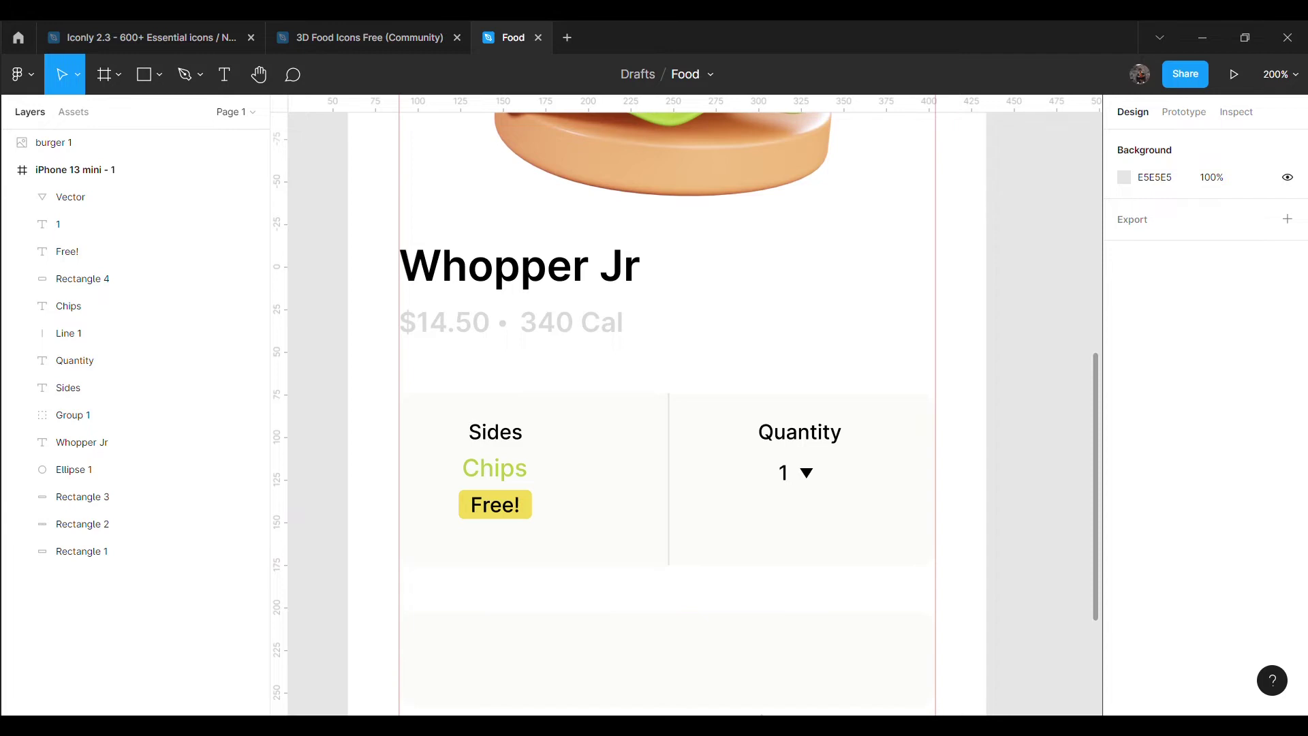
click(496, 505)
click(997, 491)
Move the burger image into the iPhone frame and set Whopper Jr to Gilroy-SemiBold
double_click(540, 280)
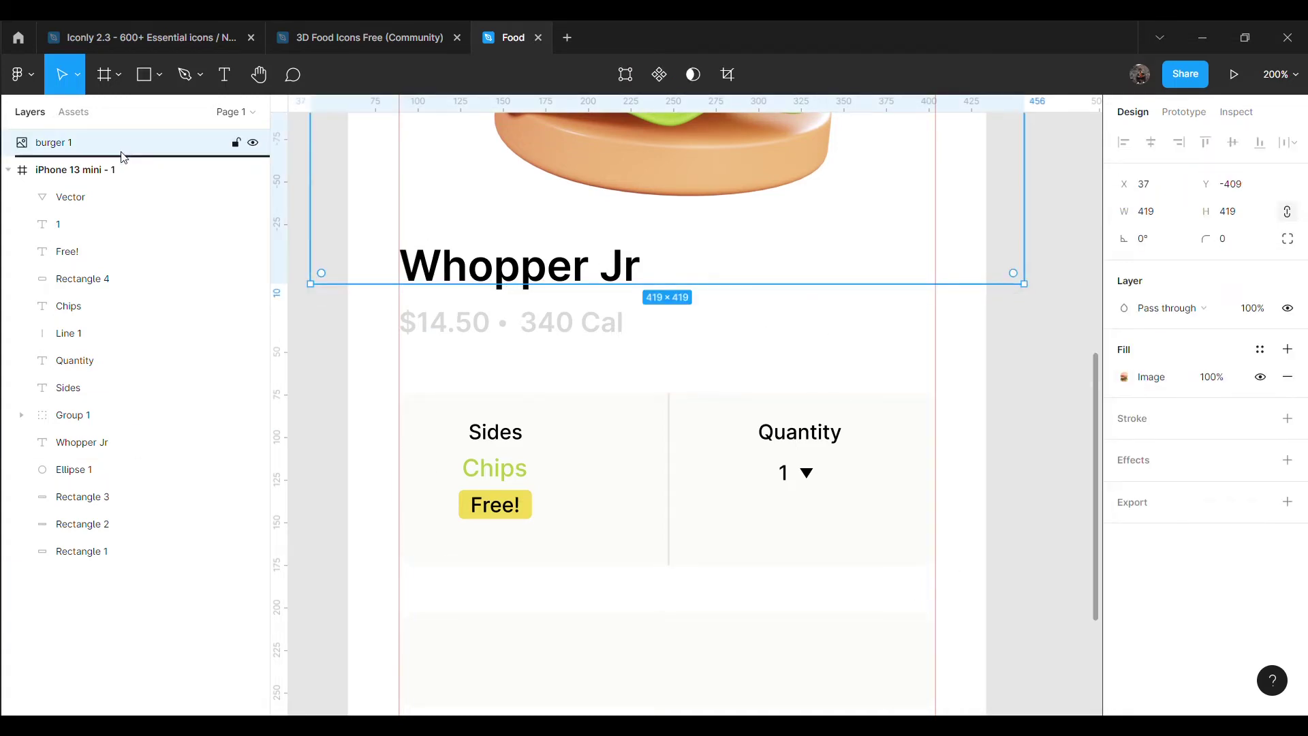
drag(122, 142, 122, 179)
click(93, 443)
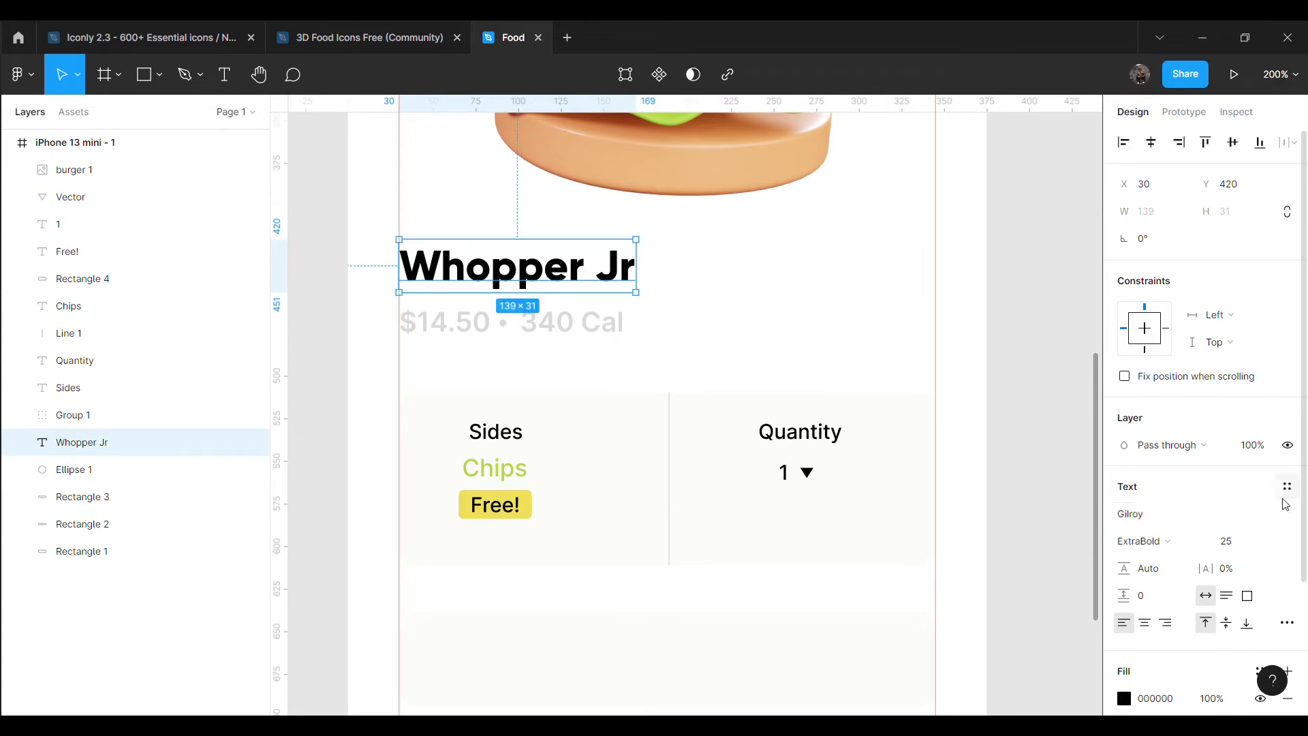
click(1290, 514)
click(1185, 632)
click(543, 348)
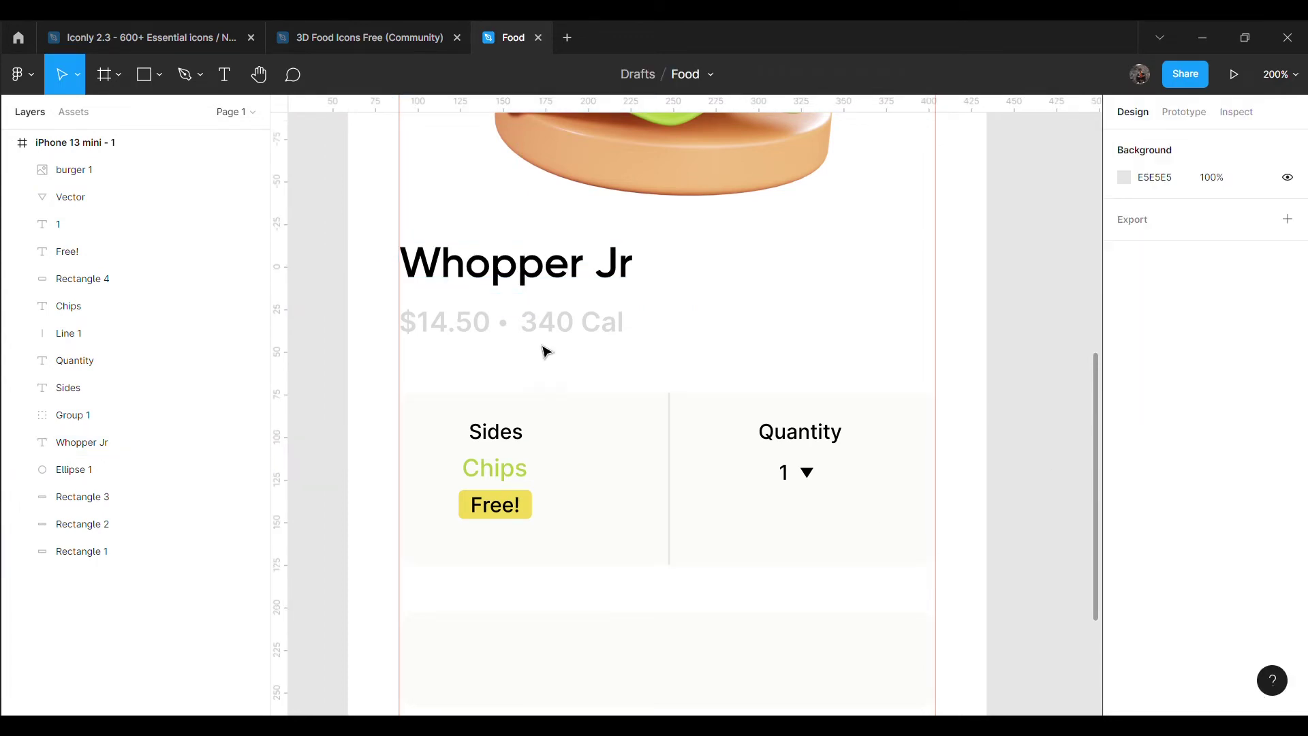
Set the $14.50 price in Gilroy, settling on Gilroy-Medium
double_click(490, 334)
click(1158, 486)
key(Return)
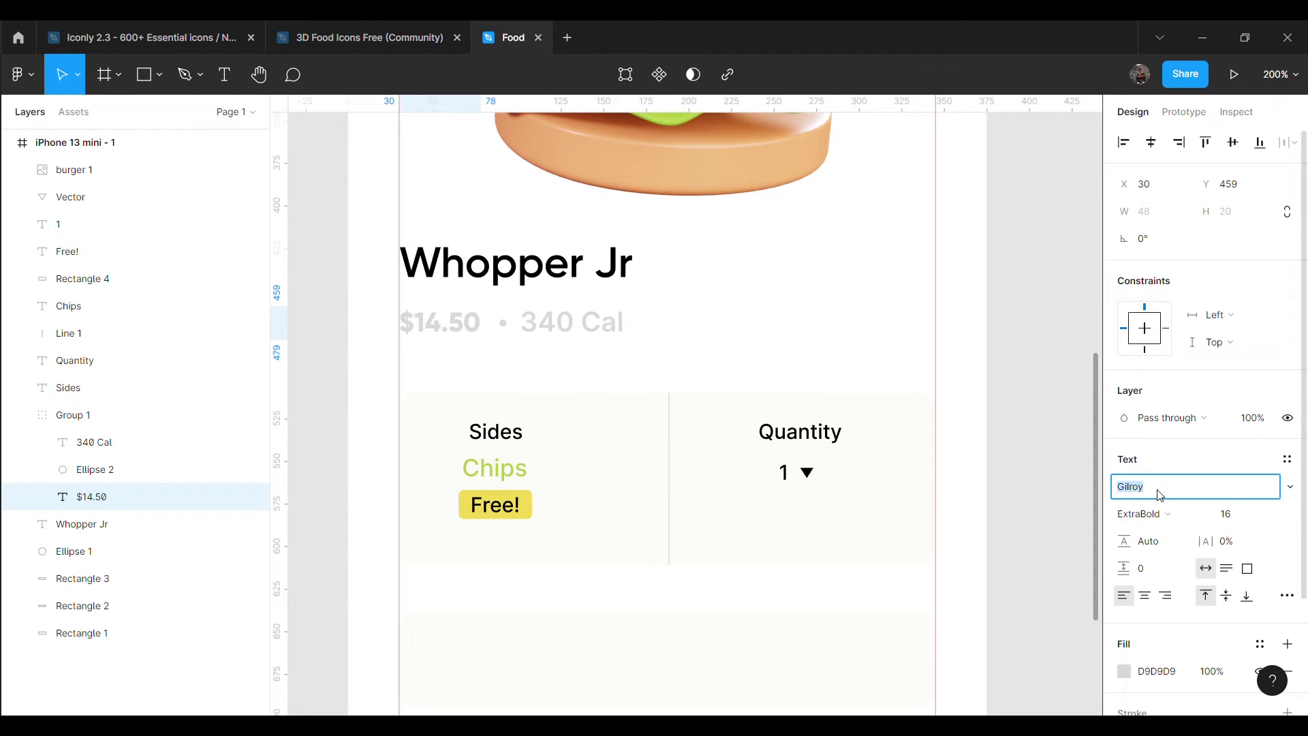
click(1286, 490)
click(1206, 636)
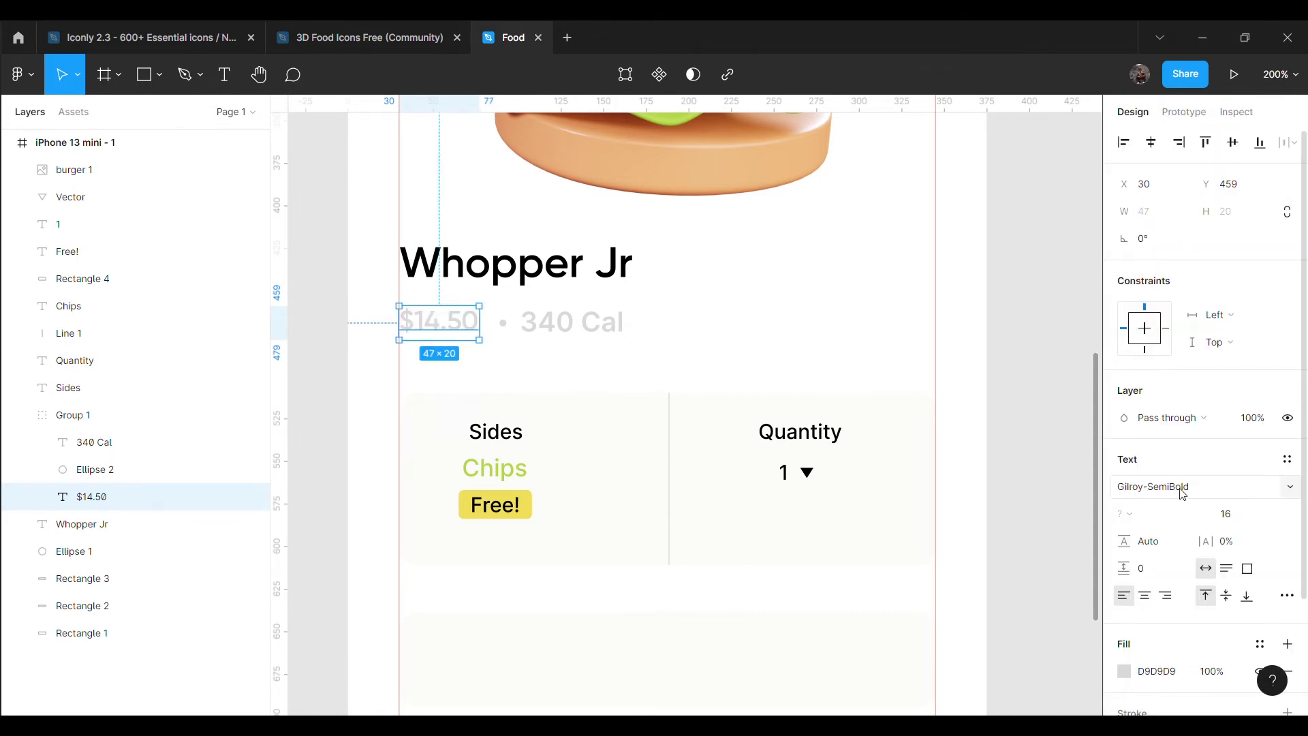
click(461, 321)
click(1186, 486)
click(1216, 444)
click(1206, 487)
click(1171, 441)
Apply Gilroy to the 340 Cal text and nudge it slightly left
click(615, 331)
click(1162, 493)
key(Return)
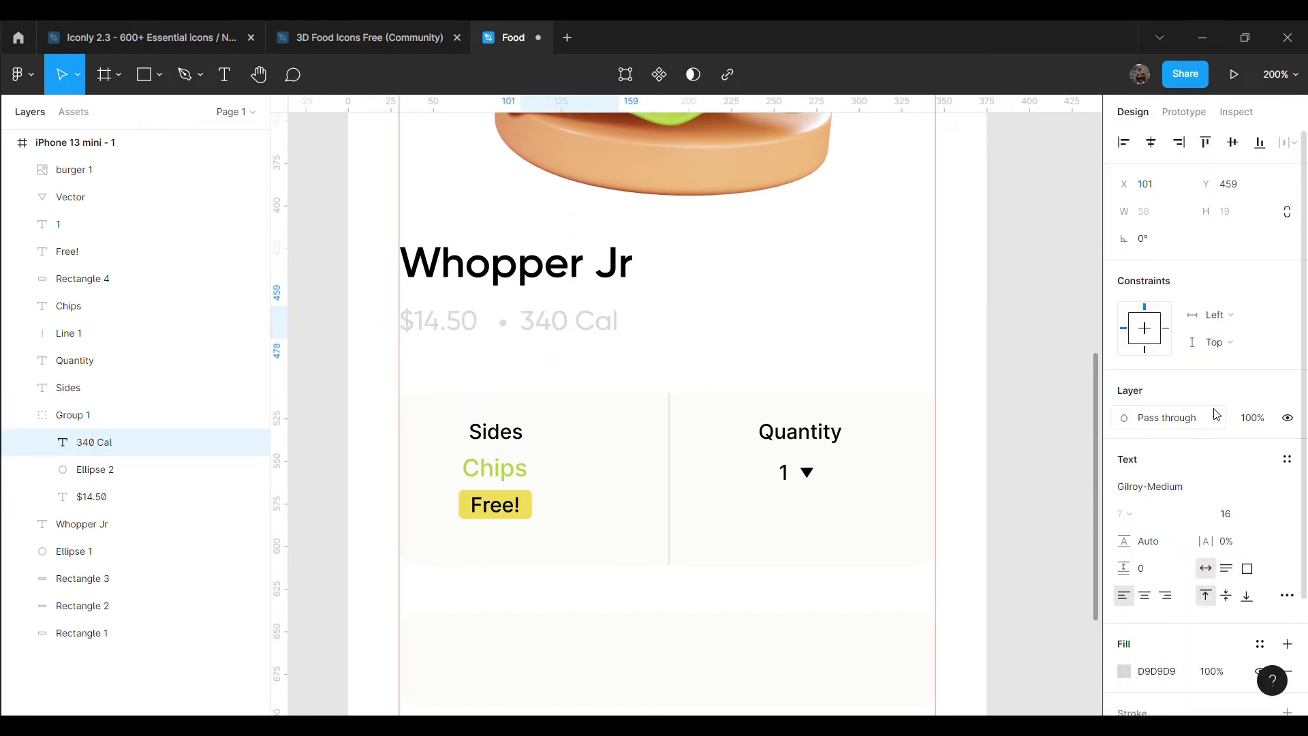
click(539, 332)
click(503, 322)
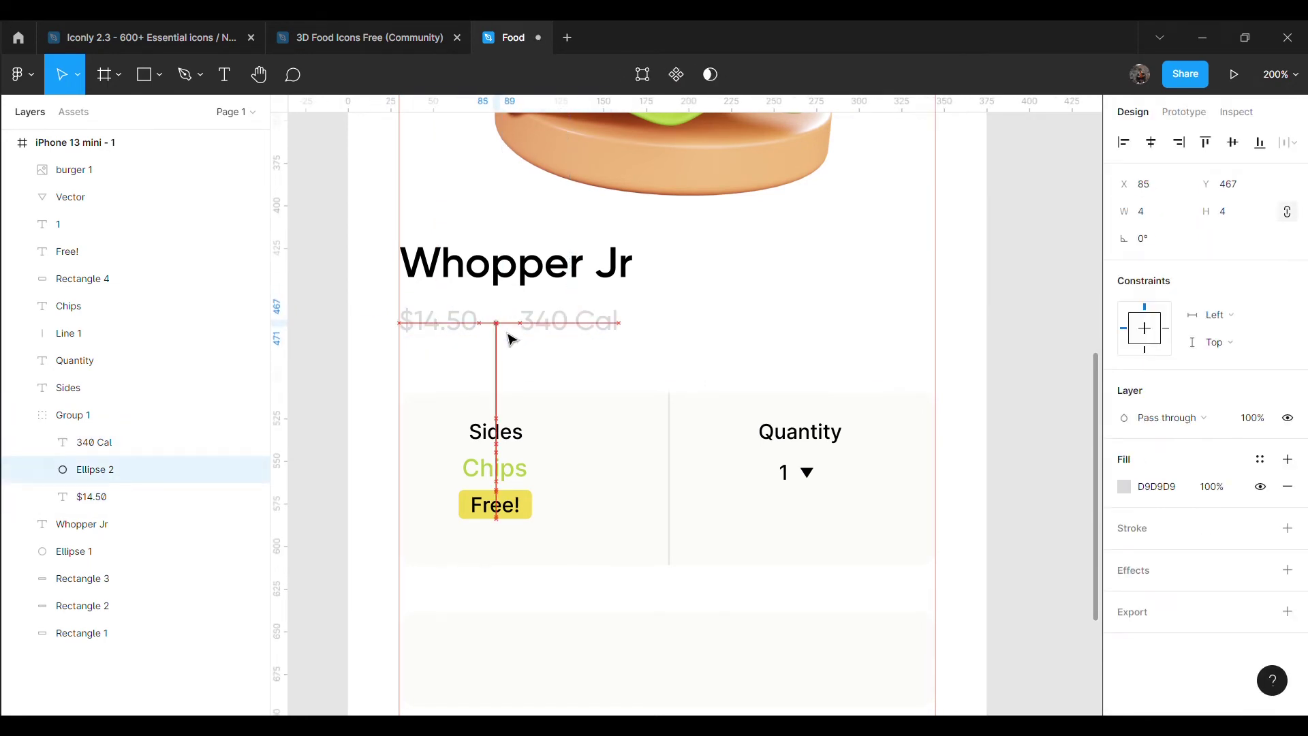
click(564, 339)
click(903, 348)
click(548, 329)
drag(549, 329, 543, 329)
click(546, 359)
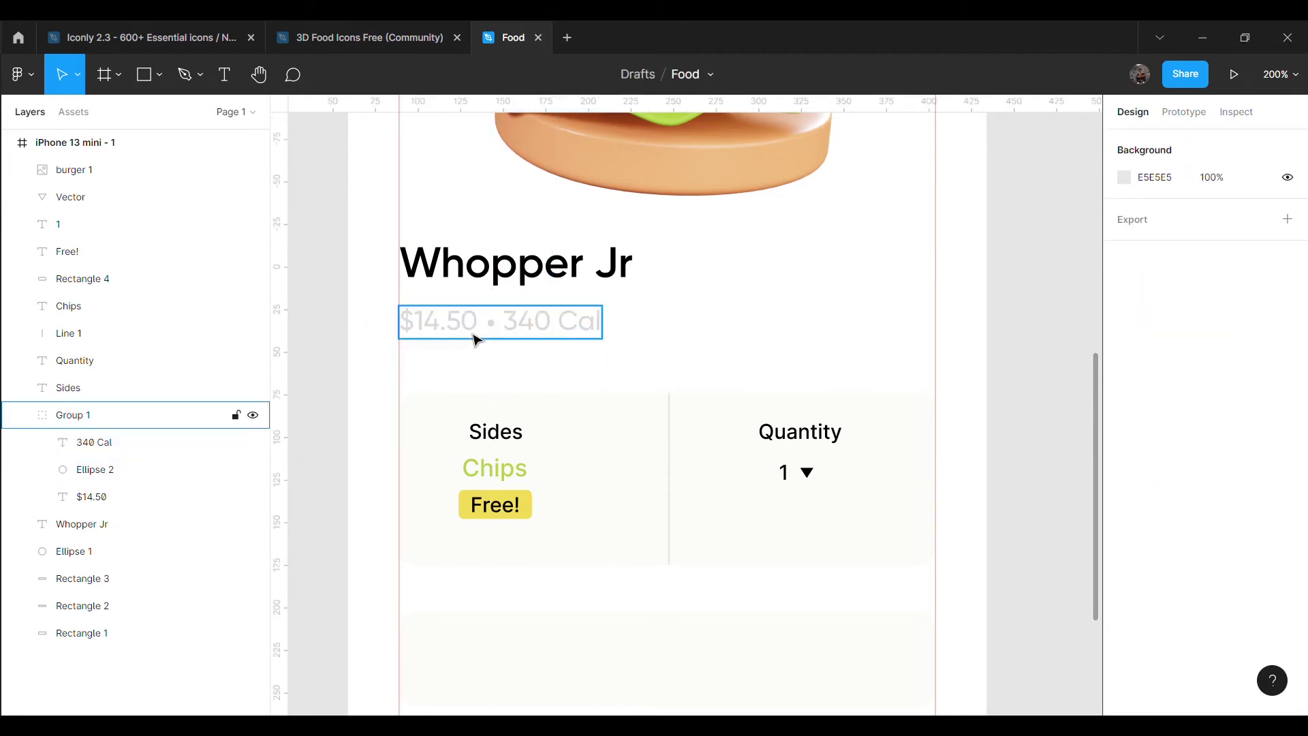
Set the 340 Cal text to font size 14
click(436, 320)
click(492, 324)
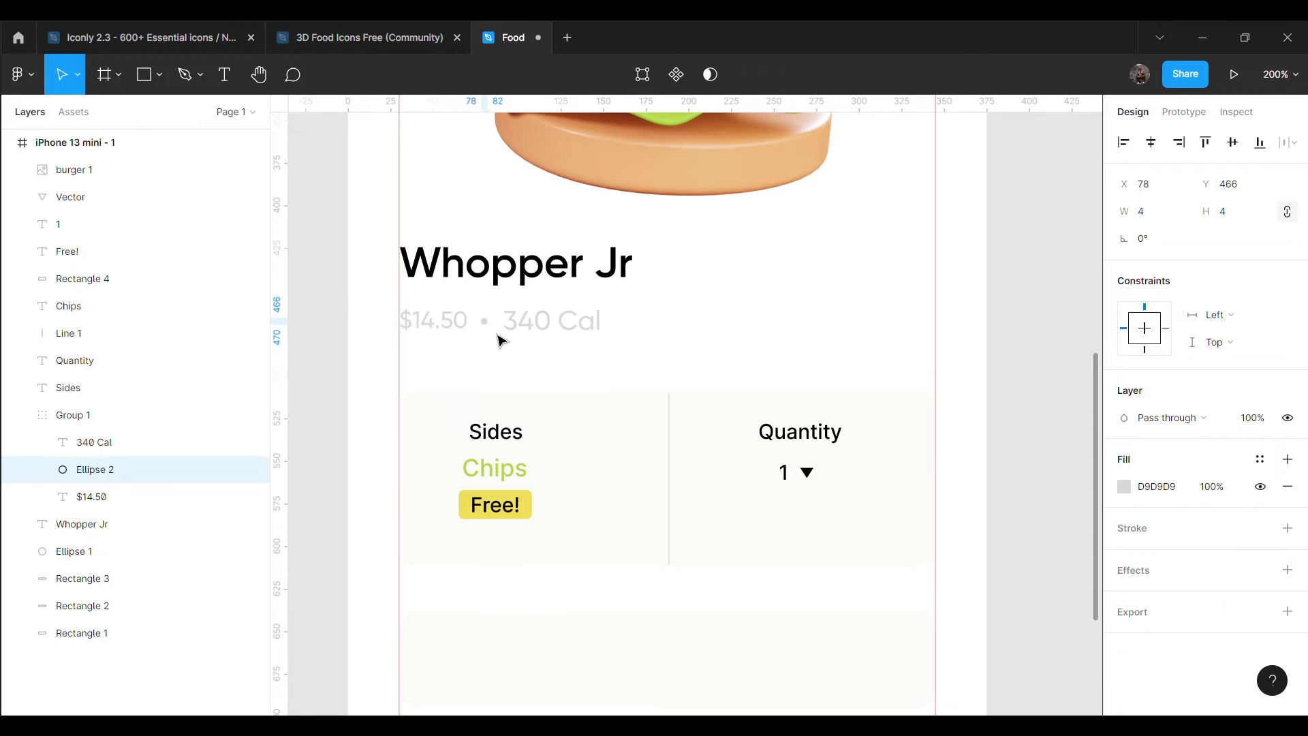
click(501, 341)
click(1236, 515)
text(14)
key(Return)
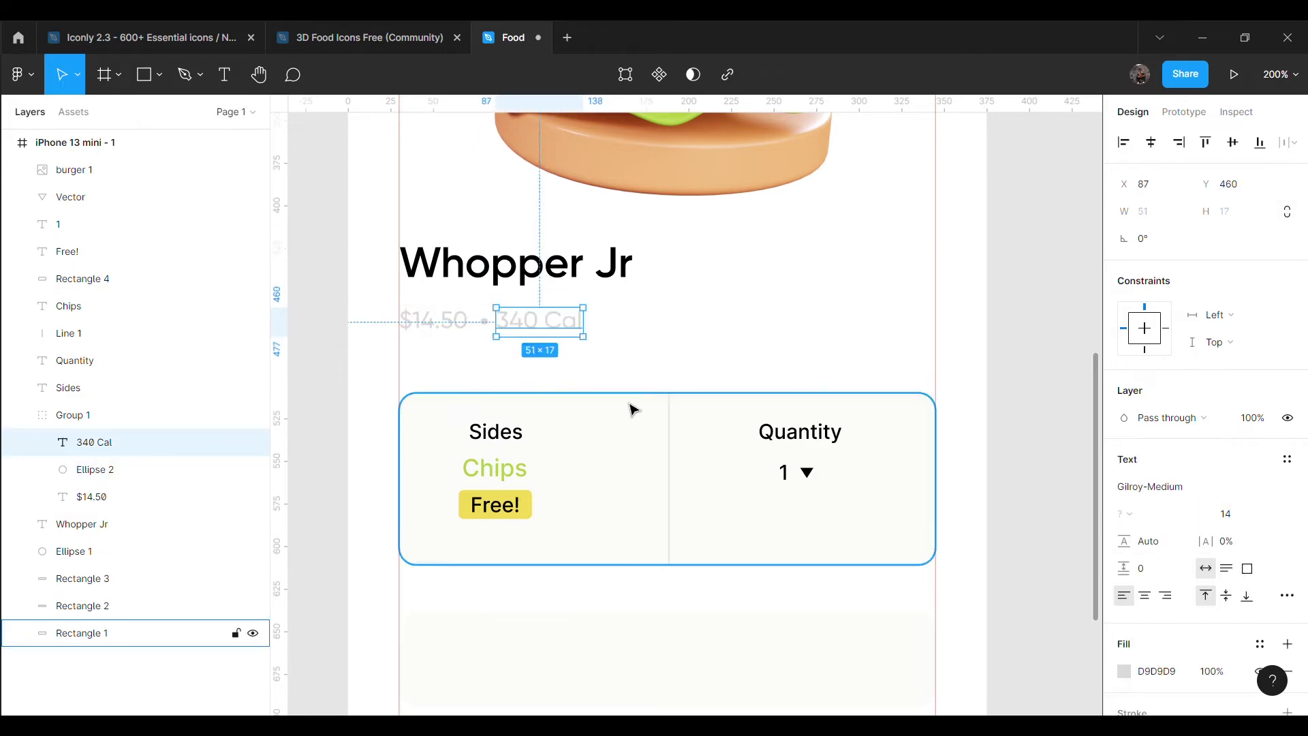
click(1037, 444)
Duplicate the Quantity label to make a new label
scroll(1036, 443, up, 5)
scroll(1037, 443, up, 5)
scroll(1040, 445, up, 3)
scroll(1039, 443, down, 8)
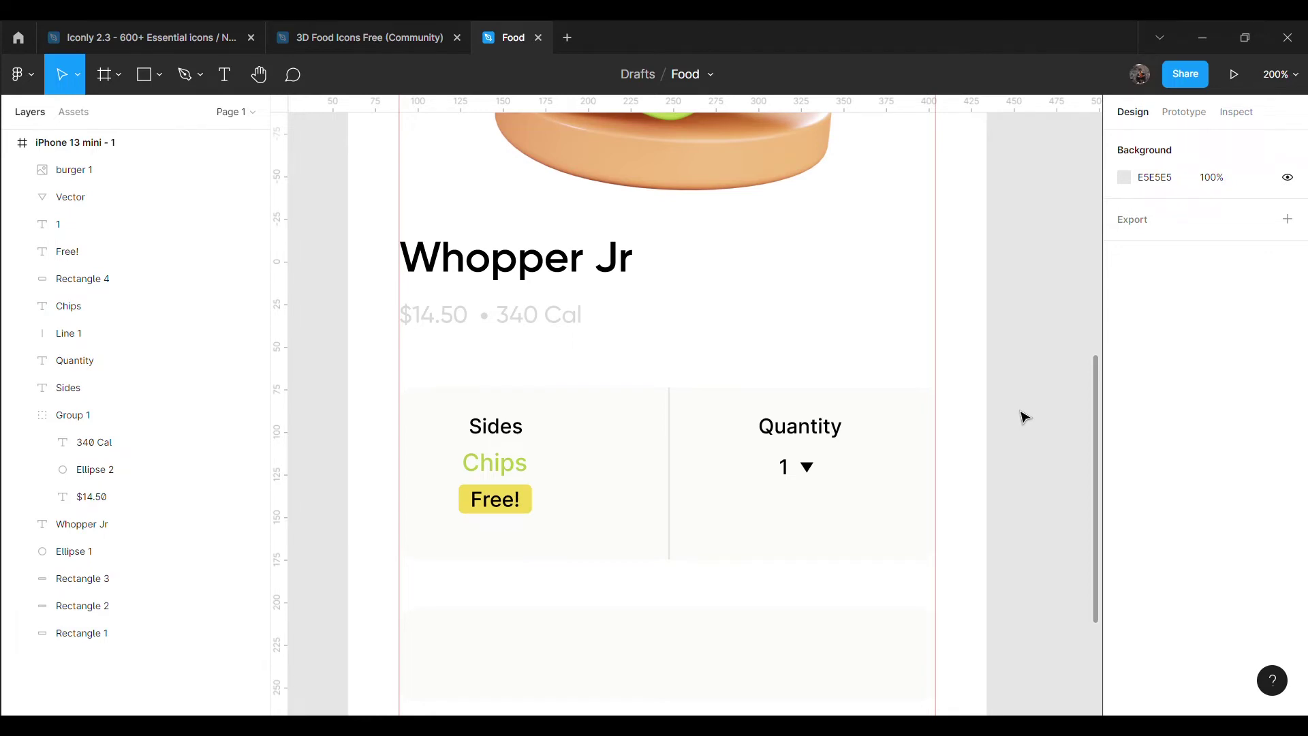
scroll(788, 707, down, 1)
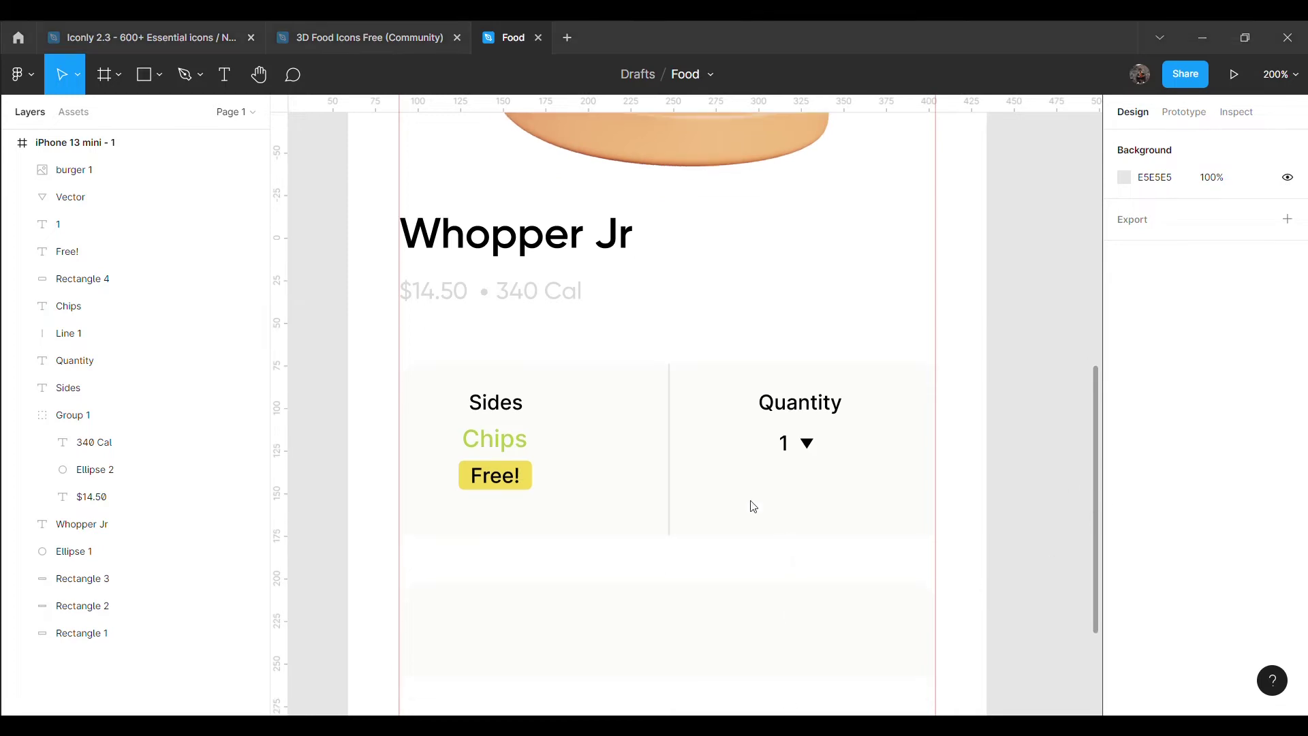
scroll(753, 566, down, 3)
click(800, 329)
key(ctrl+d)
Move the duplicated label into the second card and rename it Customize
drag(832, 335, 690, 560)
double_click(690, 559)
text(Custo)
key(Escape)
click(1005, 529)
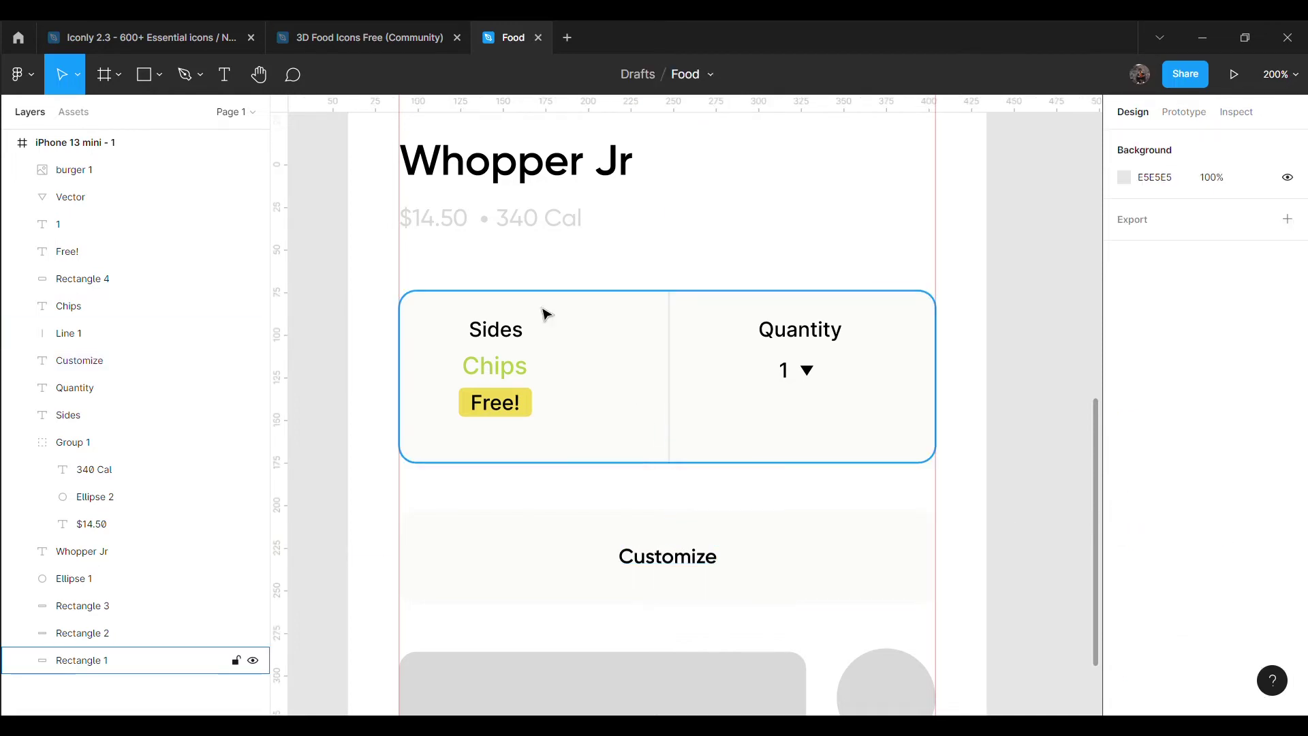
Apply Gilroy fonts to the Sides, Chips and Free! texts
click(495, 329)
click(1192, 516)
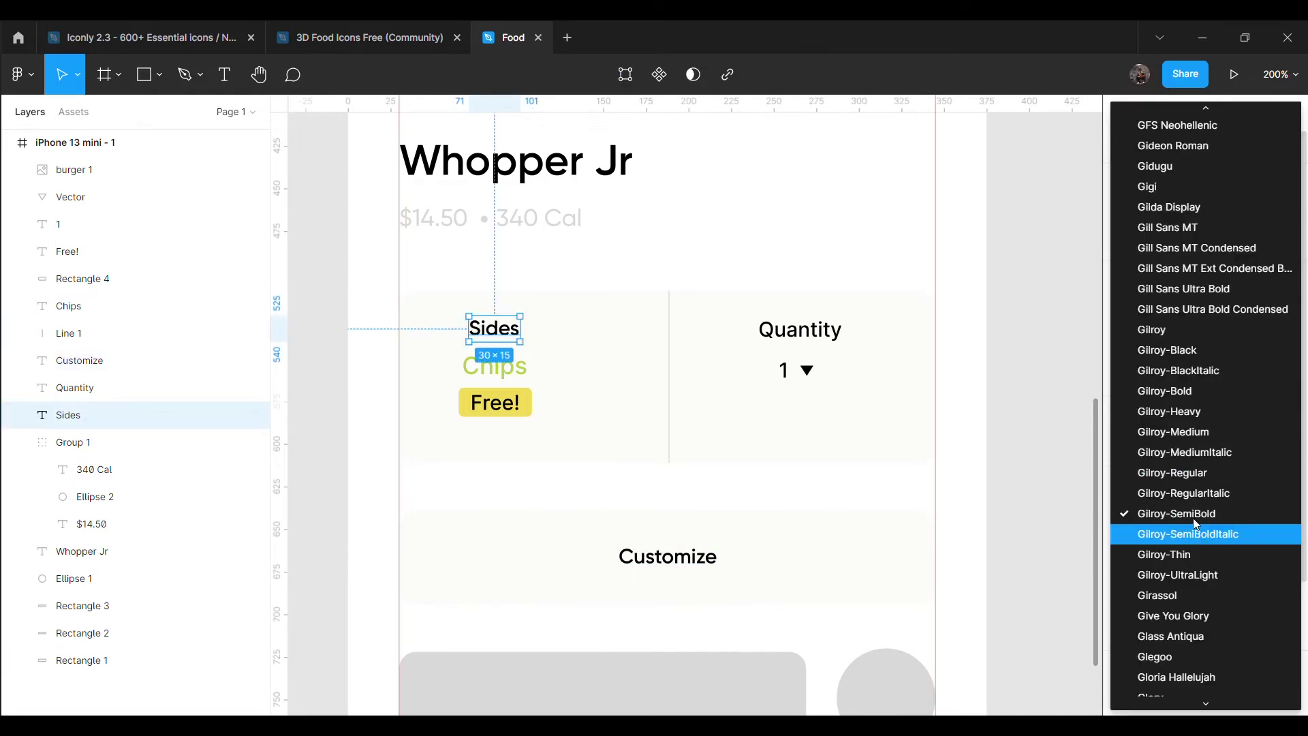
click(496, 366)
click(1186, 512)
key(Escape)
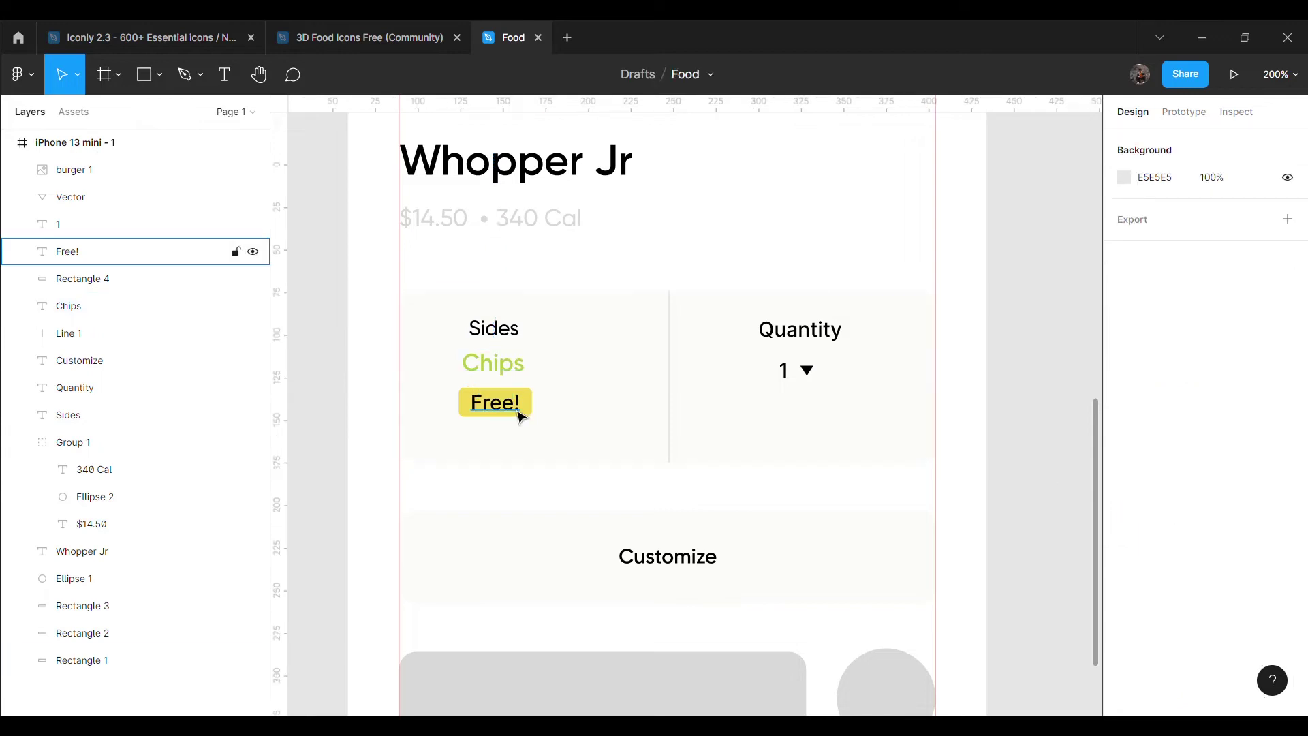
click(521, 417)
click(1153, 514)
click(1192, 513)
click(1202, 464)
key(Escape)
click(495, 402)
Set the Quantity label to Gilroy-SemiBold
click(800, 329)
click(1168, 516)
click(1170, 515)
click(1187, 464)
key(Escape)
click(783, 370)
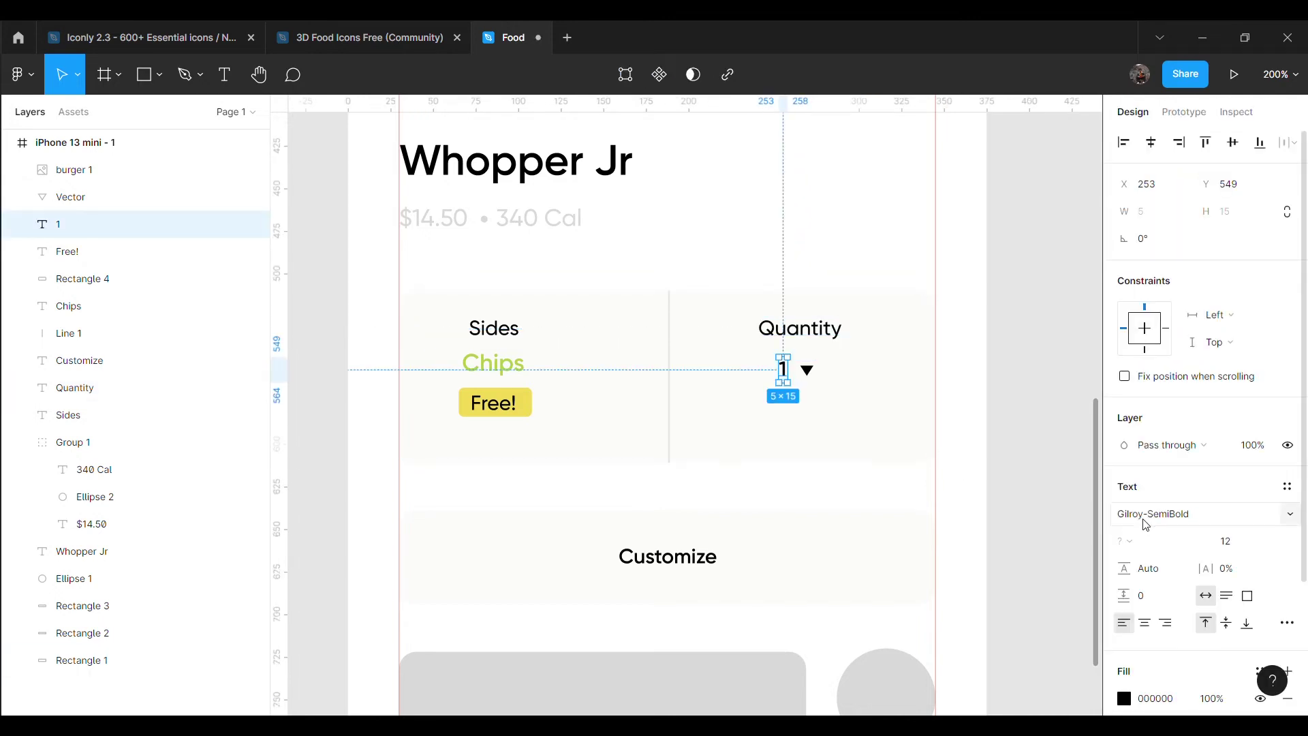
key(Escape)
Give the Customize text a green B2CD43 fill
scroll(749, 450, down, 2)
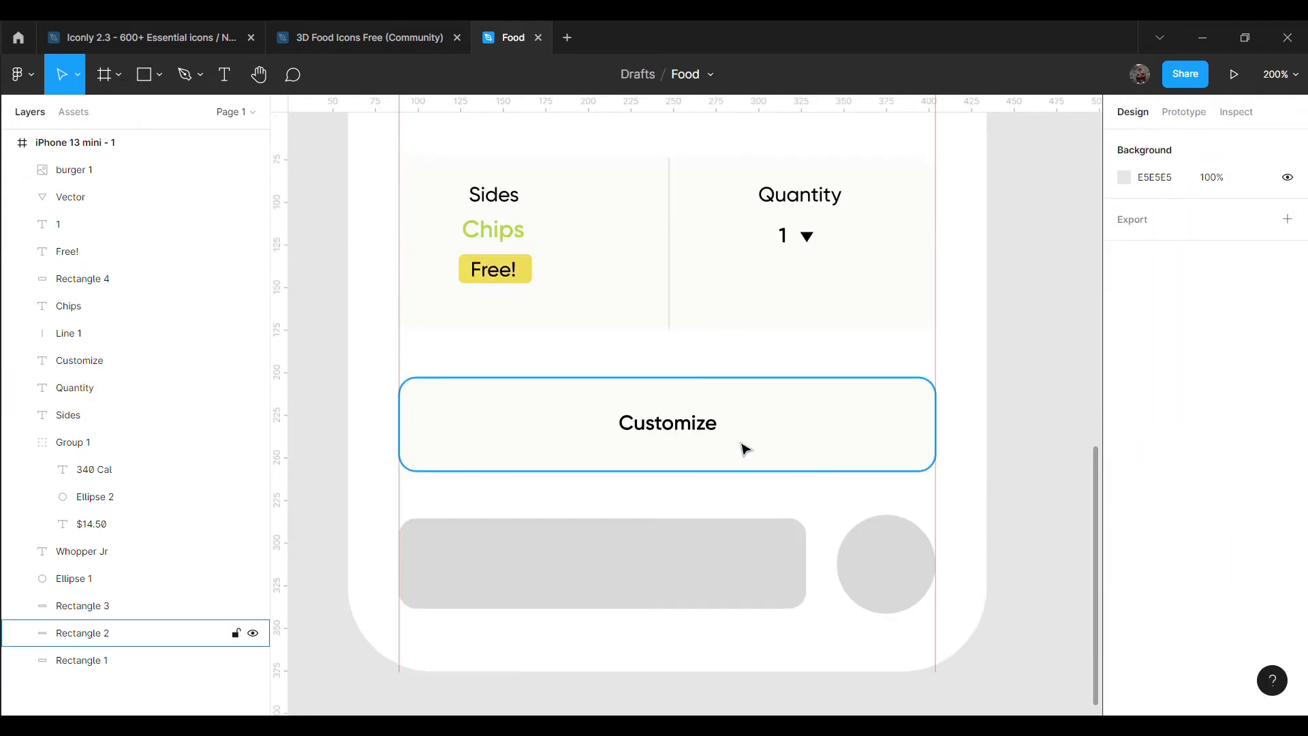
click(682, 423)
click(1042, 484)
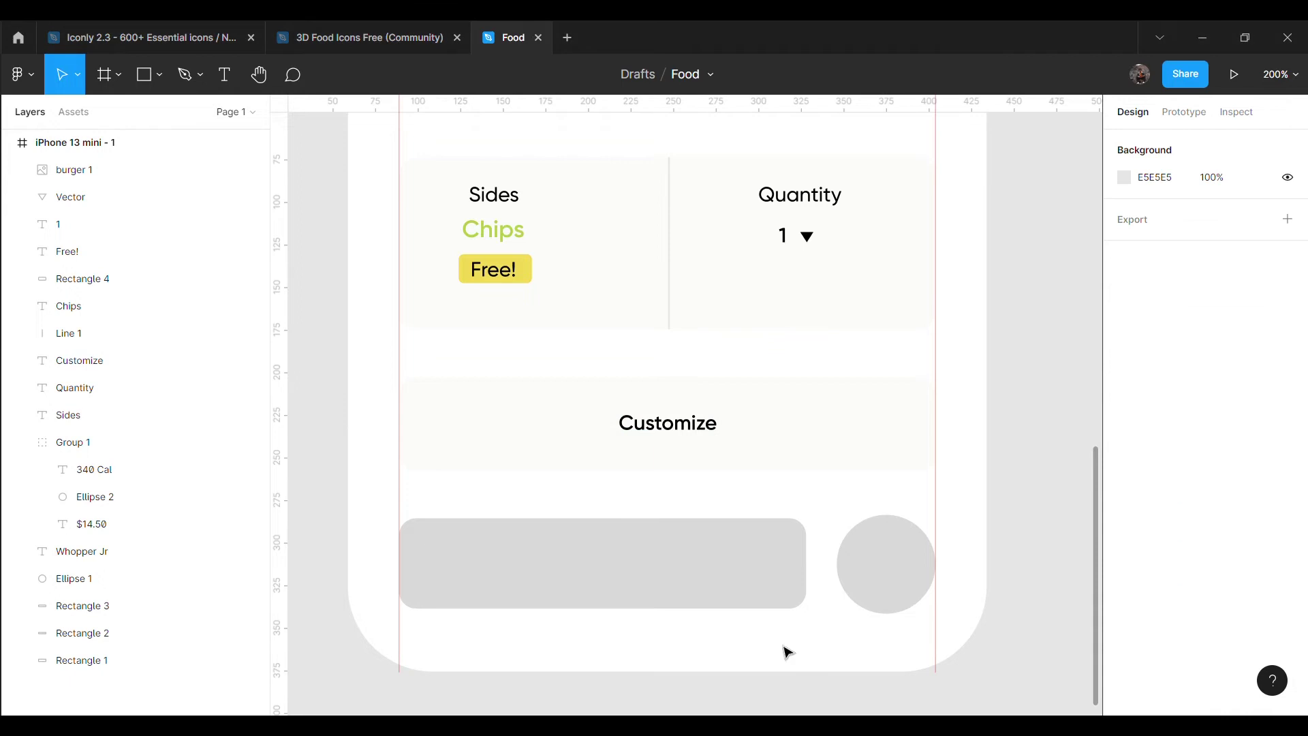
click(712, 436)
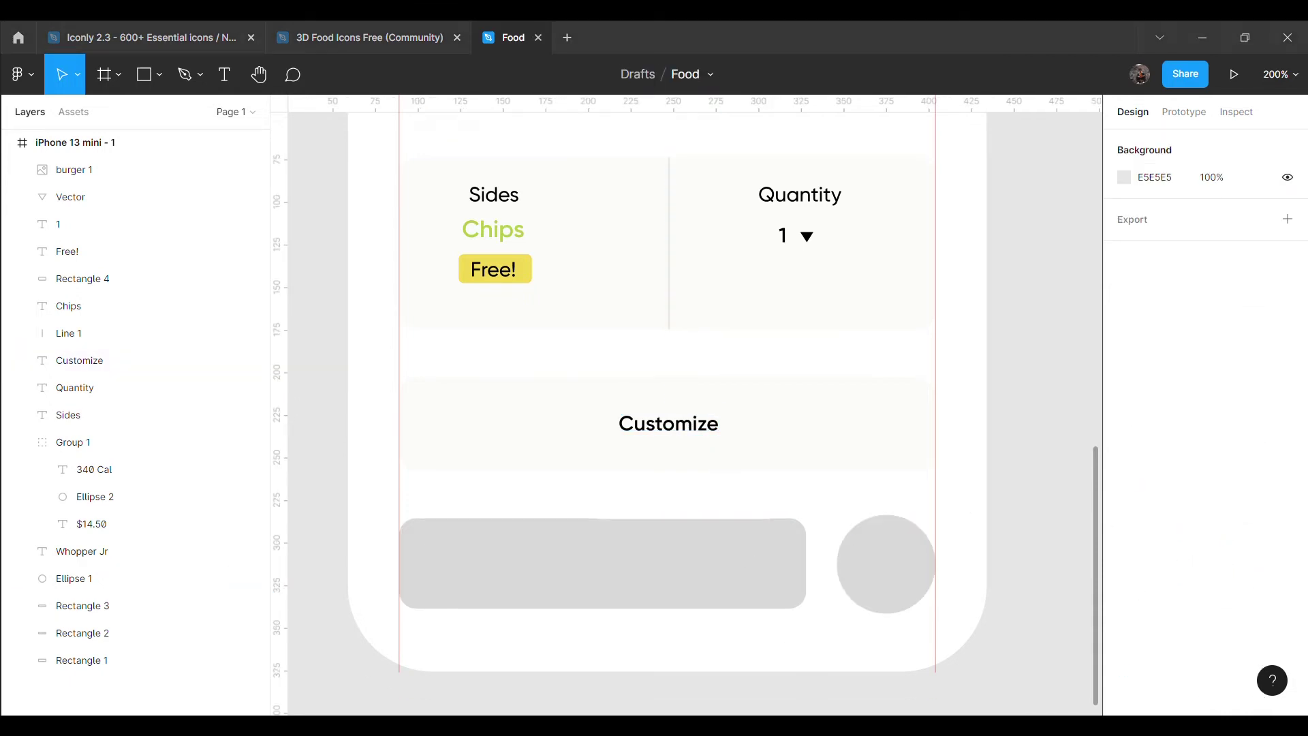
scroll(1219, 572, down, 3)
click(1125, 527)
text(B2CD43)
key(Return)
click(867, 487)
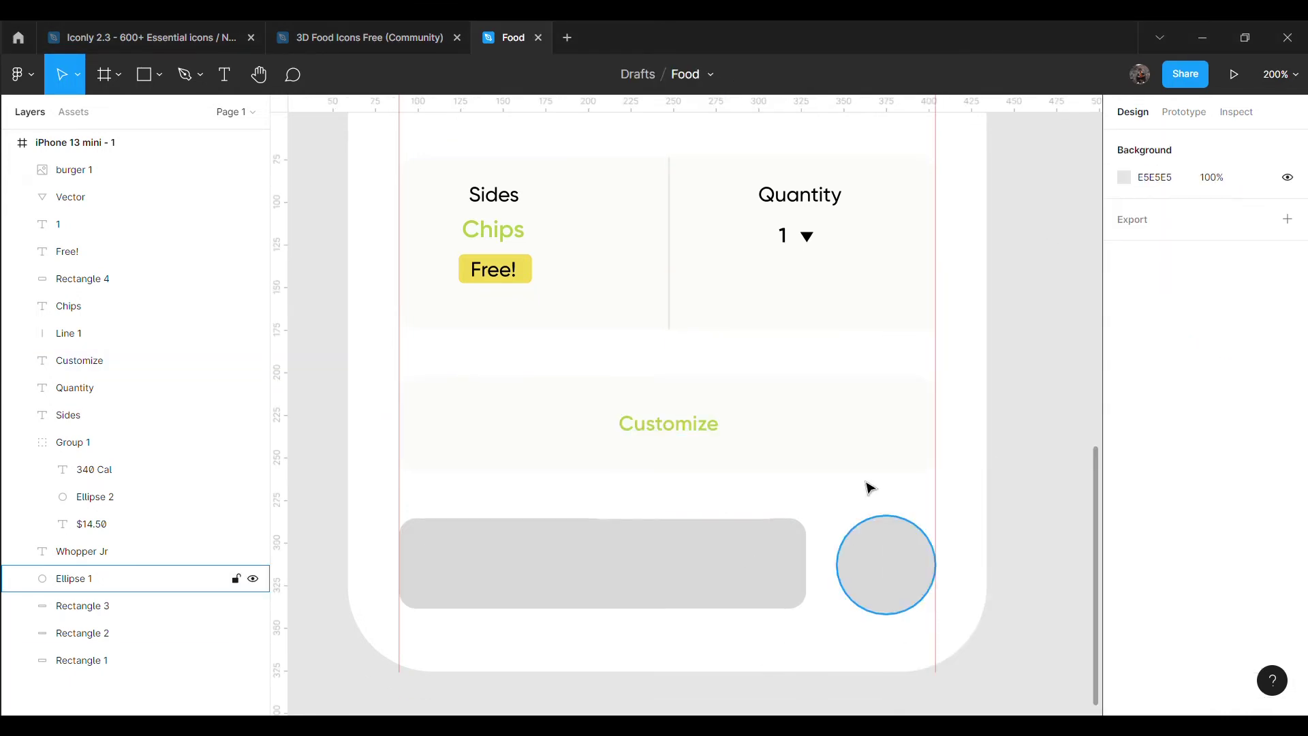
Copy the dropdown triangle beside Customize and colour it B2CD43
double_click(807, 236)
key(Escape)
key(ctrl+d)
drag(806, 236, 736, 425)
click(1124, 514)
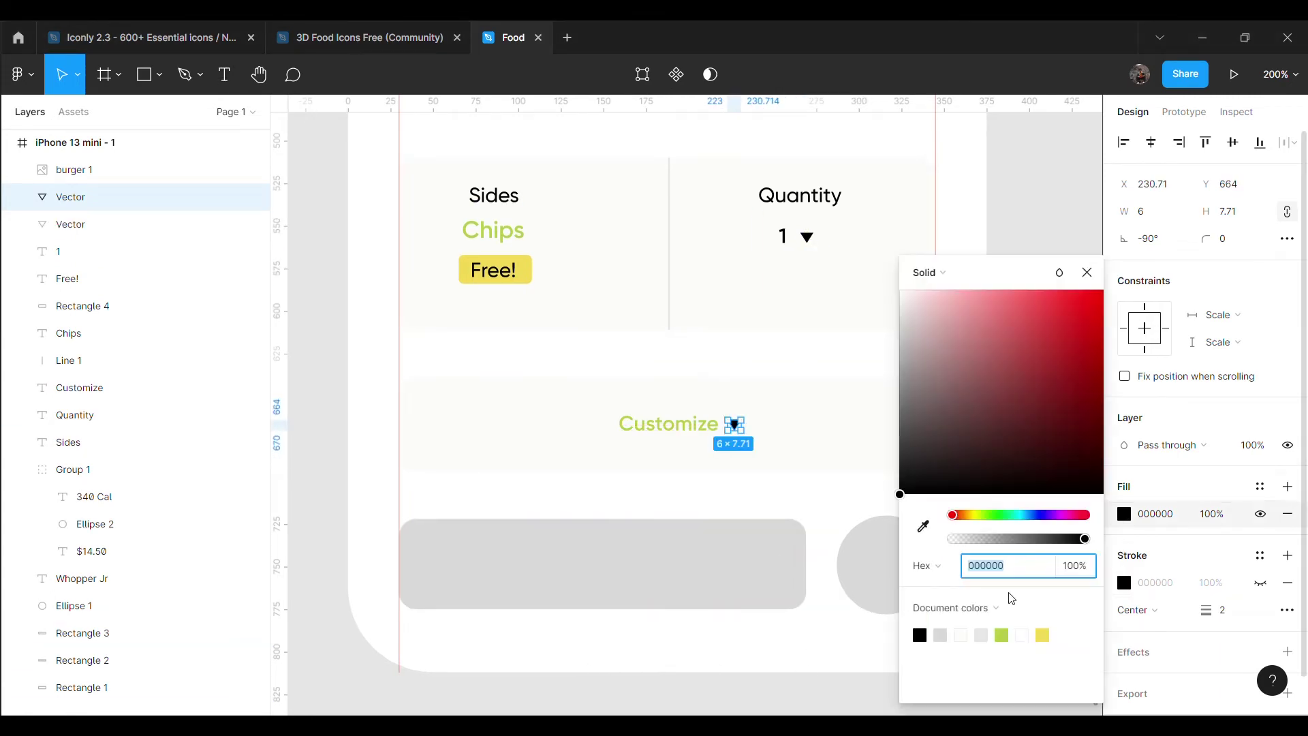
text(B2CD43)
key(Return)
click(1065, 252)
Zoom out and back in to inspect the large grey bottom button
key(shift+0)
scroll(993, 417, up, 4)
scroll(993, 417, down, 4)
scroll(994, 421, down, 1)
key(plus)
scroll(994, 423, down, 3)
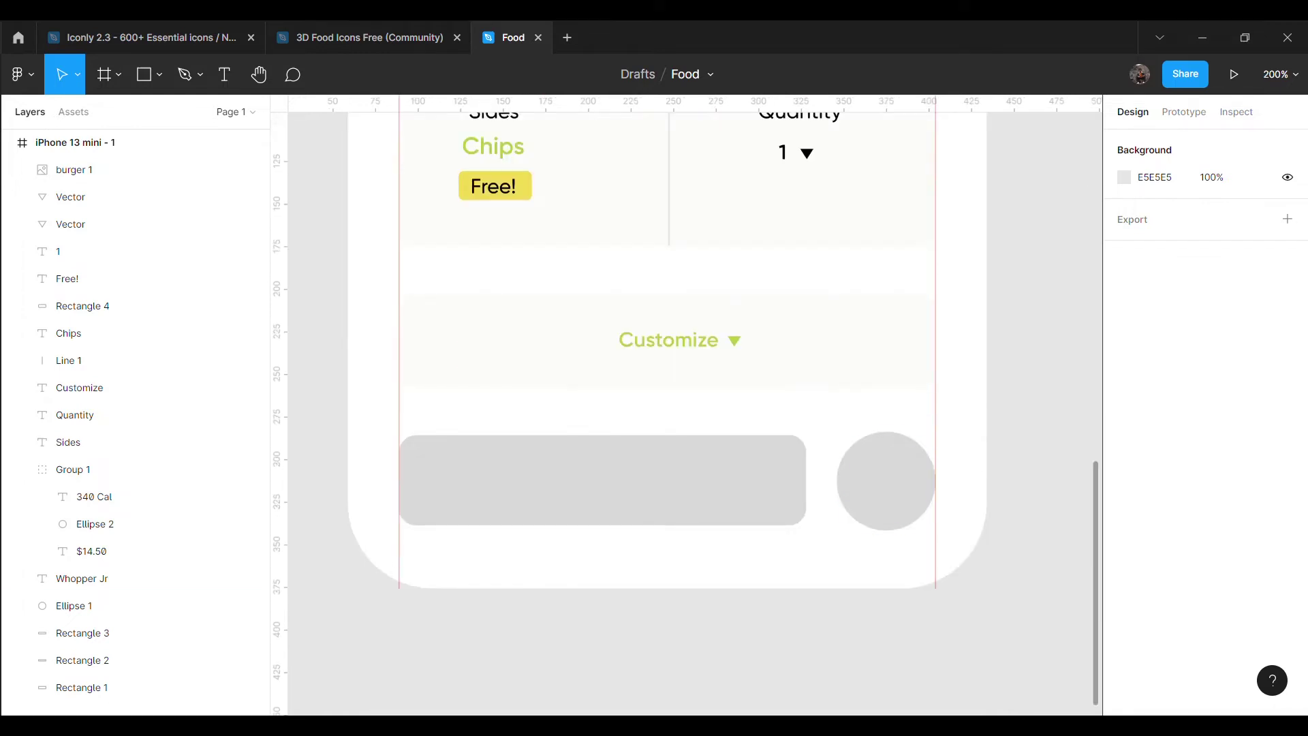
scroll(737, 443, down, 2)
click(737, 409)
scroll(737, 409, down, 1)
key(Escape)
scroll(681, 340, up, 3)
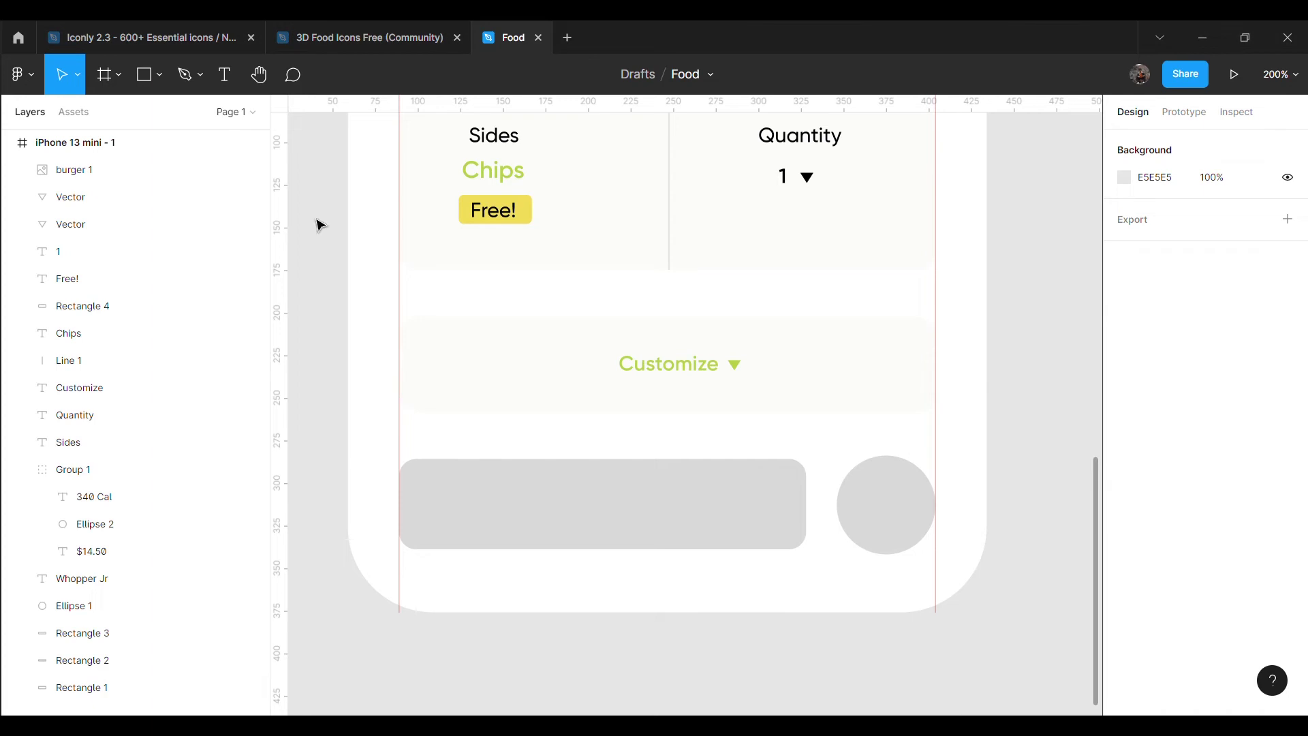
Start the Add to Order text label, typing 'Add' below the phone screen
click(561, 671)
text(Add)
key(Escape)
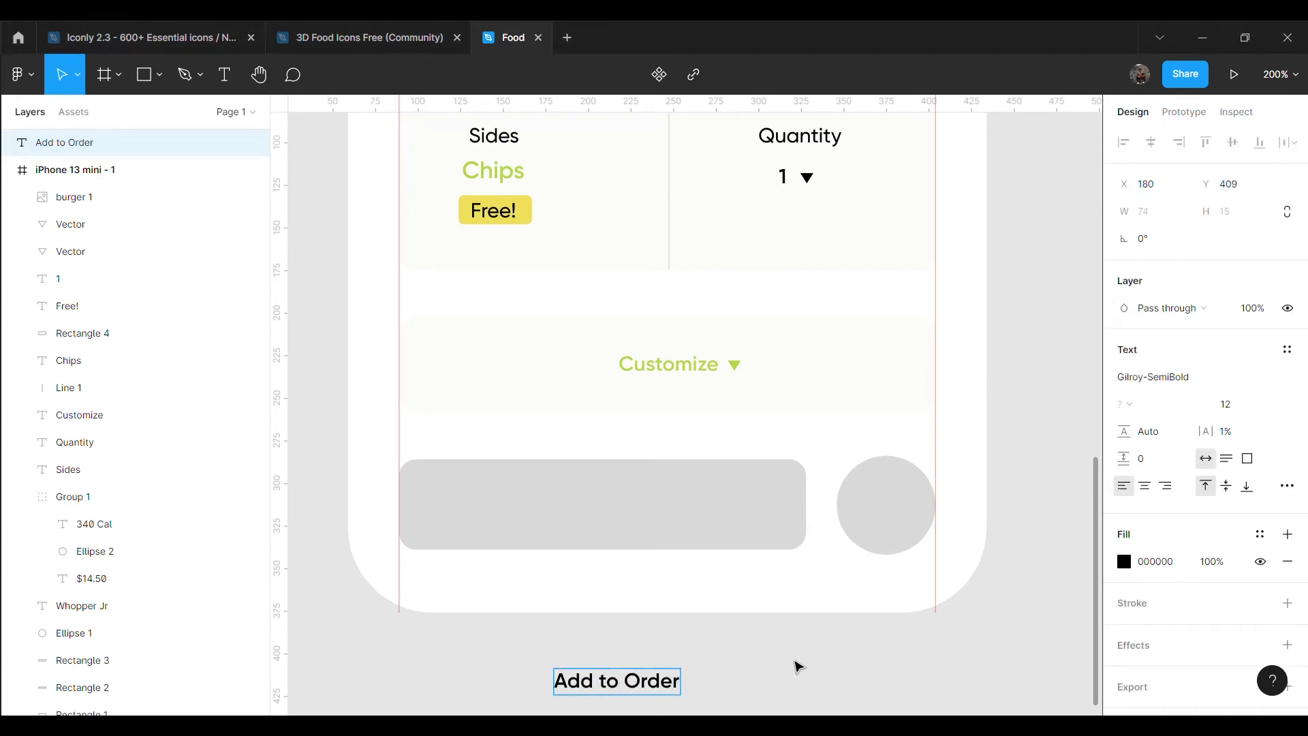
scroll(799, 666, up, 3)
Move the Add to Order $14.50 label into the grey button and give it a lighter colour
scroll(788, 628, down, 3)
drag(715, 681, 667, 504)
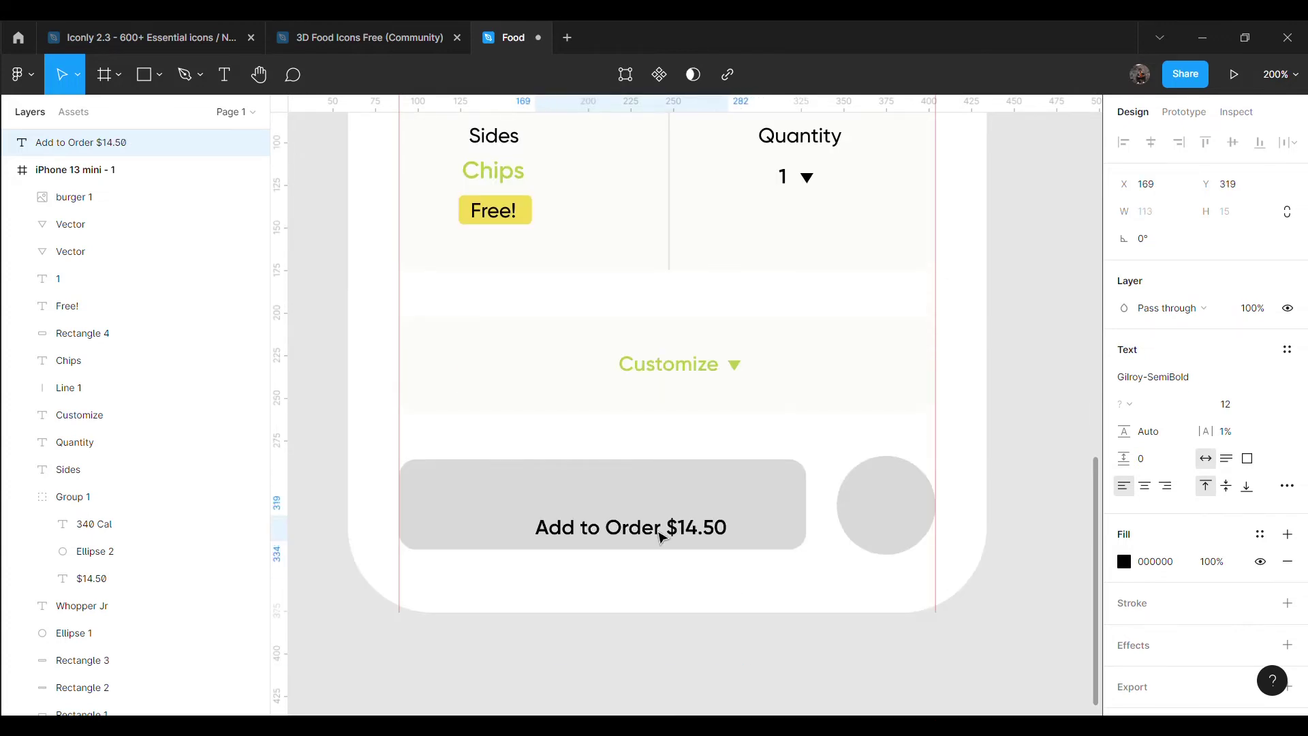
click(1124, 698)
click(910, 358)
key(Escape)
key(Escape)
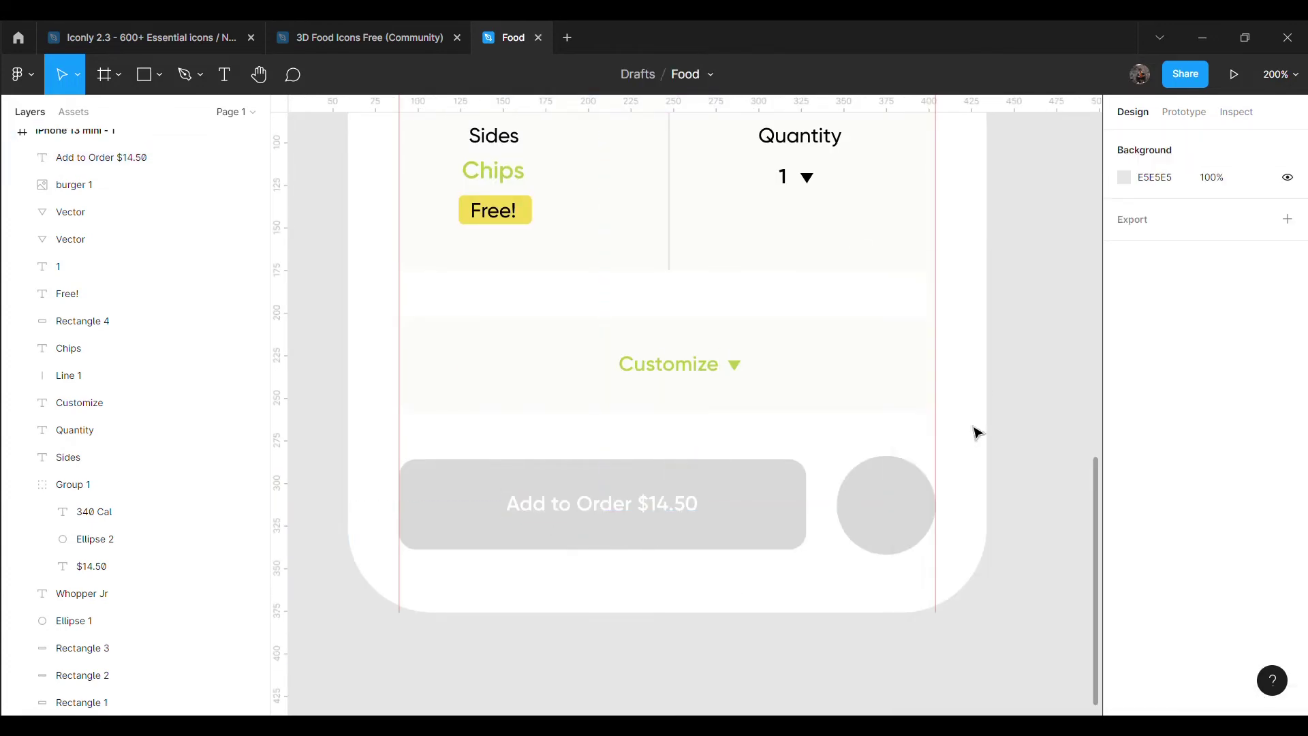
Find and copy the Light-Outline Bag 2 icon in the Iconly file
key(ctrl+Tab)
scroll(609, 480, up, 8)
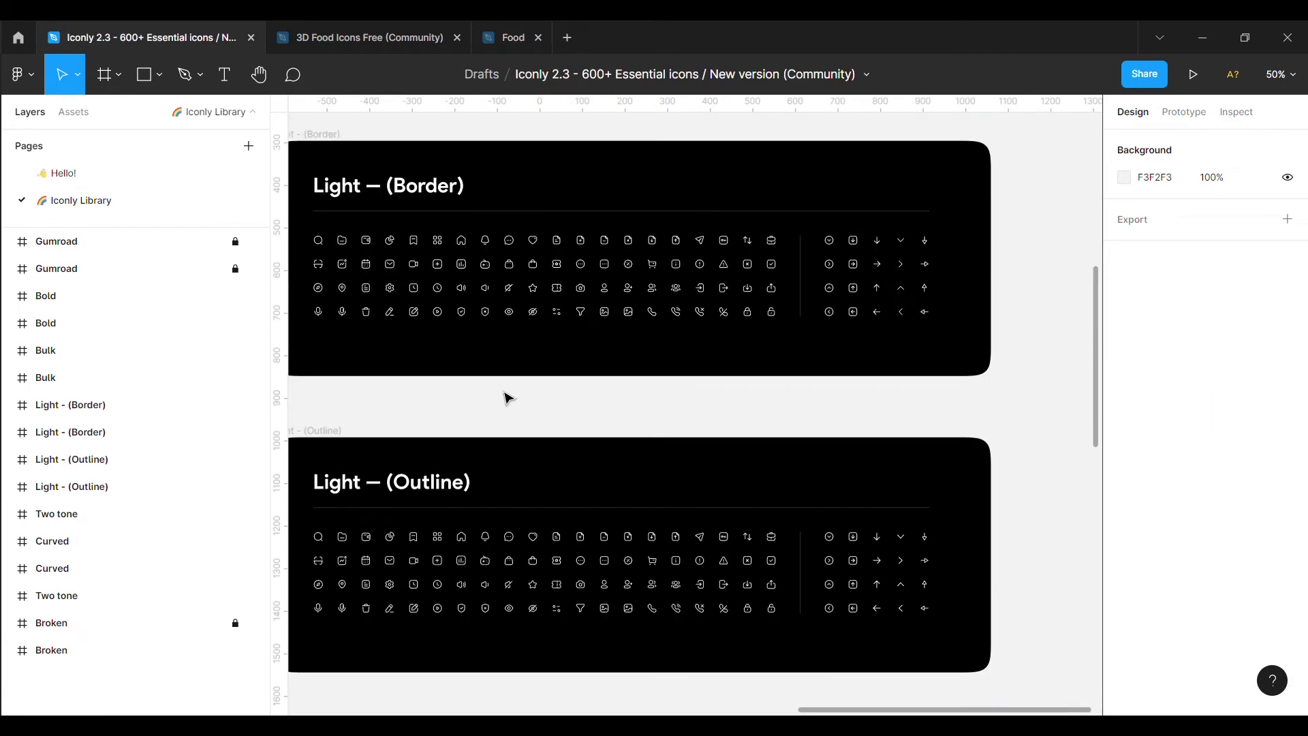
scroll(528, 470, up, 5)
scroll(527, 473, down, 4)
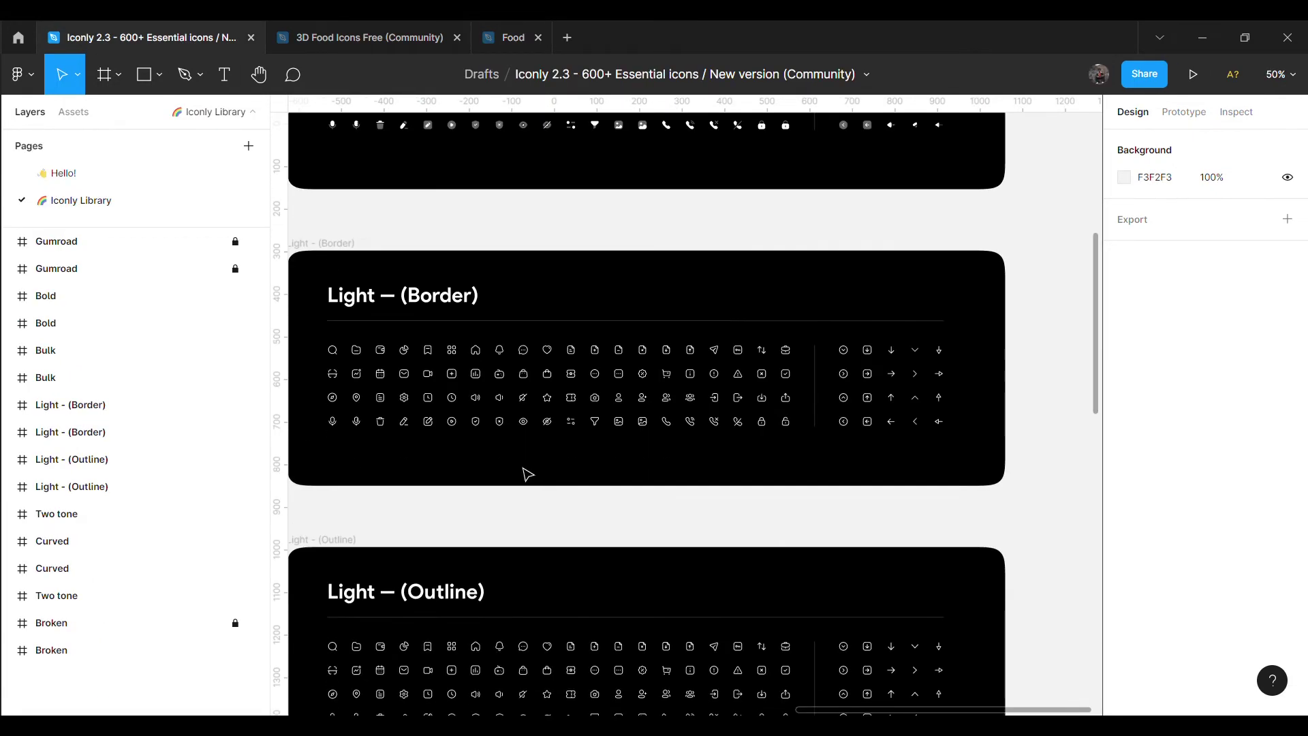
scroll(731, 504, up, 3)
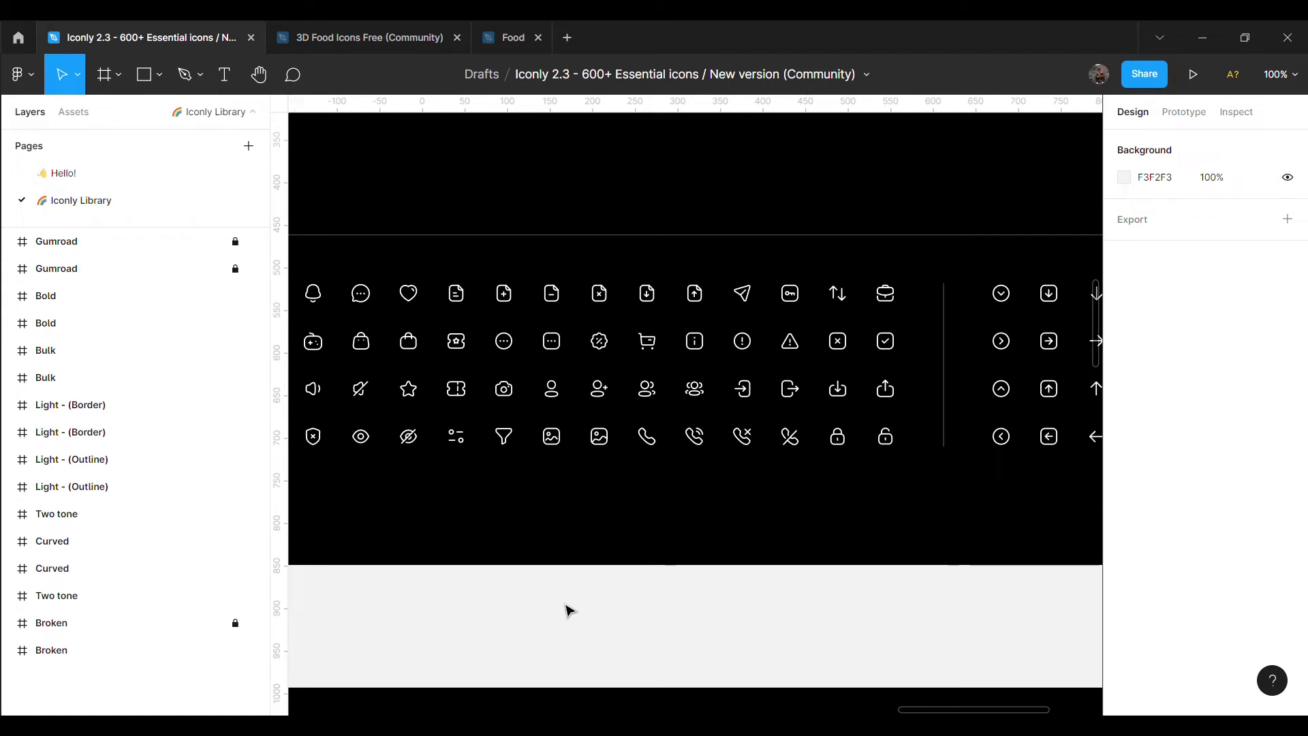
scroll(569, 610, left, 5)
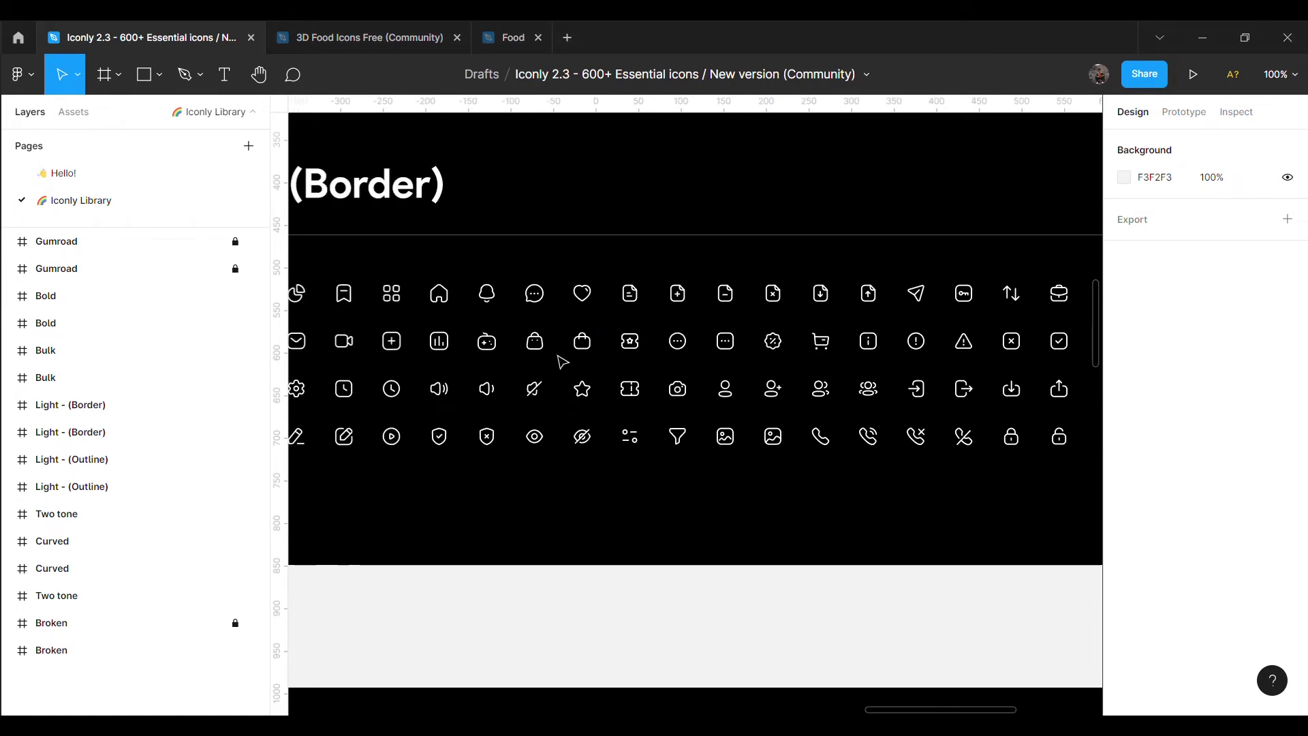
scroll(562, 361, down, 6)
scroll(599, 494, down, 5)
scroll(598, 494, down, 1)
scroll(586, 441, up, 5)
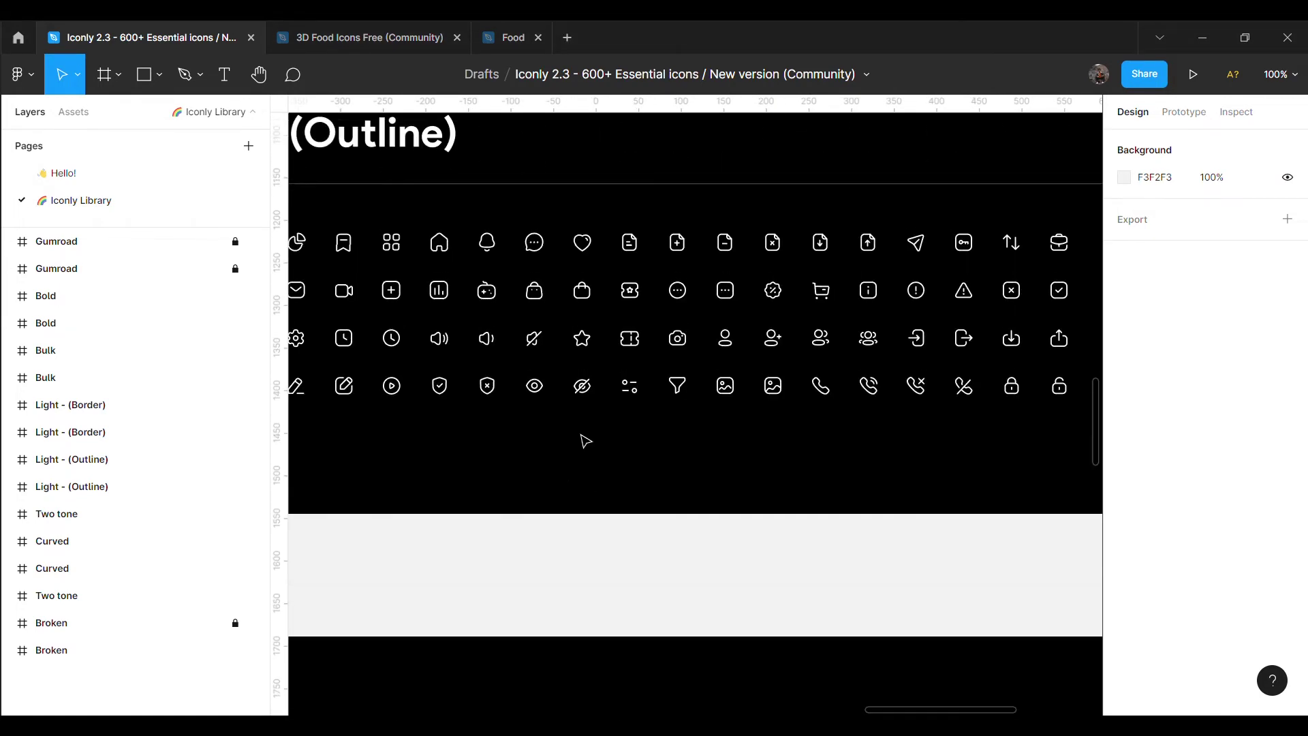
scroll(586, 440, up, 3)
click(582, 452)
key(ctrl+c)
Paste the Bag 2 icon into the Food design and place it on the grey circle
click(513, 36)
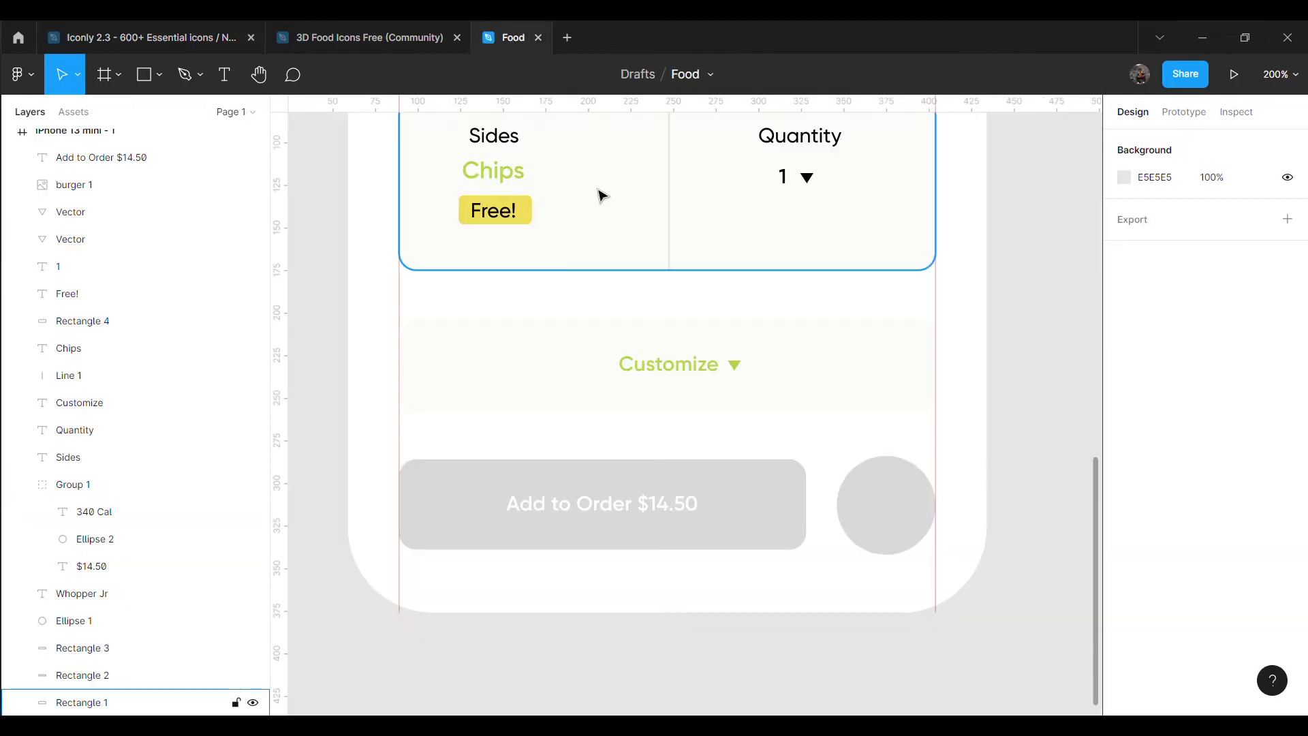
key(ctrl+v)
drag(686, 404, 902, 519)
click(1010, 462)
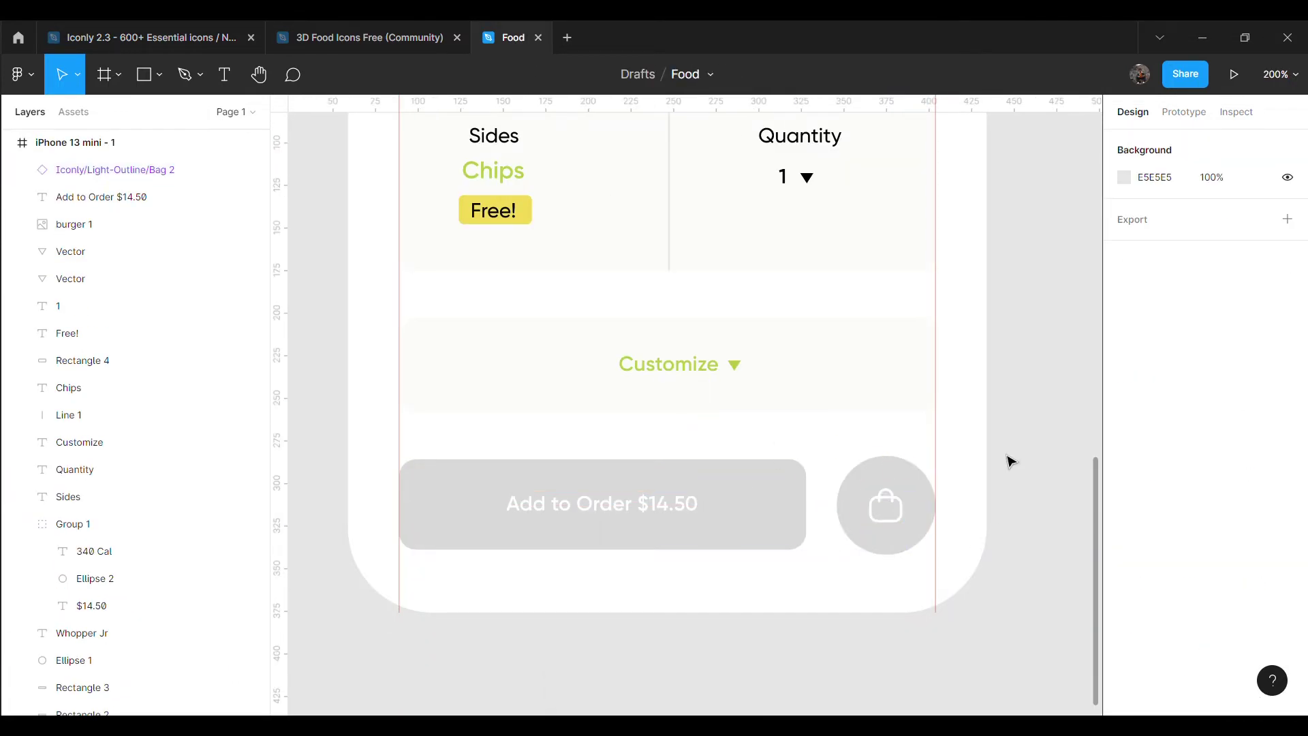
scroll(1049, 436, up, 10)
scroll(1056, 431, down, 4)
Copy the Arrow - Left icon from the Iconly library
scroll(1049, 429, up, 3)
scroll(1039, 425, up, 3)
click(143, 37)
scroll(855, 678, right, 5)
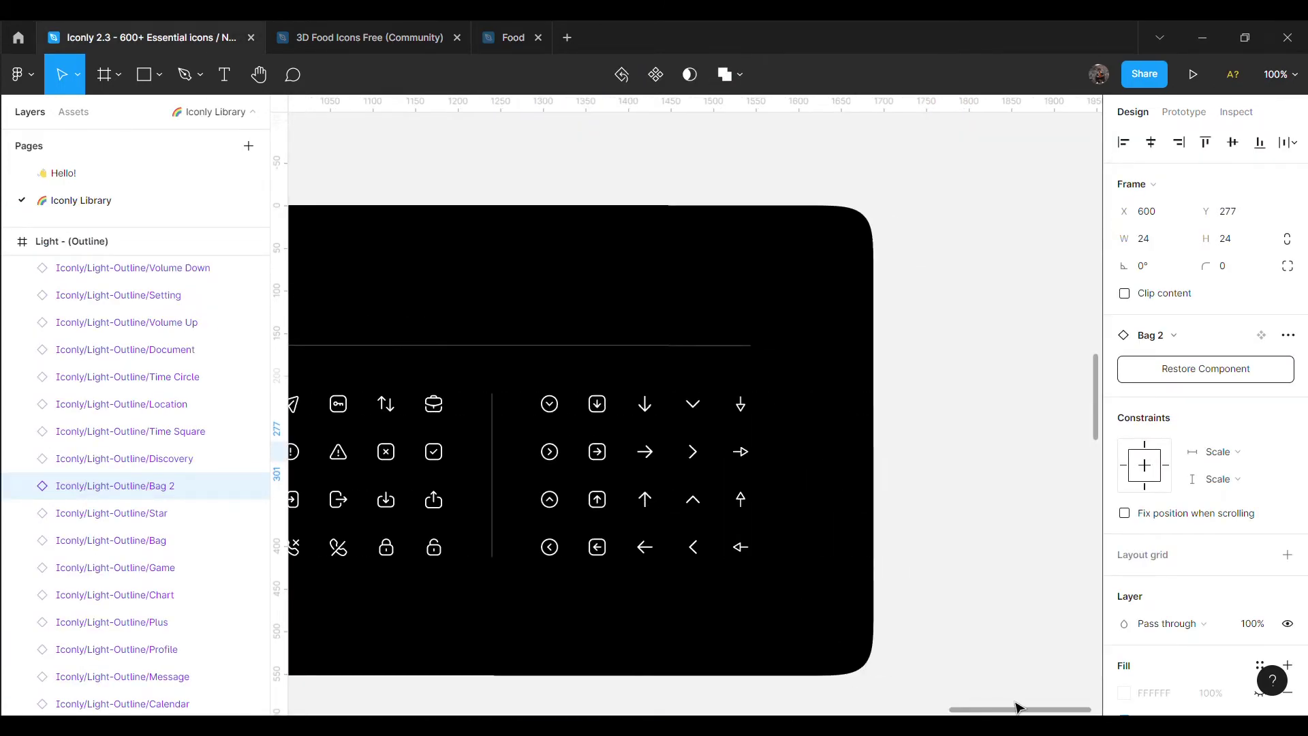
click(666, 552)
key(ctrl+c)
Paste the left arrow into the phone frame and position it at the top-left
click(513, 38)
key(ctrl+v)
mouse_move(686, 409)
mouse_down()
mouse_move(419, 298)
mouse_move(447, 304)
mouse_up()
scroll(1109, 521, down, 4)
click(1125, 397)
click(780, 199)
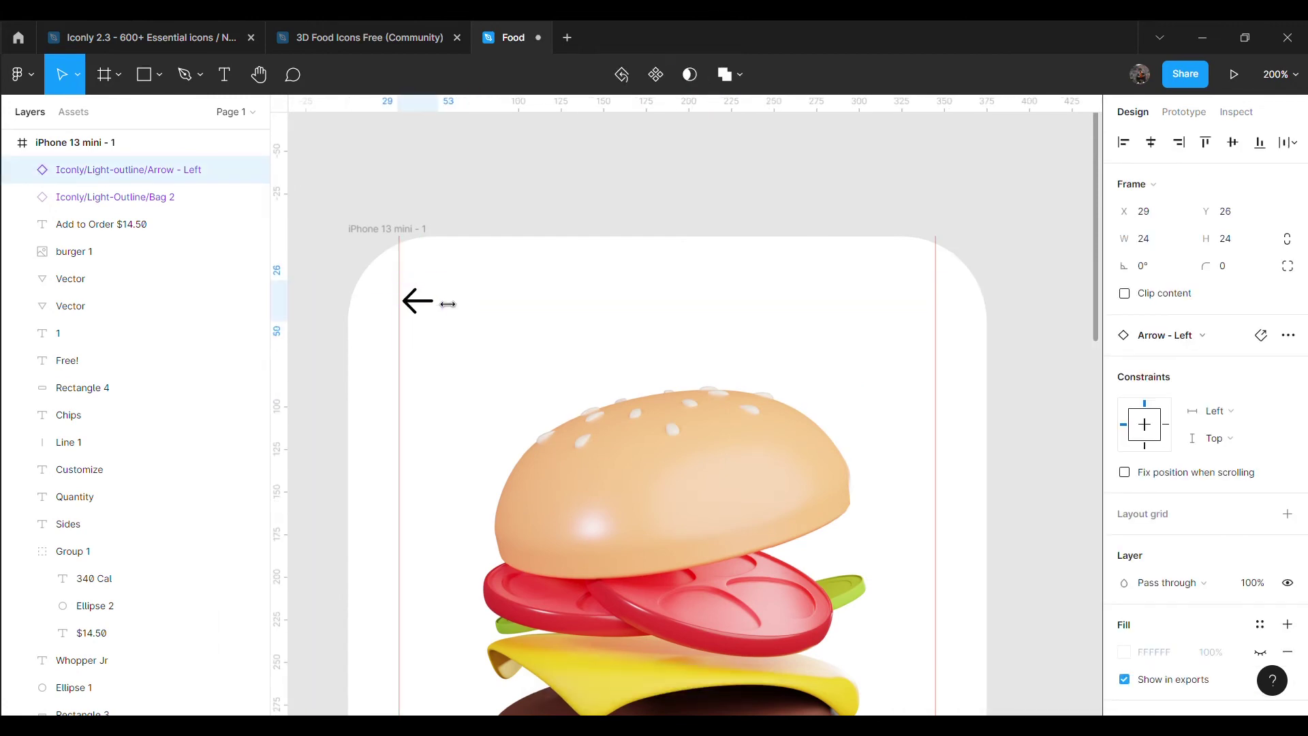
click(559, 264)
Find and copy the Two-tone Star icon in the Iconly library
click(143, 37)
mouse_move(860, 709)
mouse_down()
mouse_move(823, 712)
mouse_move(907, 712)
mouse_up()
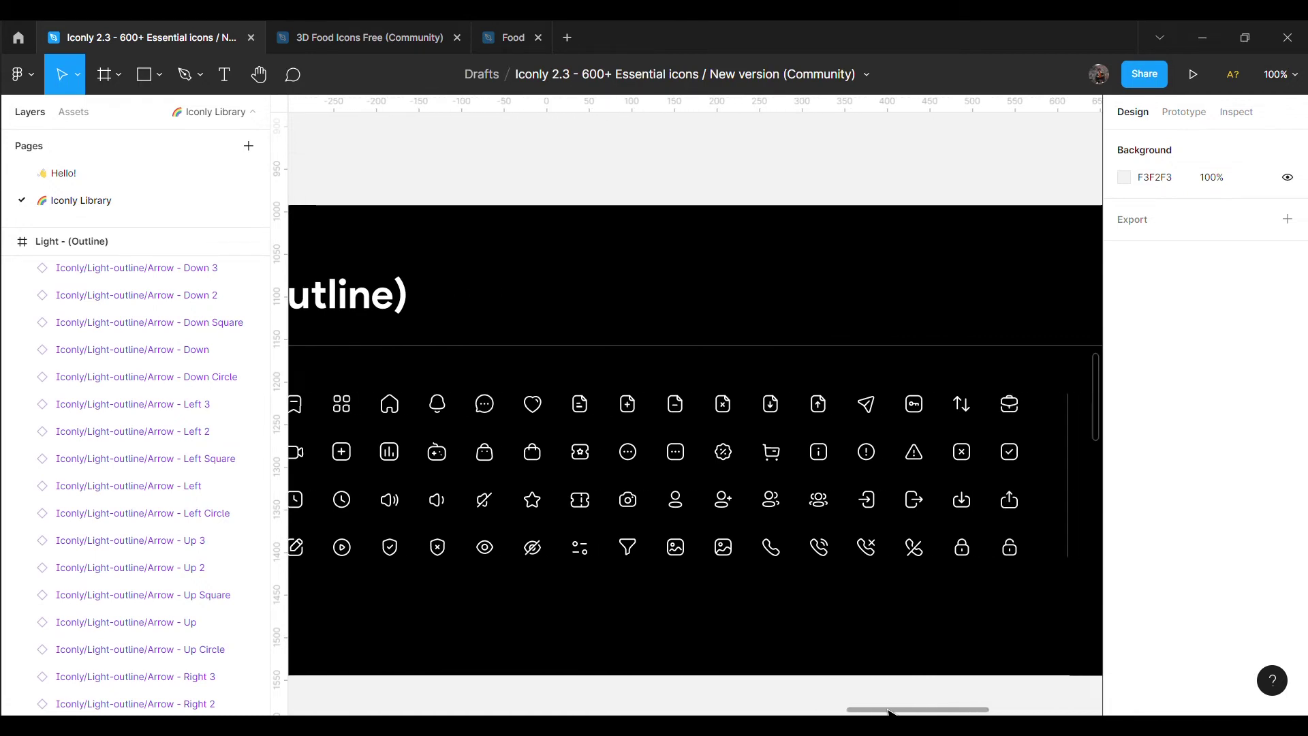
drag(907, 712, 817, 712)
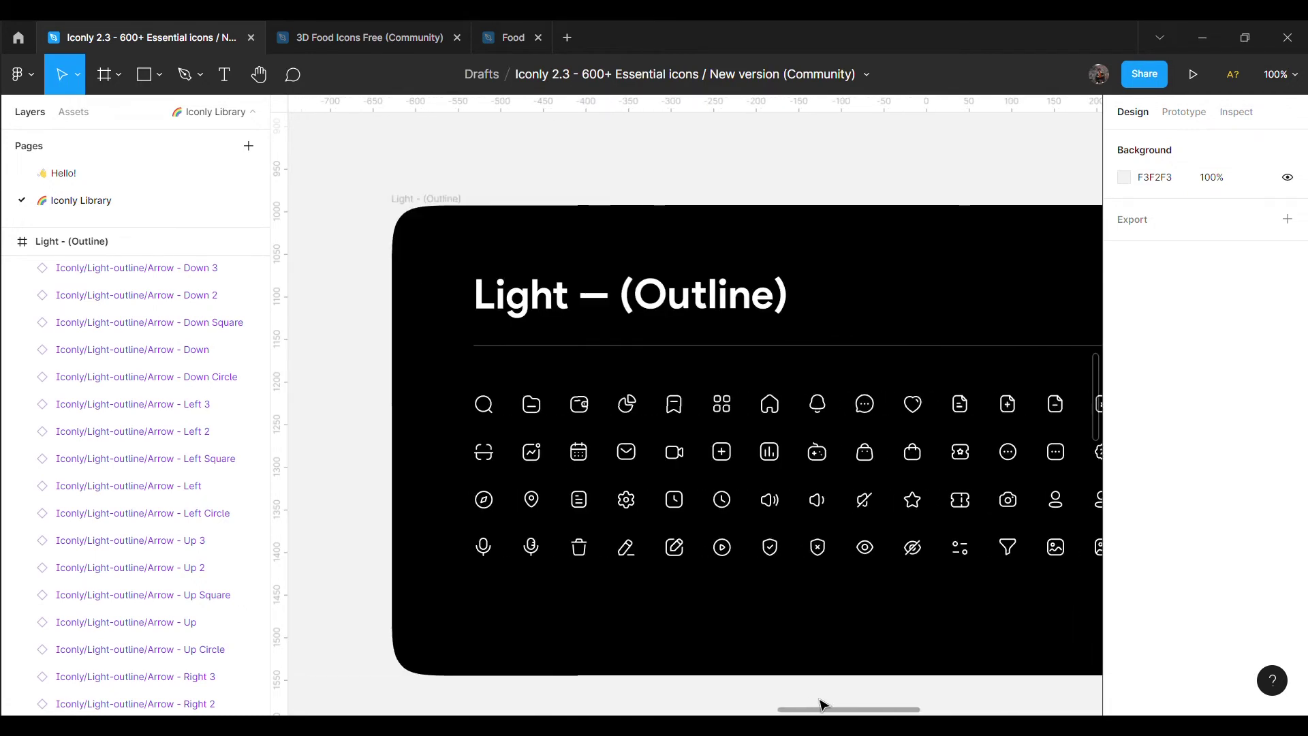
scroll(869, 594, down, 5)
scroll(869, 594, down, 1)
scroll(848, 545, down, 4)
scroll(850, 539, down, 2)
scroll(850, 538, down, 3)
scroll(850, 538, right, 4)
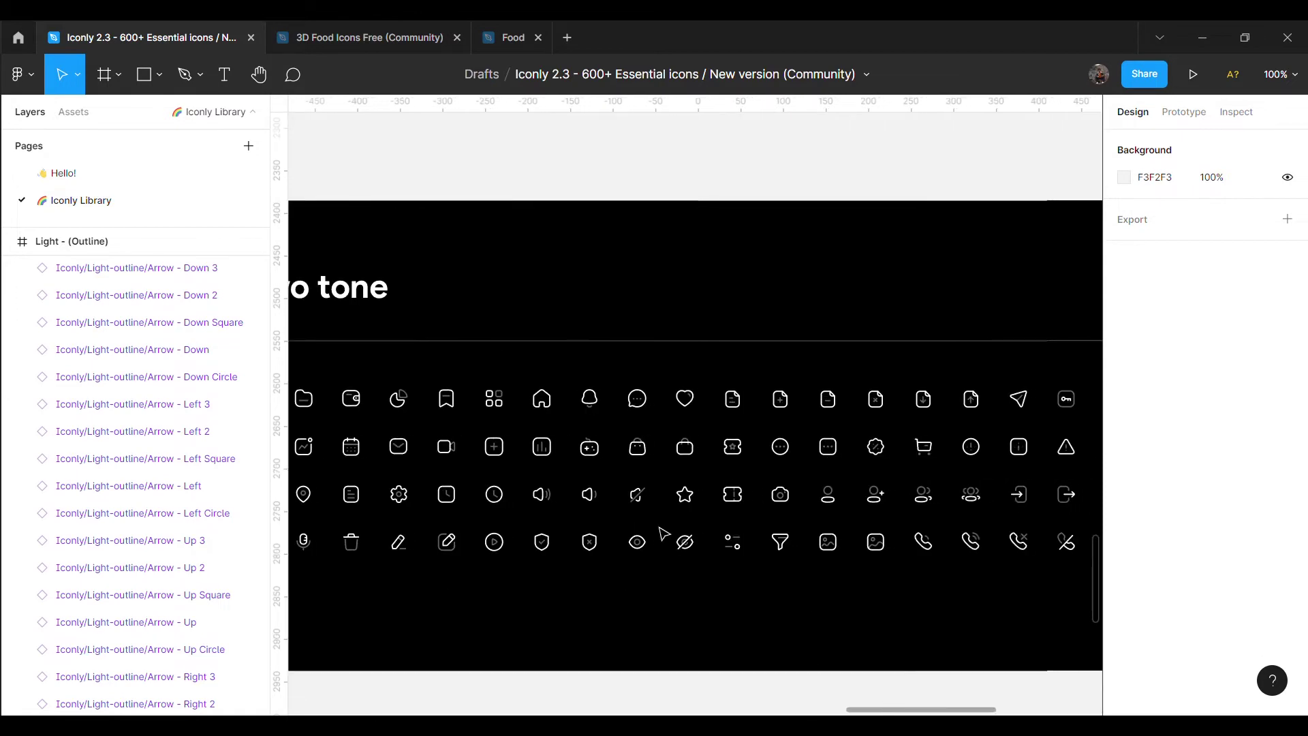
click(680, 496)
key(ctrl+c)
Paste the Star icon into the phone frame and move it to the top-right
click(507, 37)
key(ctrl+v)
scroll(1199, 477, down, 5)
click(1125, 336)
click(818, 170)
drag(703, 414, 920, 304)
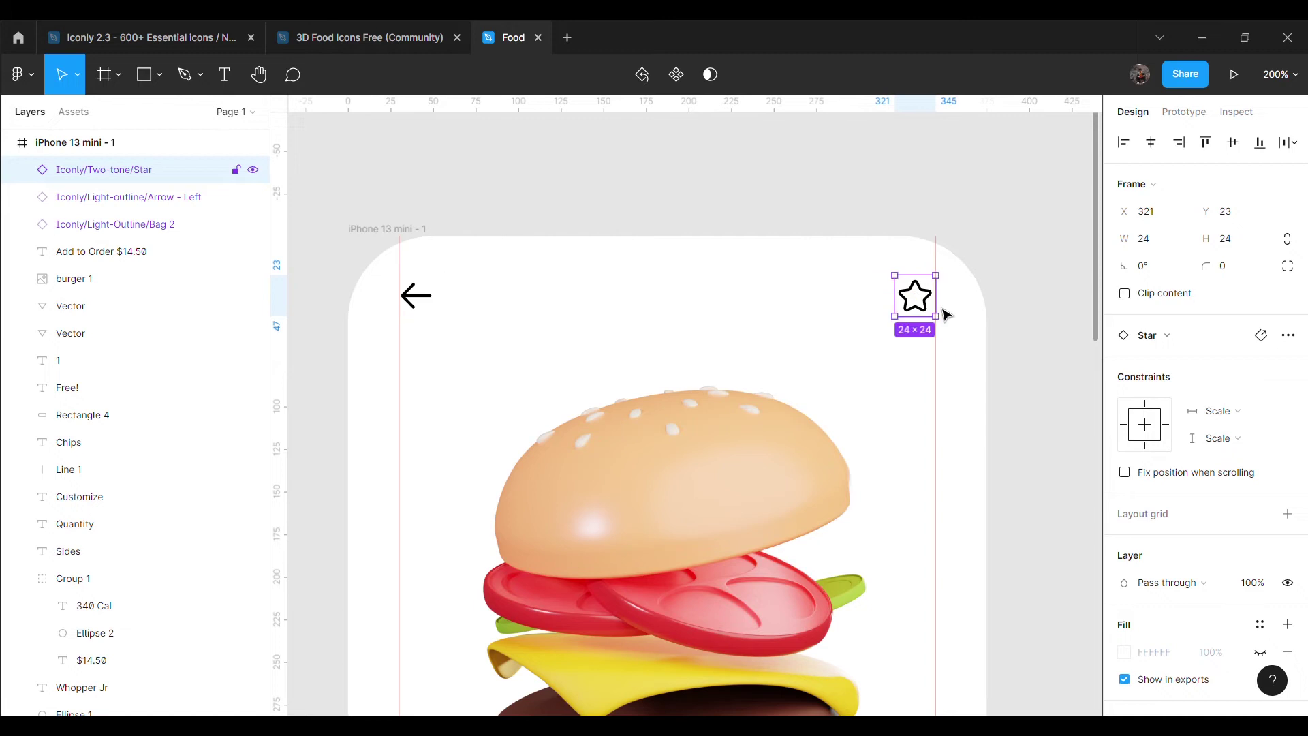
Set the star icon to the light grey document colour and fine-tune its shade
click(1029, 385)
scroll(1039, 395, down, 3)
key(shift+0)
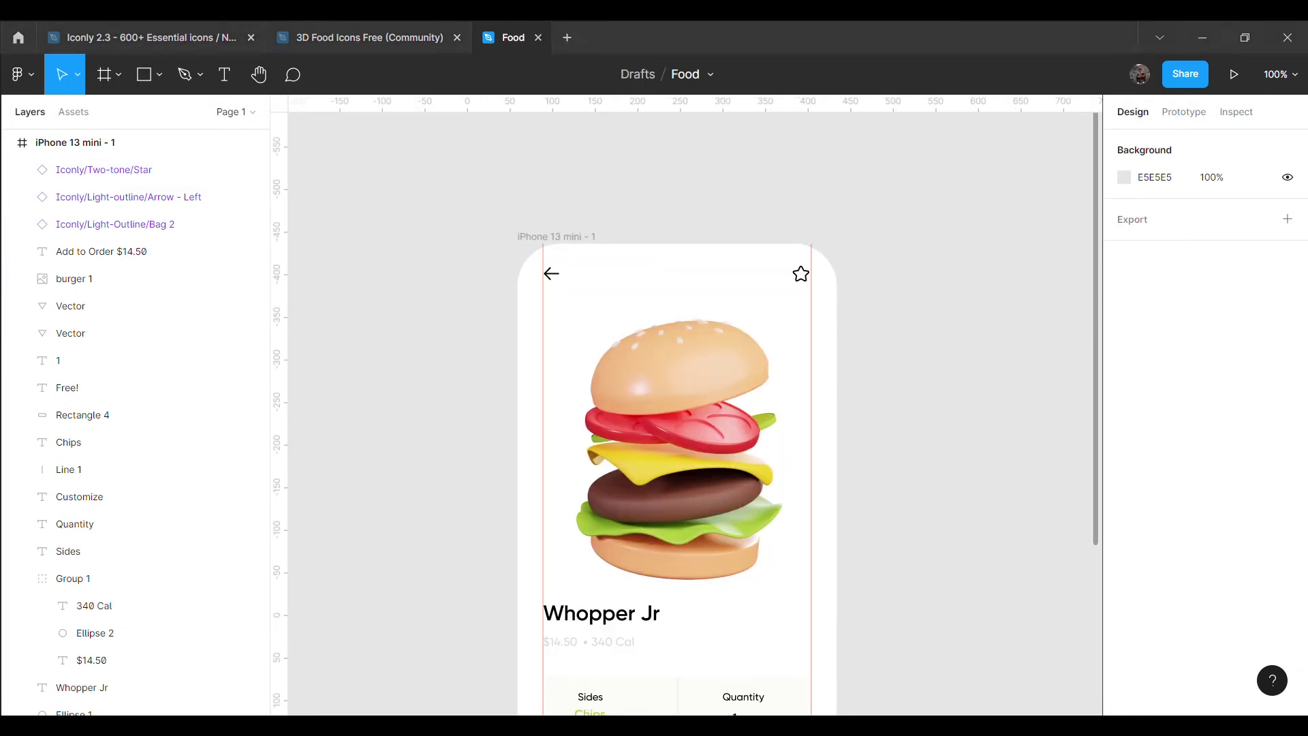
click(802, 283)
click(1124, 535)
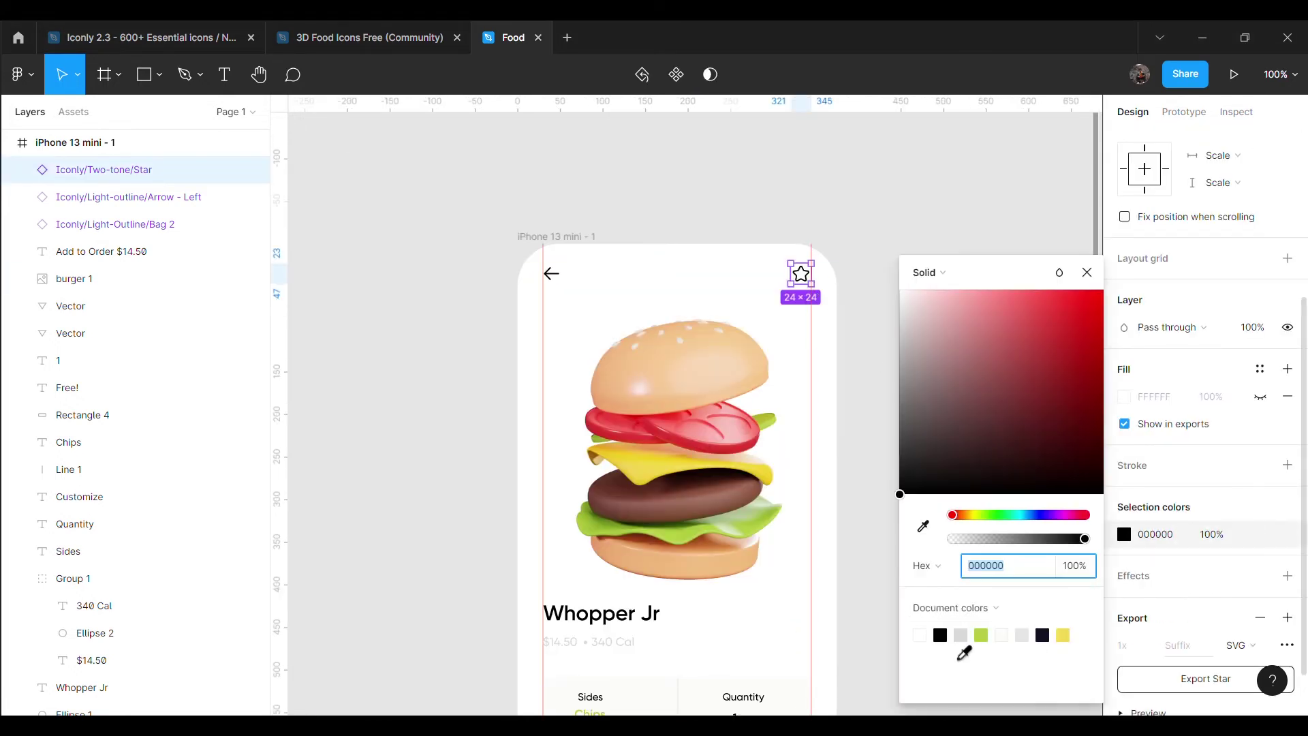
click(961, 635)
drag(940, 393, 934, 389)
Adjust the colour values of the back arrow and star icons
click(552, 273)
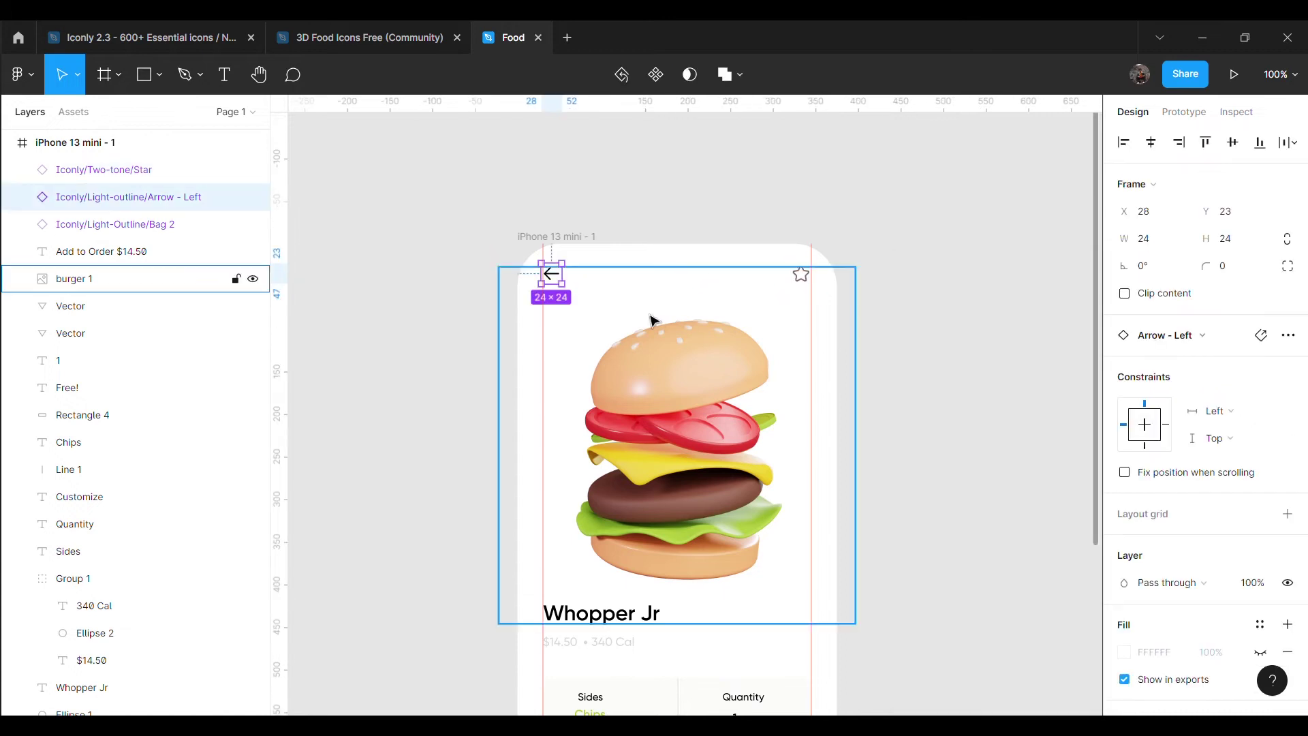
click(1124, 535)
click(1011, 558)
click(802, 274)
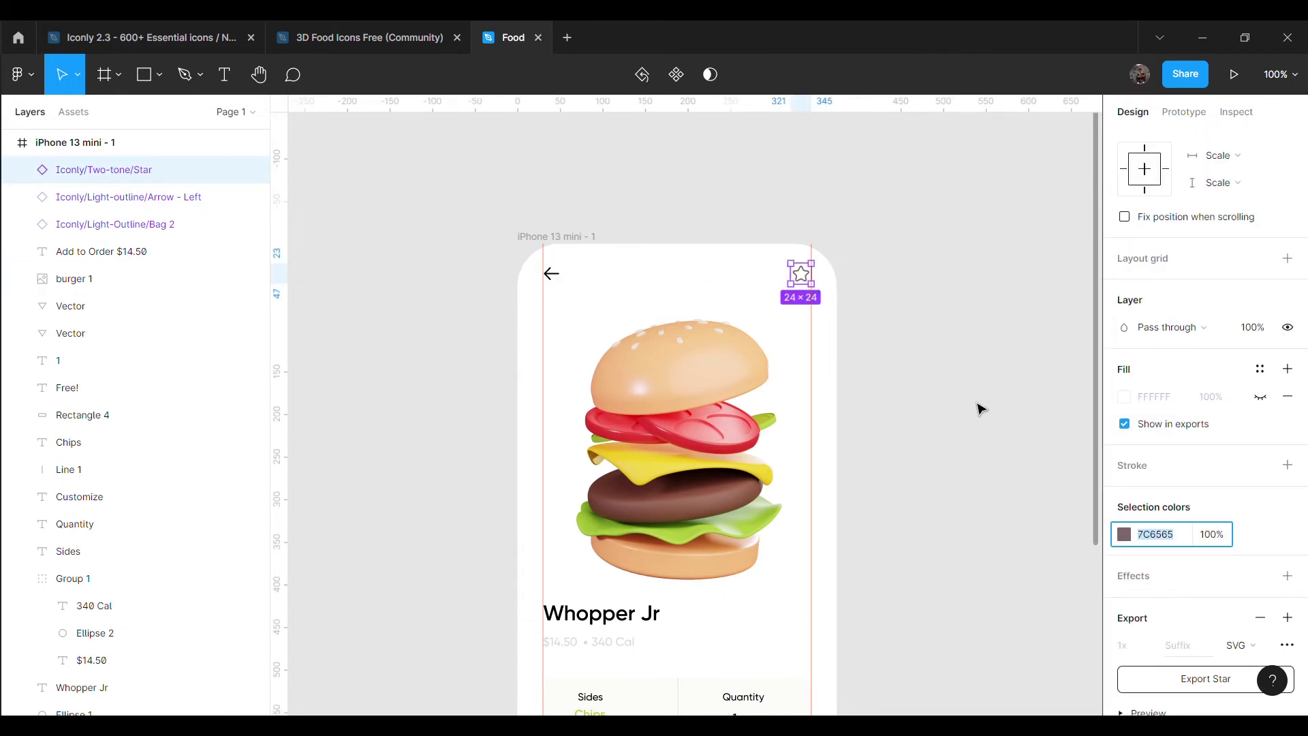
click(552, 274)
scroll(1151, 540, down, 4)
click(1151, 538)
click(1013, 475)
Fill the Add to Order button rectangle and the bag circle black
scroll(1013, 476, down, 2)
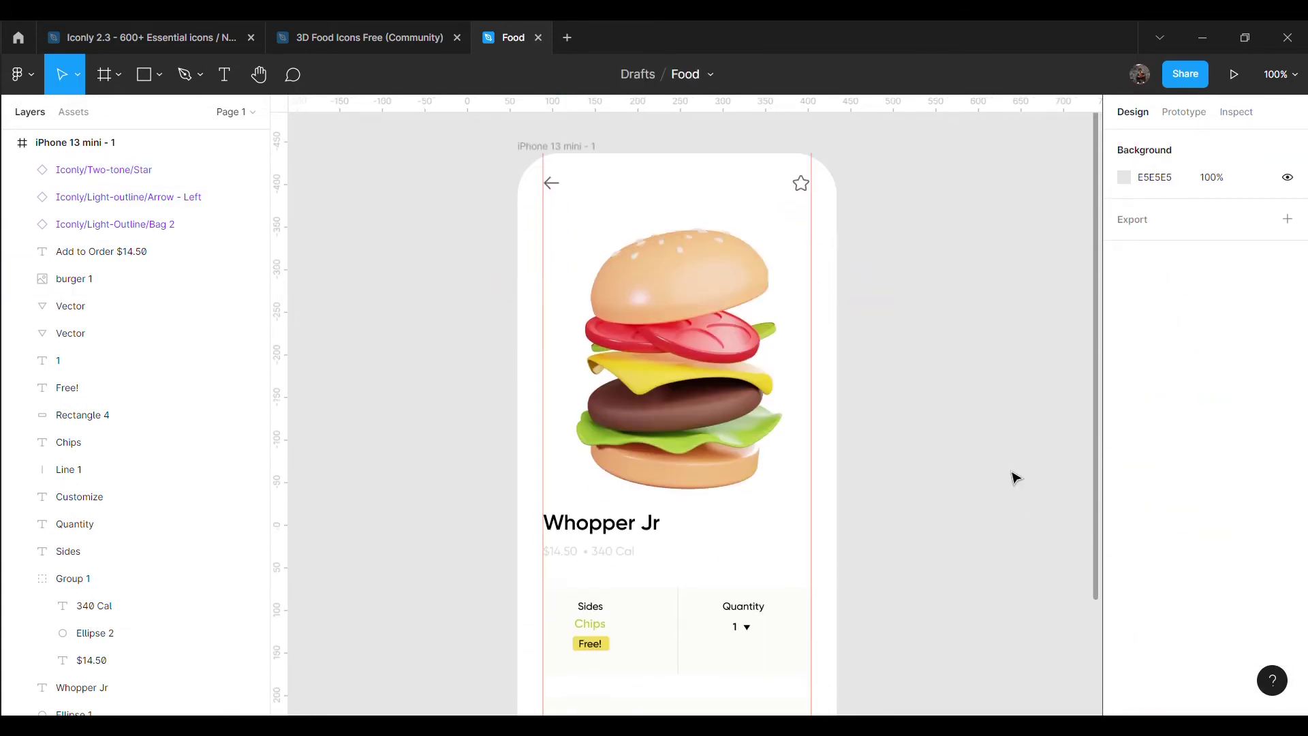
scroll(1015, 478, down, 3)
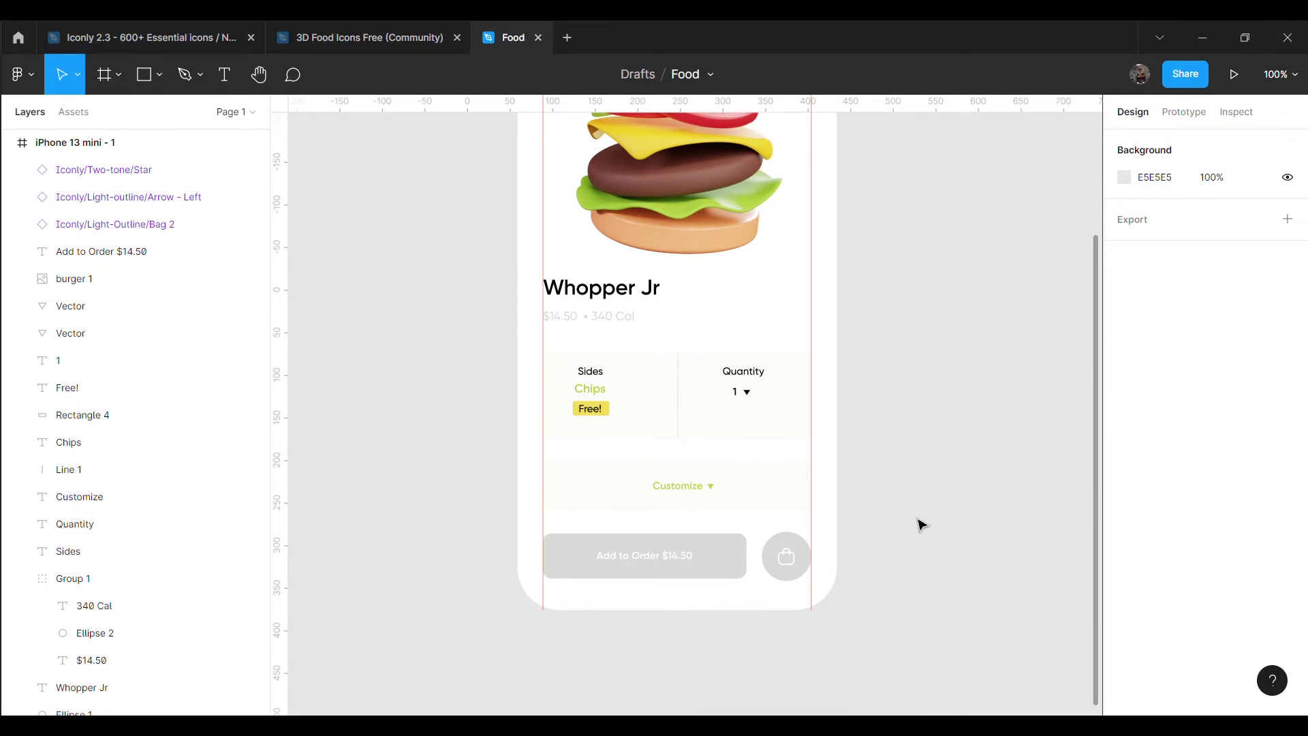
scroll(920, 525, up, 2)
scroll(920, 525, down, 3)
click(735, 518)
click(1134, 516)
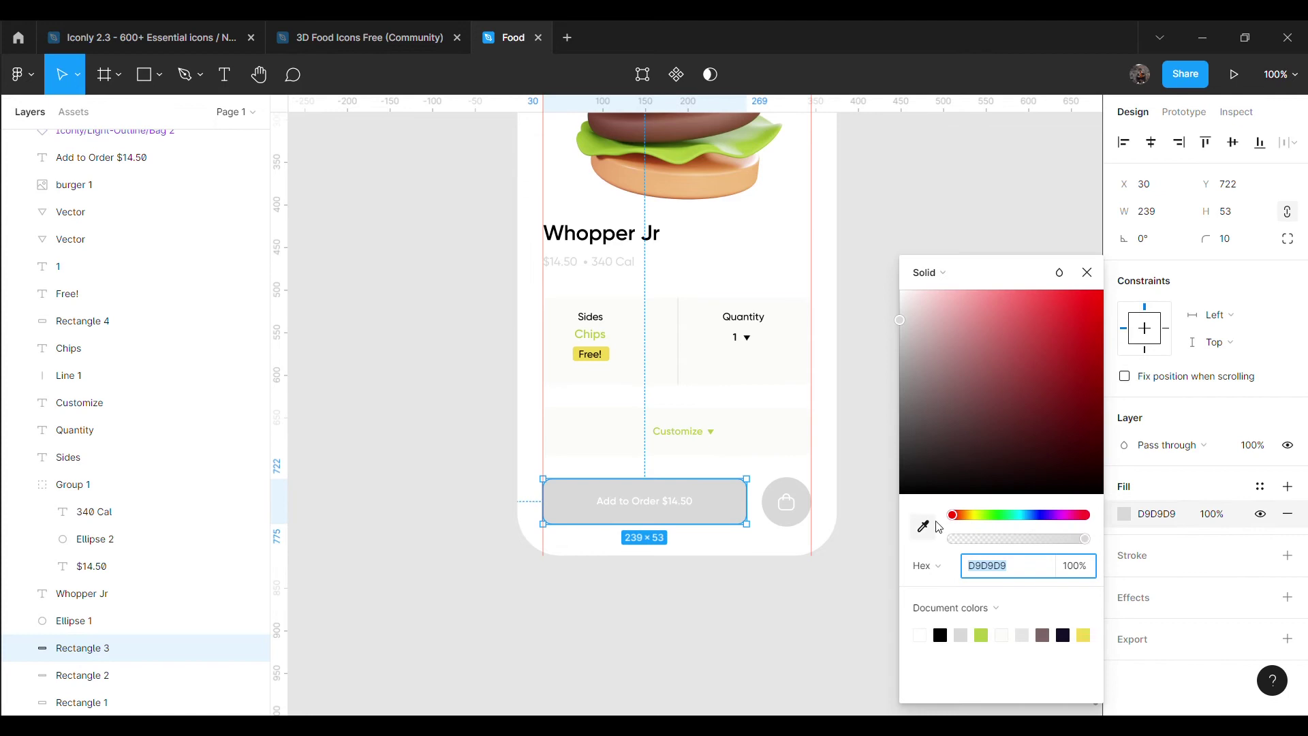
click(940, 635)
click(786, 502)
click(1124, 514)
click(940, 635)
click(812, 642)
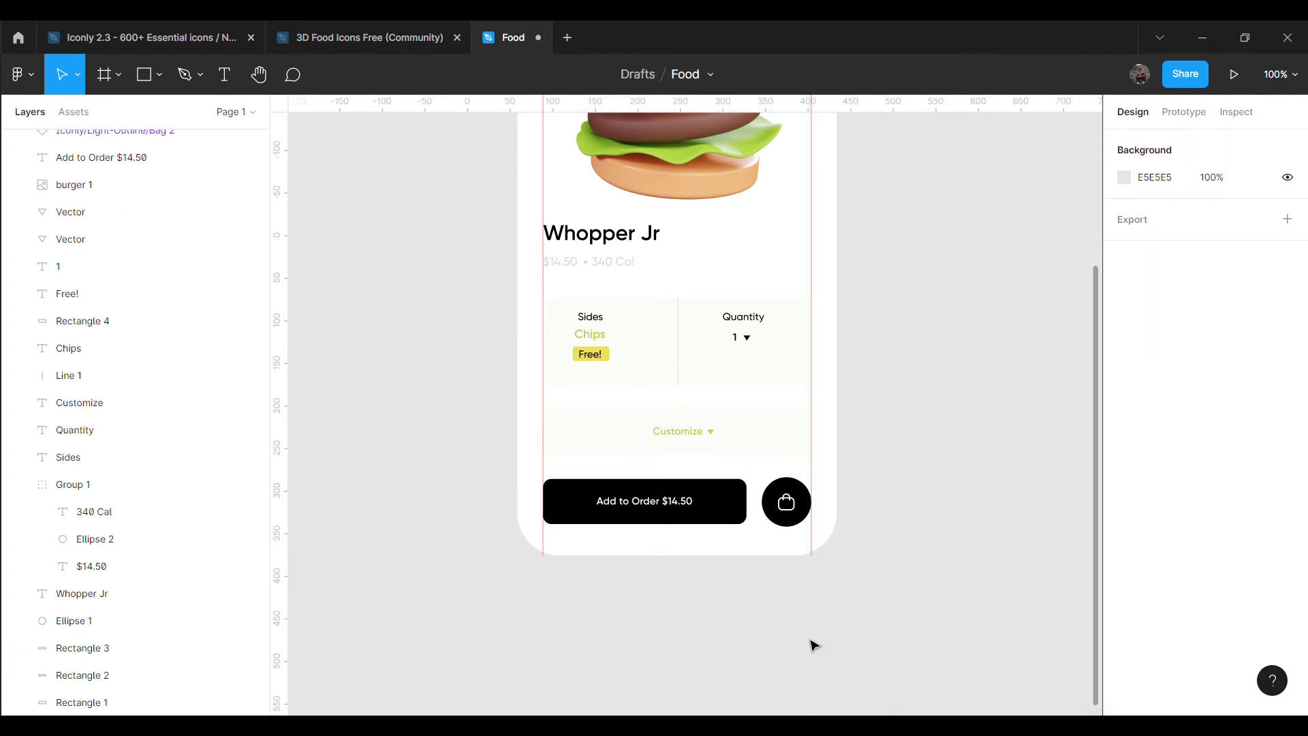
Fill the Add to Order rectangle and bag circle with the lime green document colour
scroll(1036, 642, up, 5)
key(minus)
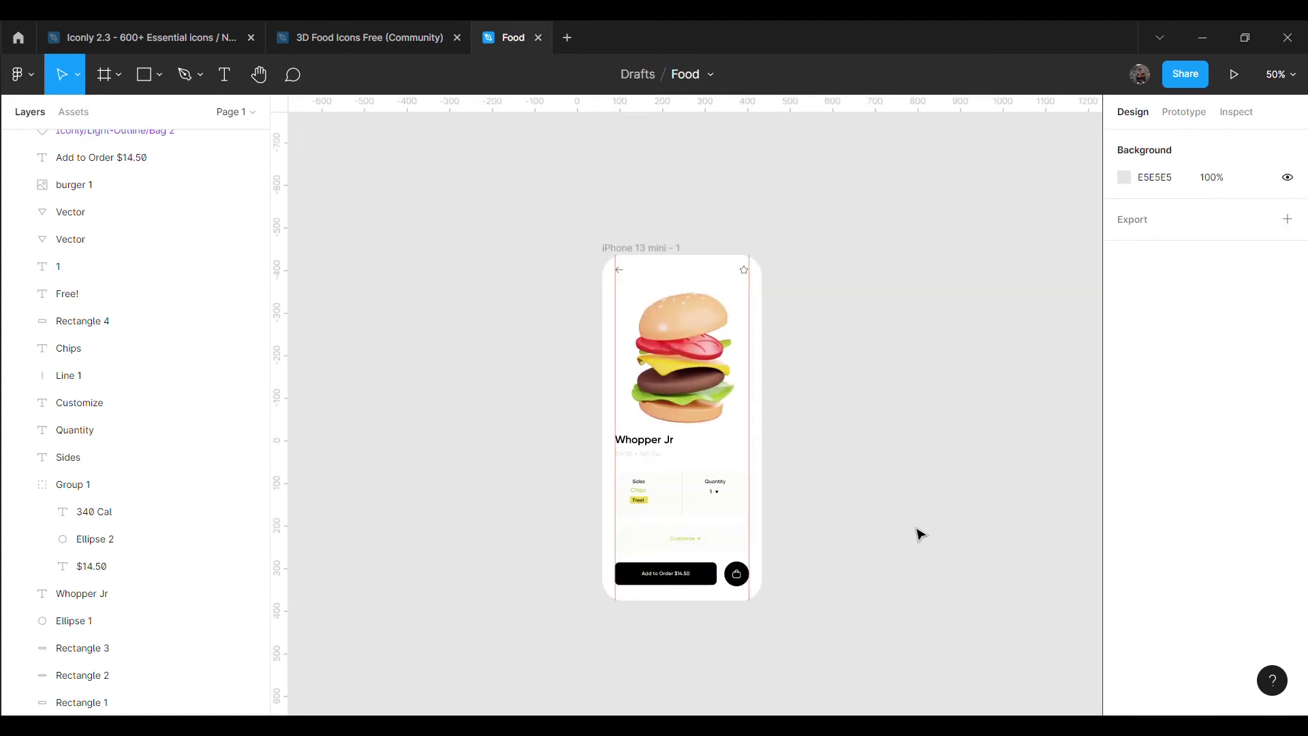
key(plus)
scroll(886, 552, down, 2)
click(681, 650)
click(1124, 514)
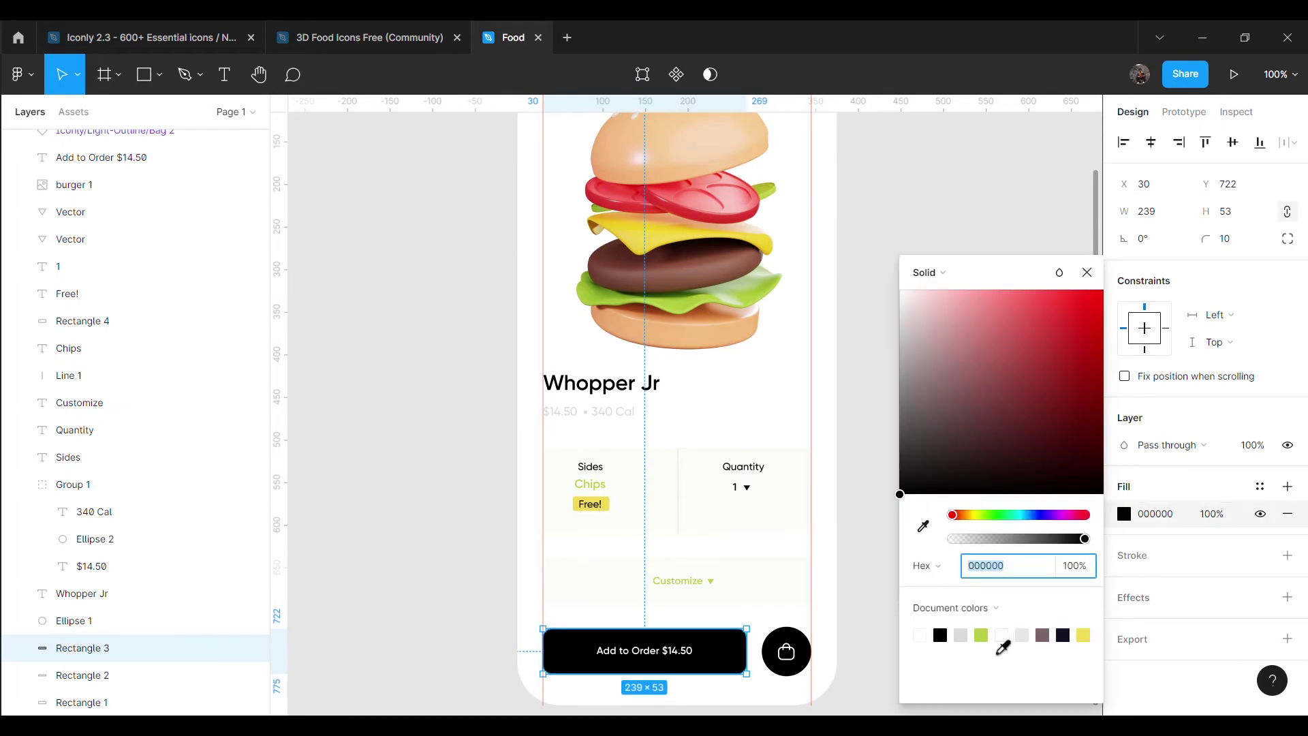
click(981, 635)
click(786, 651)
click(1124, 514)
click(981, 635)
key(Escape)
key(Escape)
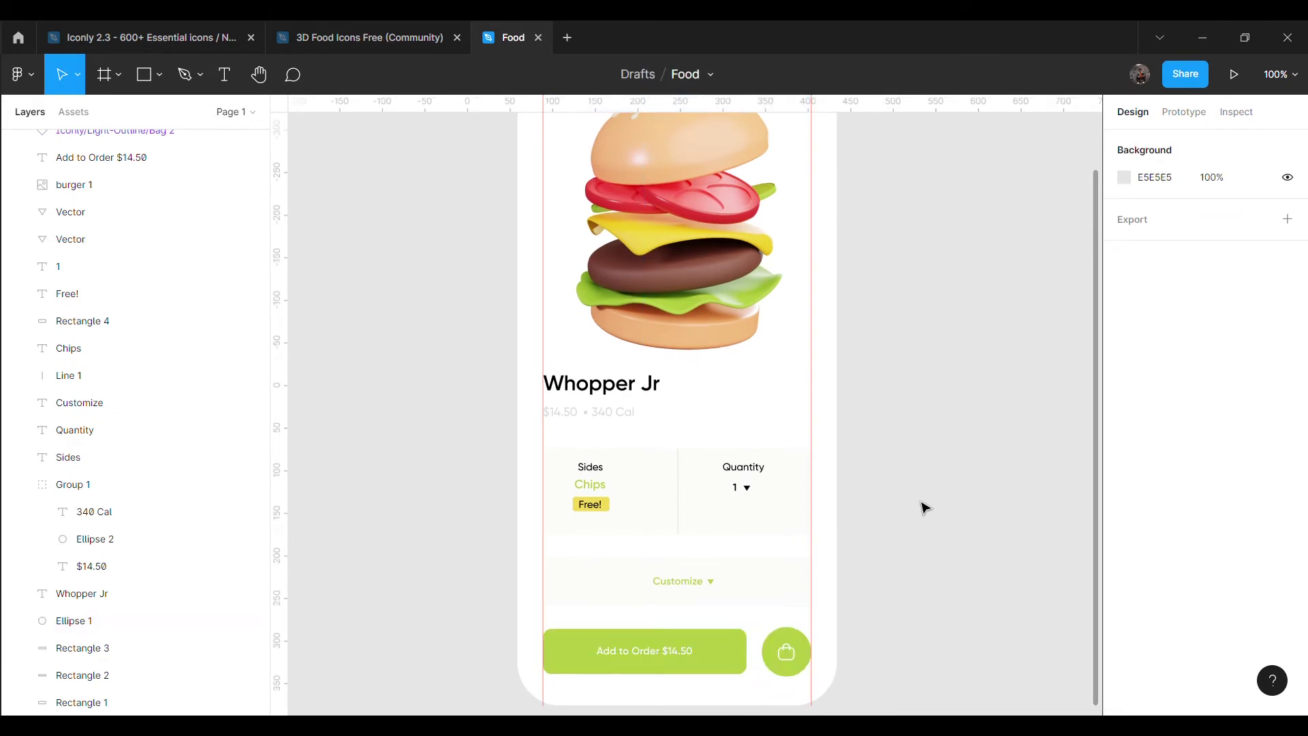
Collapse the iPhone 13 mini - 1 layer tree and review the whole screen
scroll(924, 507, down, 1)
scroll(924, 507, up, 3)
scroll(925, 508, down, 1)
scroll(102, 225, up, 2)
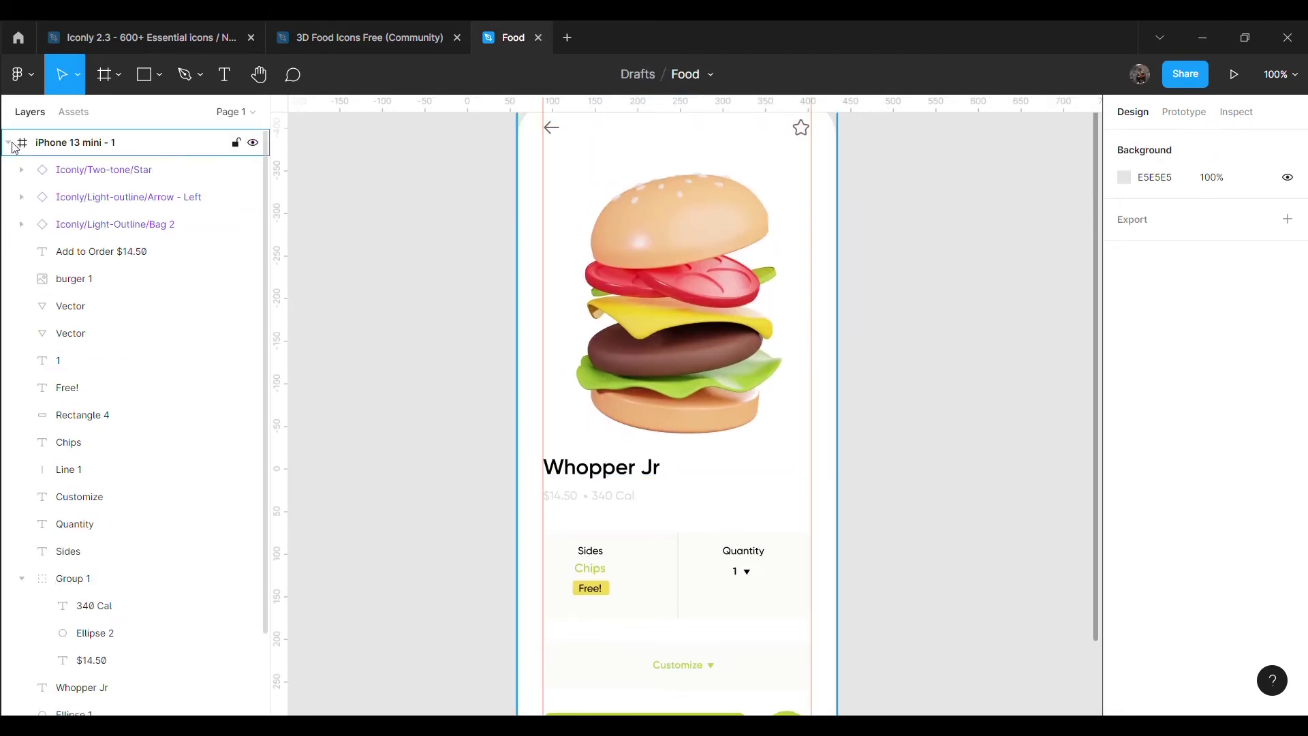
click(9, 142)
key(minus)
key(plus)
scroll(946, 368, down, 2)
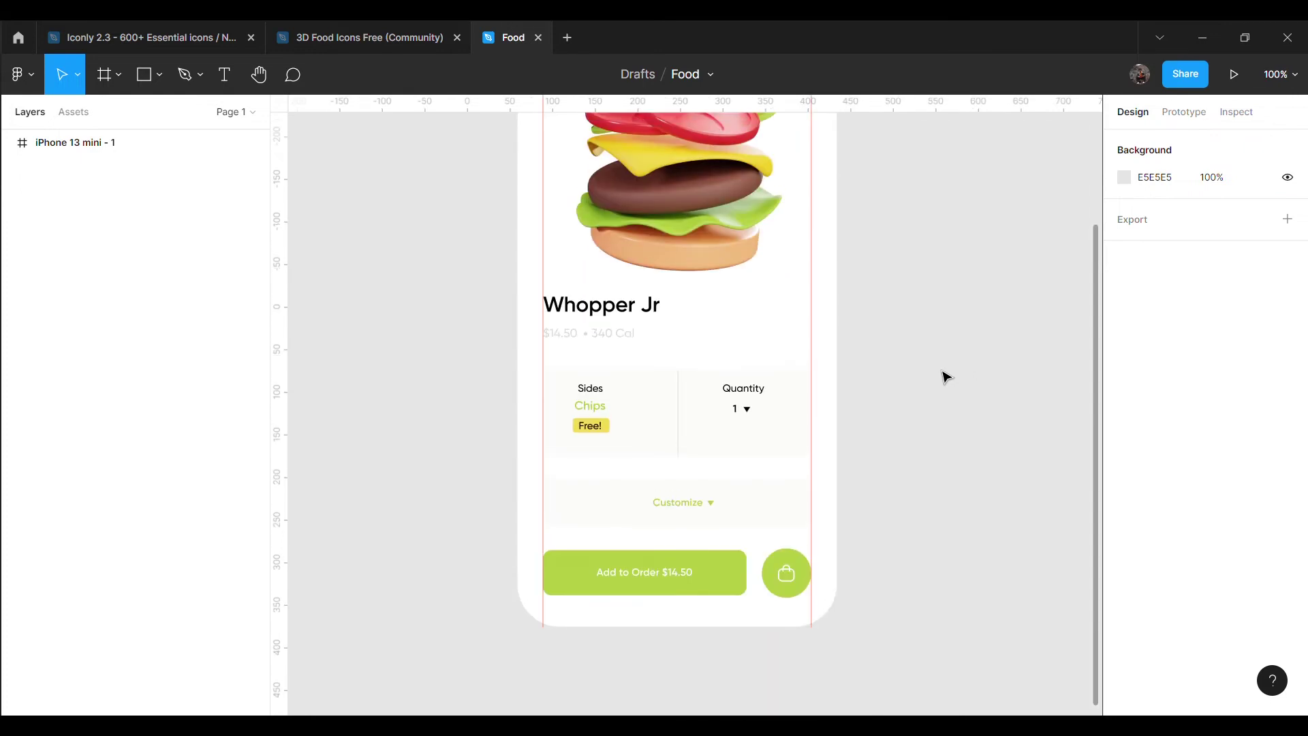
scroll(945, 377, up, 2)
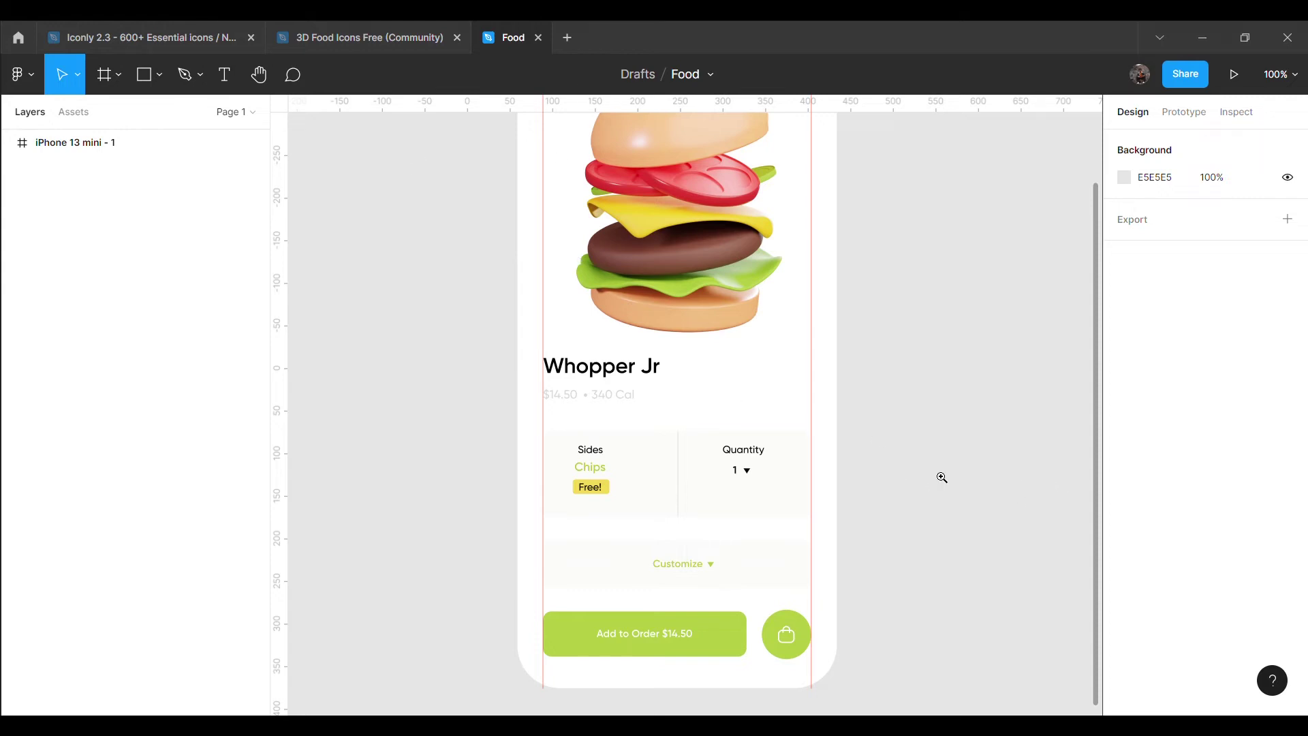
Add an iPhone 13 mini frame beside the Whopper Jr screen
scroll(960, 429, up, 1)
scroll(783, 383, up, 4)
click(119, 74)
click(95, 111)
click(1158, 252)
drag(818, 456, 825, 451)
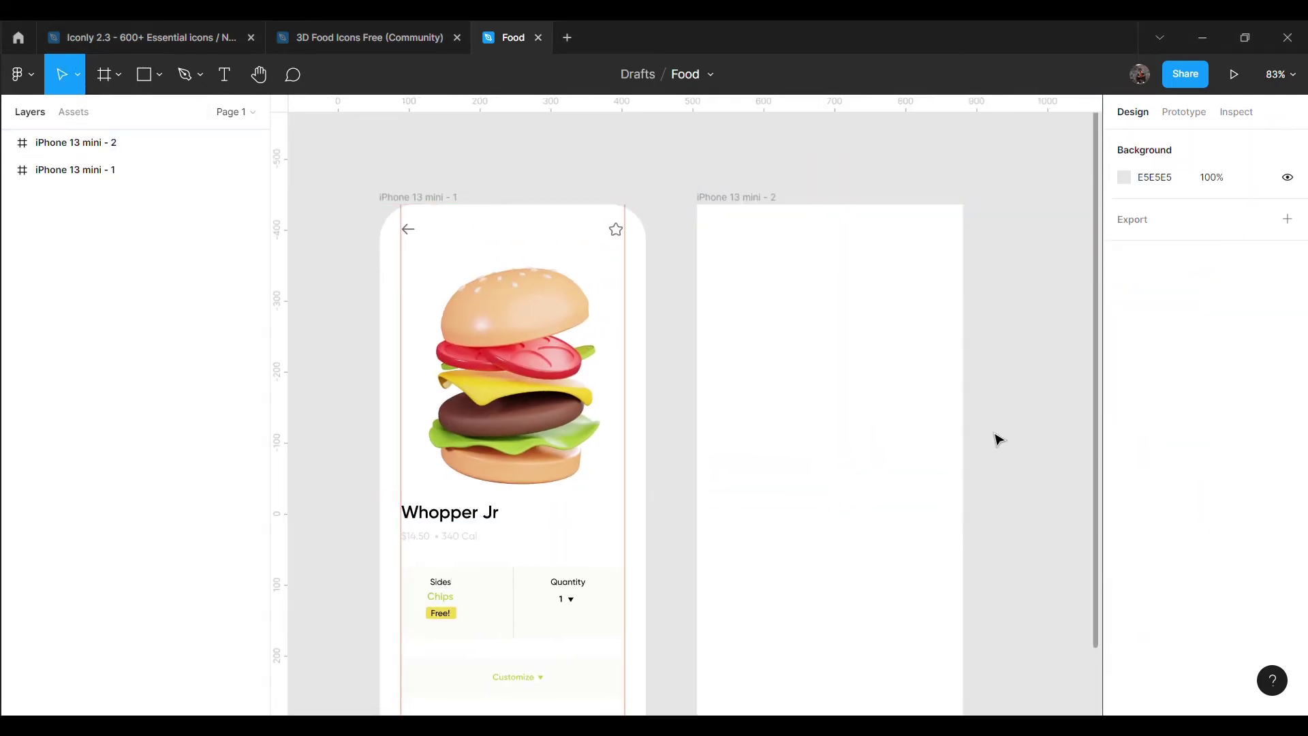
Add a vertical margin guide to frame 2 and lock the iPhone 13 mini - 1 frame
drag(279, 531, 731, 588)
click(205, 170)
click(232, 196)
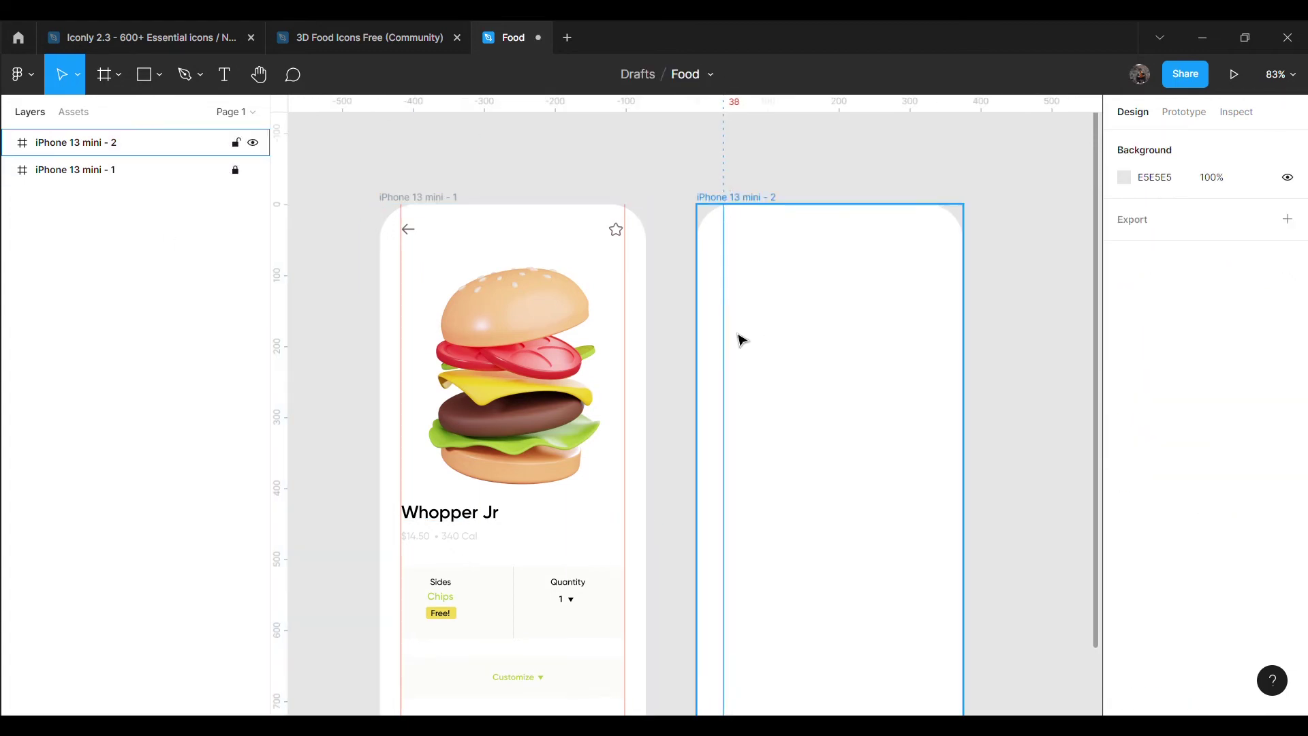
drag(969, 366, 955, 365)
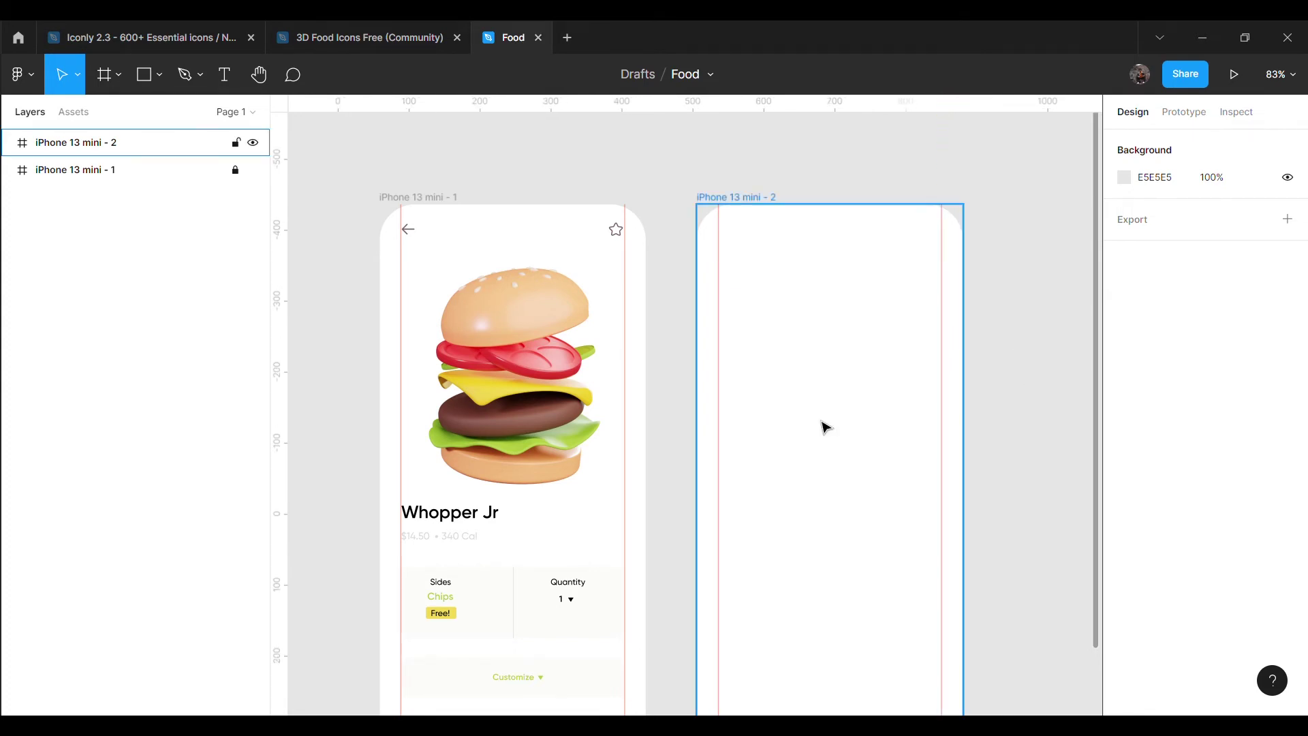
Bring up the Iconly icon file
click(185, 38)
mouse_move(838, 709)
mouse_down()
mouse_move(993, 709)
mouse_move(837, 708)
mouse_move(947, 708)
mouse_up()
scroll(972, 601, down, 5)
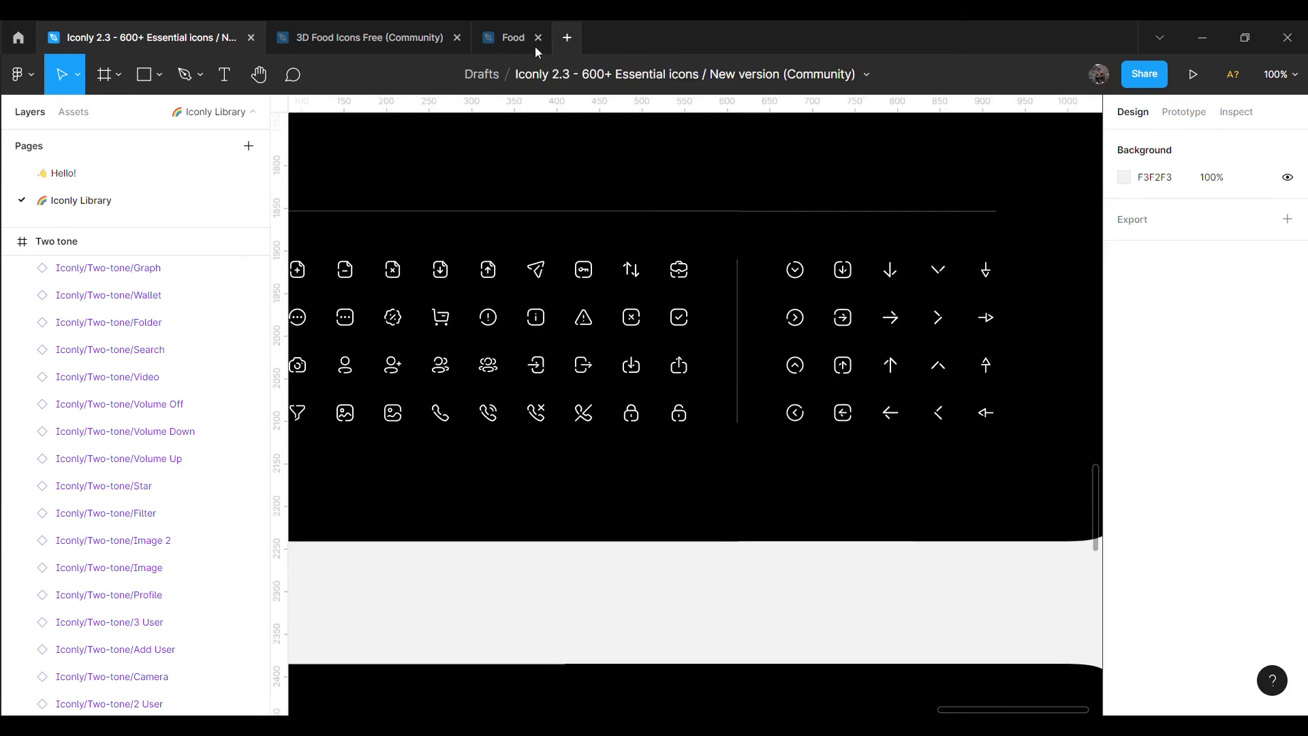
Insert the Feather Icons x close icon at the top-left of frame 2
click(514, 37)
right_click(824, 163)
click(1063, 436)
scroll(929, 590, down, 1)
scroll(929, 590, down, 1)
scroll(929, 590, down, 3)
scroll(929, 590, down, 4)
scroll(929, 589, down, 4)
scroll(928, 590, down, 3)
scroll(931, 590, down, 3)
scroll(923, 585, down, 2)
scroll(955, 512, down, 2)
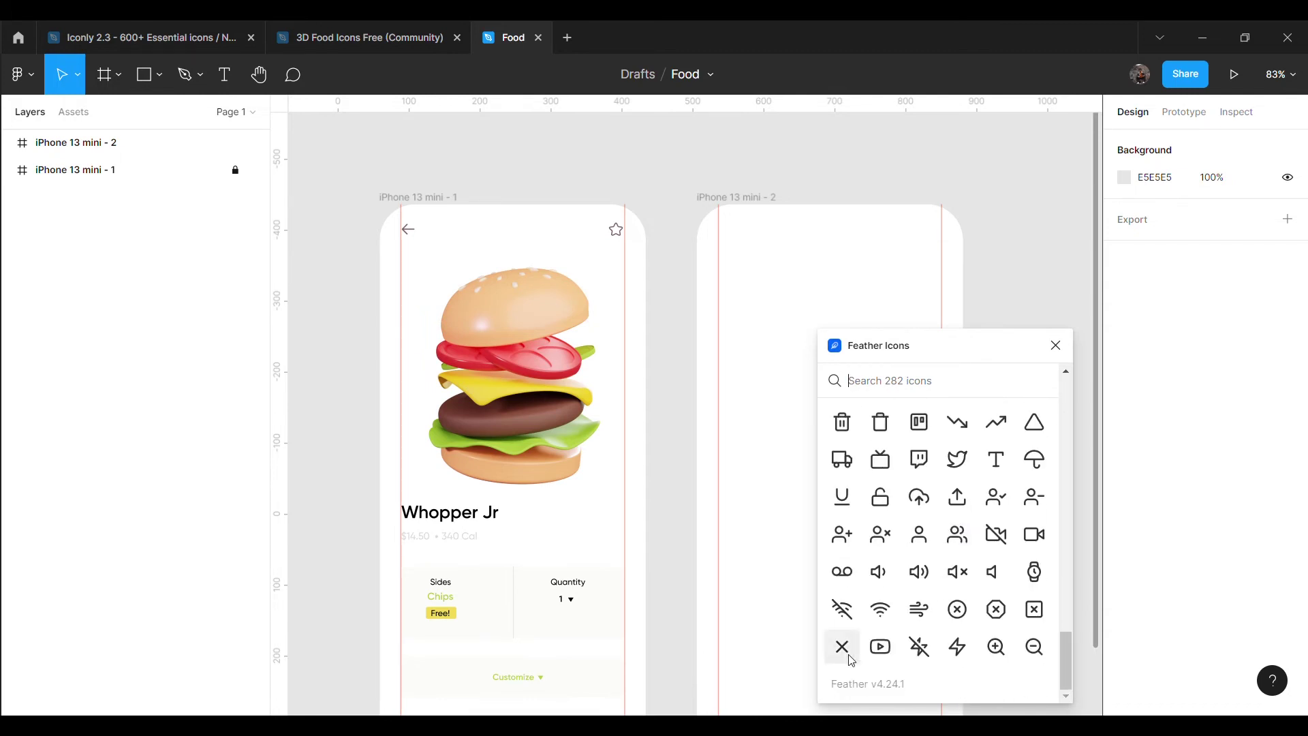
click(842, 646)
click(1056, 345)
drag(695, 414, 730, 246)
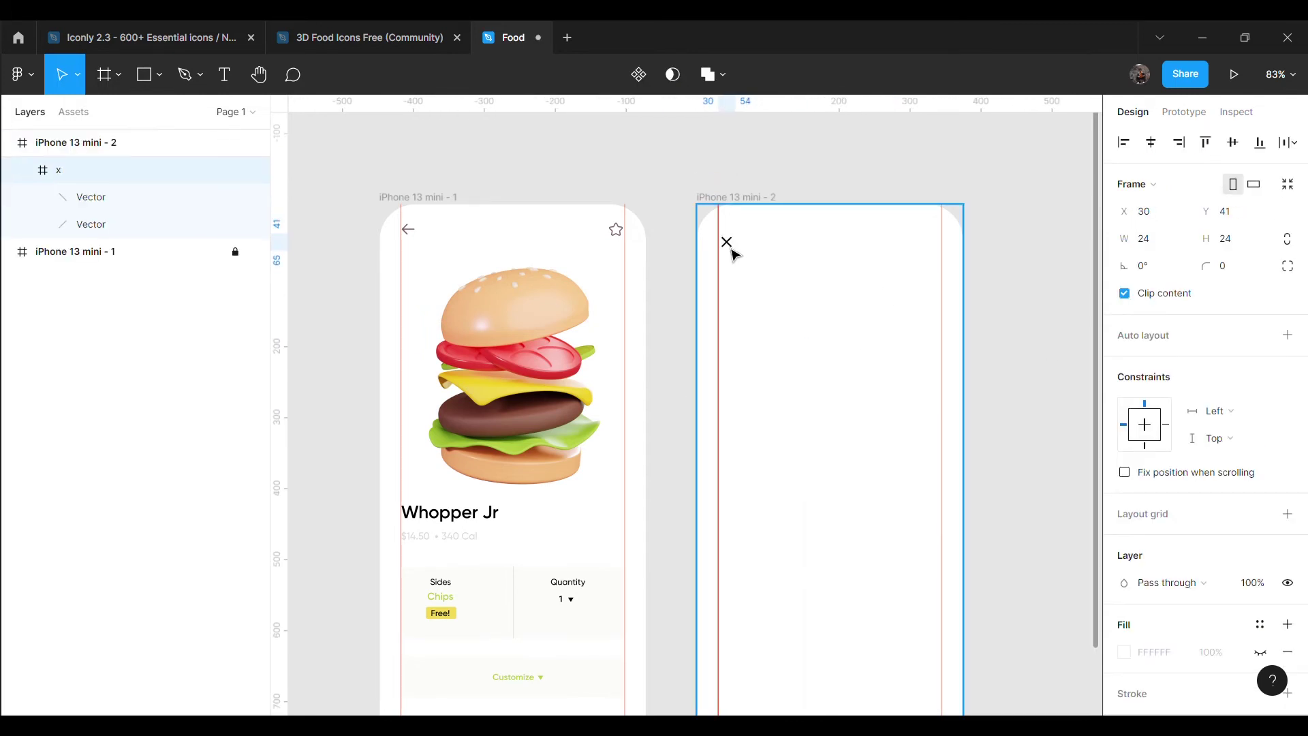
click(1028, 403)
Duplicate the Whopper Jr title into frame 2 and retype it as 'My Cart'
click(477, 476)
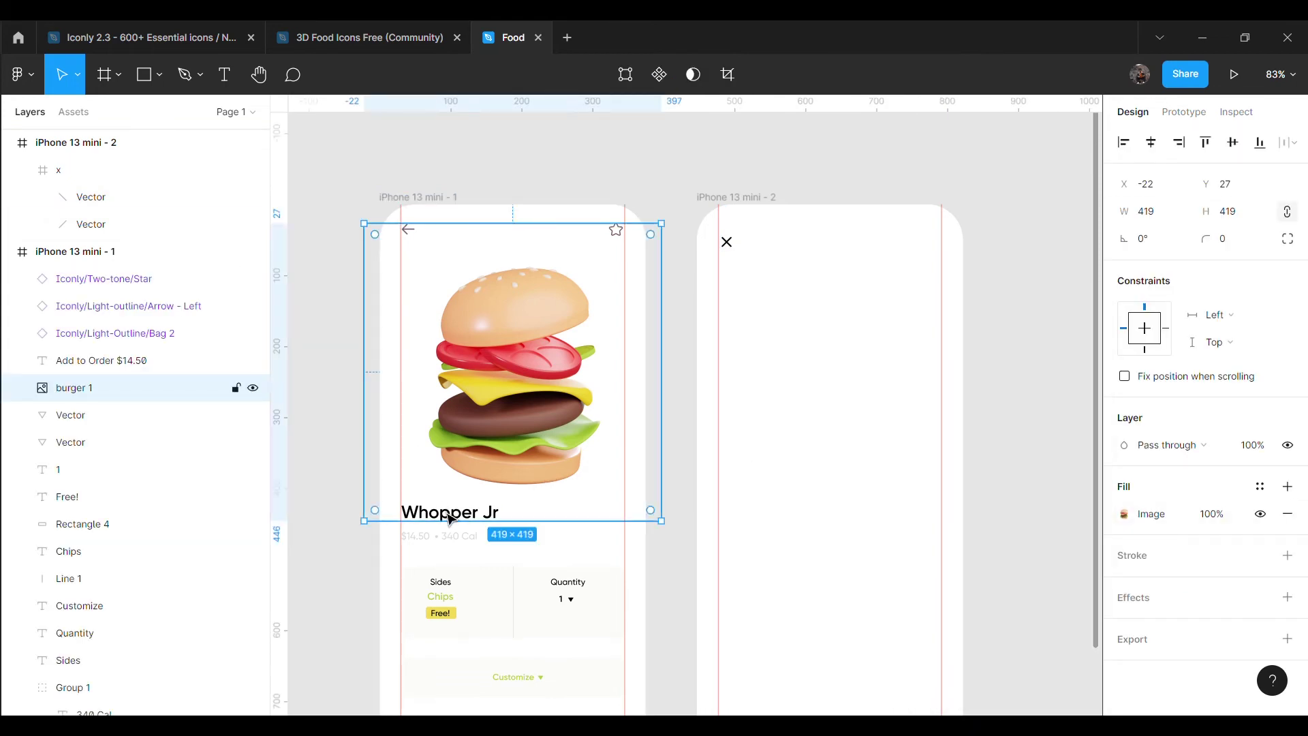
scroll(90, 573, down, 3)
click(81, 592)
key(ctrl+d)
mouse_move(459, 521)
mouse_down()
mouse_move(805, 333)
mouse_move(848, 257)
mouse_up()
text(My Ca)
key(Escape)
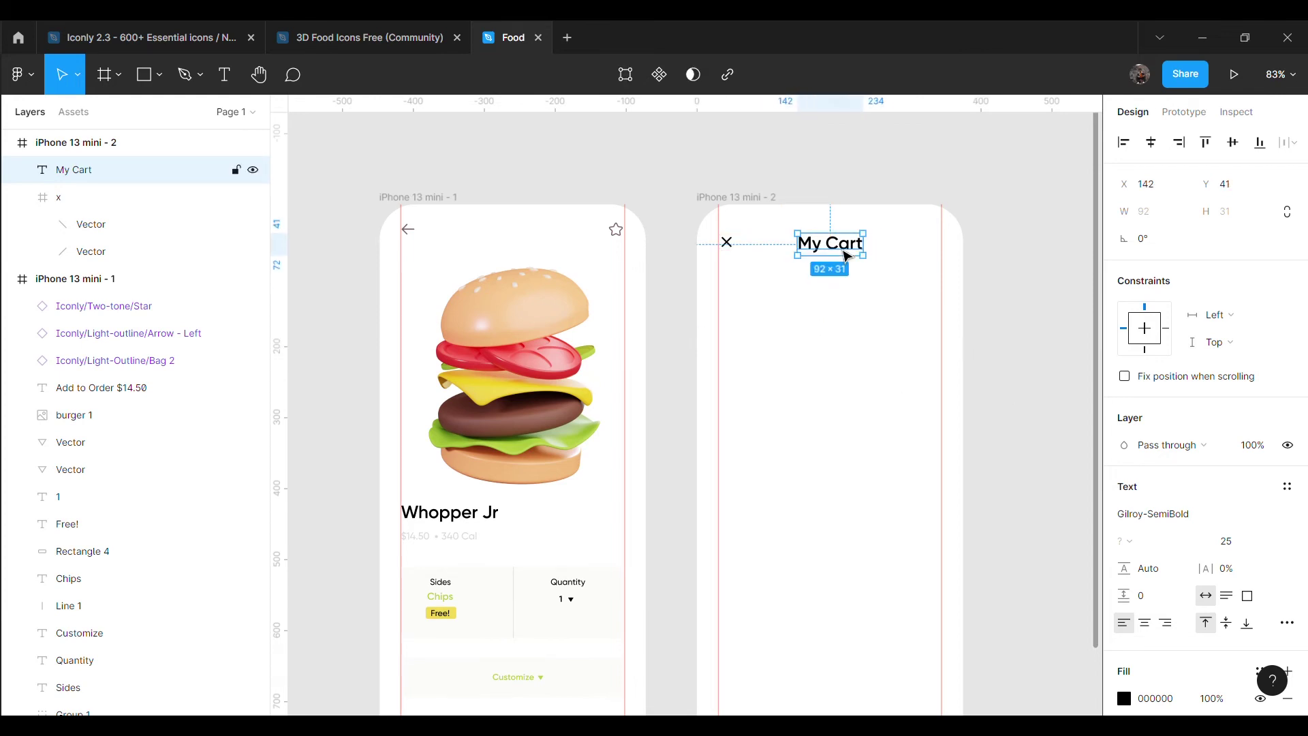
click(1045, 295)
Check the My Cart heading and zoom back out to 100%
scroll(803, 554, up, 5)
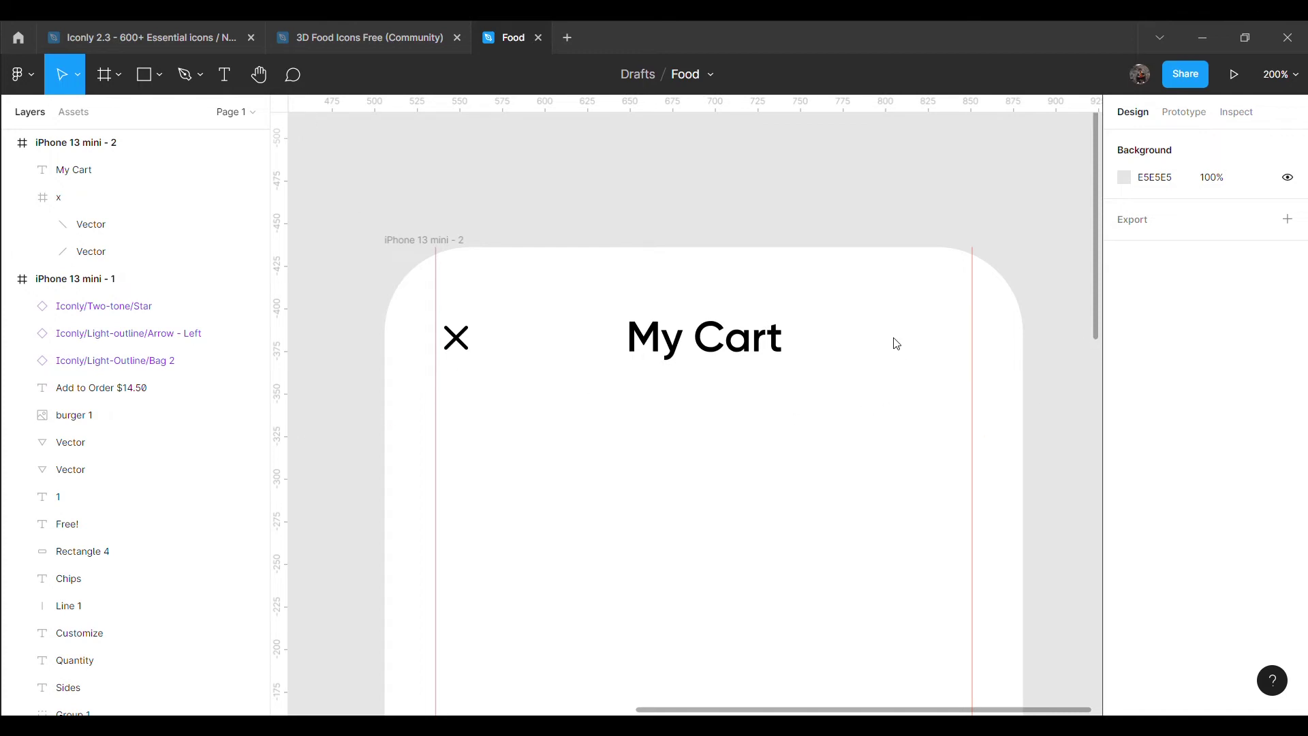
scroll(902, 420, down, 2)
click(774, 274)
click(851, 503)
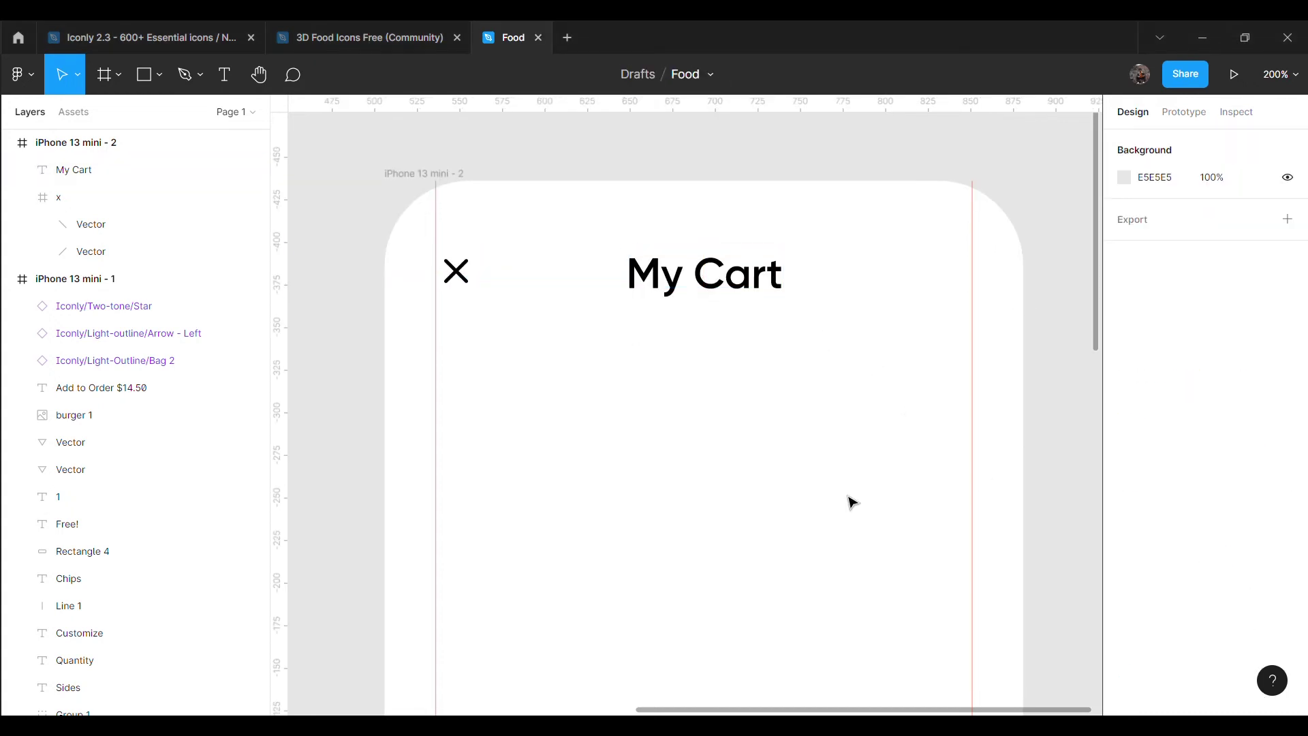
key(shift+0)
scroll(681, 409, left, 3)
double_click(484, 327)
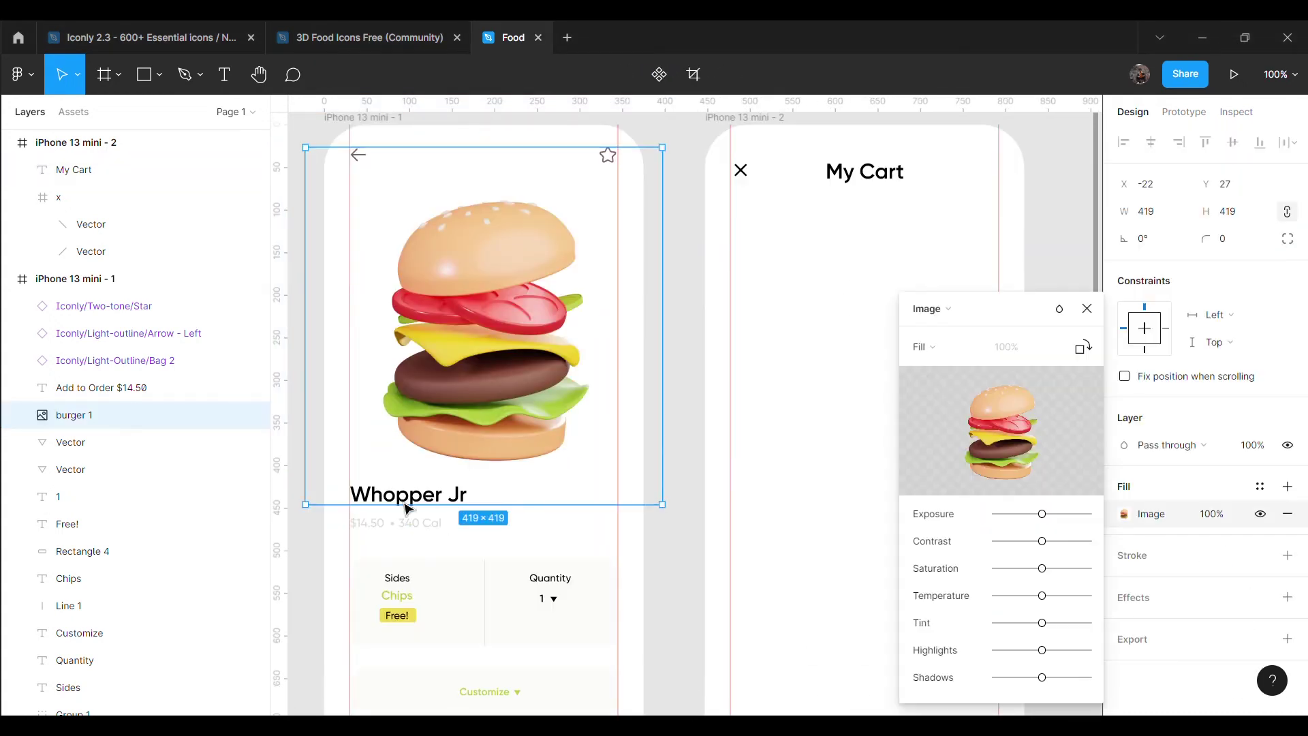
Duplicate the Whopper Jr title to just below the My Cart heading
scroll(123, 580, down, 3)
click(102, 652)
key(ctrl+d)
drag(381, 494, 762, 224)
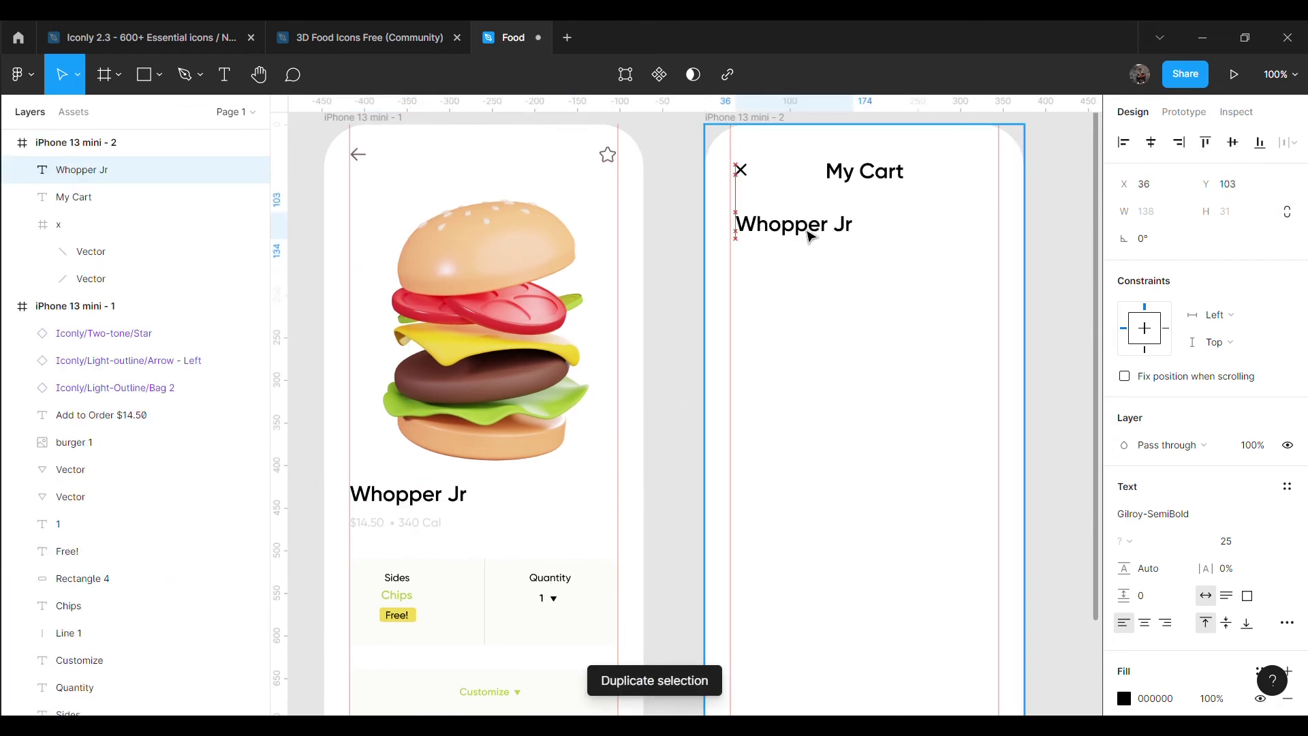
scroll(1028, 369, up, 1)
scroll(969, 339, right, 2)
ctrl+scroll(961, 295, up, 5)
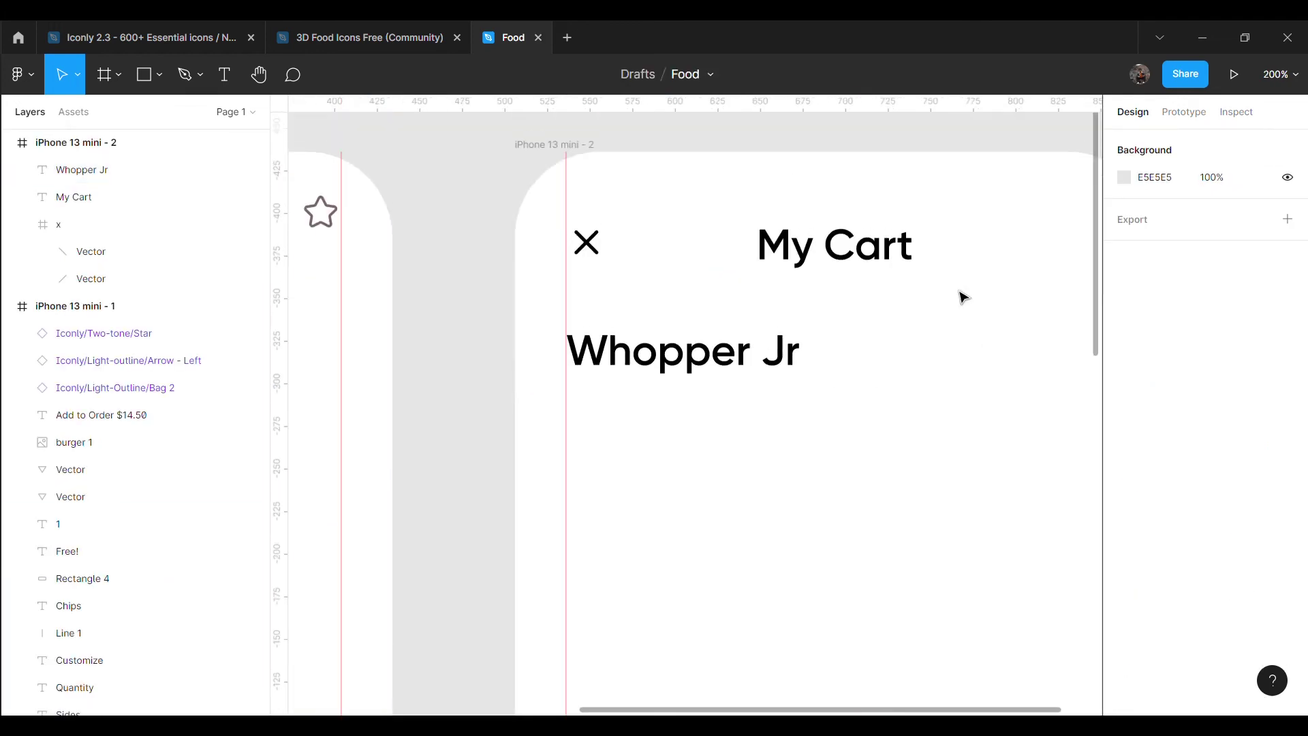
Set the copied Whopper Jr title to font size 20 with a lime-green fill
click(1240, 541)
text(22)
key(Return)
text(20)
key(Return)
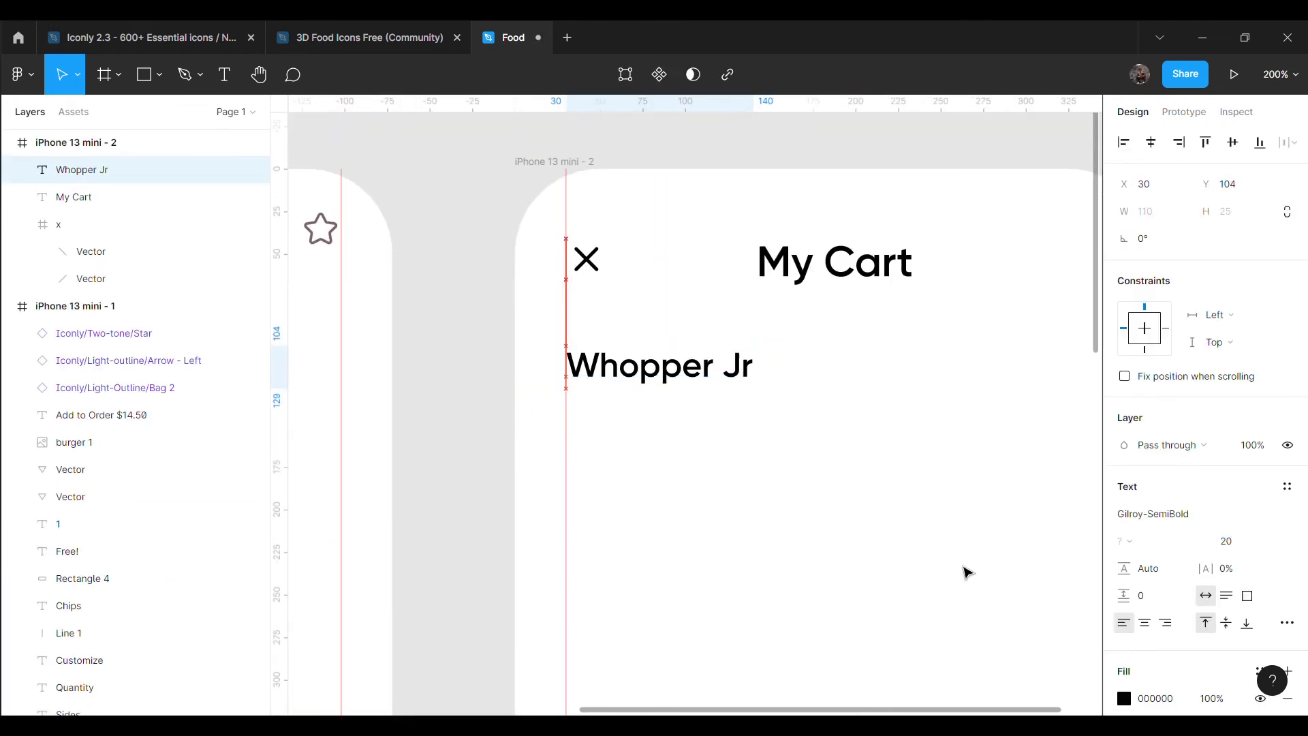
scroll(1139, 604, down, 5)
click(1122, 538)
click(962, 632)
click(724, 495)
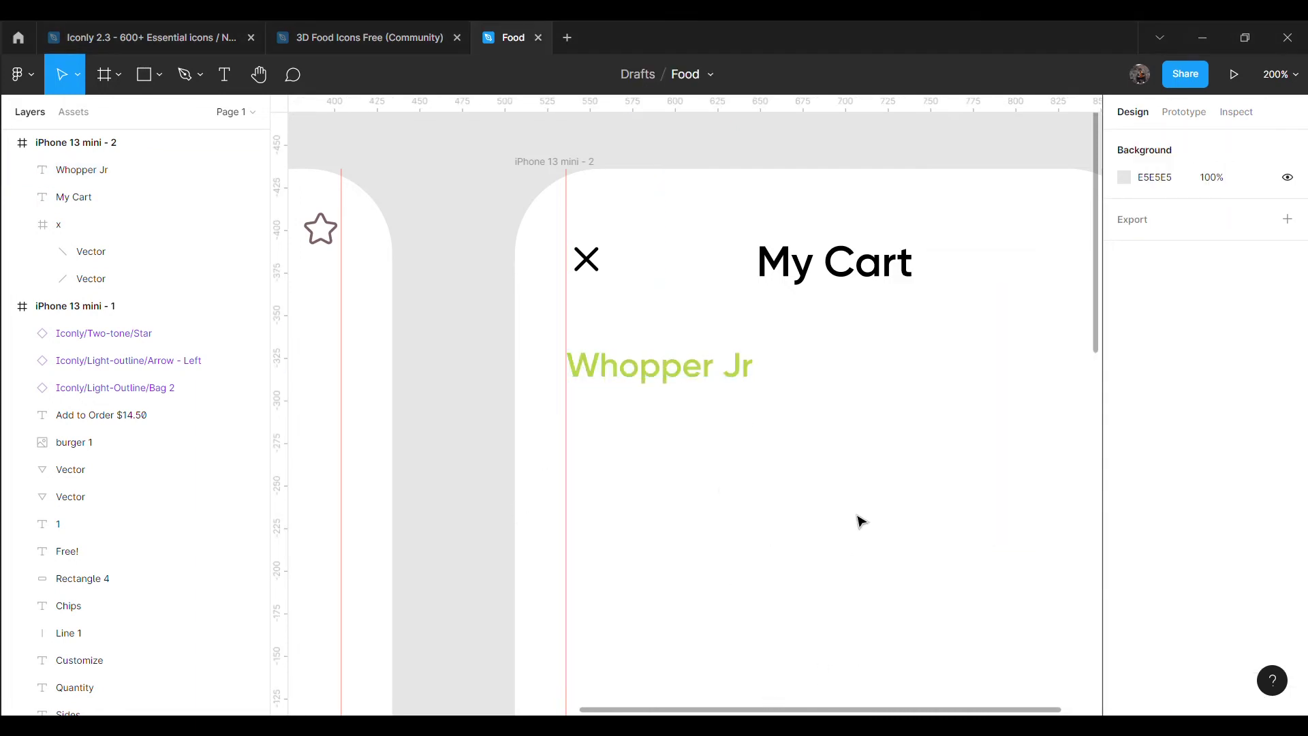
Draw a 68px circle at the right edge of the cart frame
scroll(1025, 446, right, 5)
click(159, 74)
click(136, 175)
mouse_move(750, 455)
mouse_down()
mouse_move(845, 570)
mouse_move(901, 436)
mouse_up()
click(938, 538)
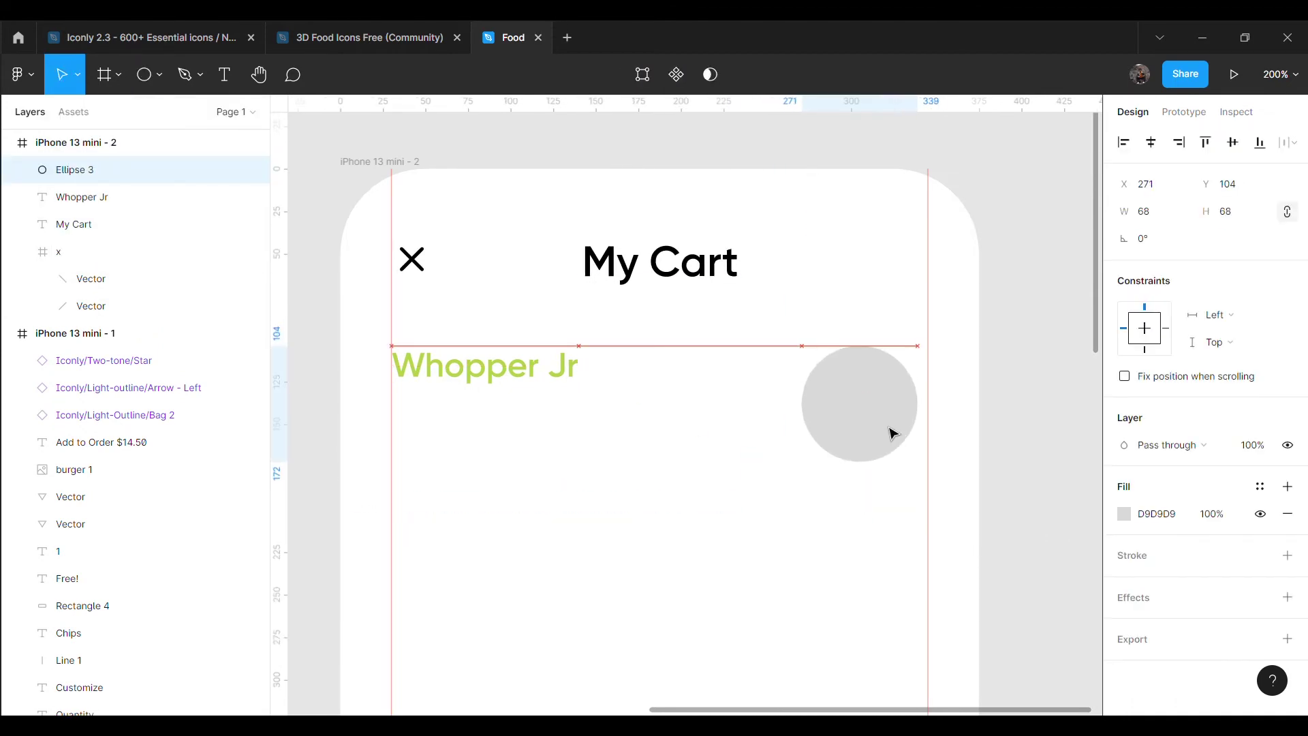
click(994, 497)
click(909, 429)
Fill the circle with the pale colour FBFCF9
scroll(1012, 676, left, 6)
scroll(709, 659, down, 5)
click(691, 436)
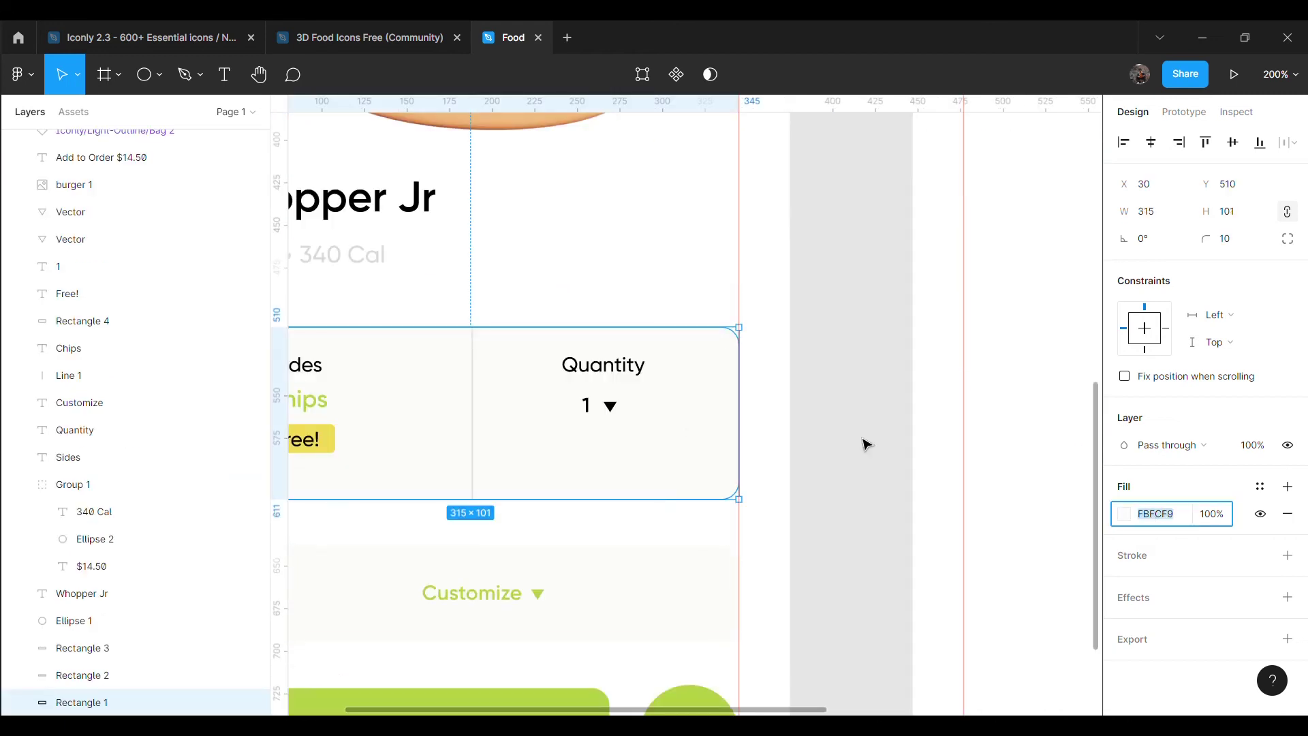
click(863, 444)
scroll(863, 444, up, 5)
scroll(958, 491, left, 3)
click(858, 263)
click(1156, 513)
text(FBFCF9)
key(Return)
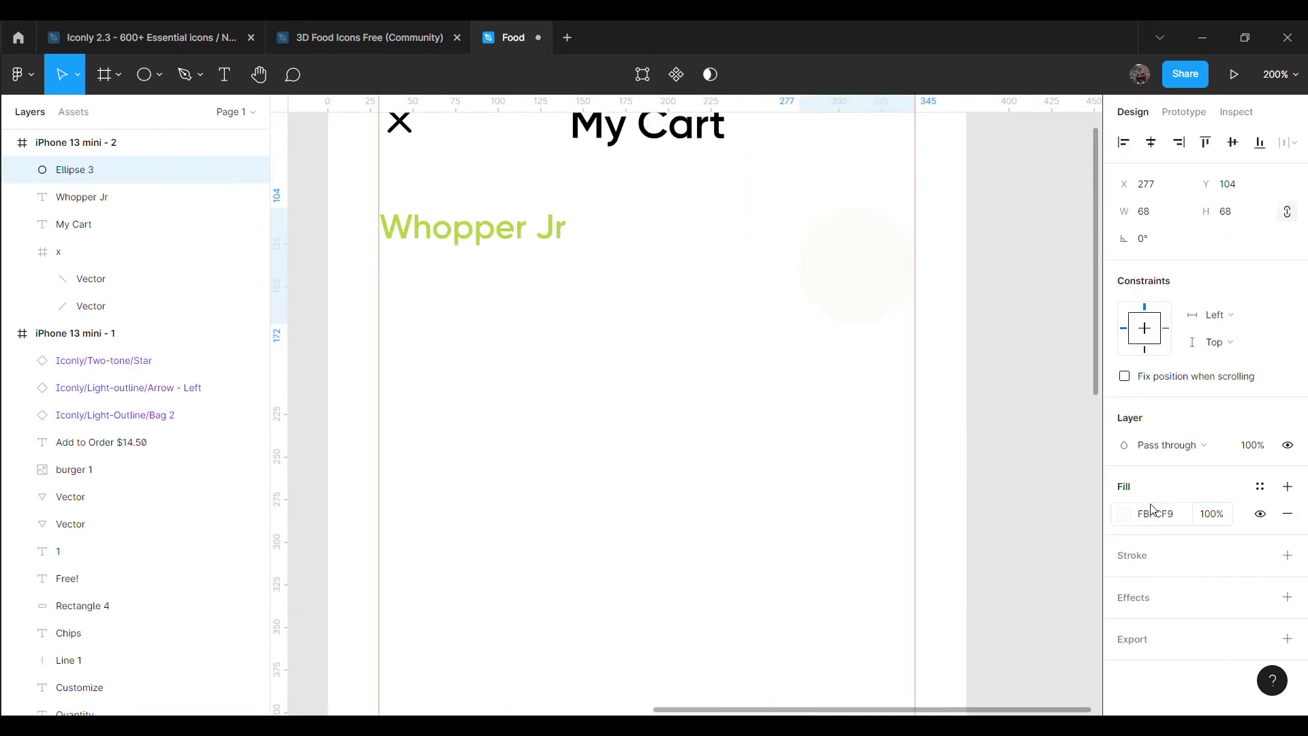
key(Escape)
Duplicate the burger image and scale it down onto the pale circle
scroll(529, 526, left, 5)
click(529, 526)
key(ctrl+d)
drag(422, 443, 777, 411)
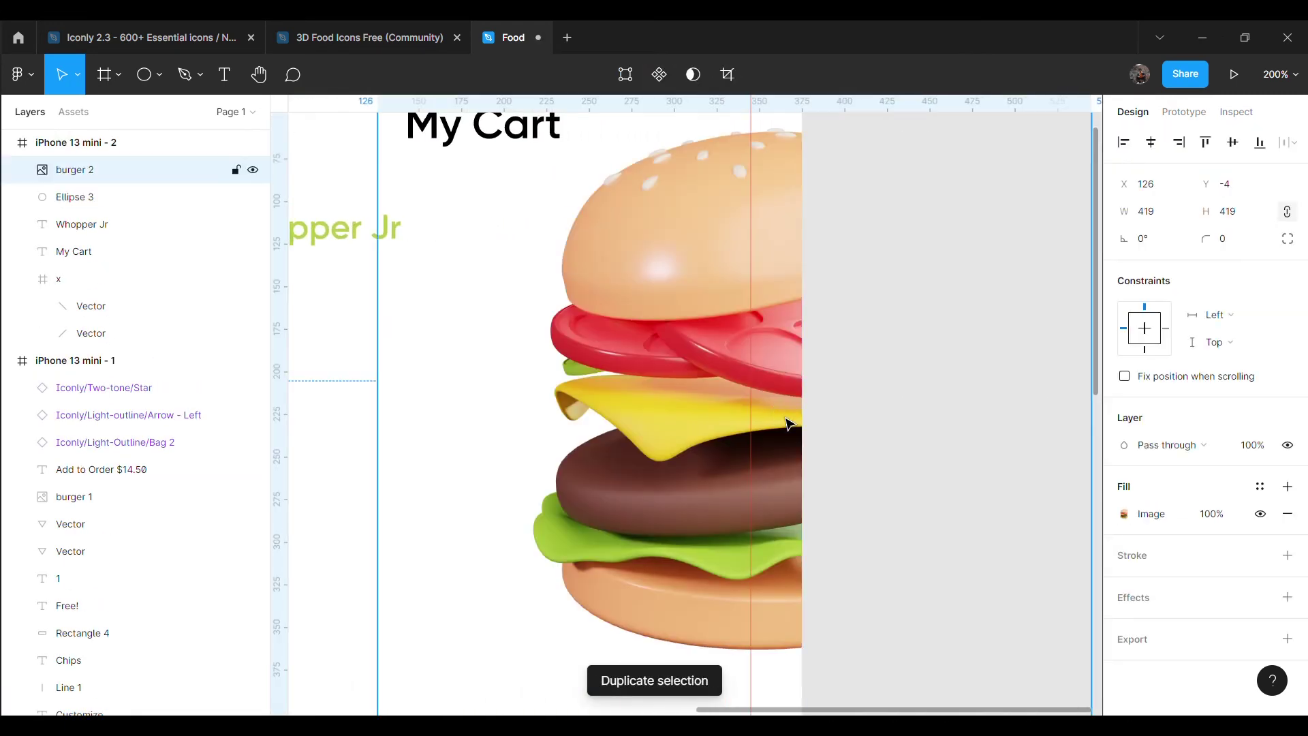
scroll(810, 552, down, 5)
mouse_move(793, 494)
mouse_down()
mouse_move(727, 432)
mouse_move(667, 304)
mouse_move(709, 535)
mouse_move(674, 382)
mouse_up()
scroll(729, 433, up, 2)
scroll(731, 435, up, 2)
drag(608, 323, 688, 286)
click(791, 354)
scroll(855, 406, up, 2)
scroll(770, 482, up, 3)
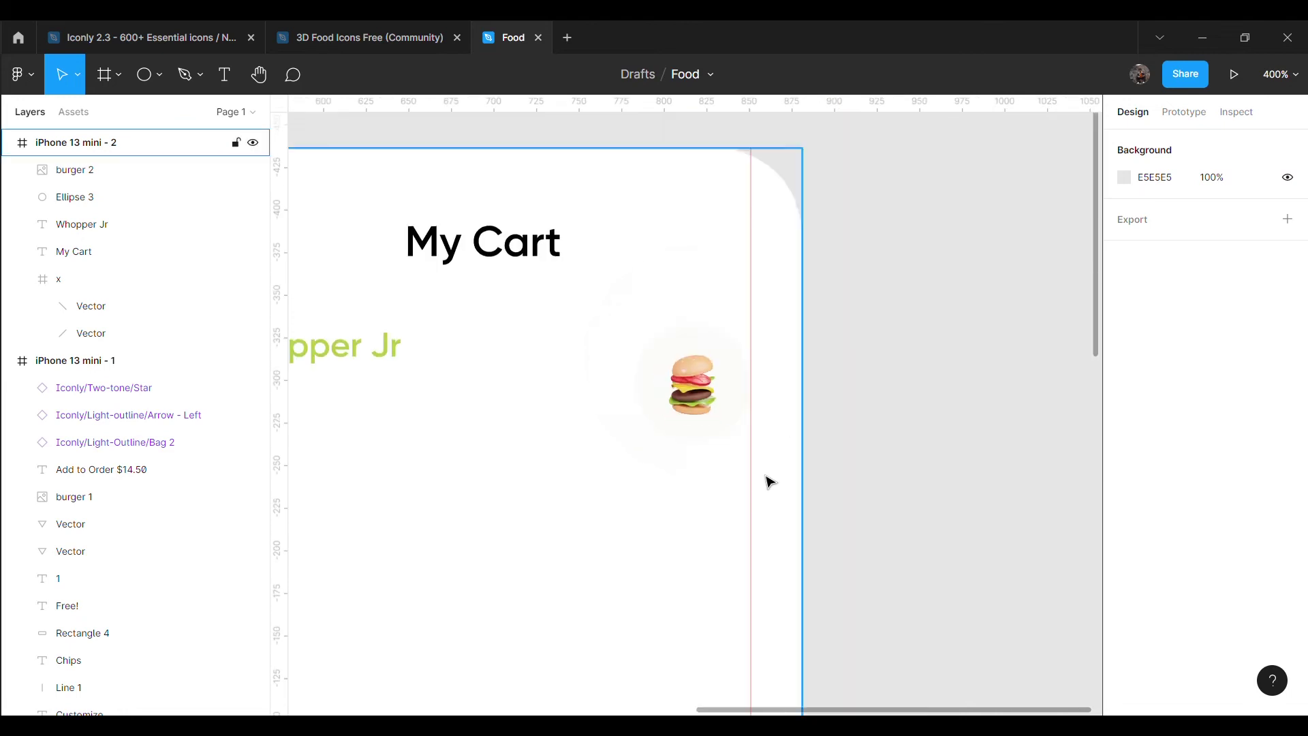
drag(943, 709, 842, 634)
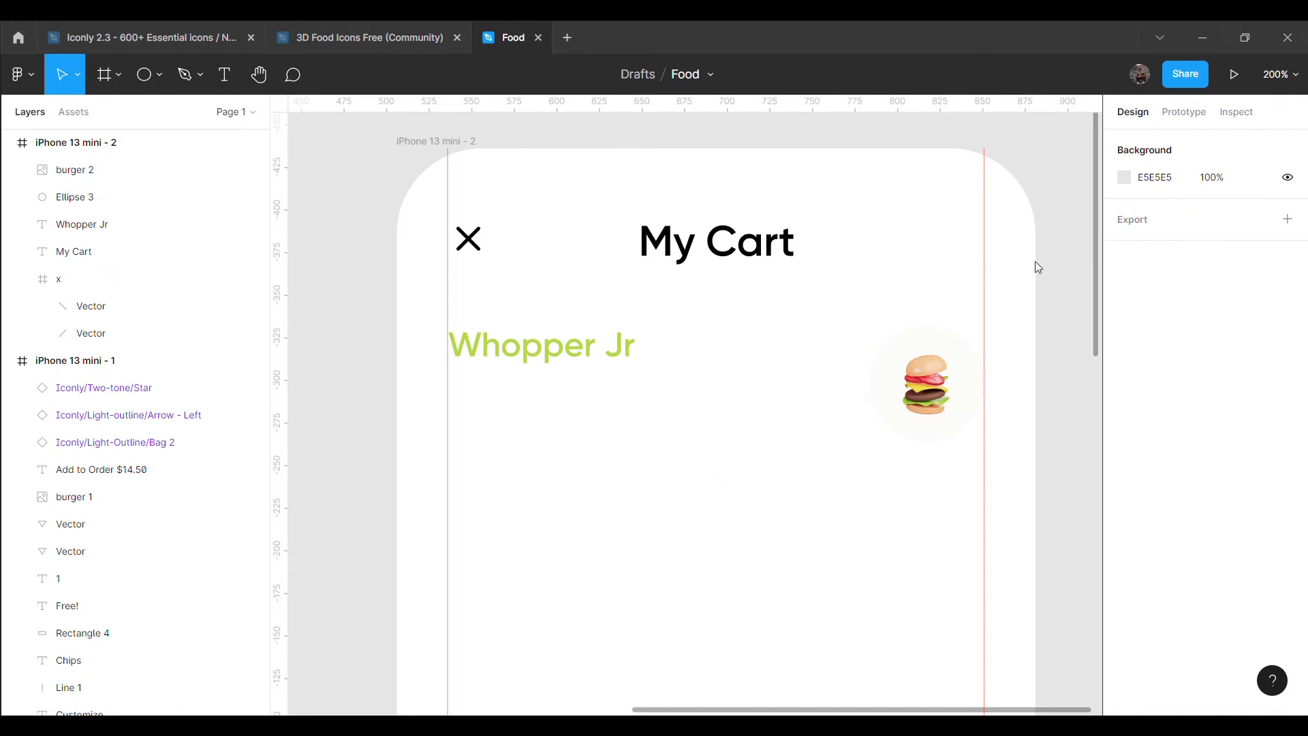
Add a 14-pt Gilroy-Medium 'With Extra Emerald Greens, Pickled Red Onions and Cucumber' description below Whopper Jr
key(t)
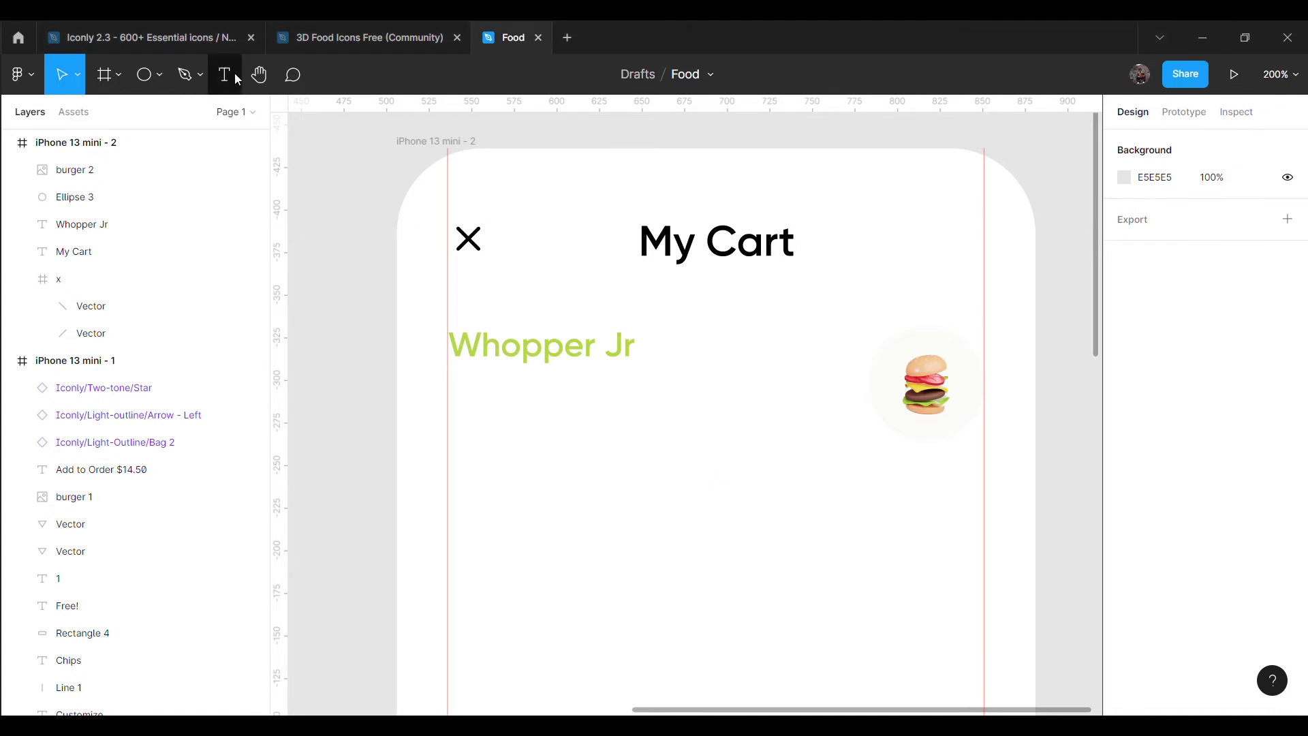
click(596, 538)
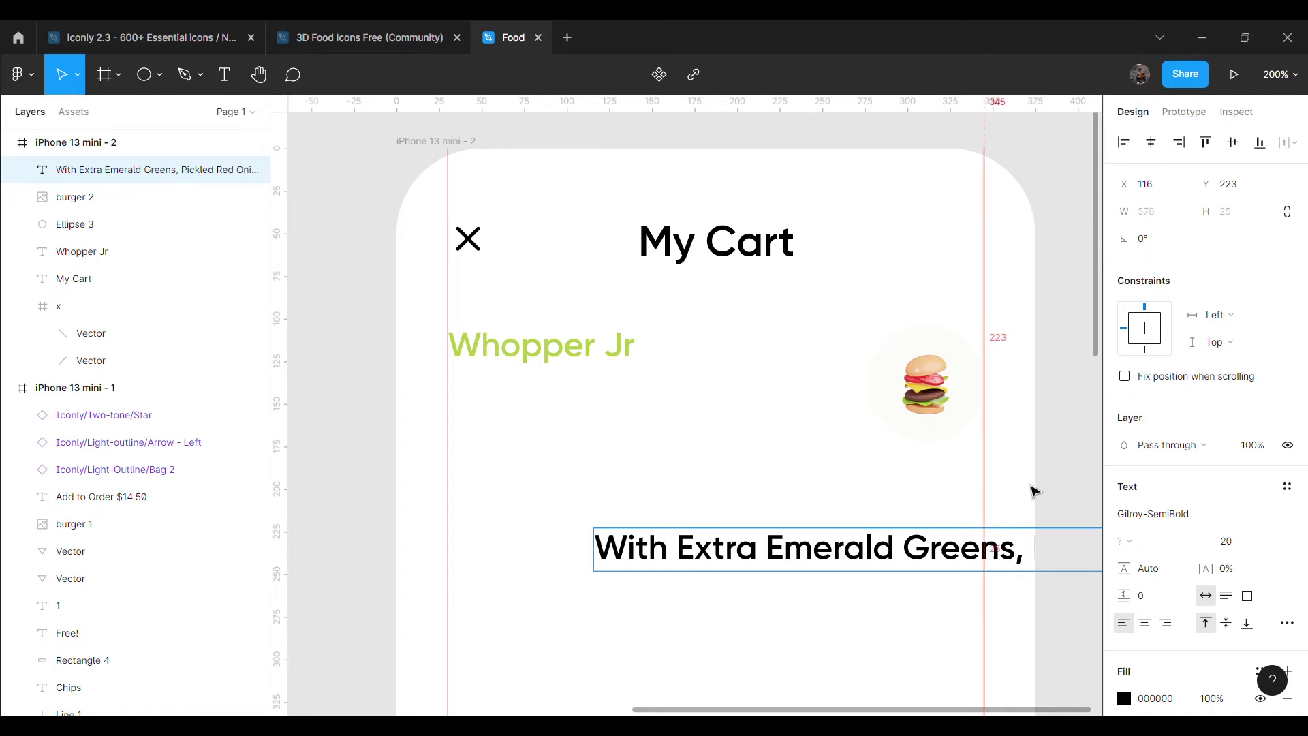
click(1227, 541)
text(14)
key(Return)
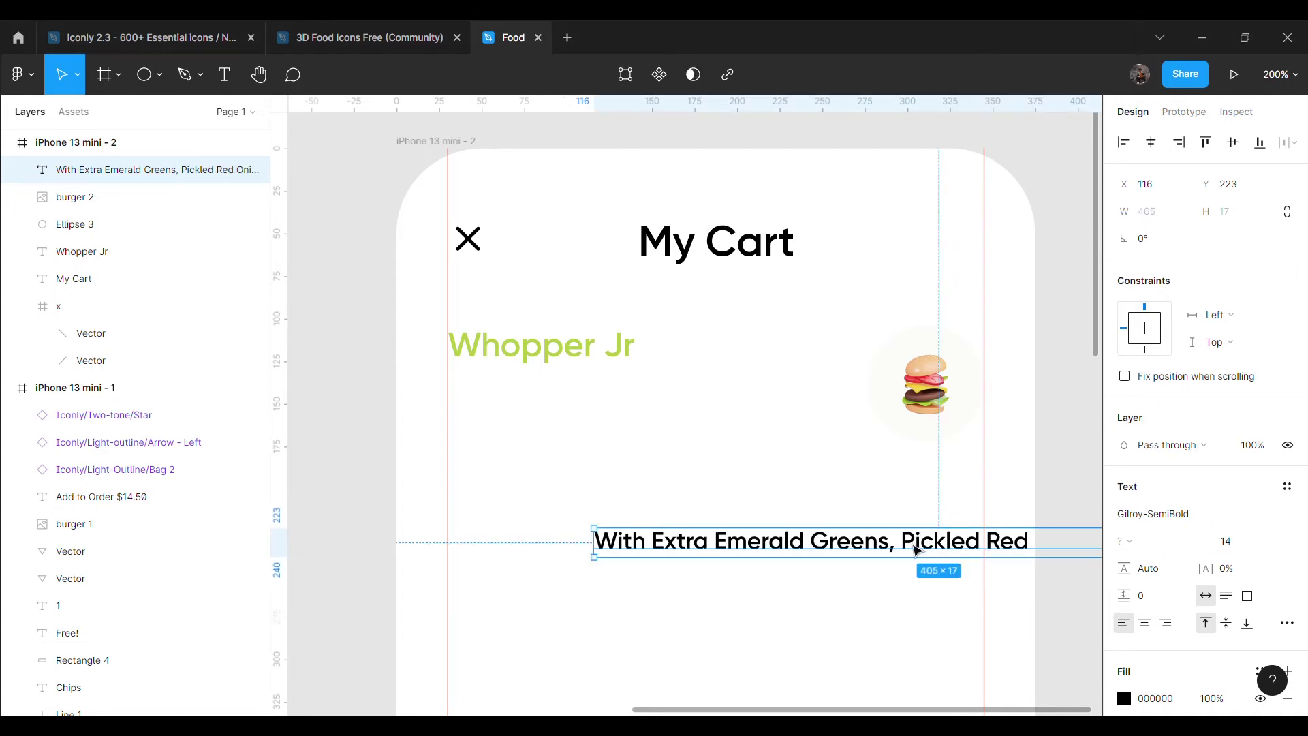
drag(916, 550, 711, 492)
drag(1081, 484, 753, 505)
click(1149, 514)
click(1158, 453)
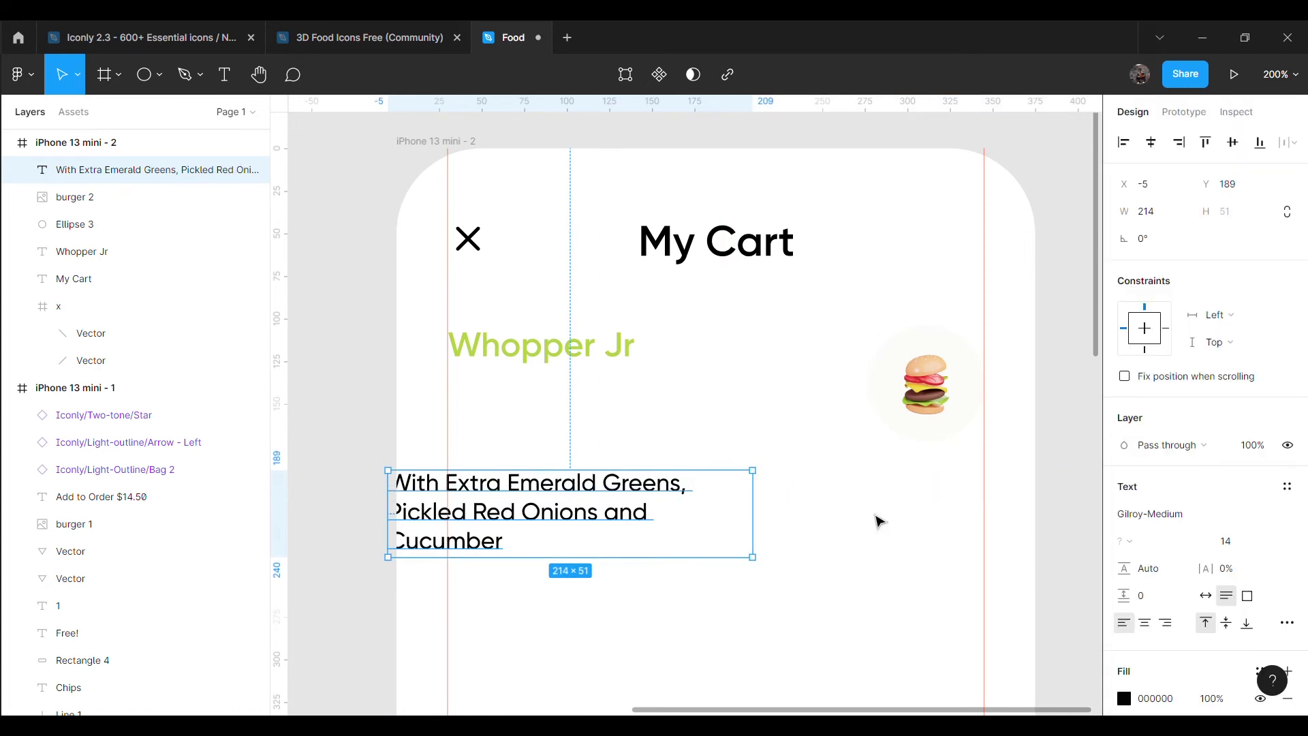
drag(583, 515, 642, 429)
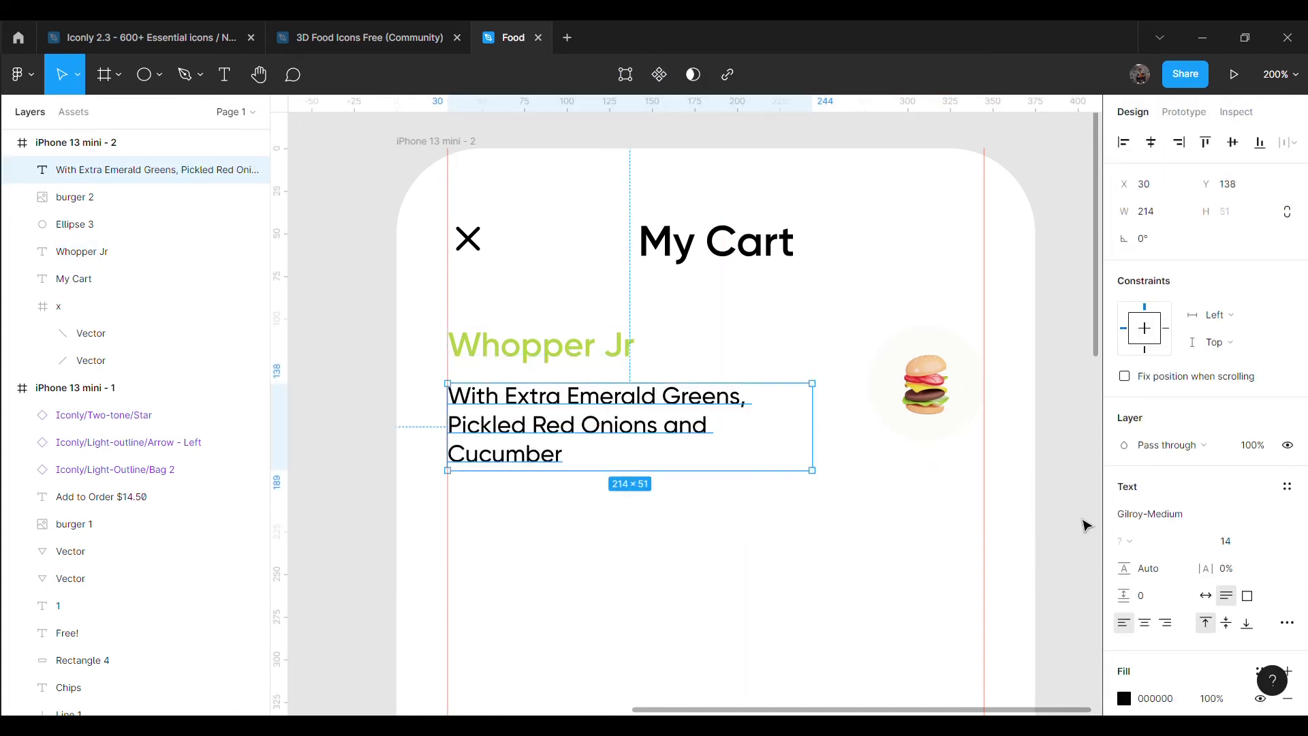
Give the description 1% letter spacing, D9D9D9 fill, and widen it to 235 for two lines
drag(1204, 568, 1213, 568)
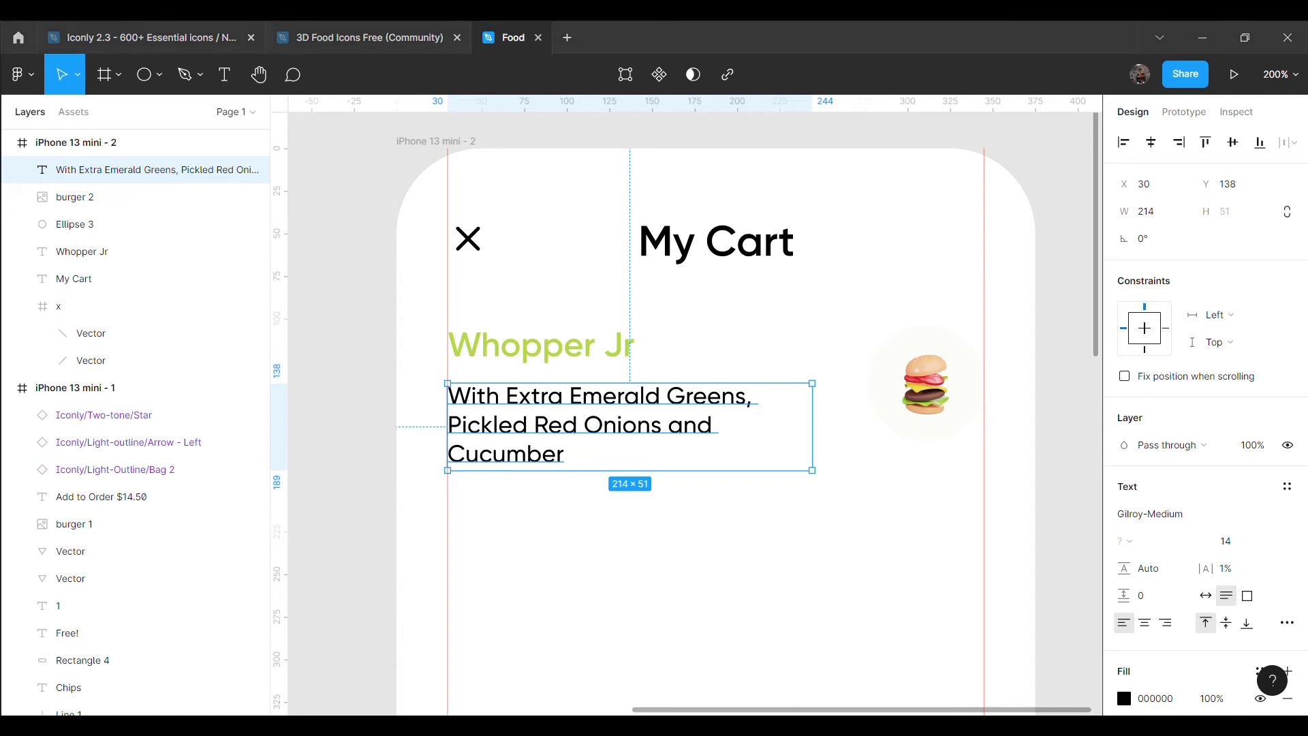
scroll(1199, 545, down, 3)
click(1124, 527)
click(1001, 635)
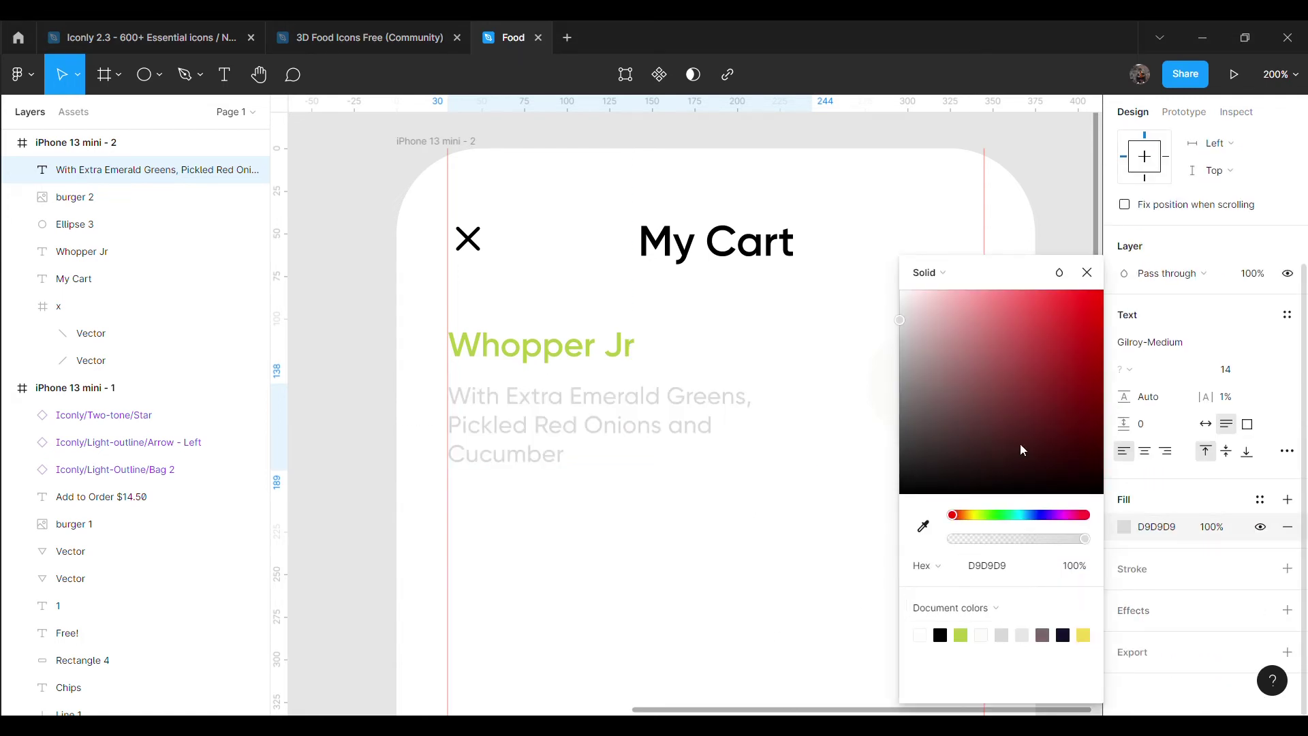
click(1067, 253)
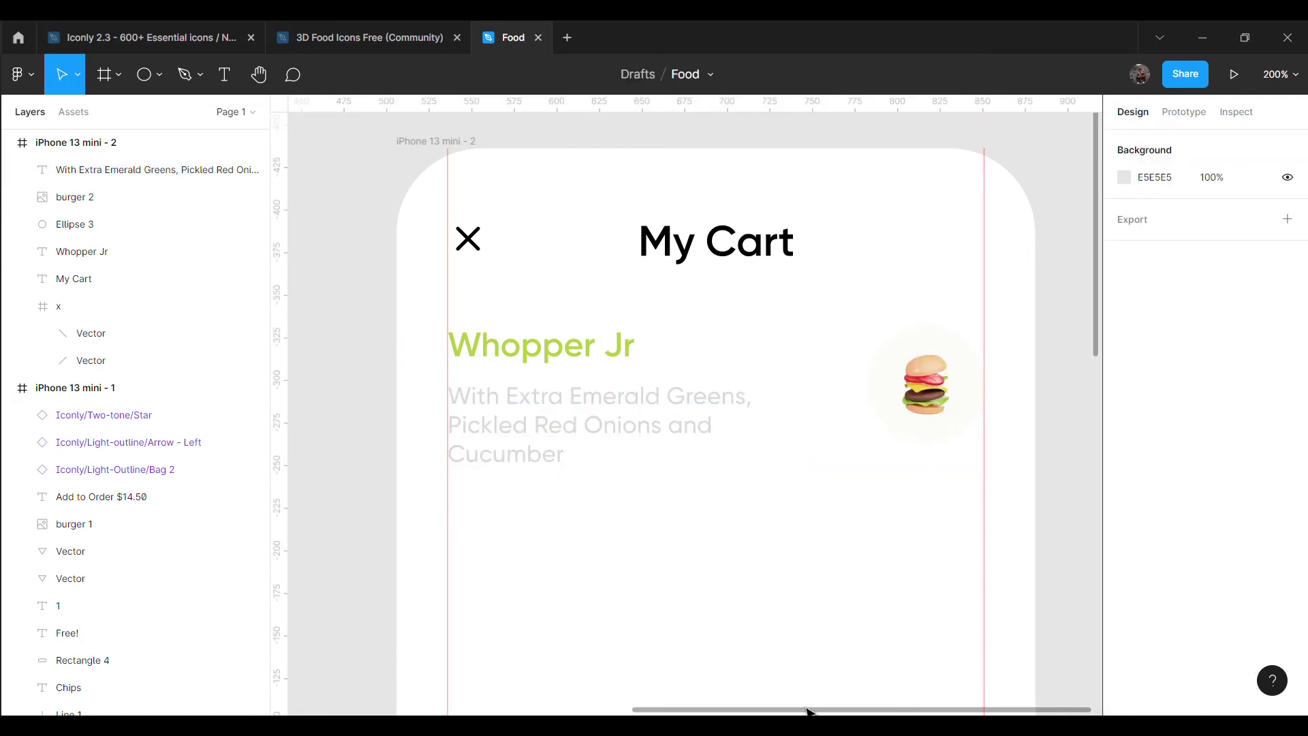
click(783, 426)
drag(812, 429, 860, 434)
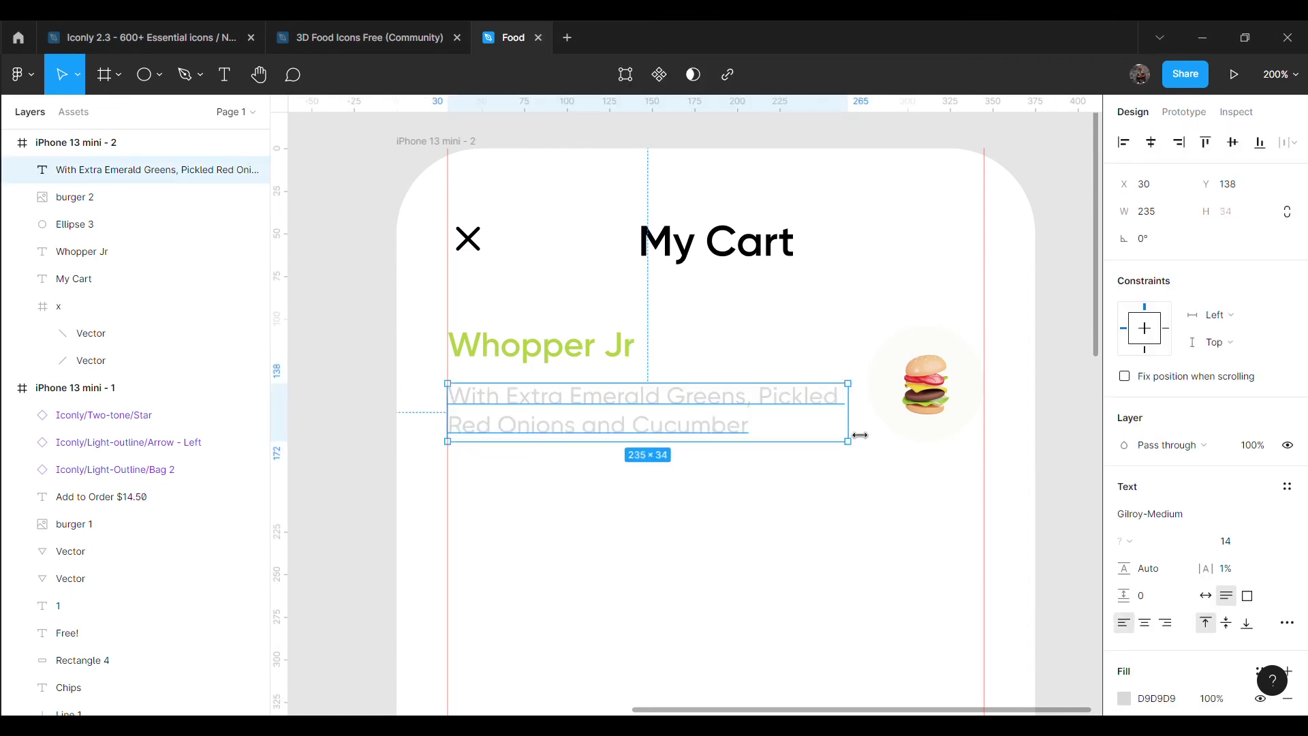
click(859, 435)
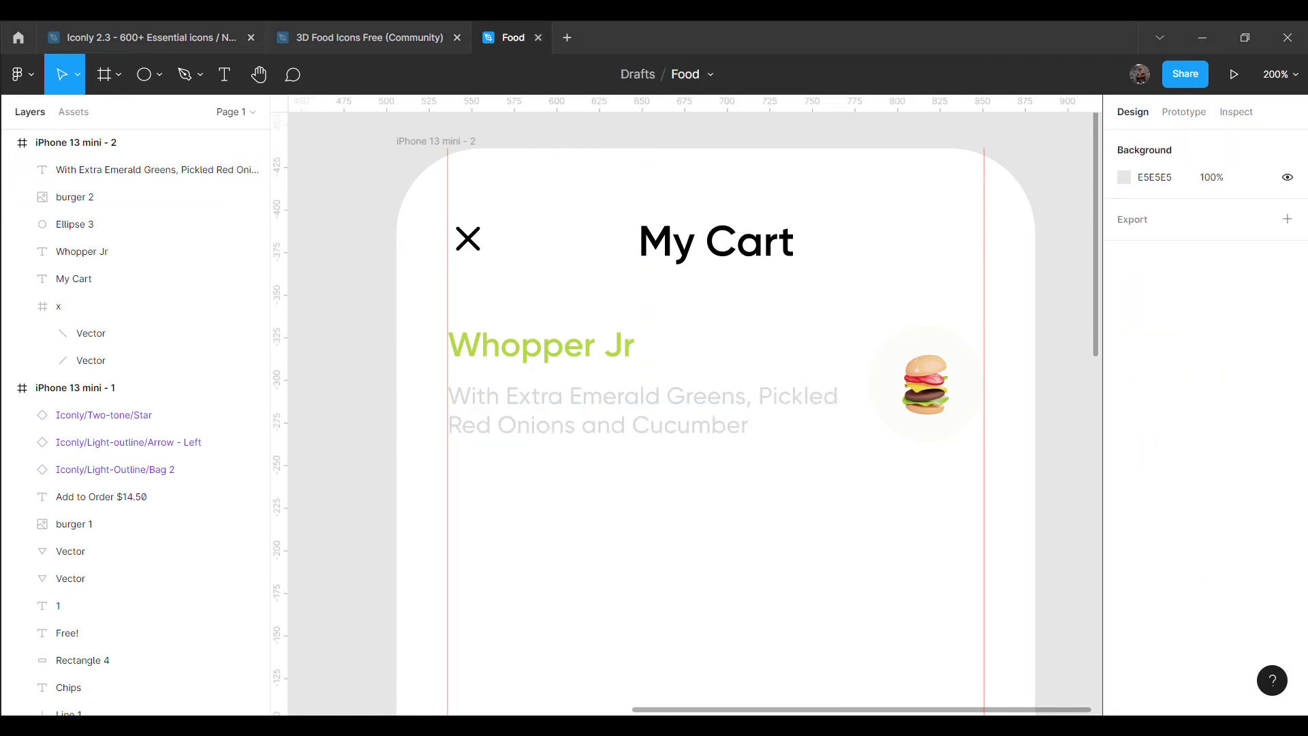
Copy the 340 Cal text from the burger screen into the My Cart screen
scroll(618, 543, left, 5)
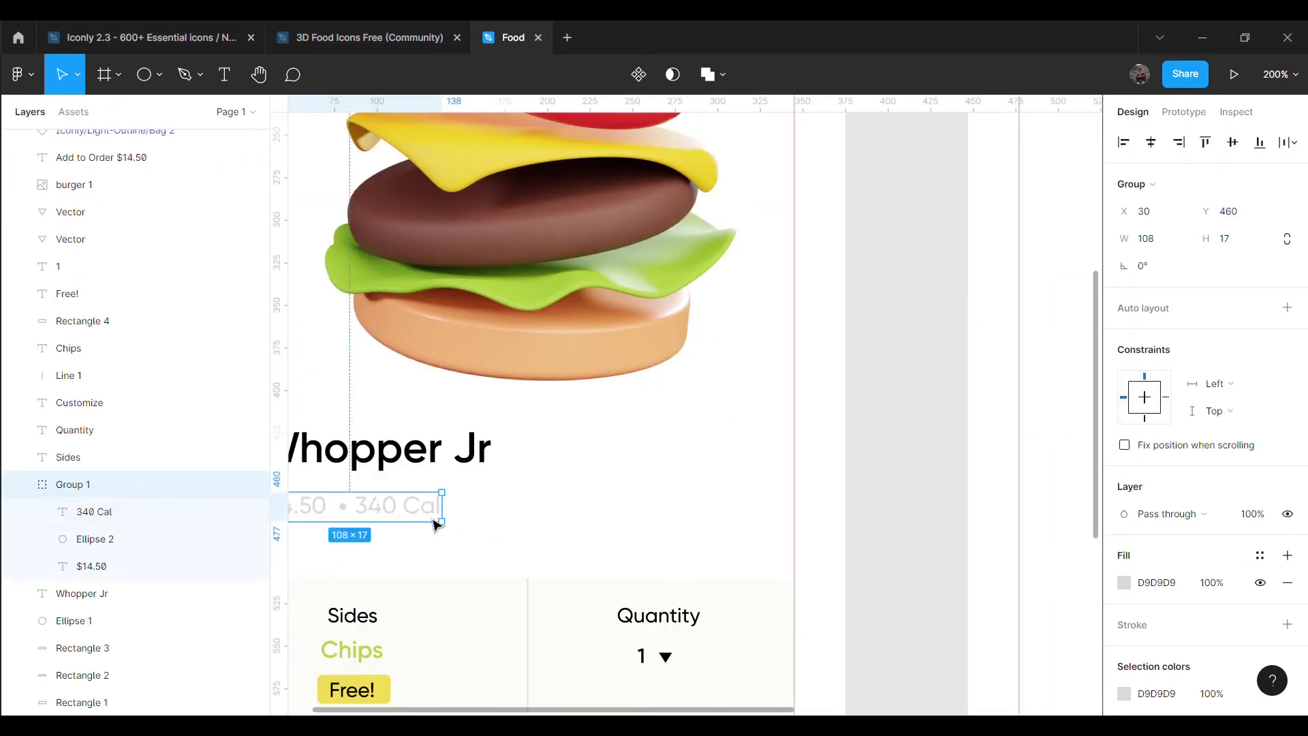
scroll(453, 613, down, 5)
double_click(398, 506)
key(ctrl+c)
scroll(754, 394, right, 10)
key(ctrl+v)
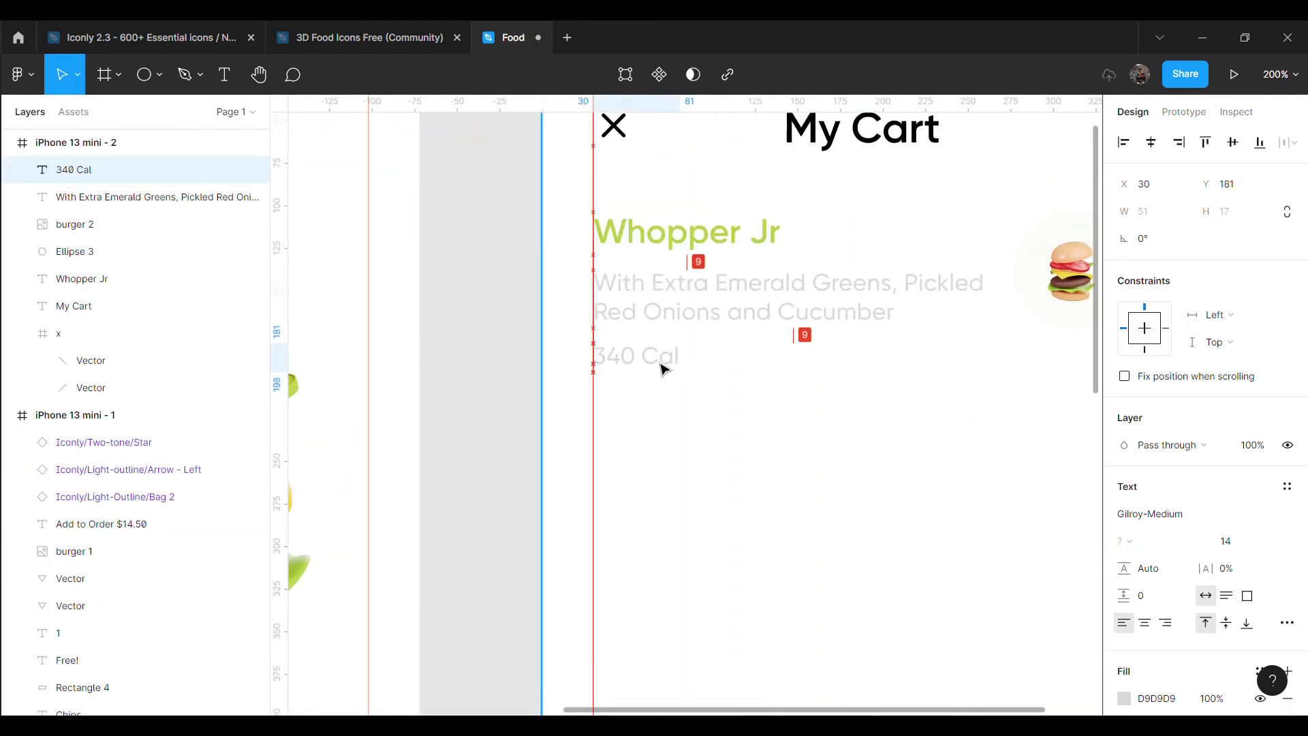
click(781, 451)
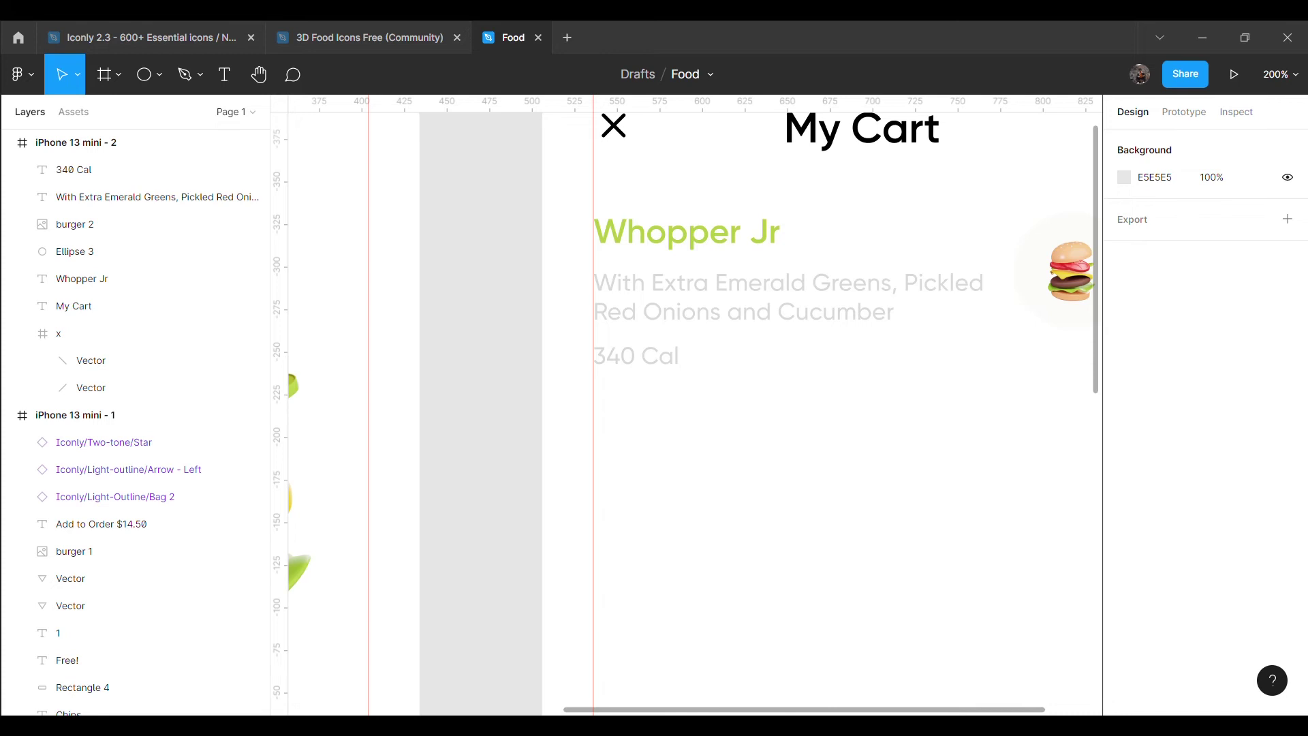
Change the pasted line to '340 Cal + Chips (100 Cal)' at font size 12
scroll(922, 545, up, 3)
scroll(987, 354, right, 5)
scroll(855, 710, down, 5)
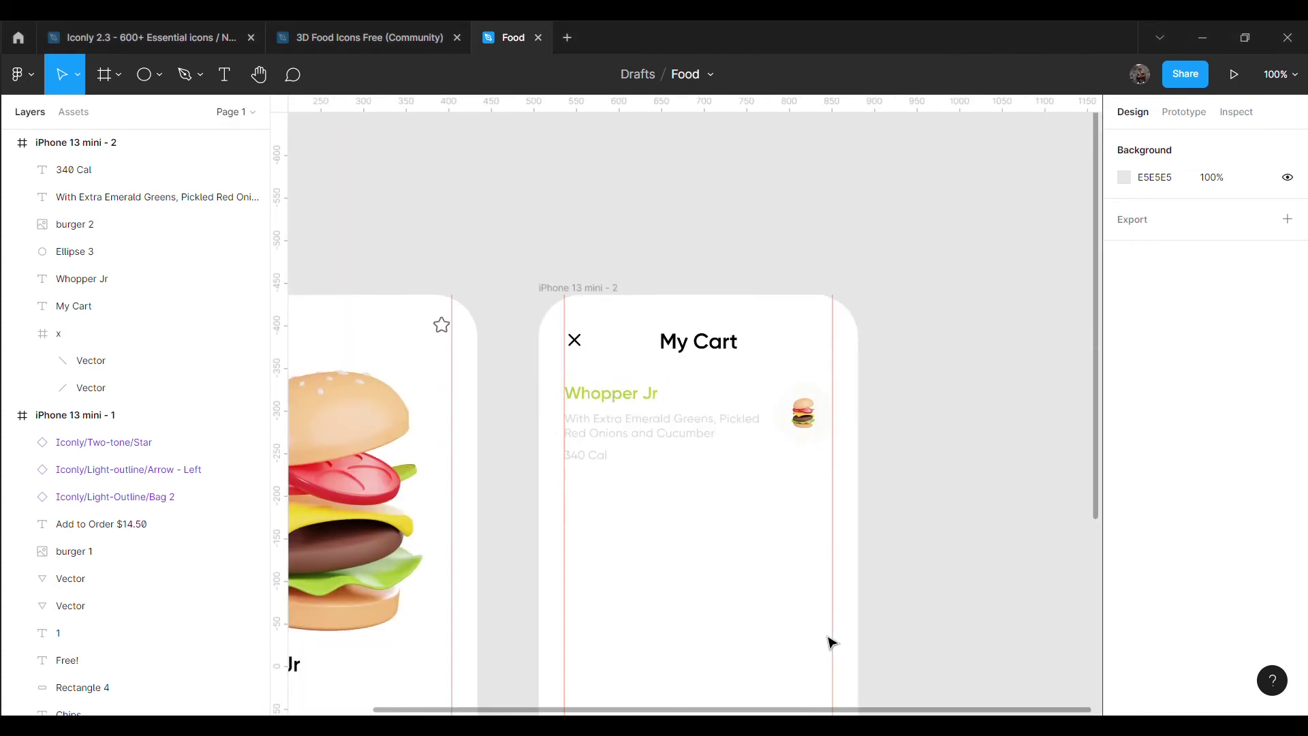
scroll(706, 605, left, 5)
scroll(832, 423, up, 2)
scroll(832, 423, right, 3)
scroll(832, 423, up, 3)
scroll(689, 504, right, 3)
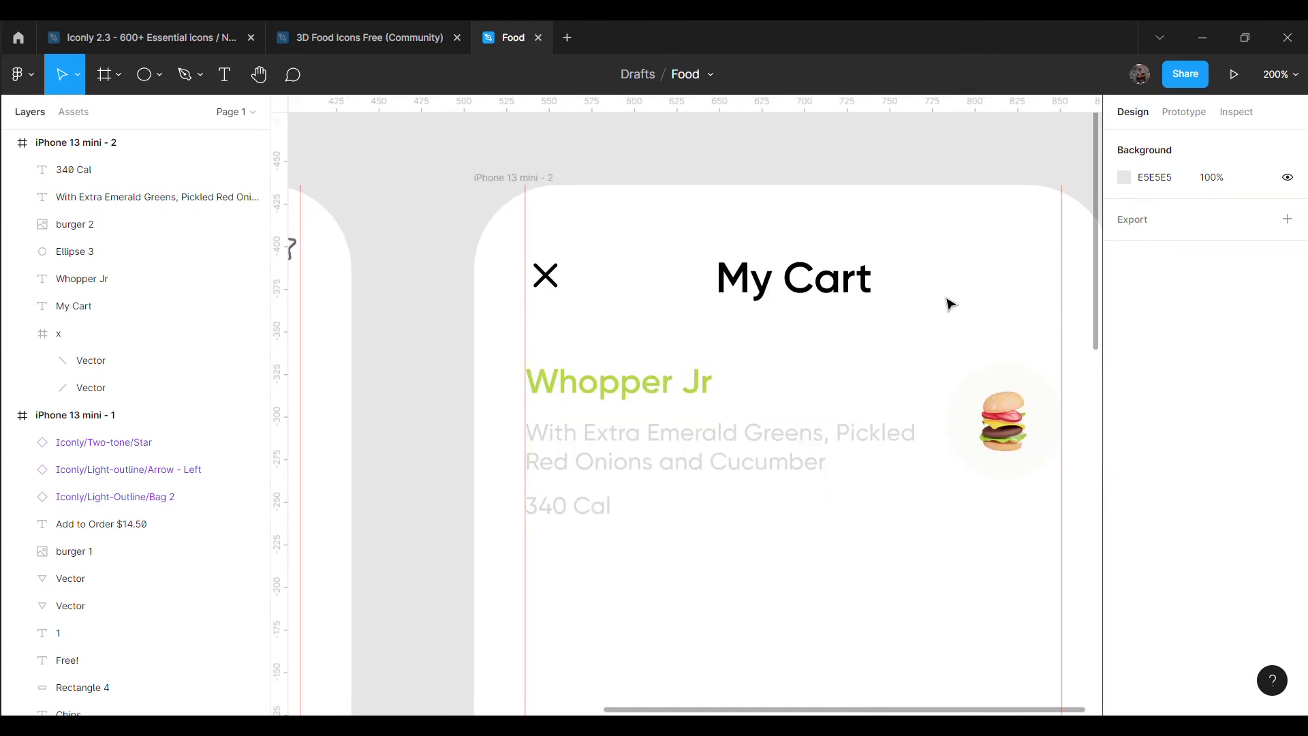
scroll(605, 513, right, 2)
click(545, 512)
key(Right)
key(Left)
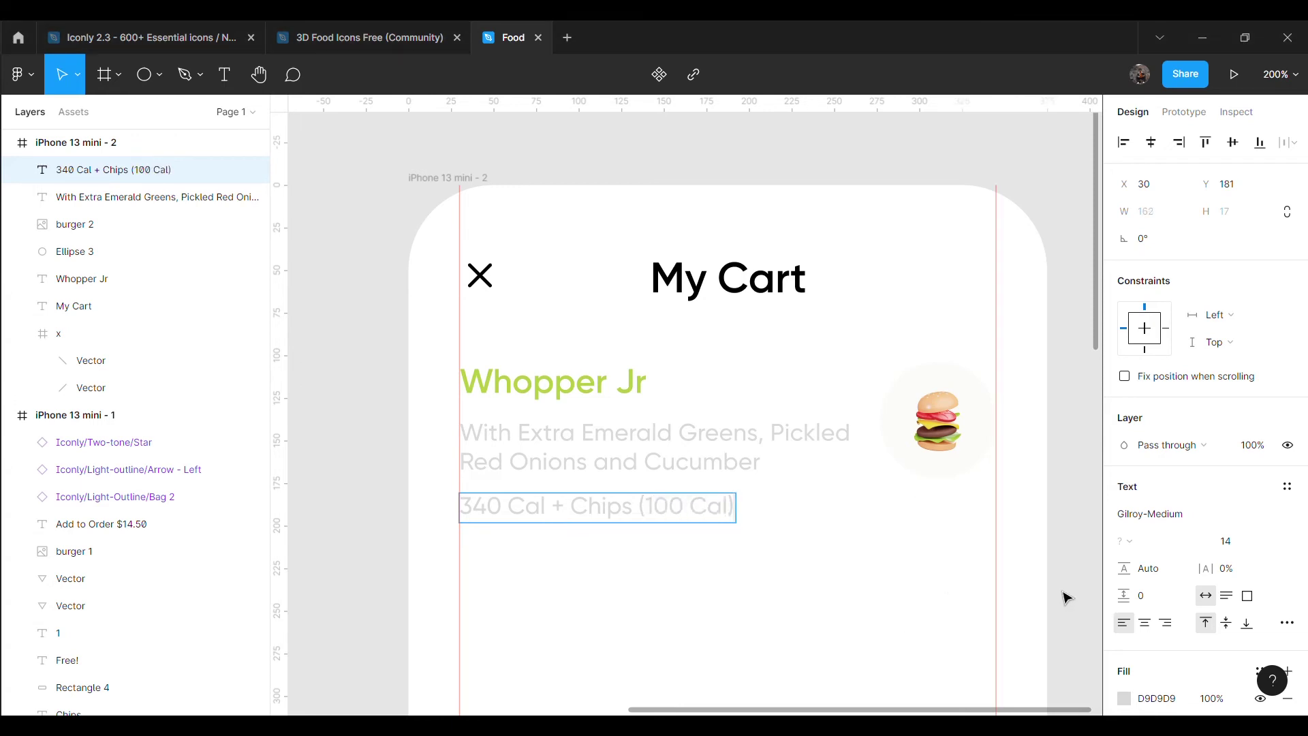
key(ctrl+shift+comma)
key(ctrl+shift+comma)
click(382, 447)
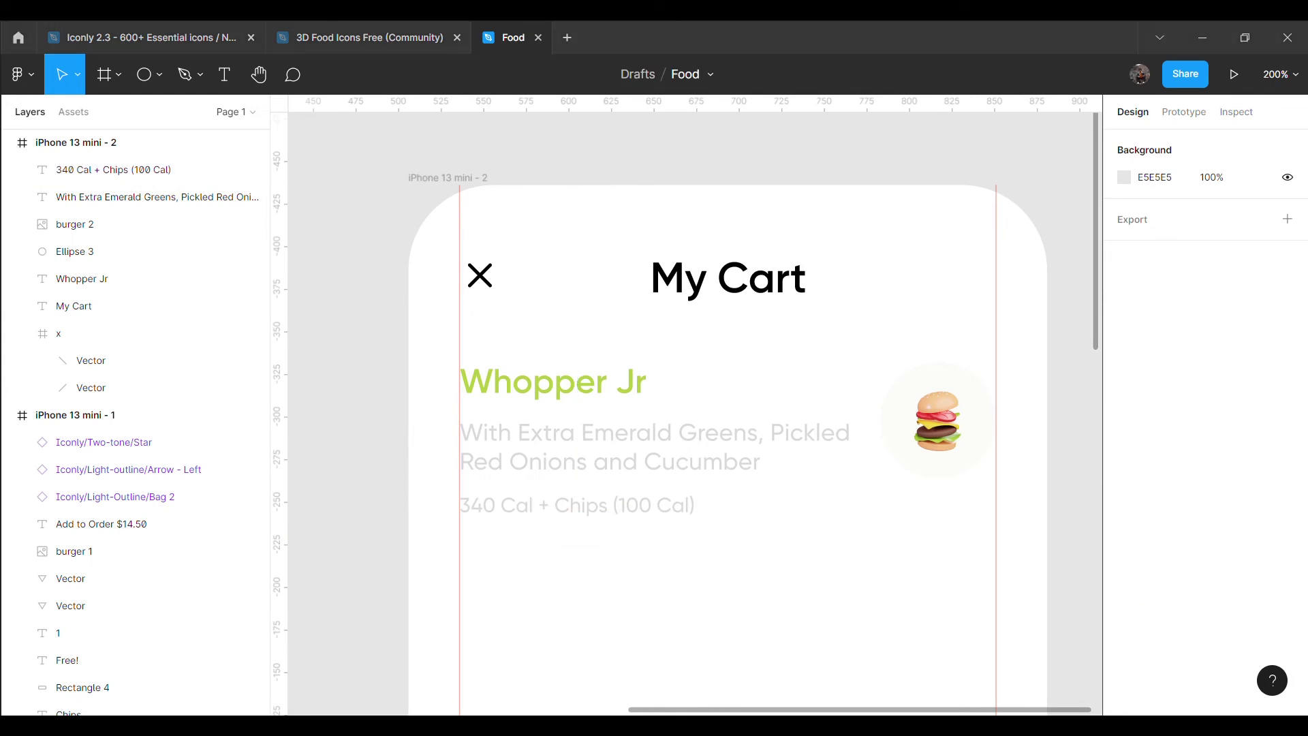
click(613, 521)
click(681, 518)
Zoom out and pan around to view both screens
key(shift+0)
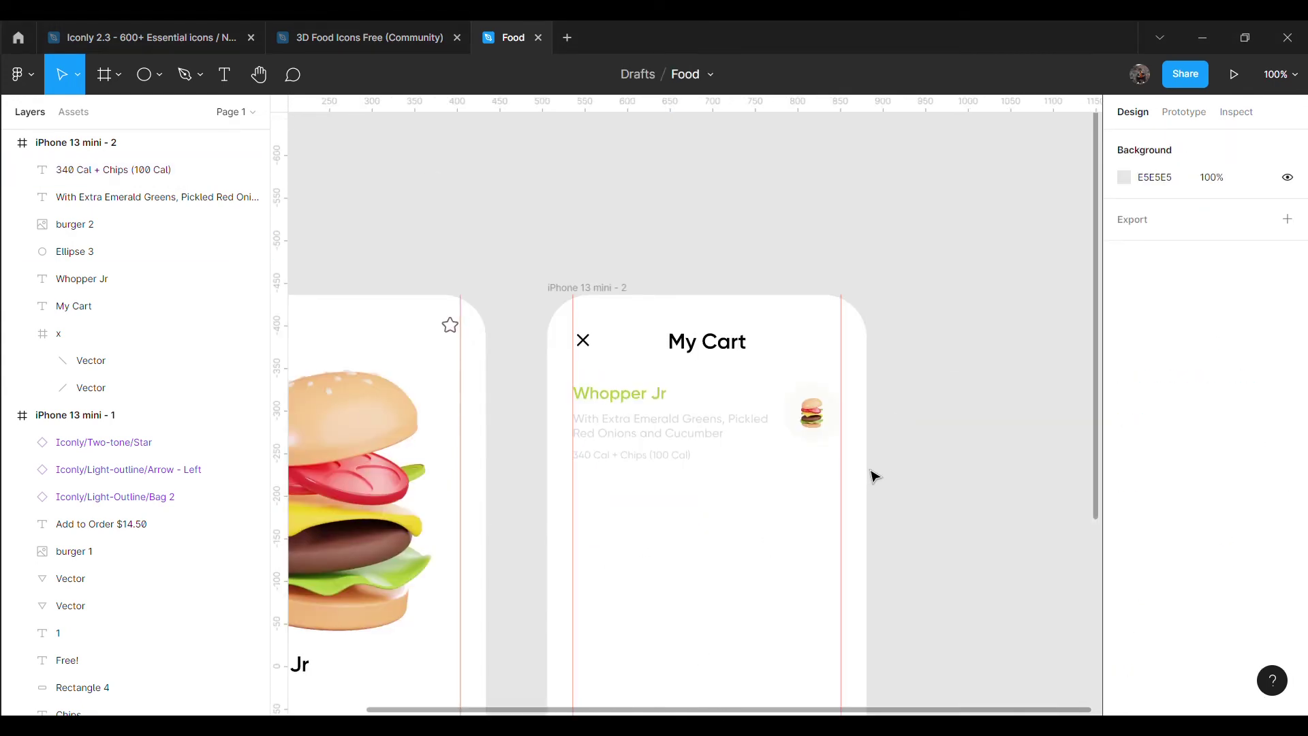
scroll(726, 657, left, 5)
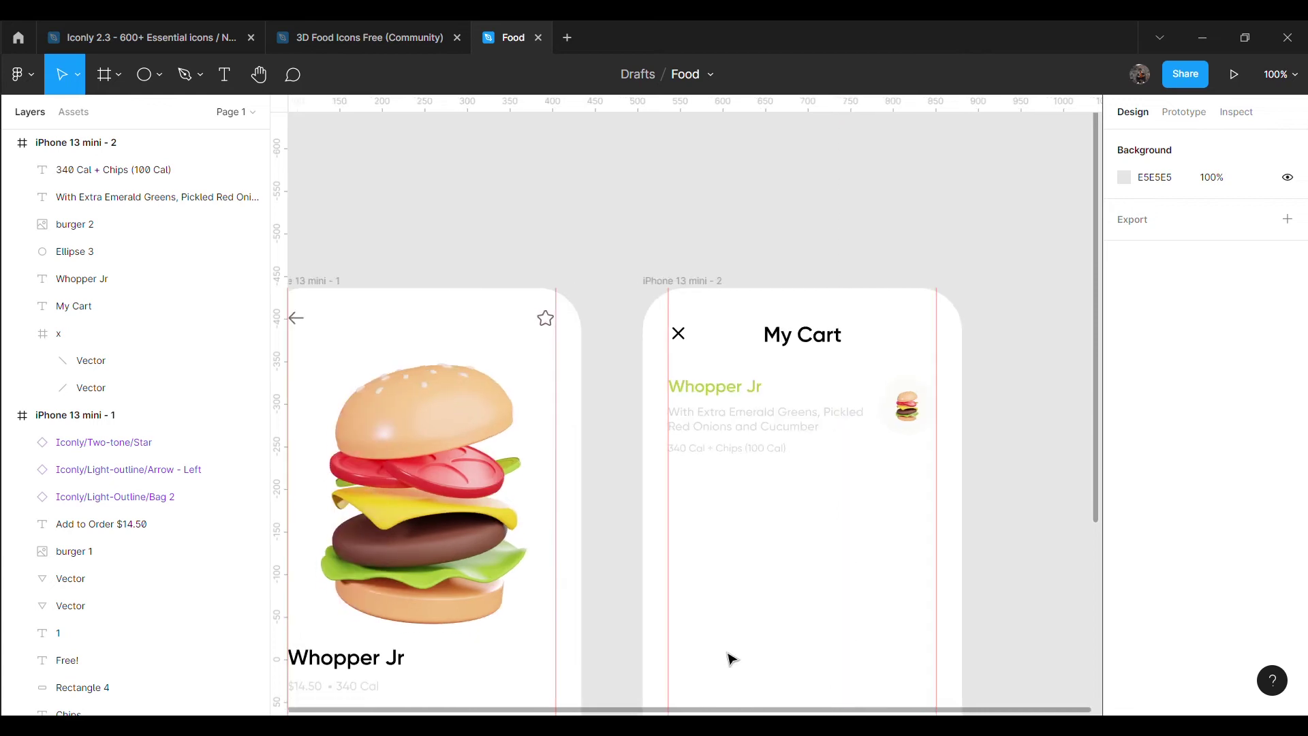
scroll(908, 575, up, 2)
scroll(1051, 470, up, 5)
scroll(1052, 470, down, 3)
scroll(797, 657, right, 2)
scroll(797, 656, down, 4)
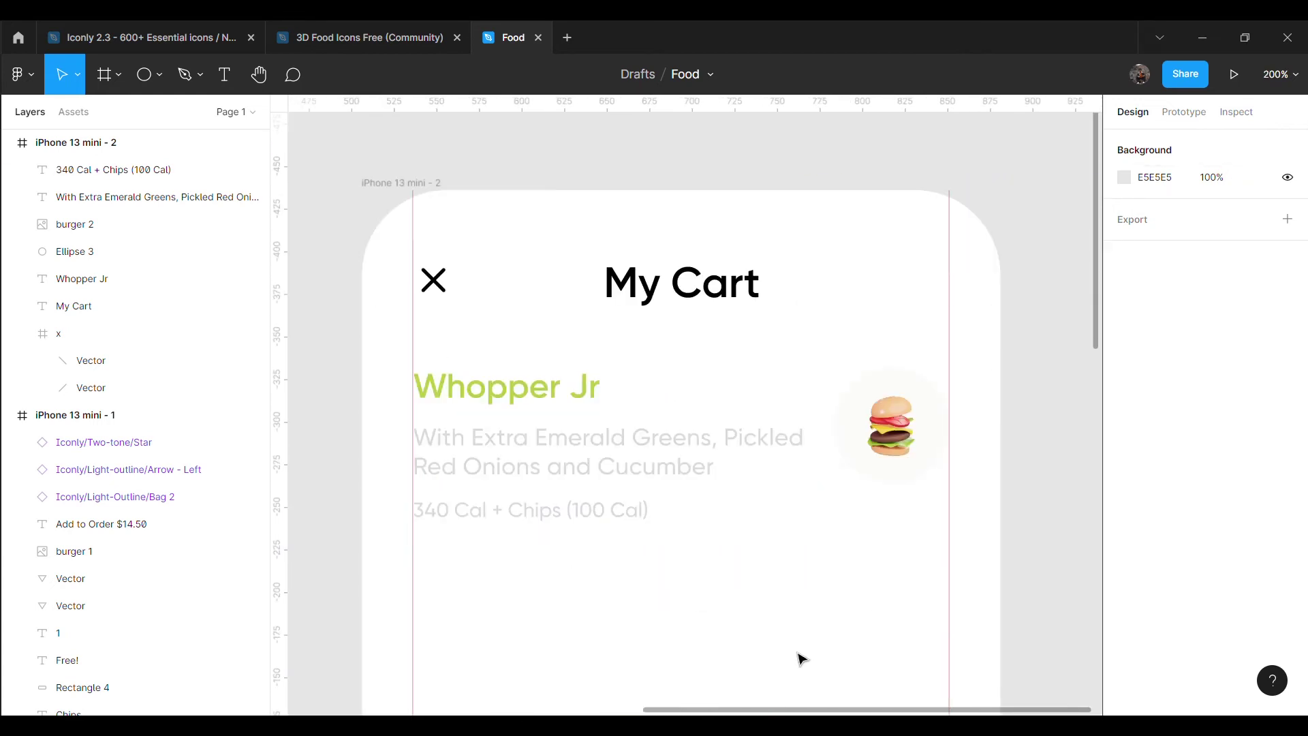
scroll(1063, 490, down, 2)
scroll(681, 340, down, 1)
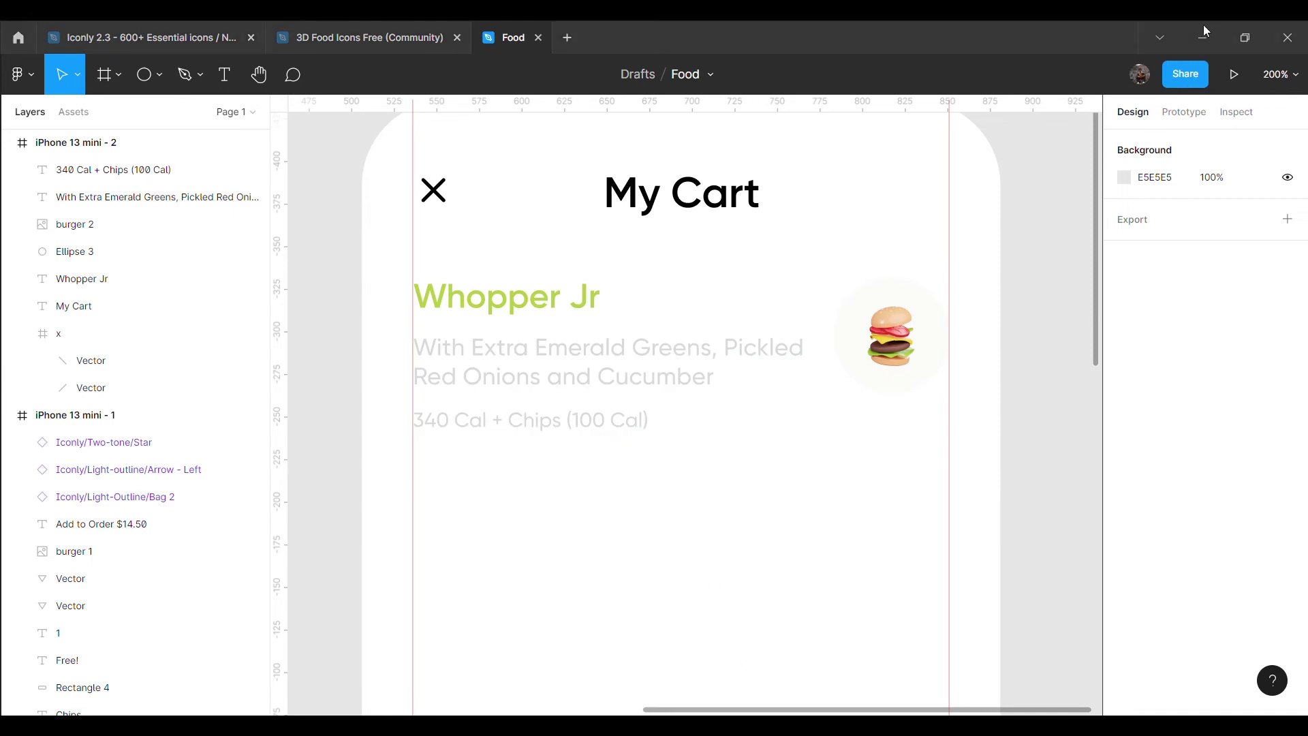
Draw a horizontal divider line across My Cart below the calorie line
click(159, 74)
click(141, 134)
scroll(491, 683, left, 5)
scroll(456, 613, down, 5)
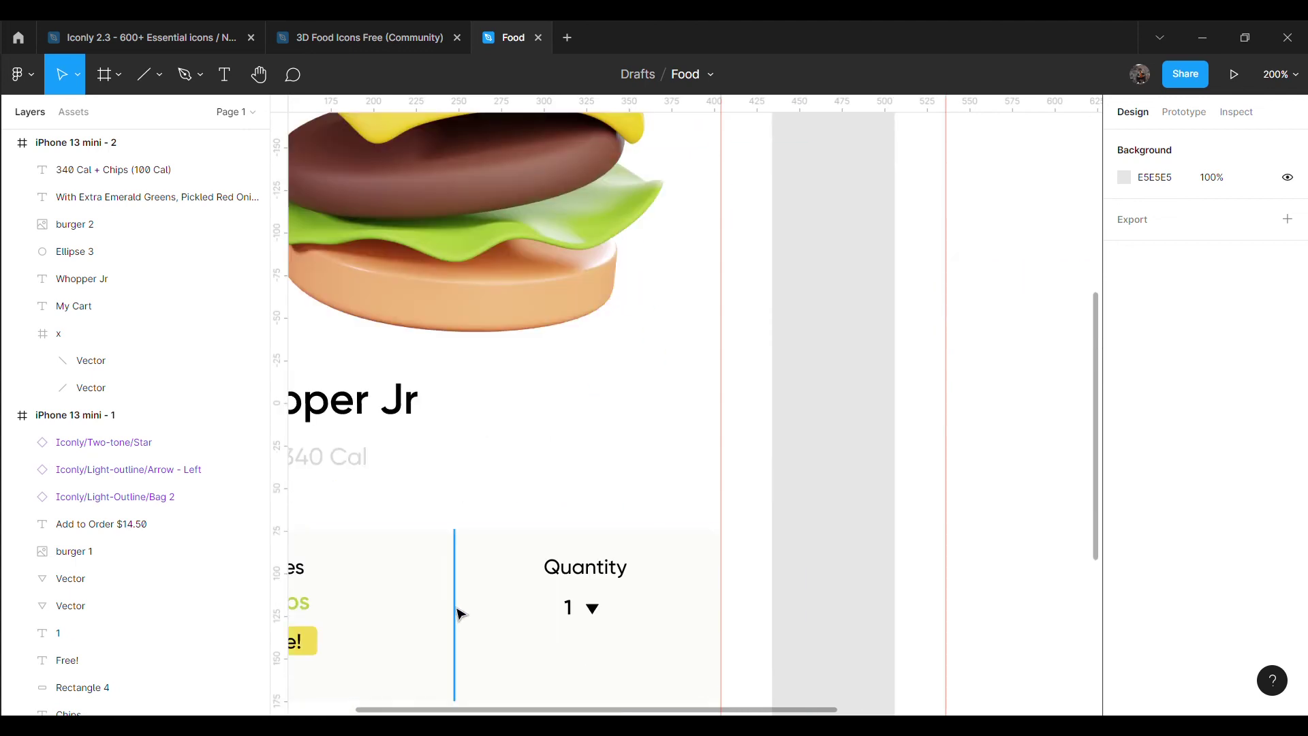
drag(454, 528, 454, 700)
click(820, 490)
scroll(802, 613, right, 10)
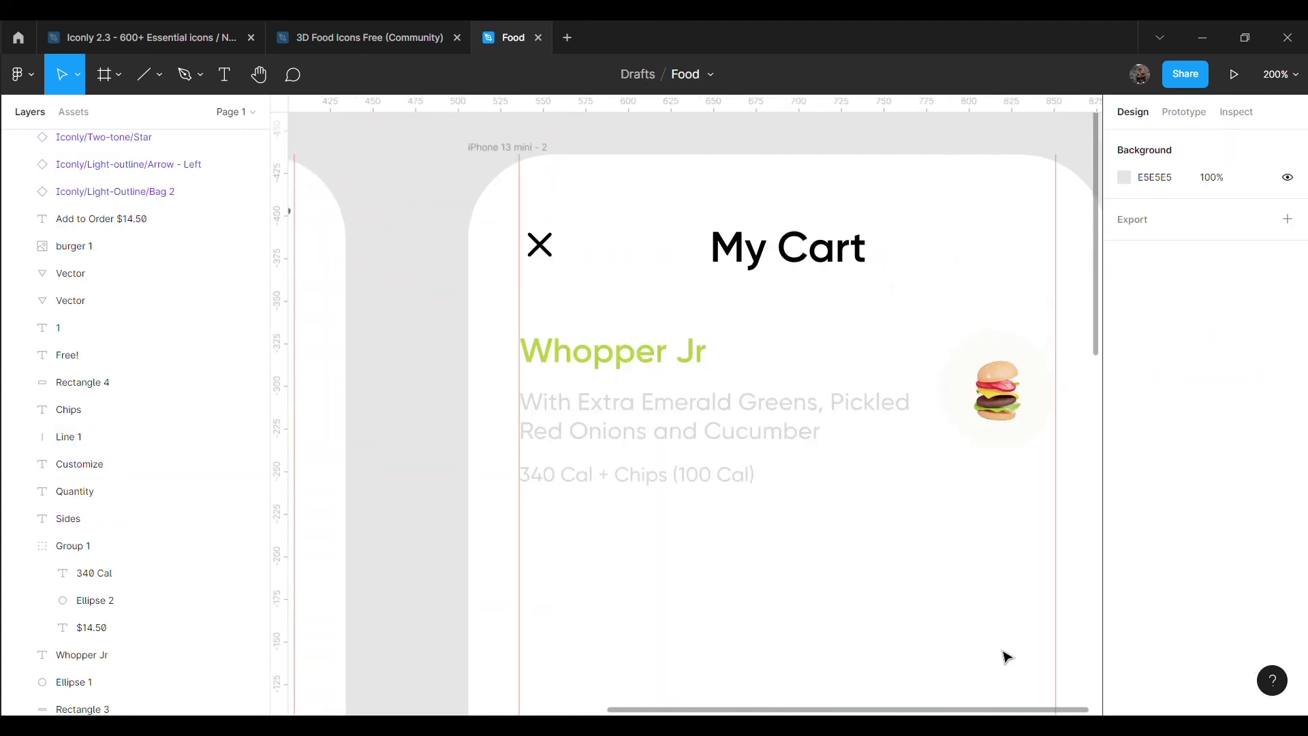
key(l)
drag(479, 554, 962, 555)
Give the divider an E5E5E5 stroke and stretch it across the content width
click(1152, 555)
text(E5E5E5)
key(Return)
drag(755, 563, 716, 502)
drag(926, 496, 980, 505)
click(1035, 525)
Duplicate the burger screen's Quantity label onto My Cart beneath the divider
scroll(729, 430, down, 3)
scroll(694, 408, left, 5)
click(563, 610)
key(ctrl+d)
scroll(815, 420, right, 5)
drag(815, 421, 666, 363)
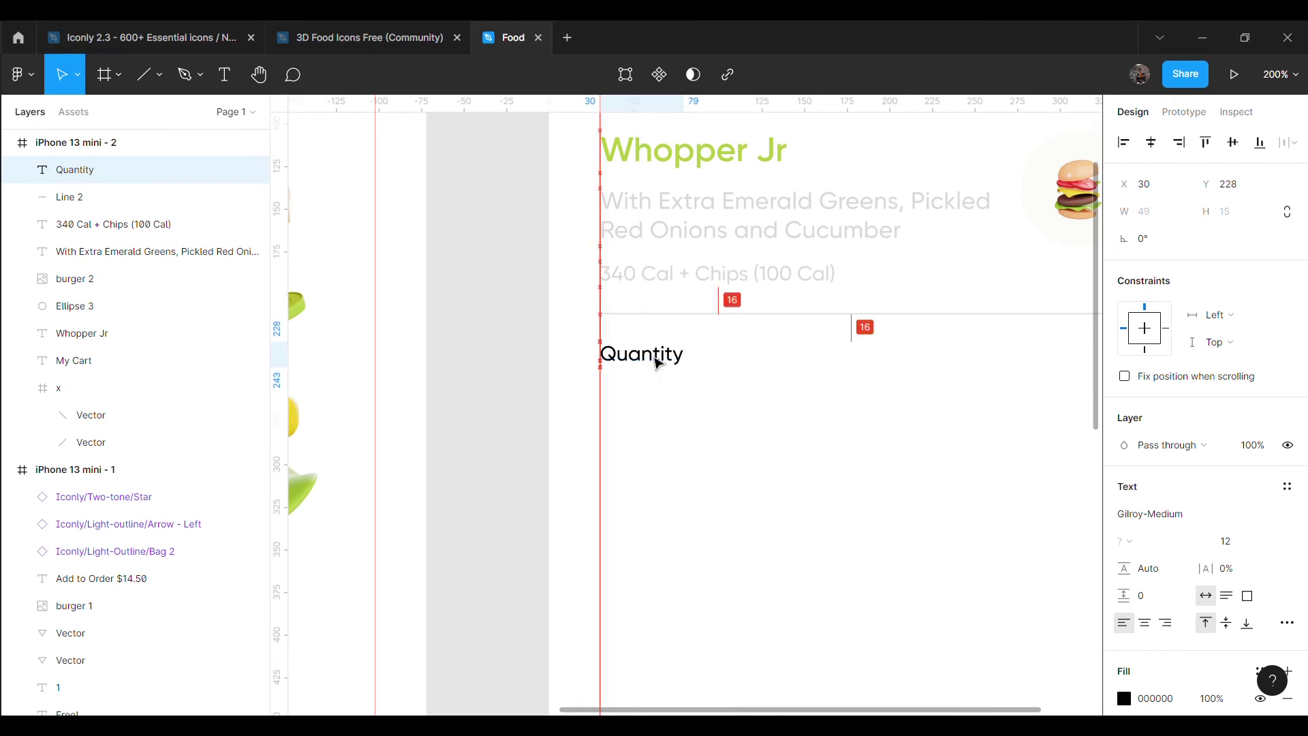
click(887, 555)
scroll(887, 555, up, 5)
scroll(888, 555, up, 1)
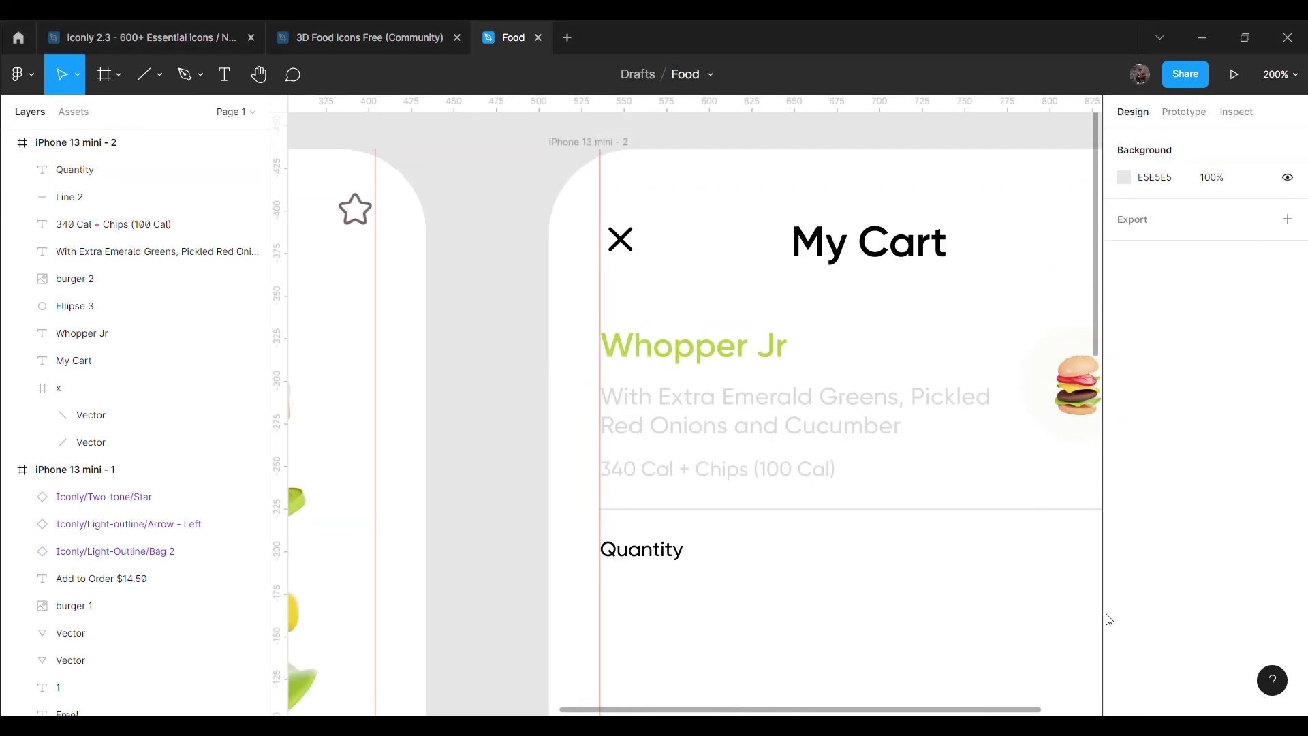
Colour the copied label yellow-green B2CD42 and make it read 'Quantity: 1'
click(642, 549)
click(1121, 525)
click(957, 631)
click(549, 525)
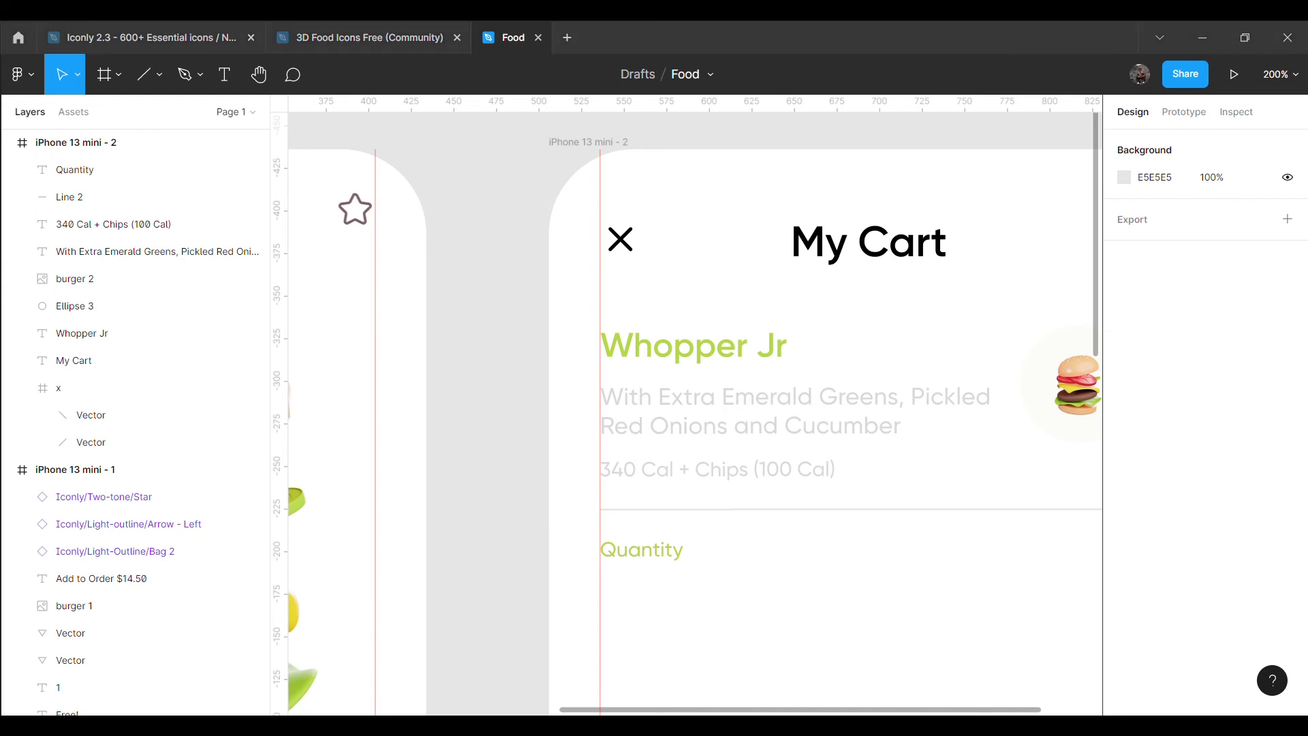
click(675, 552)
double_click(685, 555)
click(682, 554)
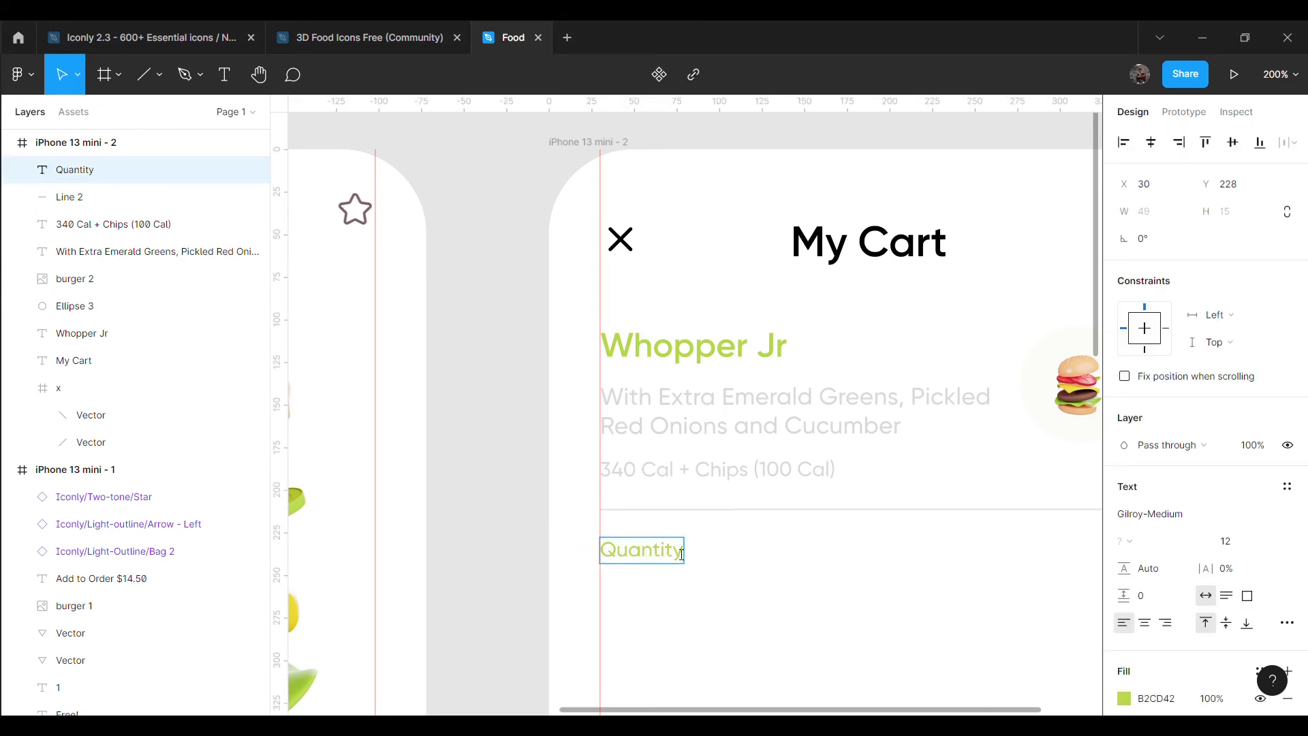
text(: 1)
key(Escape)
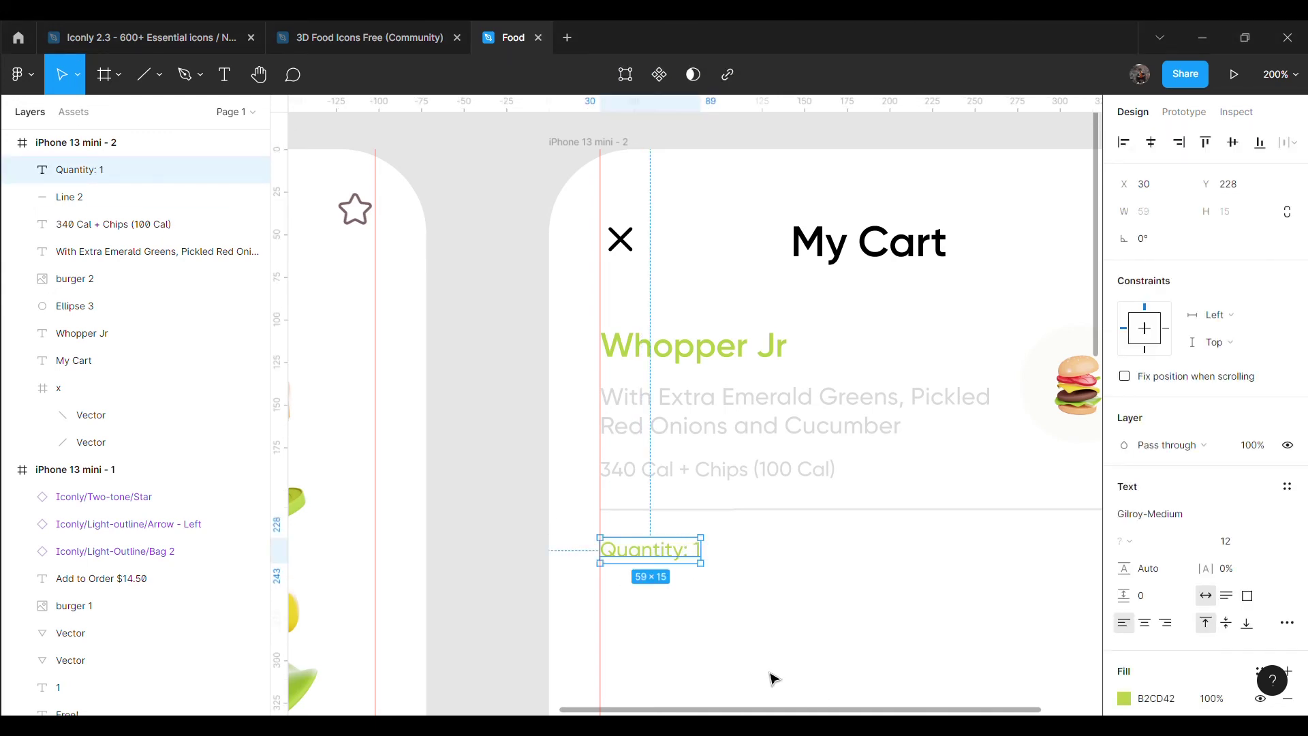
click(397, 292)
Copy the Arrow - Down 2 icon from Iconly into the My Cart screen
key(ctrl+Tab)
scroll(956, 438, down, 5)
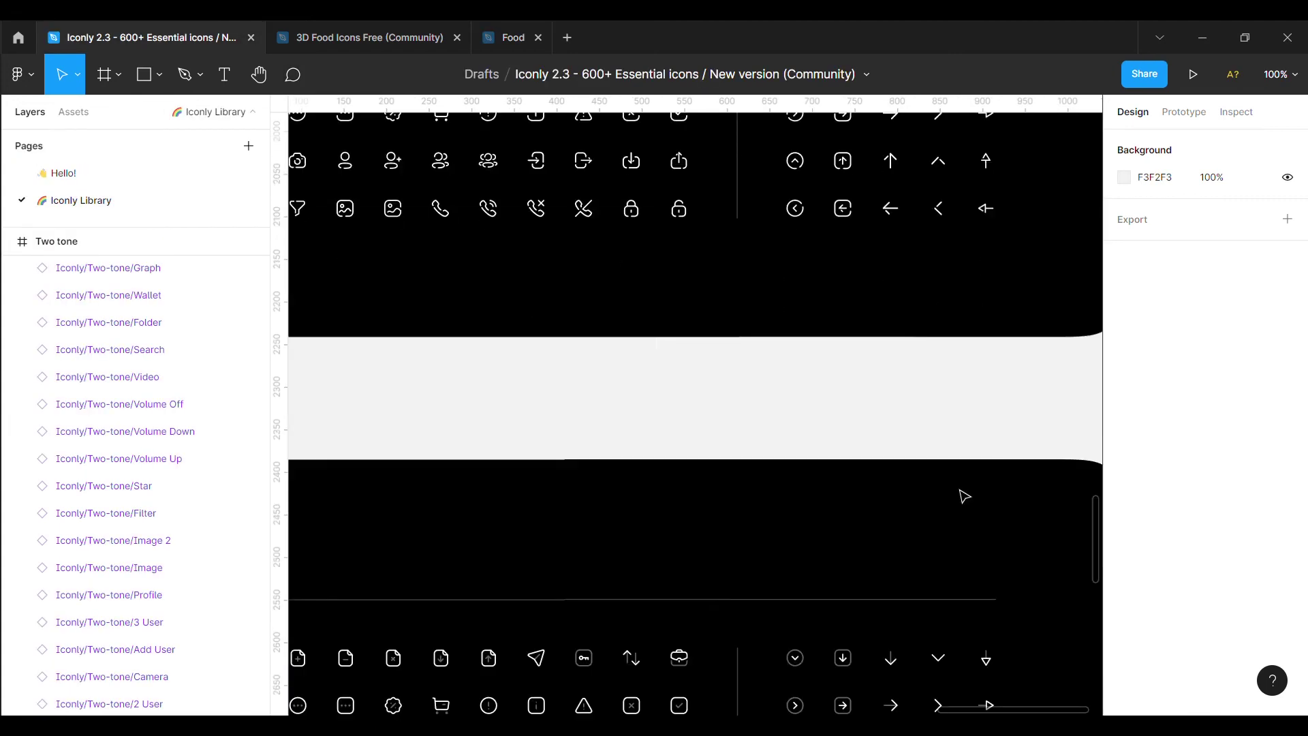
click(938, 586)
key(ctrl+c)
key(ctrl+shift+Tab)
key(ctrl+v)
drag(688, 405, 756, 549)
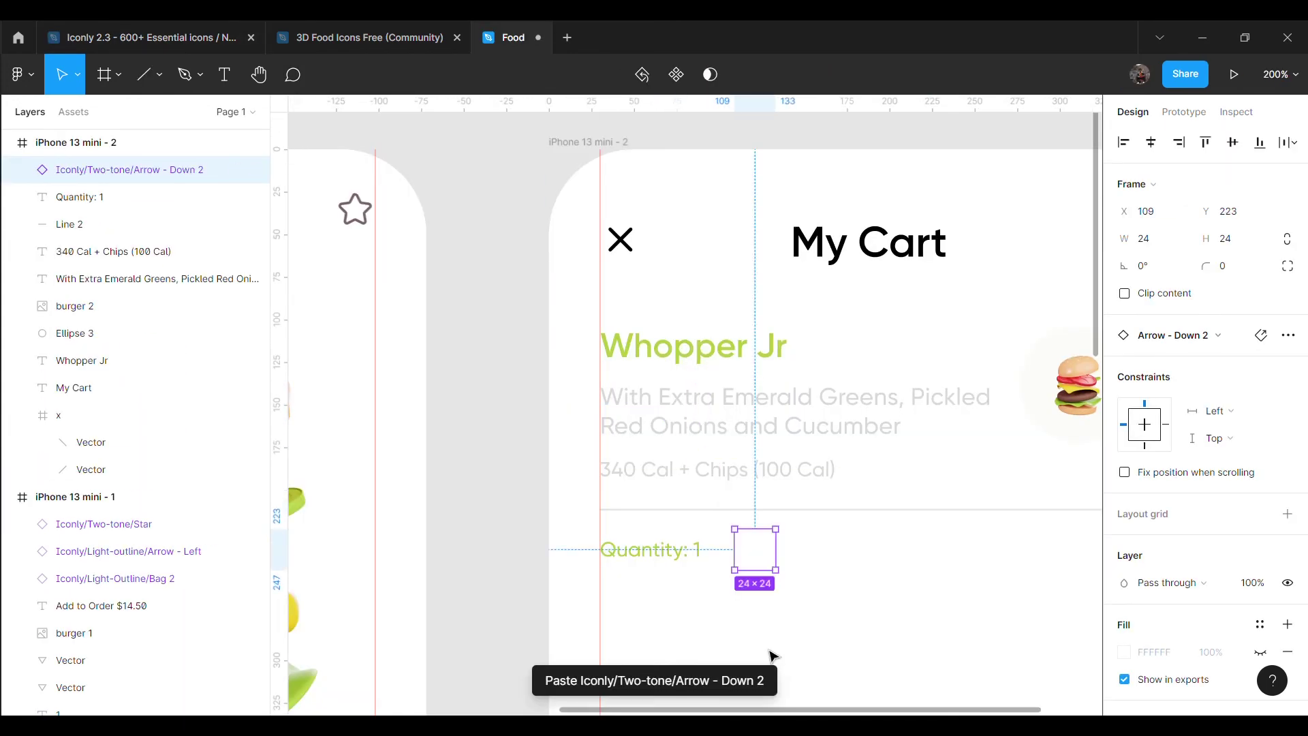
scroll(1199, 477, down, 5)
Recolour the arrow green B2CD42, size it 10×10, and place it beside 'Quantity: 1'
click(1124, 473)
click(961, 635)
key(Escape)
click(1153, 250)
text(10)
key(Return)
scroll(1199, 340, down, 3)
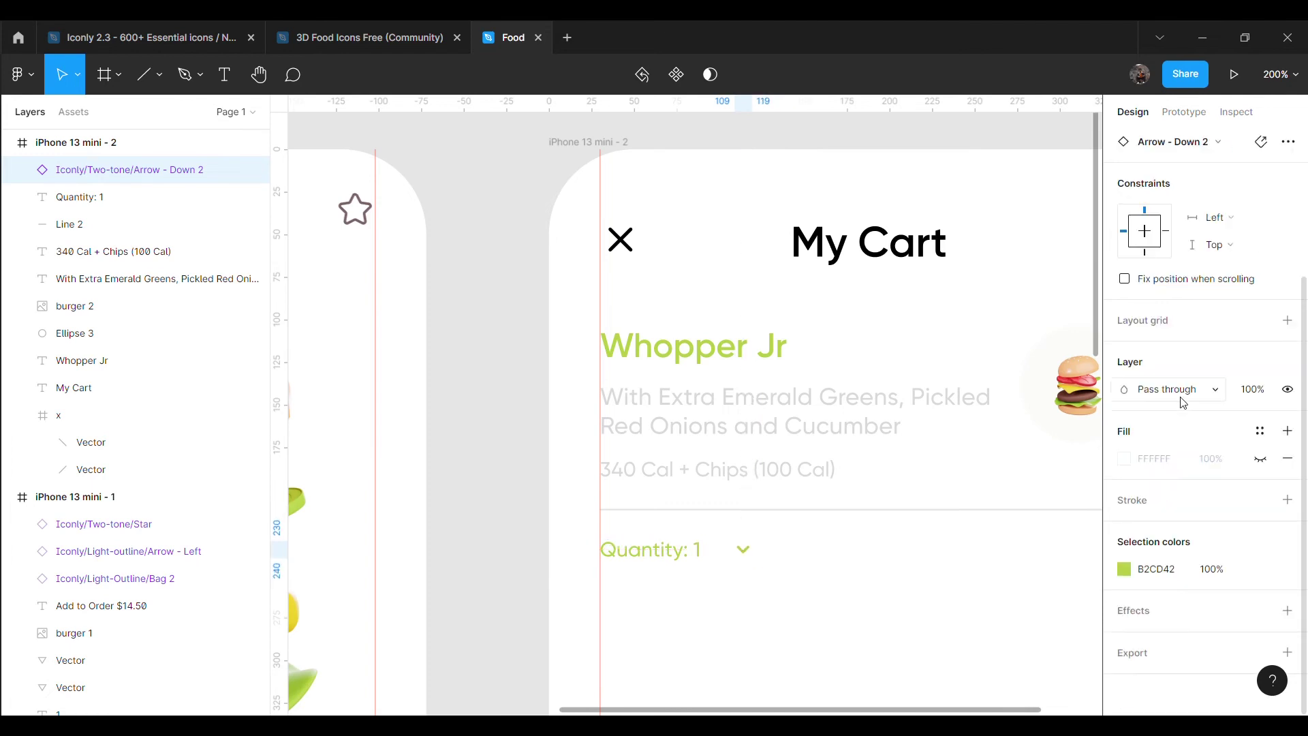
click(41, 197)
click(129, 251)
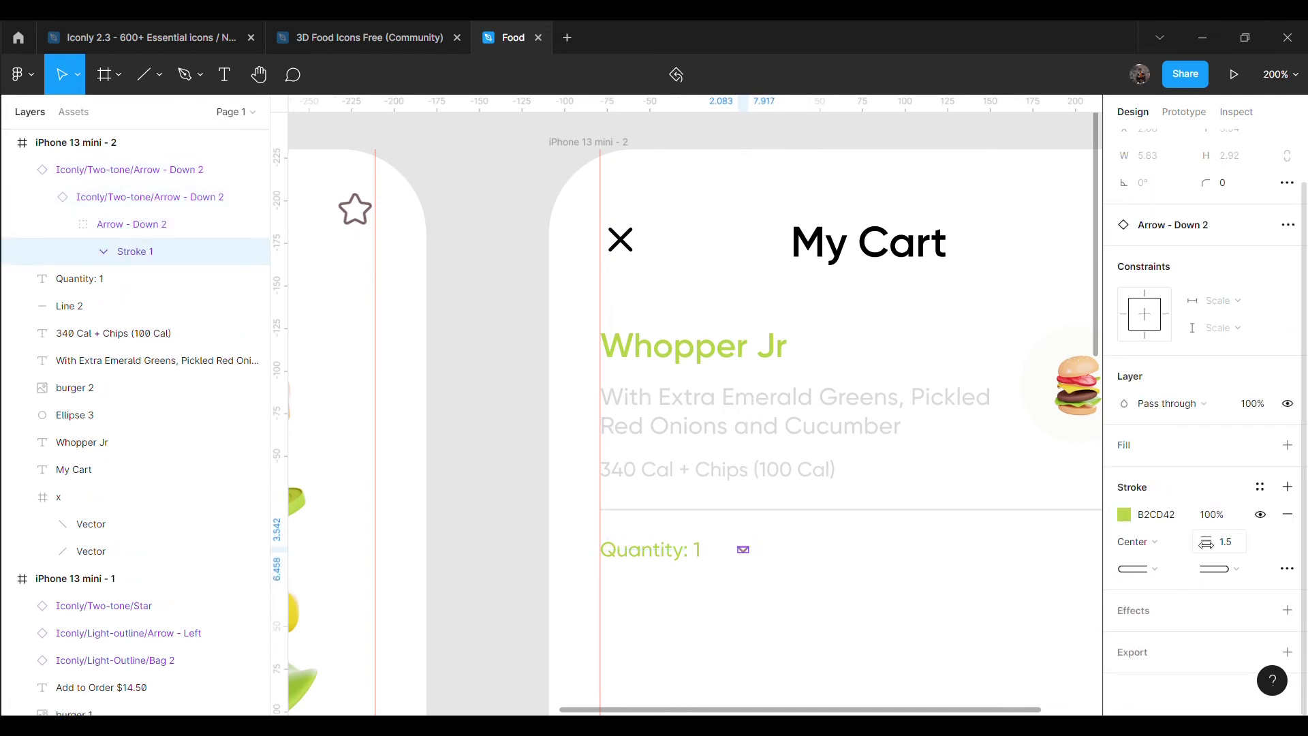
key(Escape)
key(Escape)
key(Escape)
key(shift+Left)
key(shift+Left)
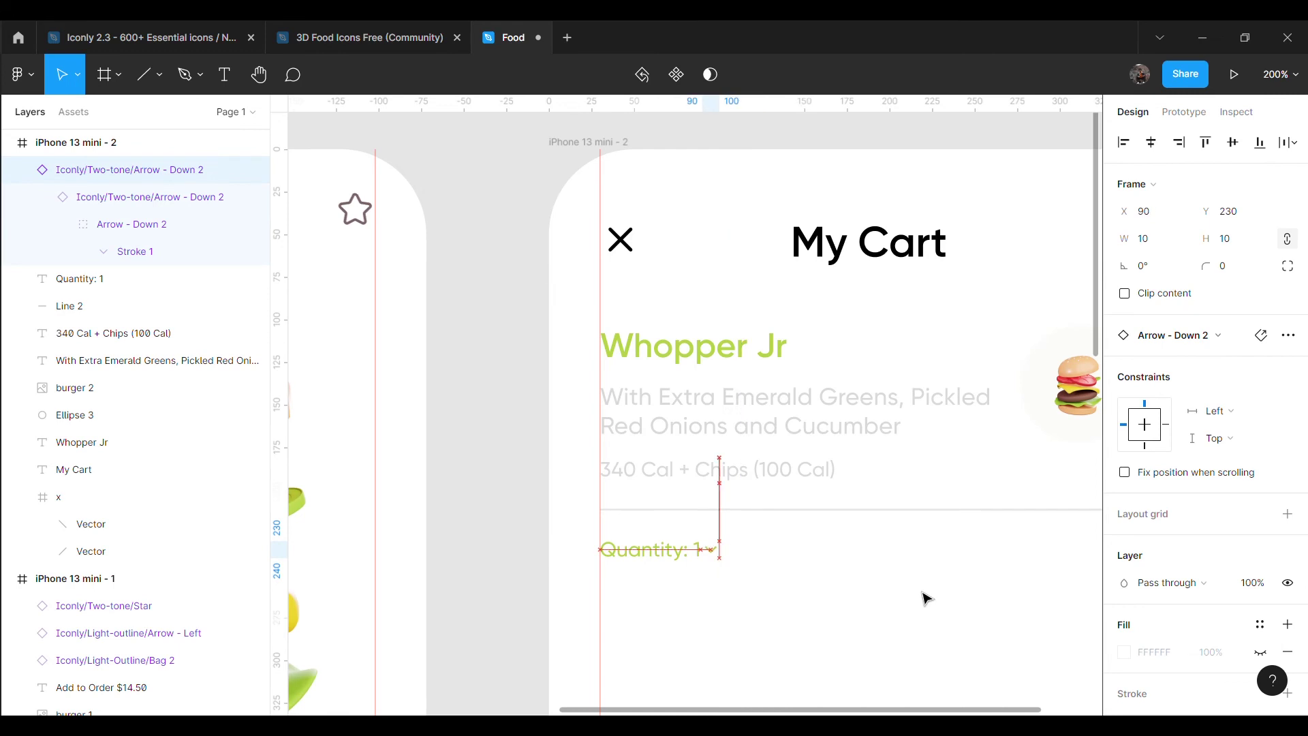
click(905, 604)
Group the 'Quantity: 1' text with the arrow and name the group 'quantity'
click(695, 550)
click(716, 551)
click(800, 598)
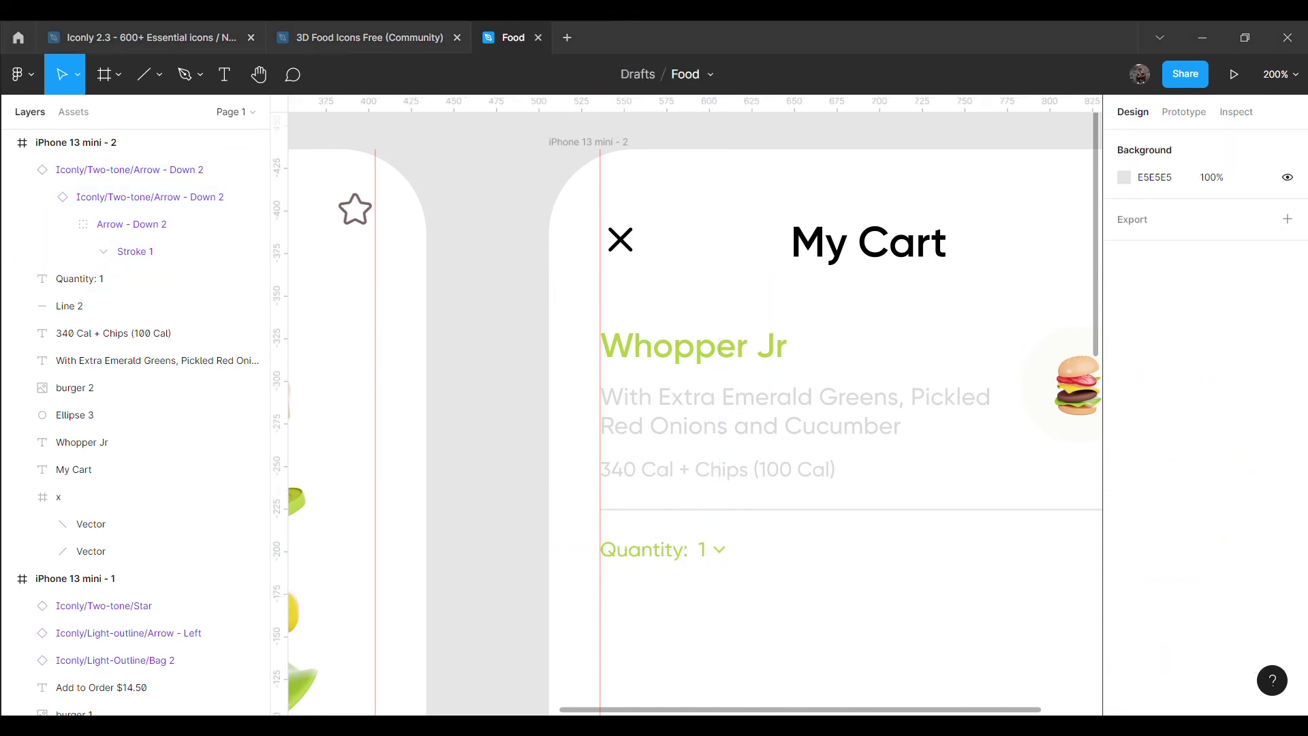
click(717, 549)
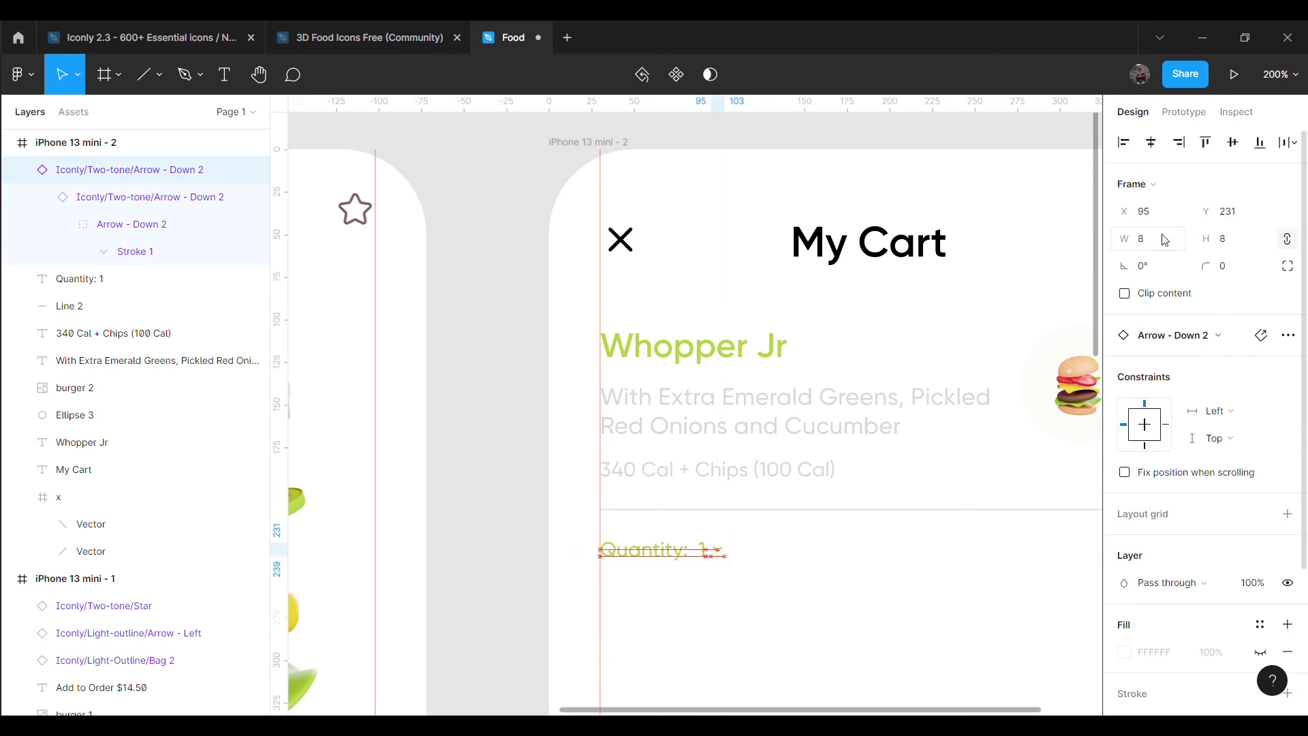
click(797, 490)
click(659, 556)
click(134, 294)
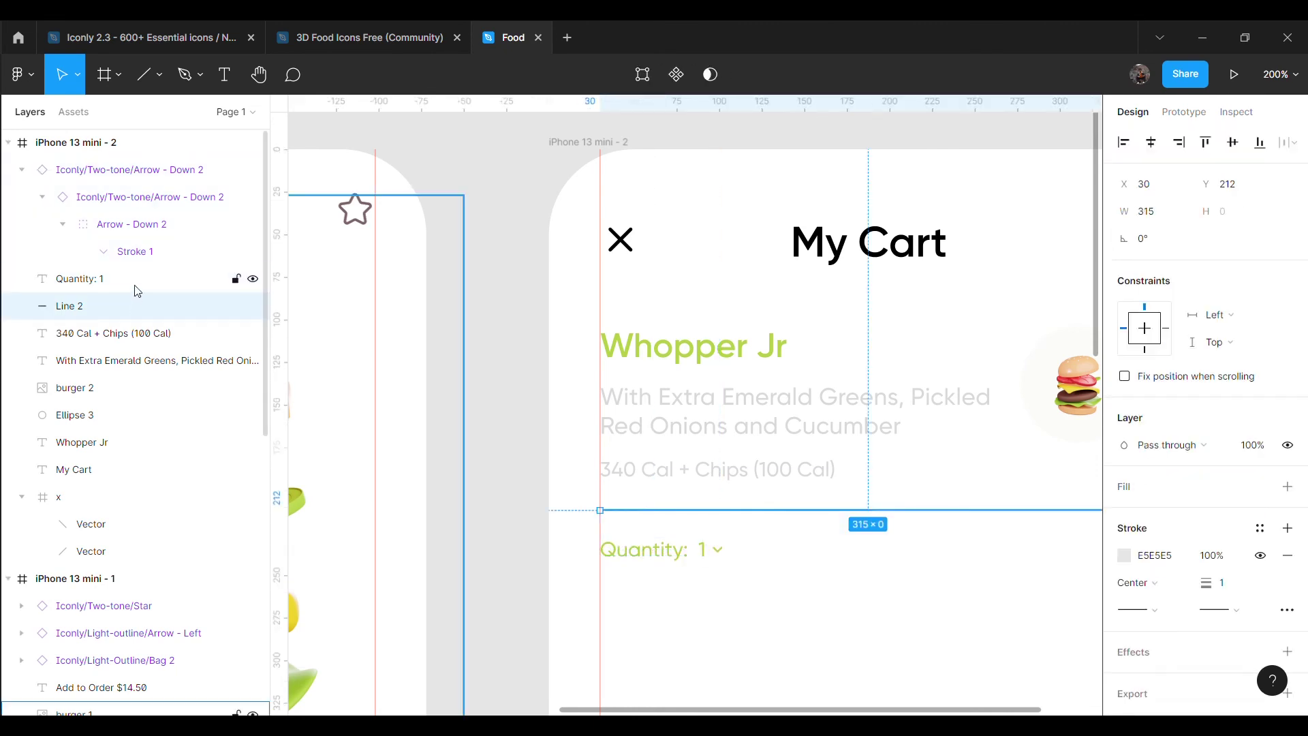
shift+click(123, 170)
key(ctrl+g)
double_click(116, 169)
text(quantity)
click(515, 207)
scroll(949, 710, right, 4)
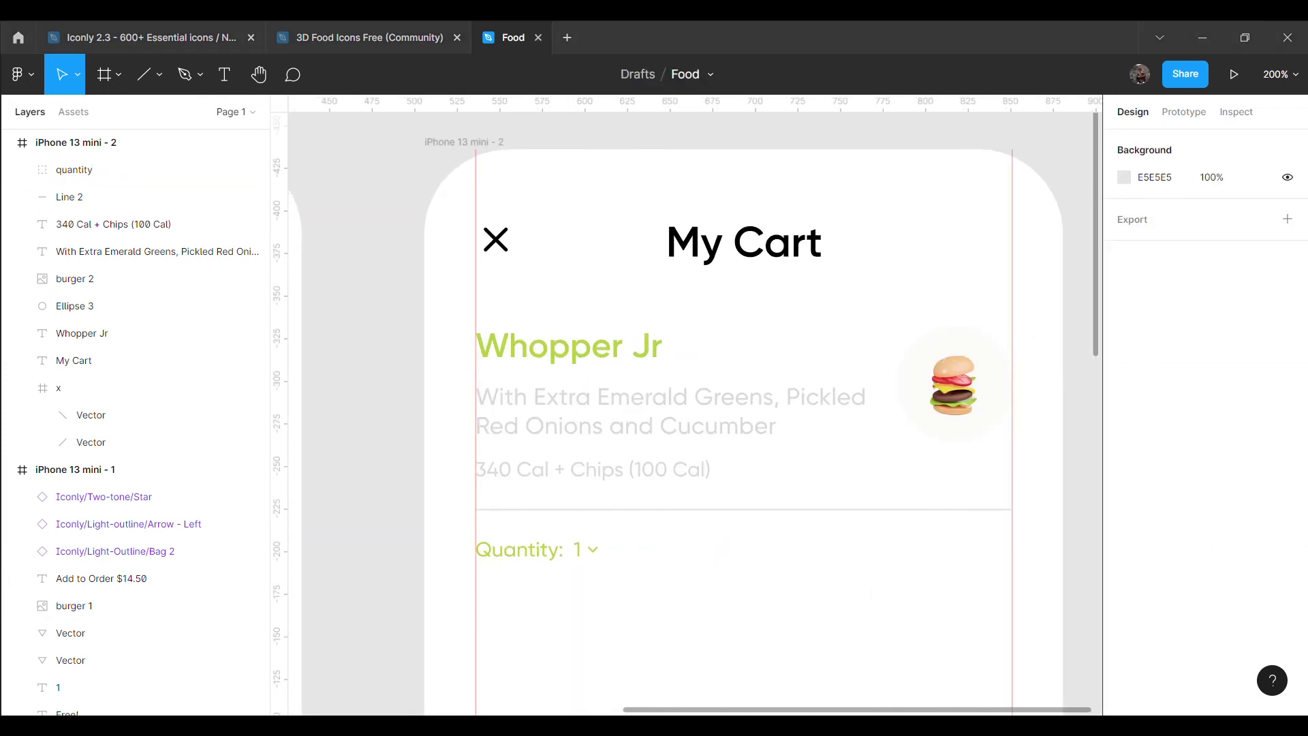
Copy 'Quantity: 1' to its right as a brand-green 'Remove' label
click(540, 551)
key(ctrl+d)
drag(540, 564, 723, 564)
text(Remove)
key(Escape)
click(1123, 671)
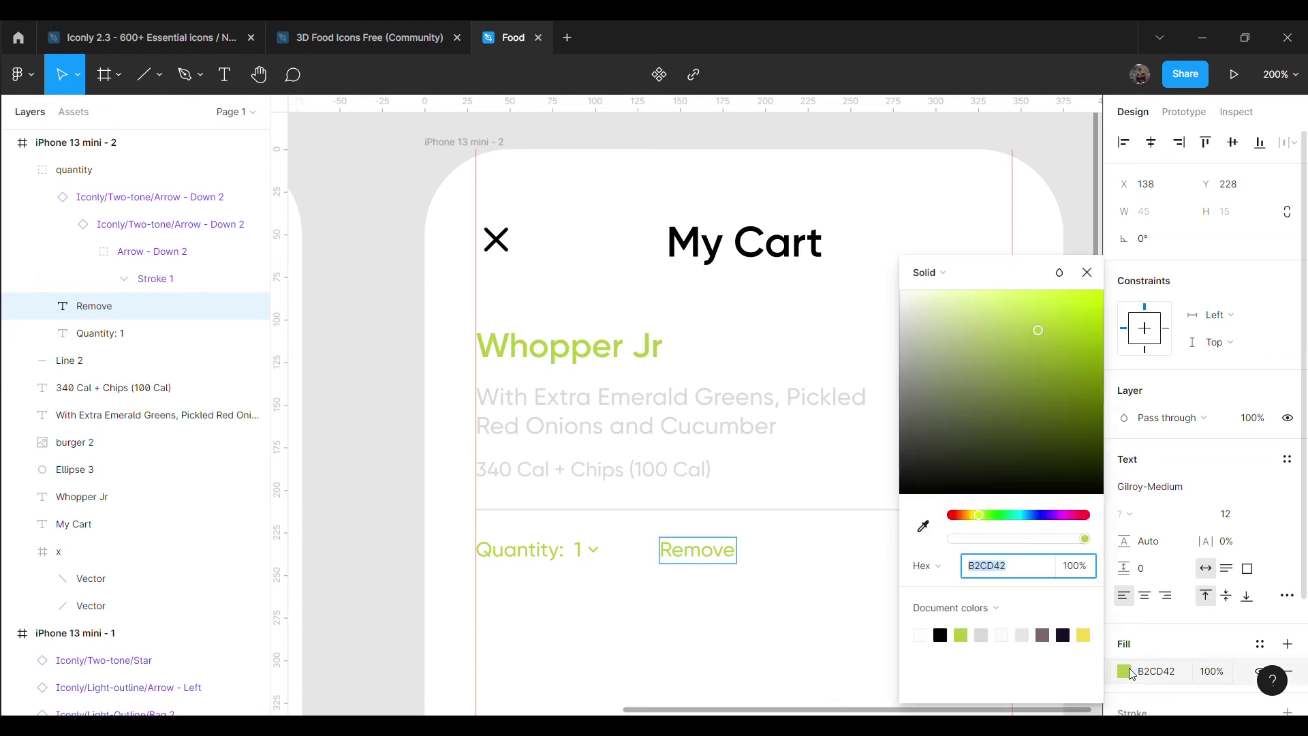
click(940, 635)
click(820, 640)
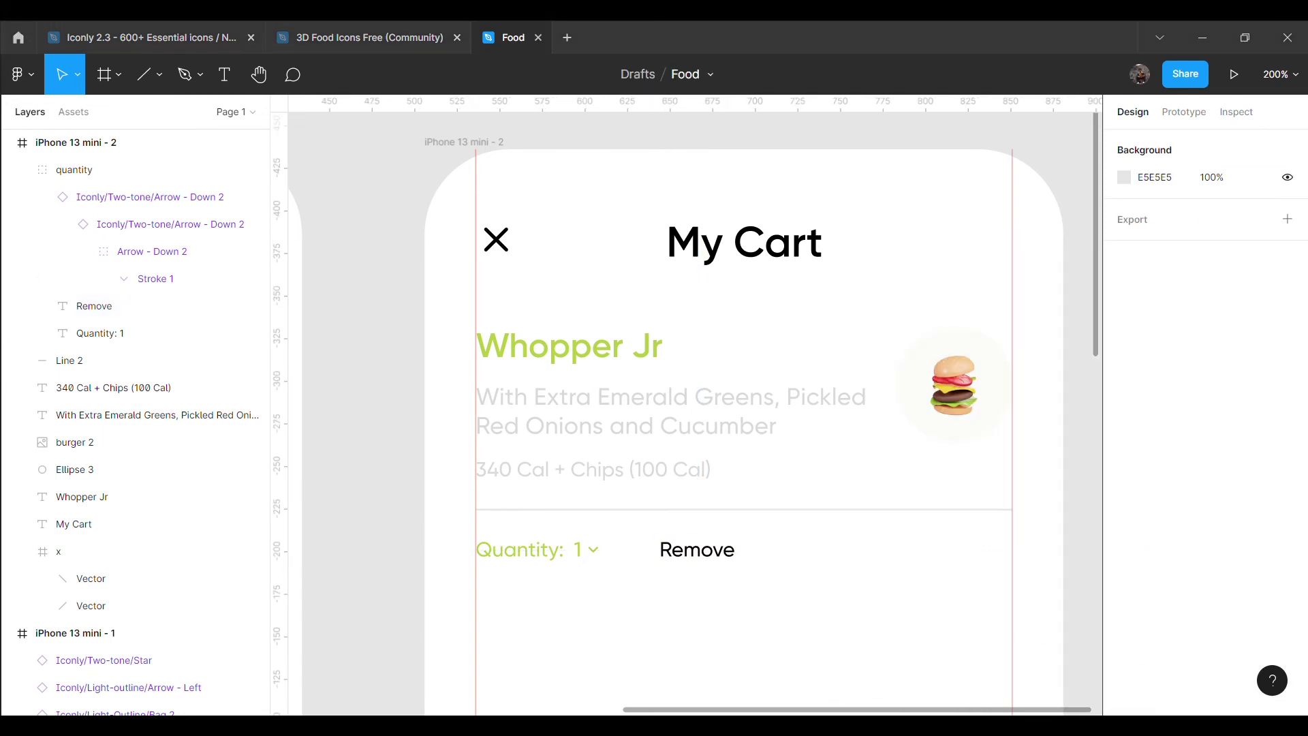
click(715, 552)
double_click(696, 550)
click(1124, 538)
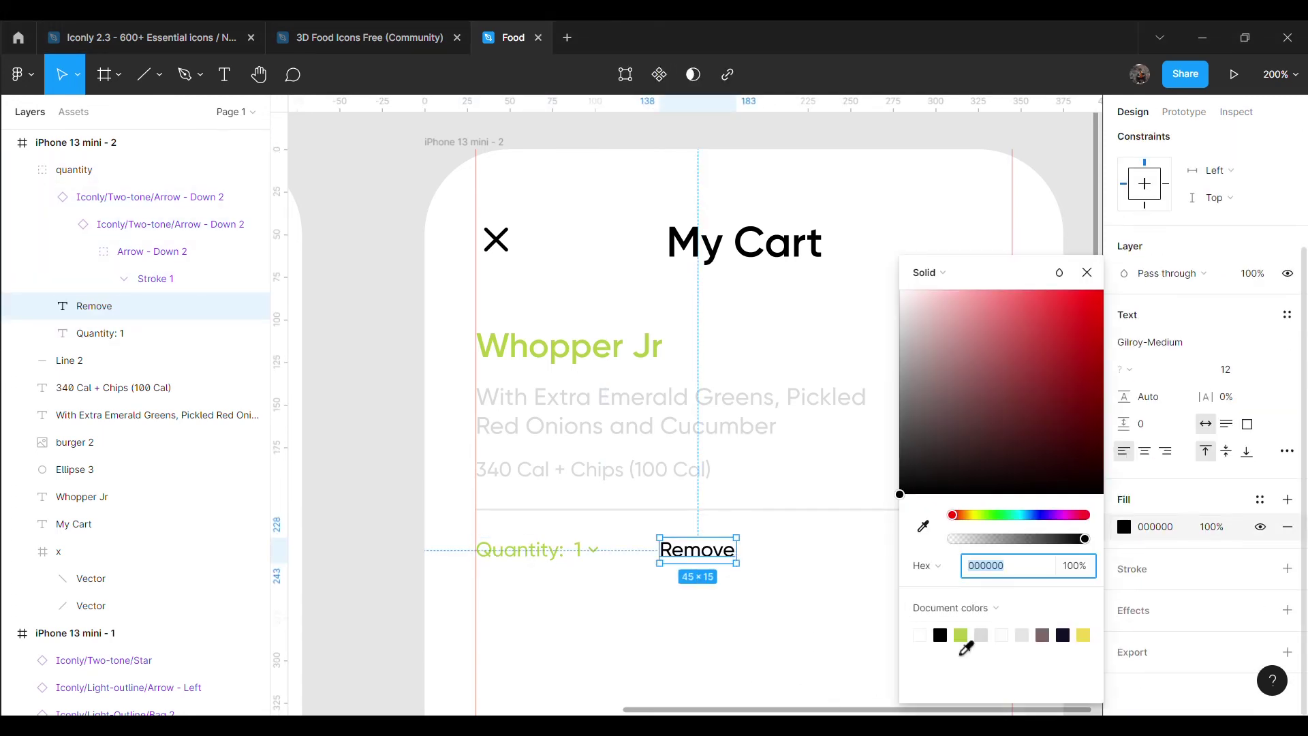
click(964, 635)
click(639, 601)
Draw a short vertical E5E5E5 divider between 'Quantity: 1' and 'Remove'
click(157, 87)
mouse_move(842, 575)
mouse_down()
mouse_move(842, 547)
mouse_move(639, 566)
mouse_up()
key(Escape)
click(809, 509)
click(629, 550)
click(1156, 555)
text(E5E5E5)
key(Return)
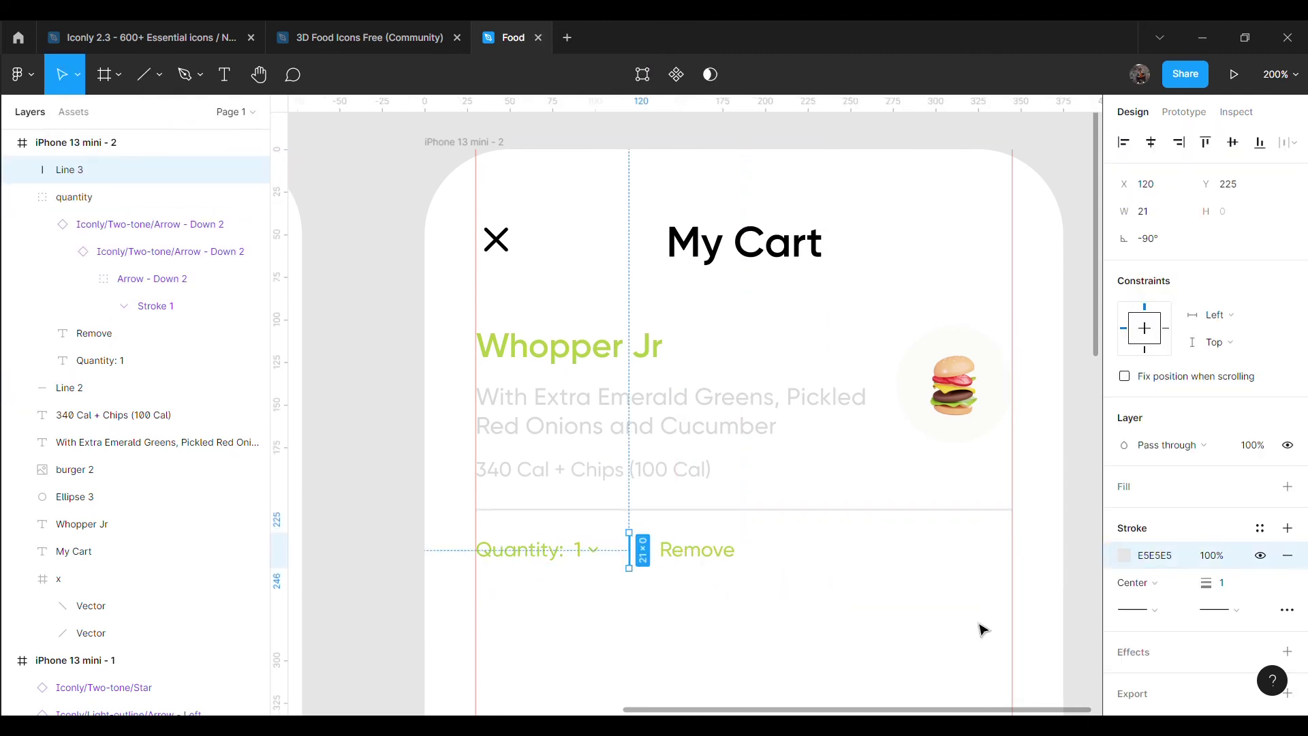
click(982, 625)
scroll(724, 667, left, 10)
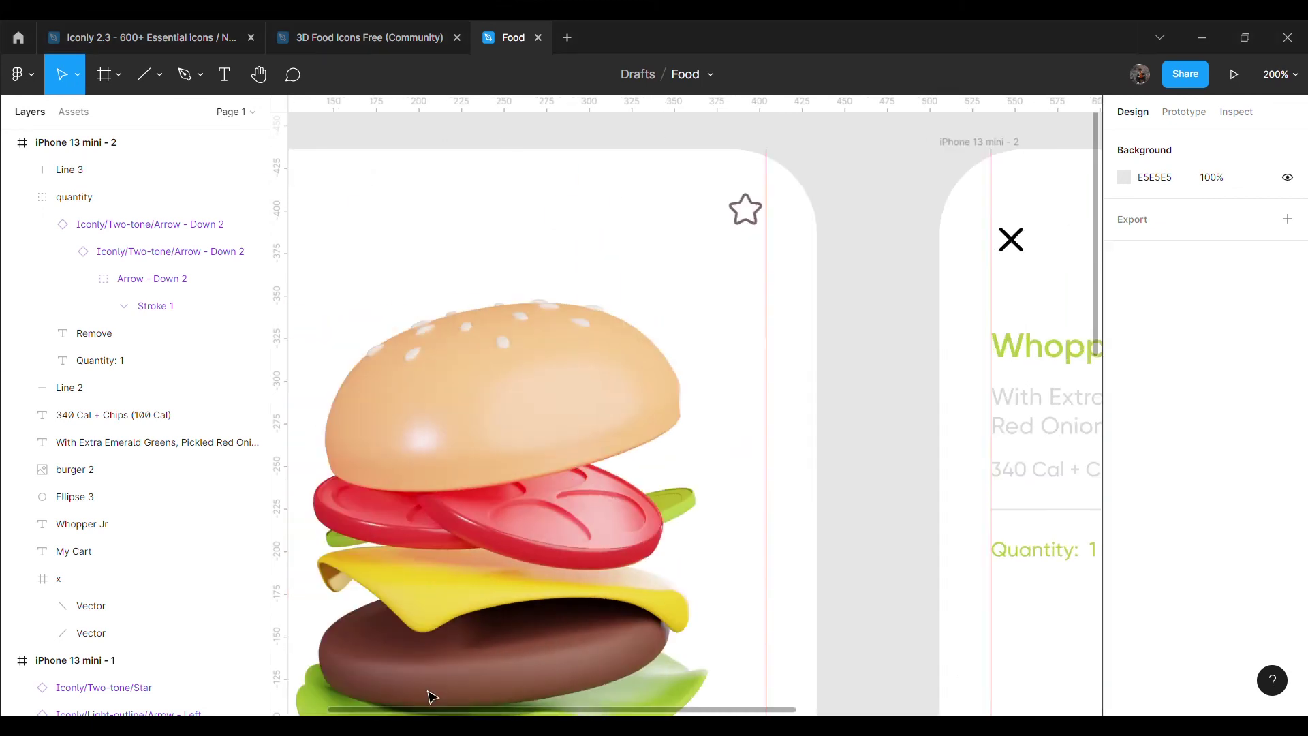
Copy the $14.50 price to the row's right end and darken it to 922626
scroll(429, 681, down, 5)
scroll(402, 543, left, 2)
double_click(498, 414)
key(ctrl+d)
drag(498, 414, 795, 372)
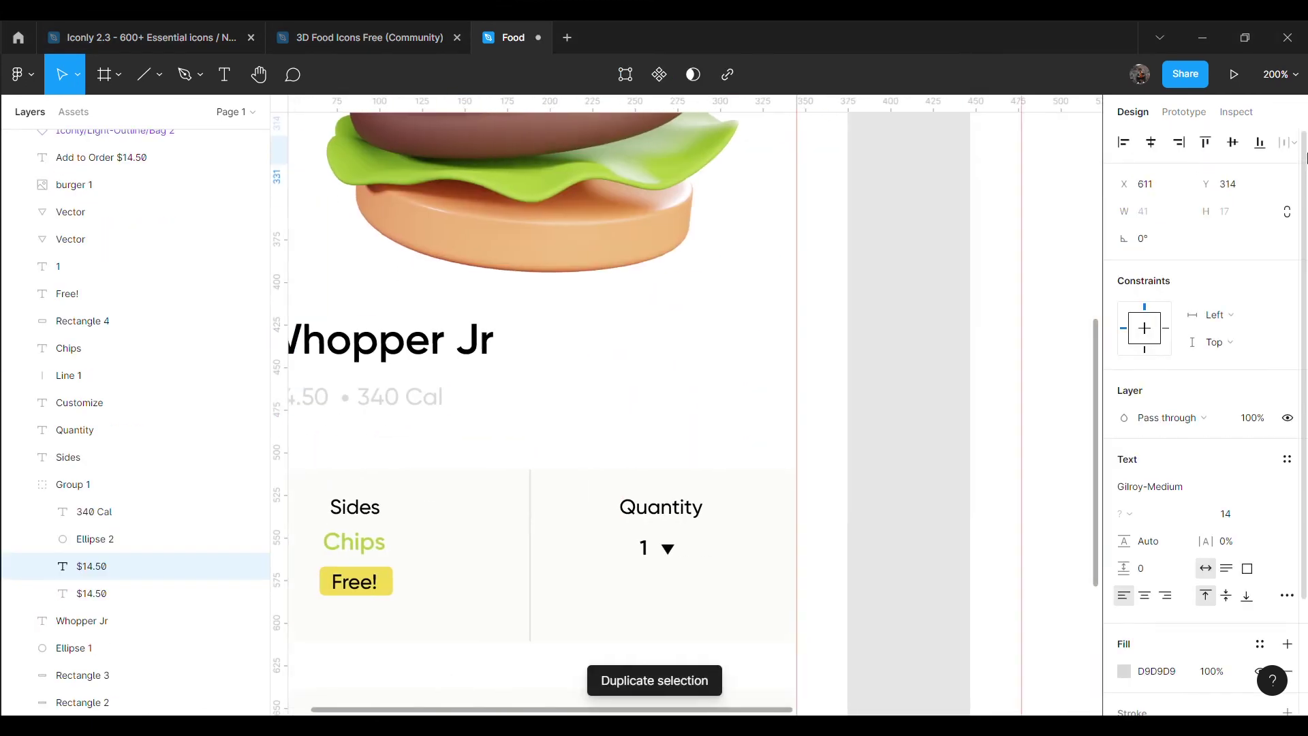
drag(795, 372, 798, 374)
key(shift+Right)
key(shift+Right)
key(shift+Right)
click(1124, 526)
click(1065, 398)
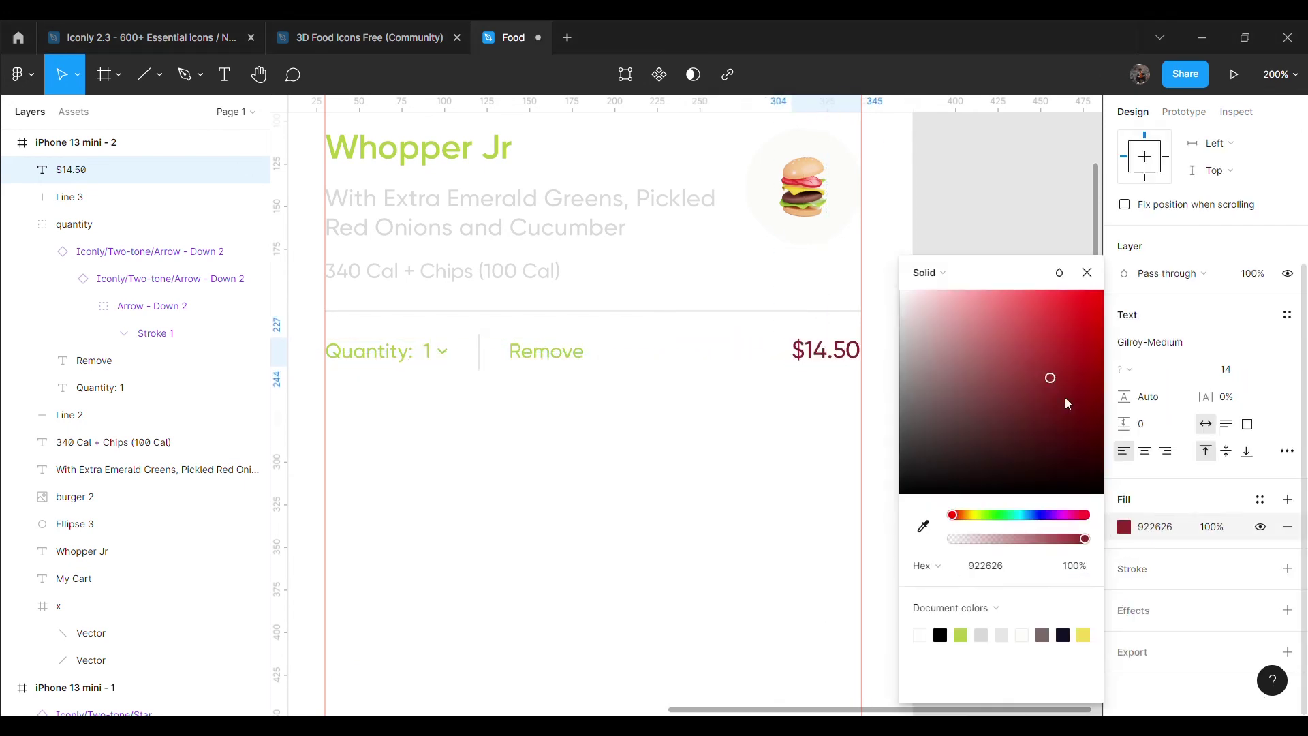
click(1012, 210)
Duplicate the description divider and move the copy beneath the item row
scroll(917, 357, down, 5)
scroll(874, 442, down, 1)
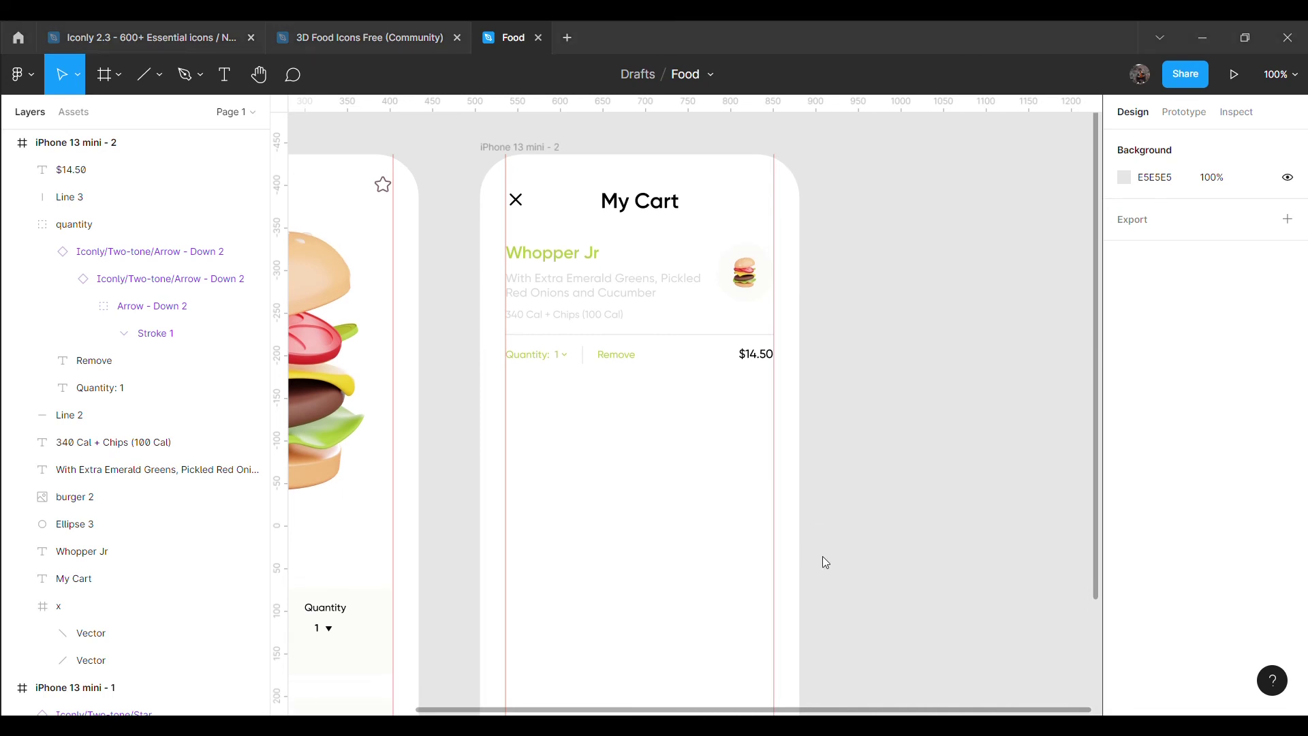
click(637, 334)
key(ctrl+d)
key(shift+Down)
key(shift+Down)
key(shift+Down)
key(Escape)
scroll(889, 406, down, 1)
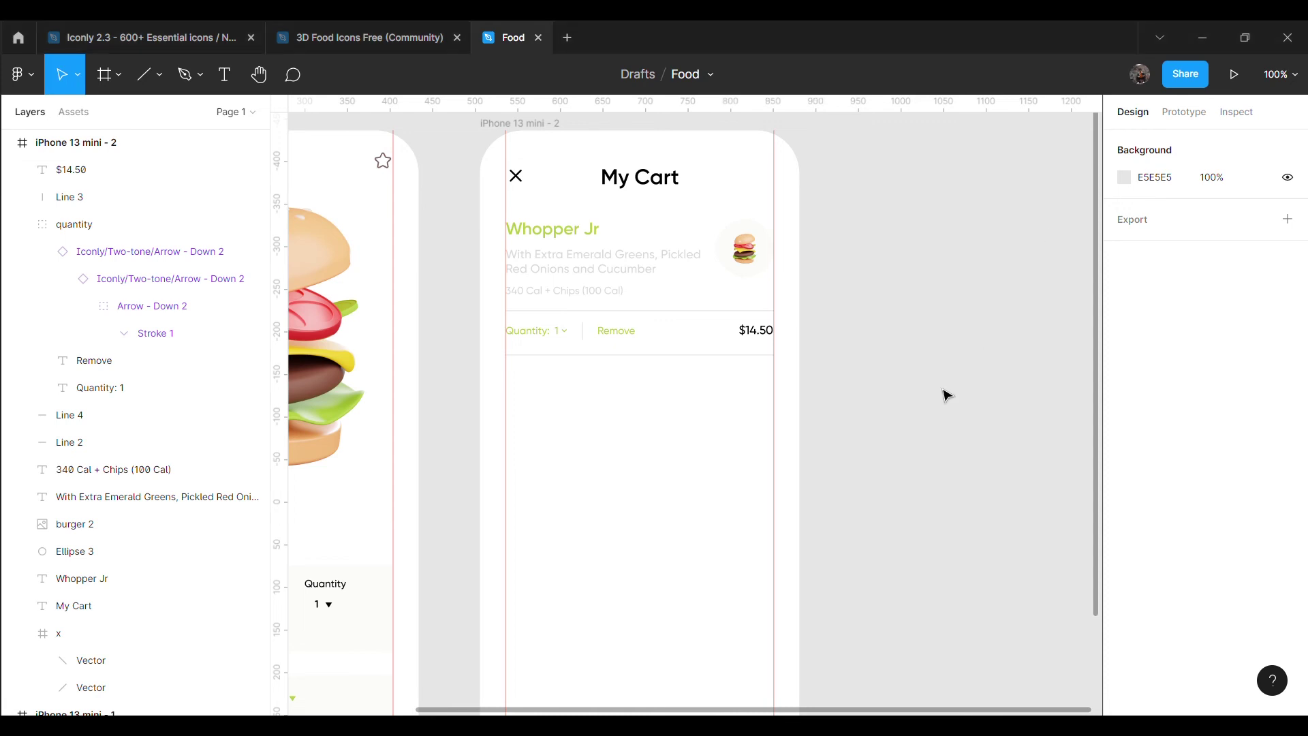
scroll(946, 395, down, 3)
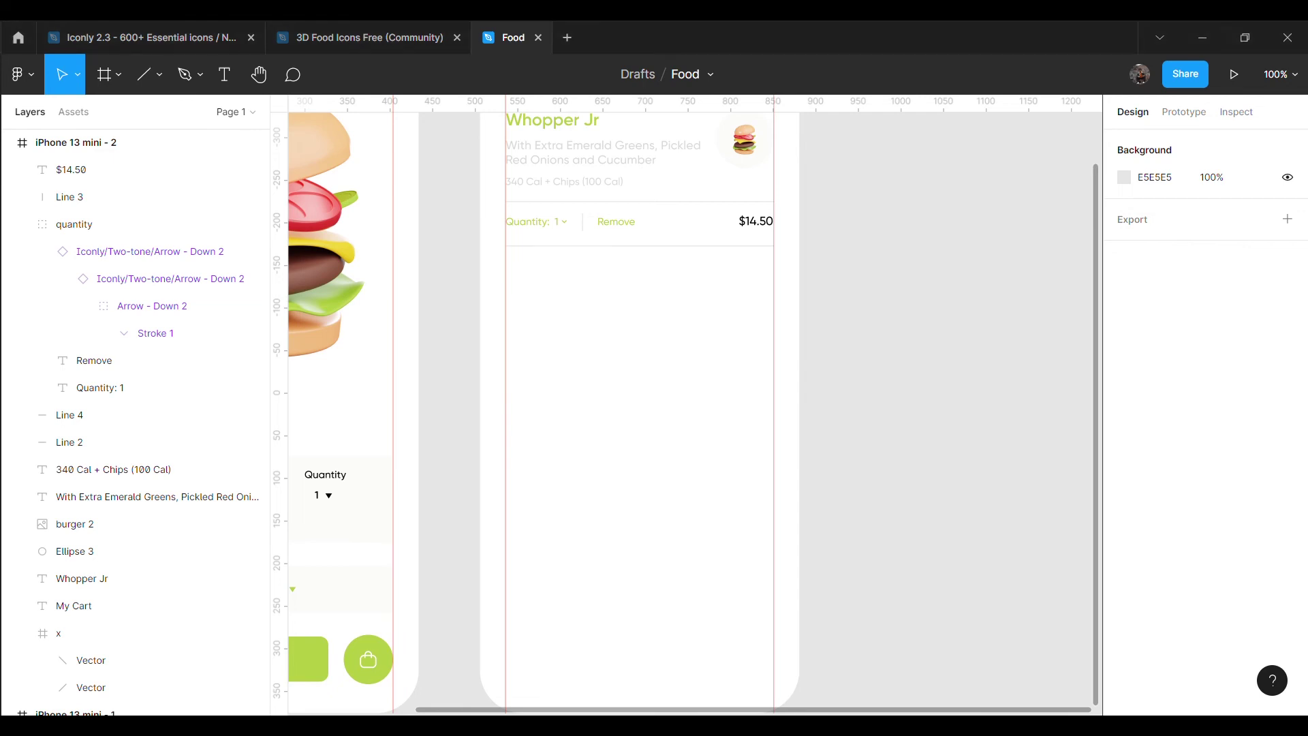
Duplicate 'Quantity: 1' below the row as a black 000000 'Summary' heading
scroll(799, 526, up, 2)
double_click(552, 289)
key(ctrl+d)
drag(549, 302, 559, 374)
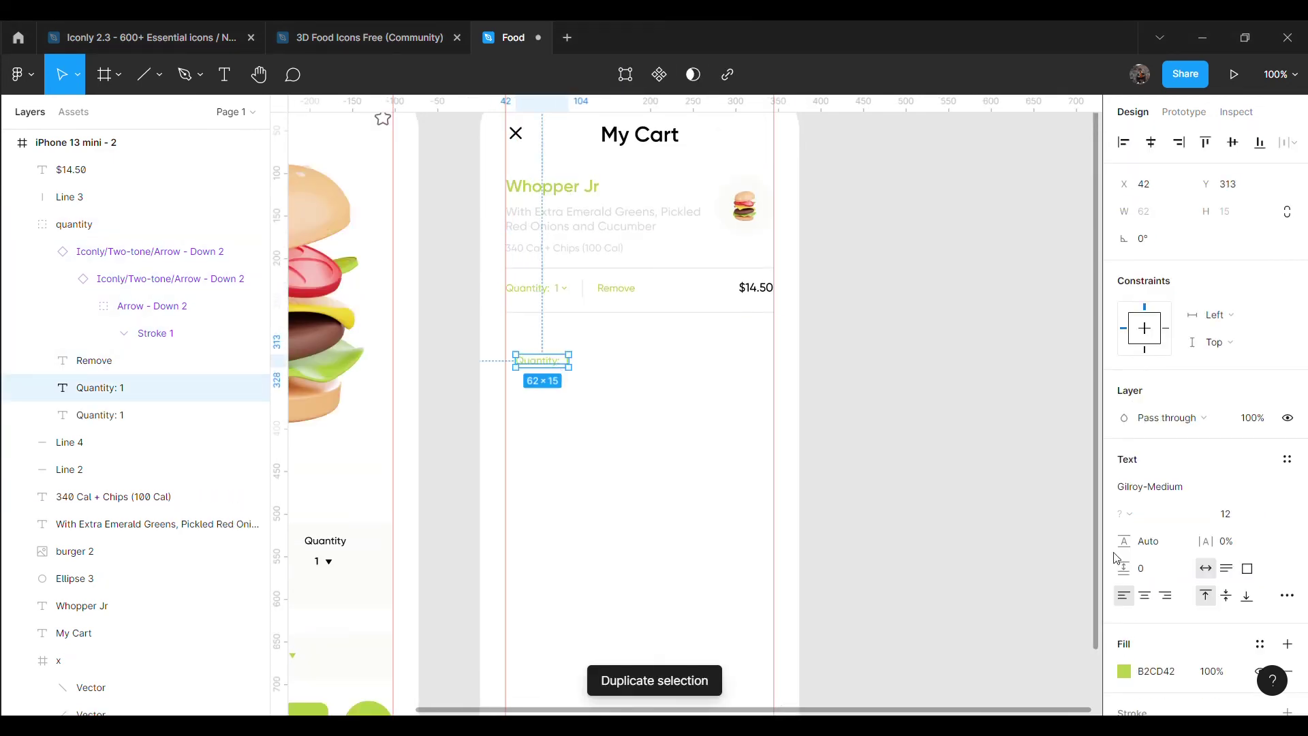
click(1124, 671)
text(000000)
key(Return)
key(Escape)
key(Return)
text(Sum)
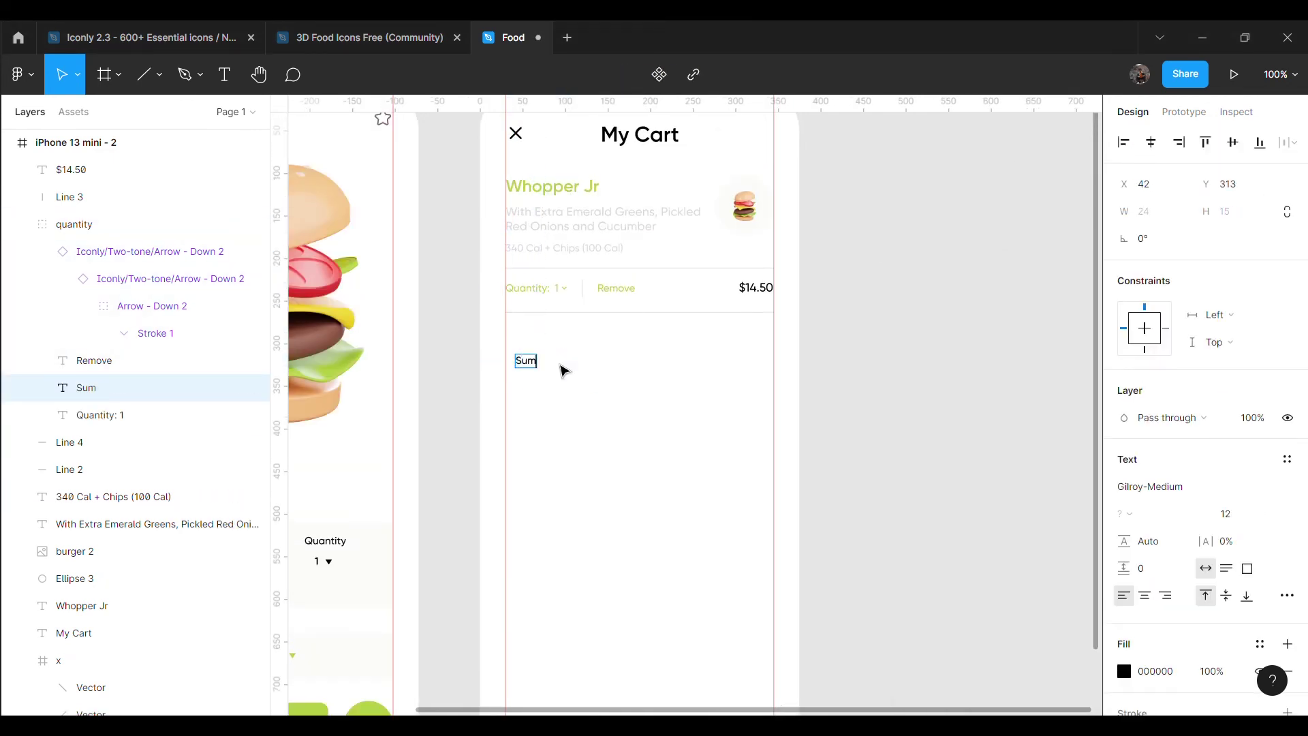
key(Escape)
key(Left)
key(Left)
key(Left)
key(shift+Up)
key(Up)
key(Up)
key(Up)
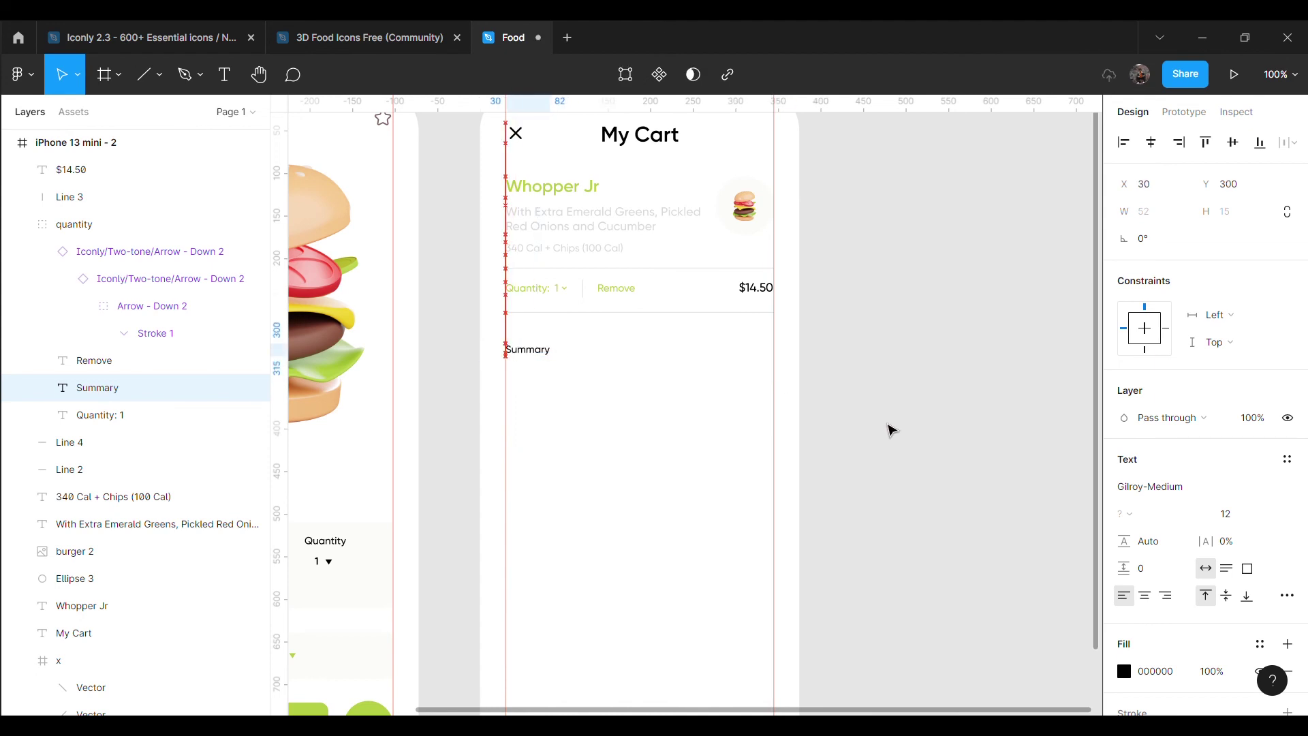
click(891, 430)
Draw a thin rectangle bar and position it above the Summary heading
click(159, 74)
click(109, 112)
drag(529, 400, 775, 403)
drag(685, 401, 688, 327)
click(877, 555)
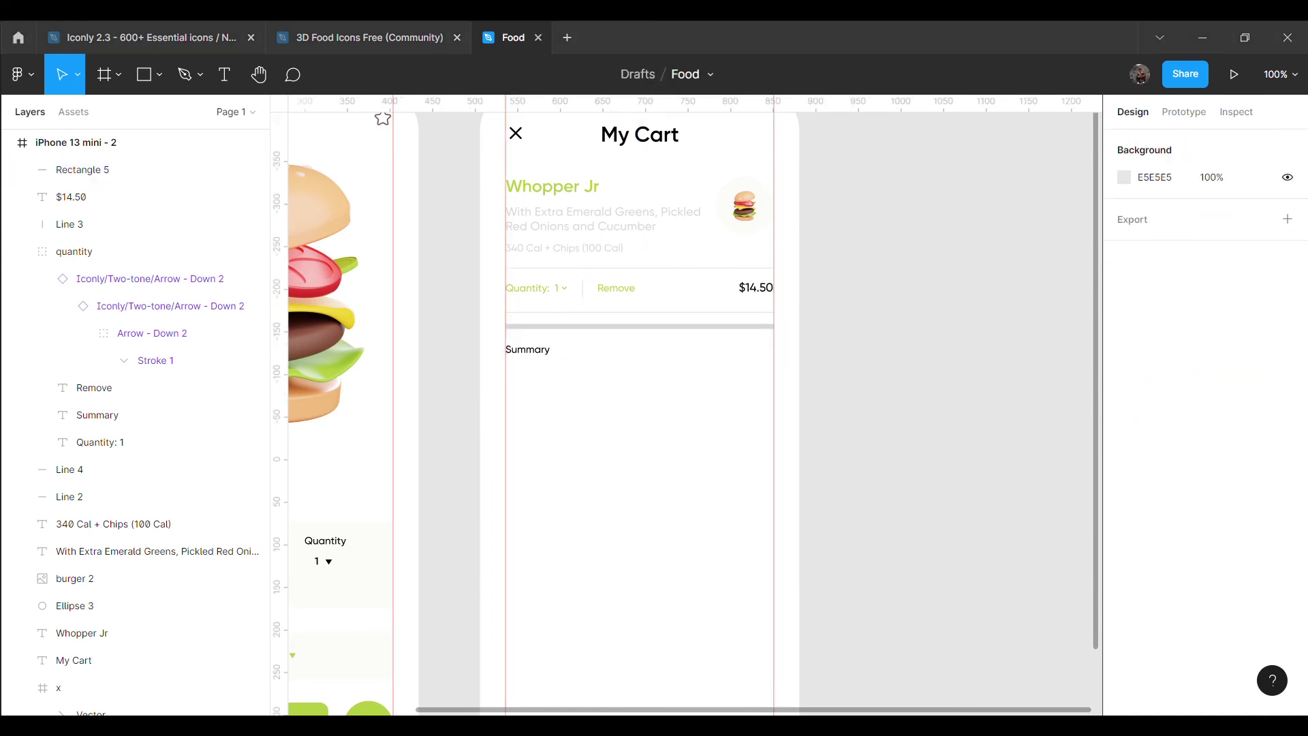
key(ctrl+plus)
scroll(910, 525, left, 3)
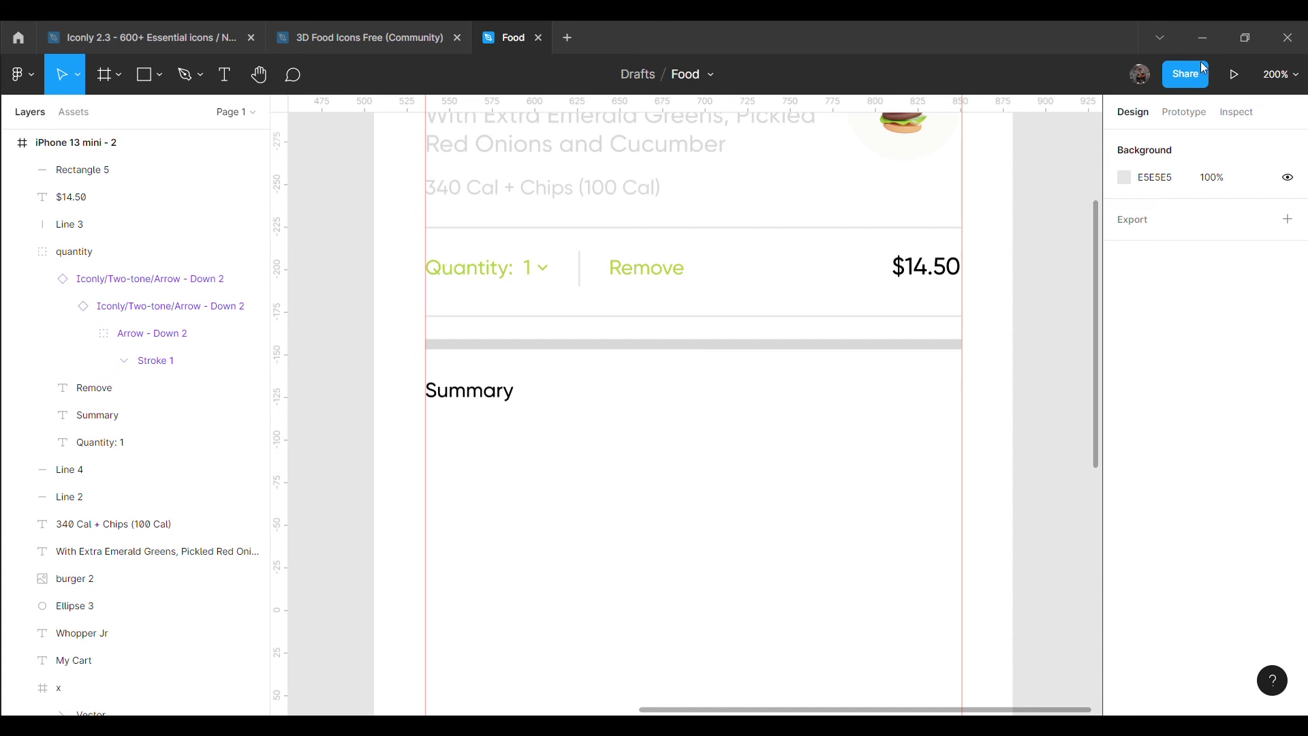
Stretch the grey separator bar (Rectangle 5) to X 0 and width 377 across the cart screen
click(820, 345)
key(Escape)
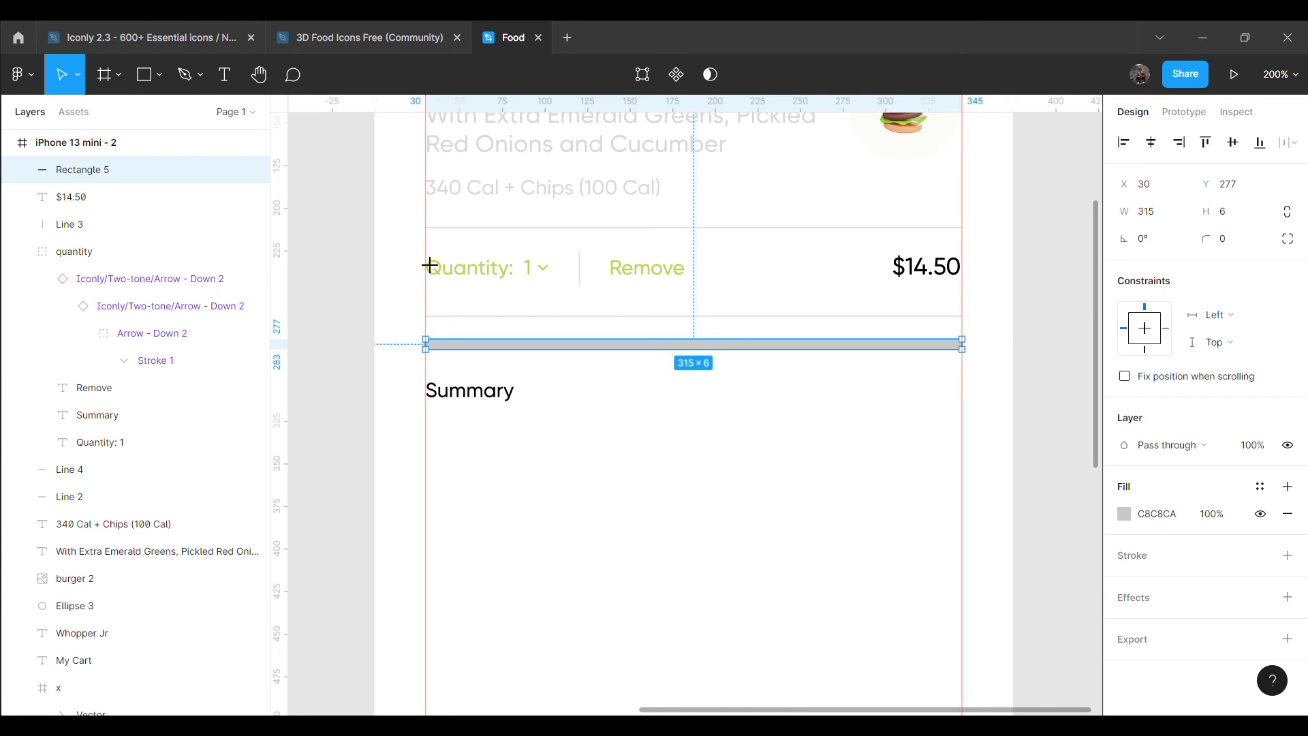
click(1082, 518)
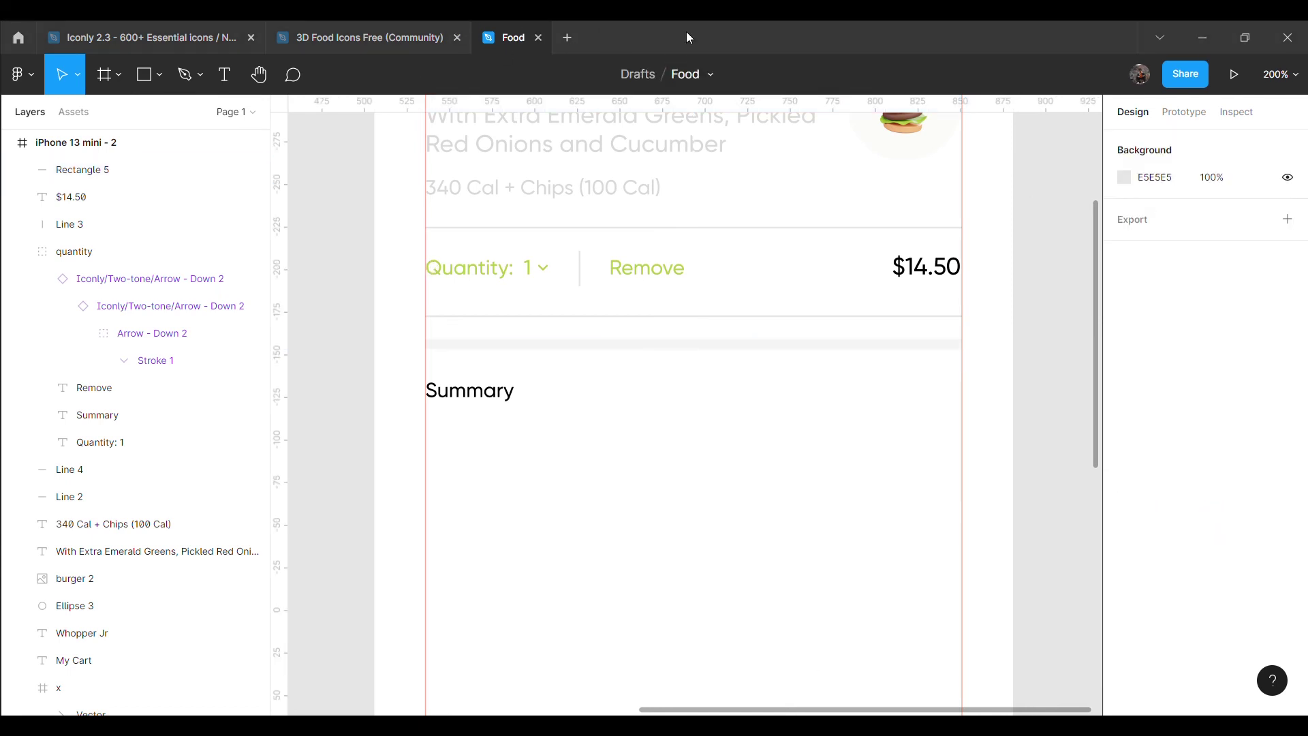
click(675, 344)
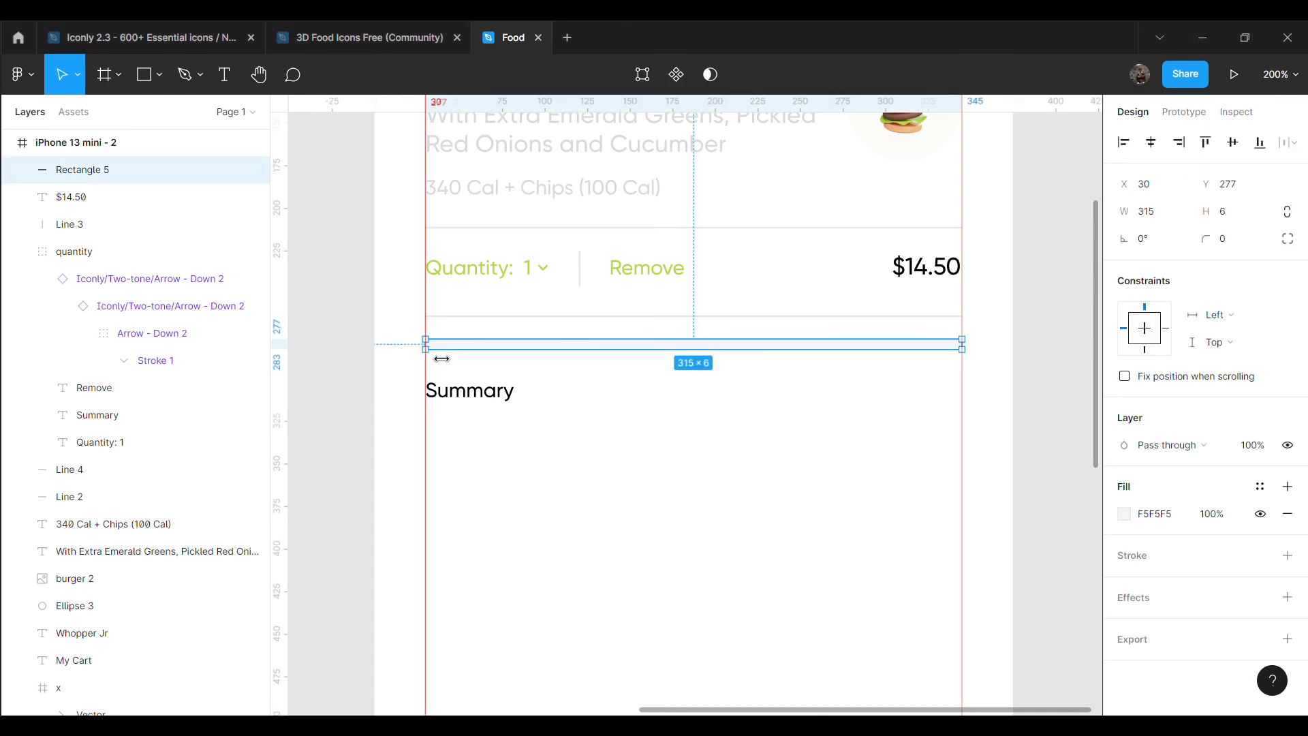
drag(962, 344, 1015, 344)
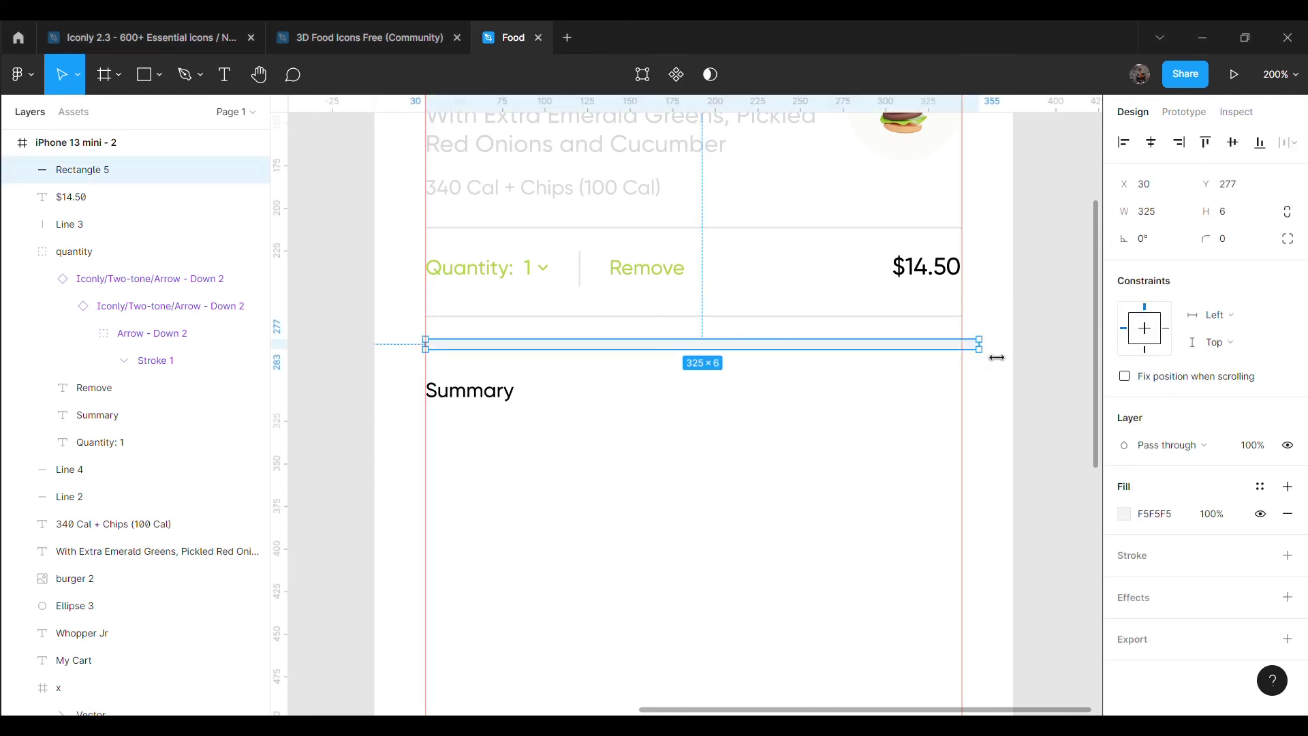
drag(425, 344, 413, 359)
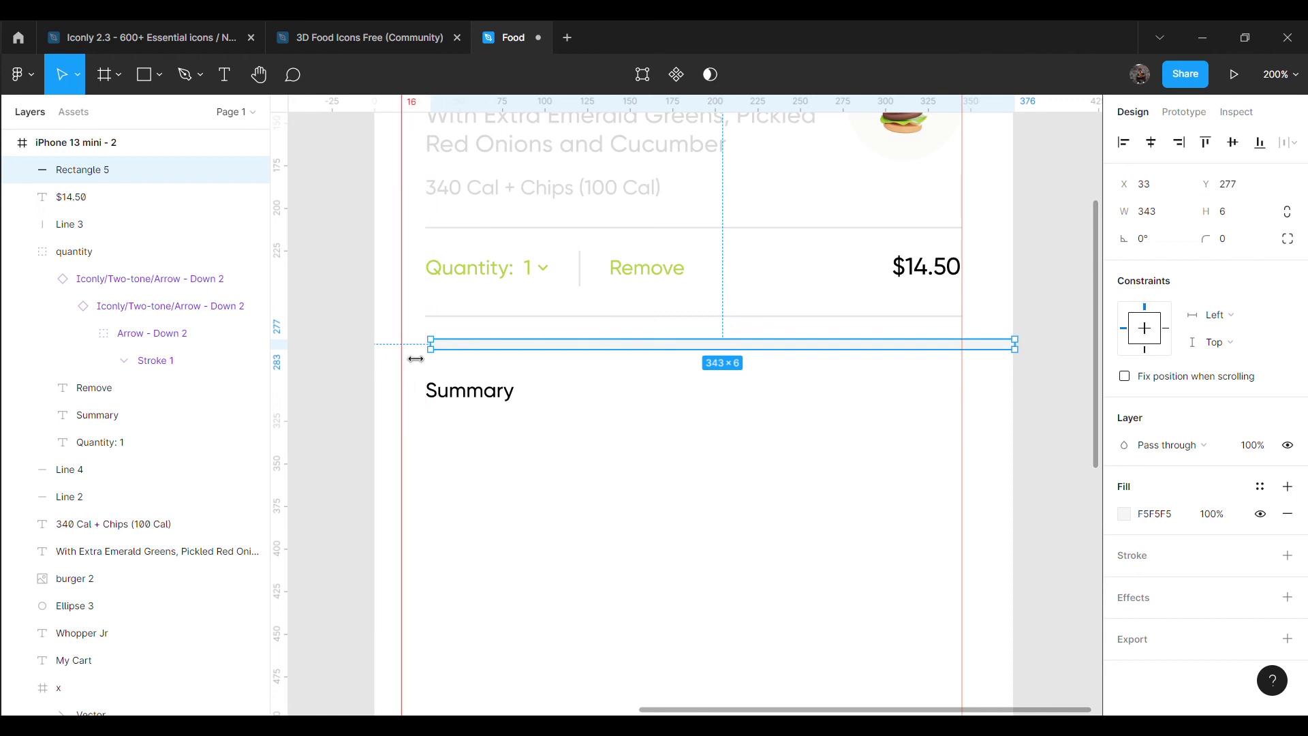
drag(928, 354, 874, 357)
drag(963, 344, 1023, 358)
click(1063, 337)
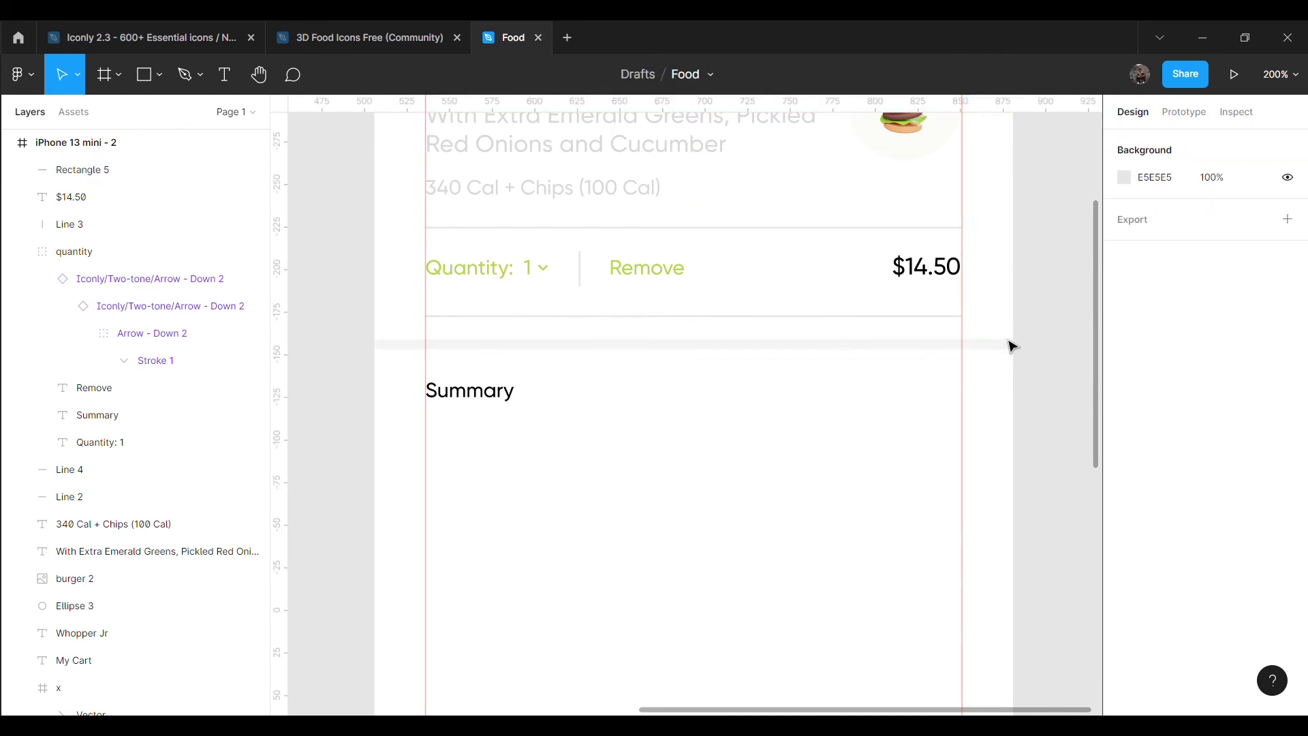
key(shift+0)
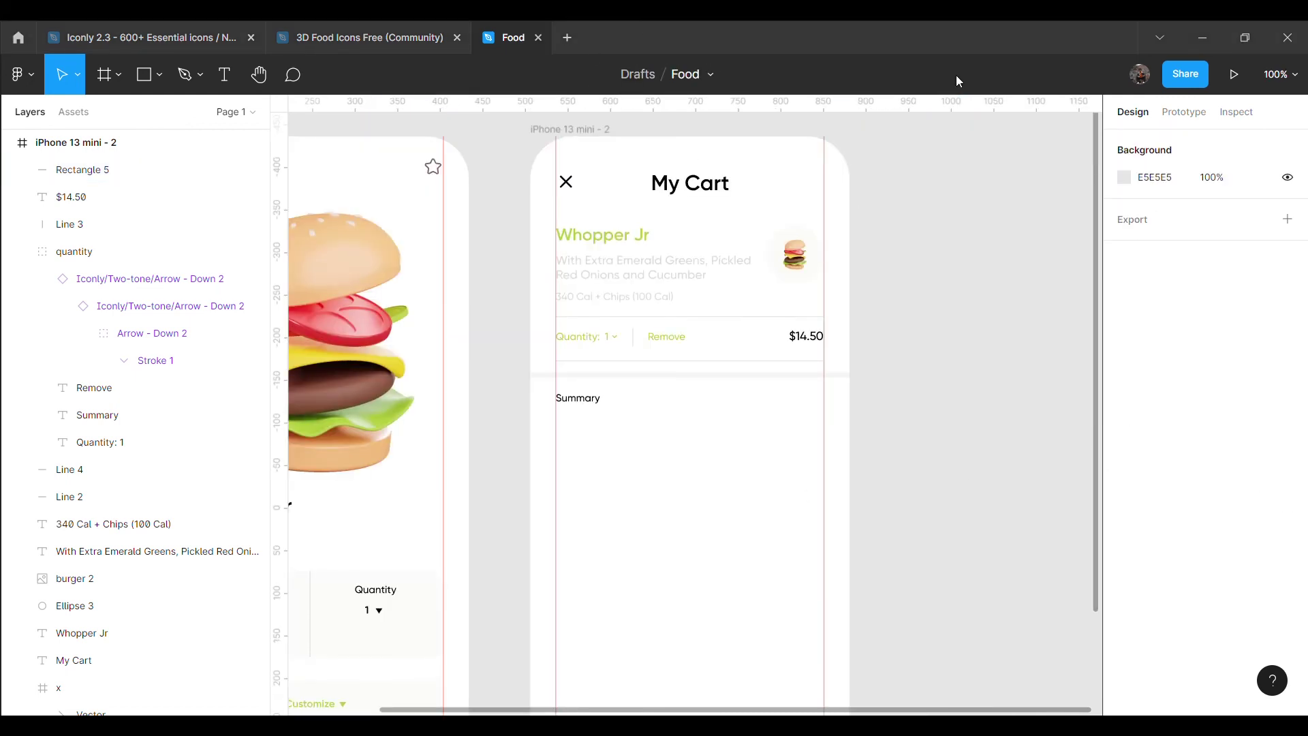
Nudge the separator bar up beneath the item row, then delete it
click(708, 370)
key(ctrl+shift+h)
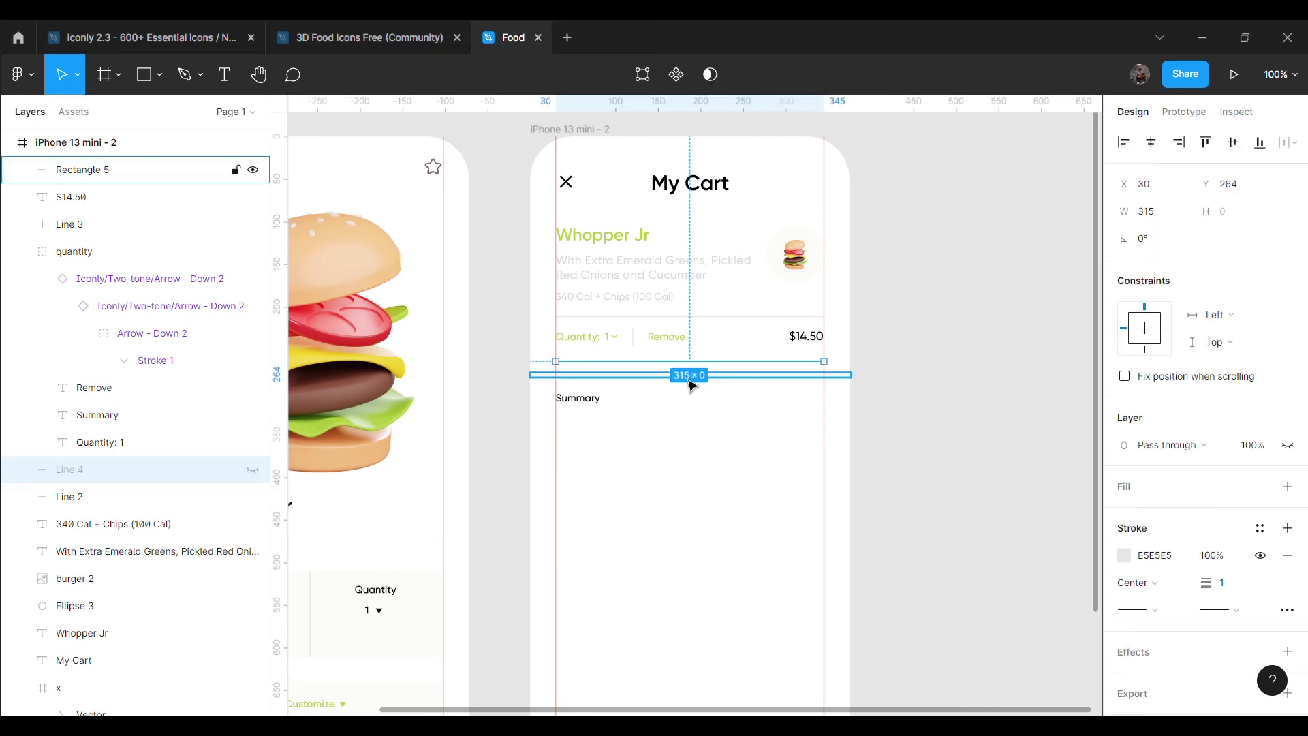
click(705, 371)
key(shift+Up)
key(Up)
key(Up)
key(Up)
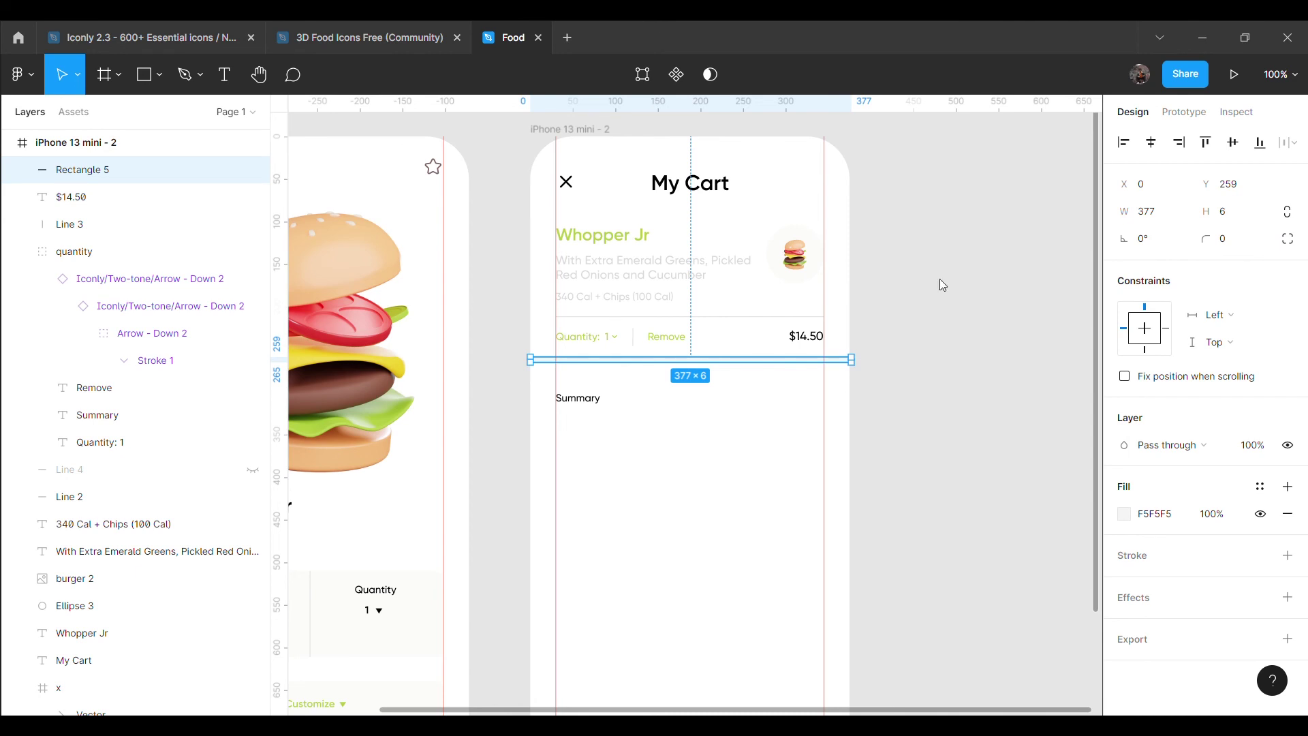
key(ctrl+z)
click(954, 433)
key(ctrl+z)
click(985, 472)
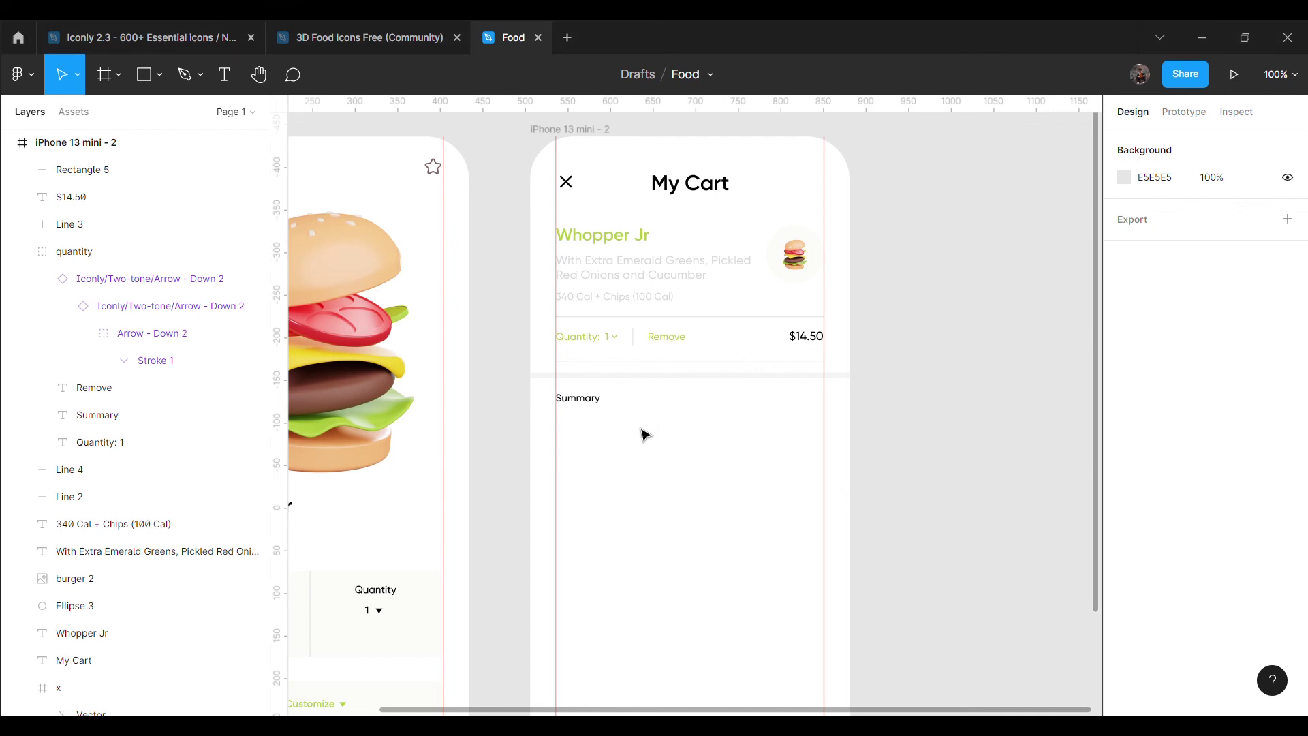
click(678, 375)
key(Delete)
Nudge the Summary heading up and add a Subtotal $14.50 line on its row
click(599, 412)
drag(599, 412, 599, 406)
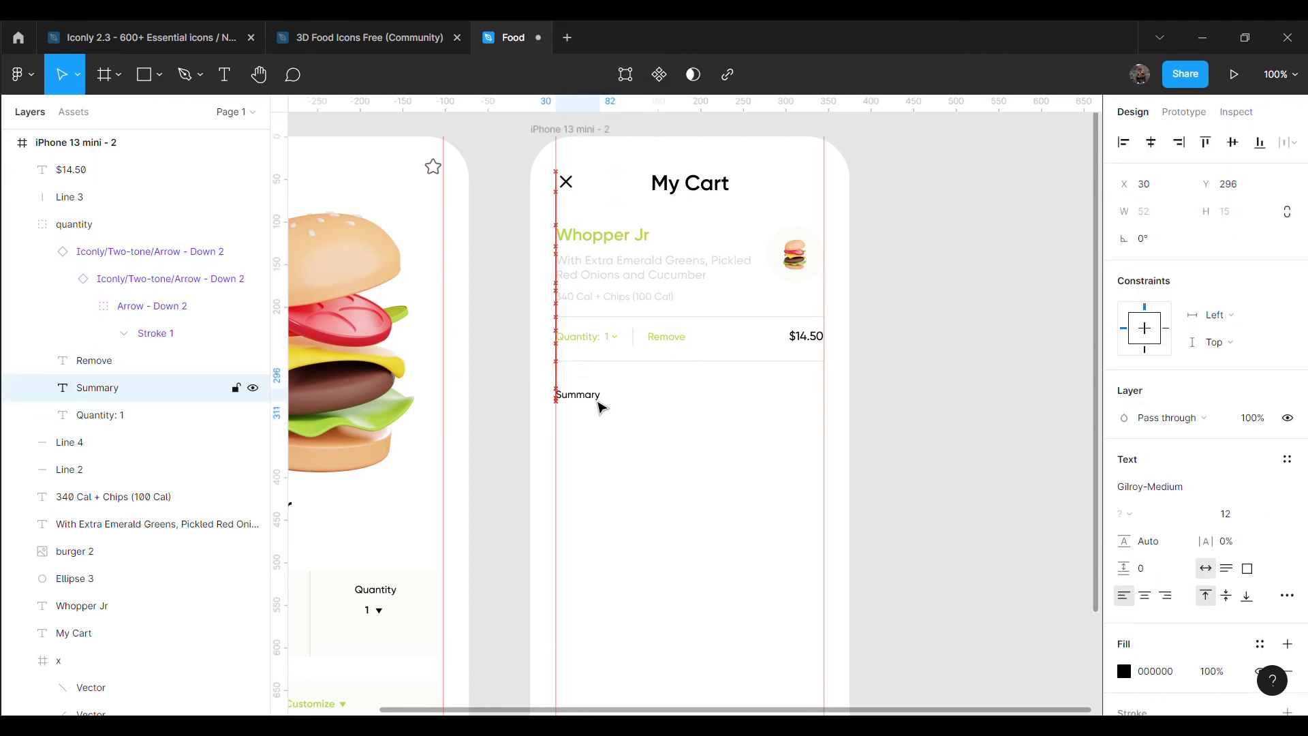
click(877, 427)
key(t)
click(627, 439)
text(Subtotal $14.50)
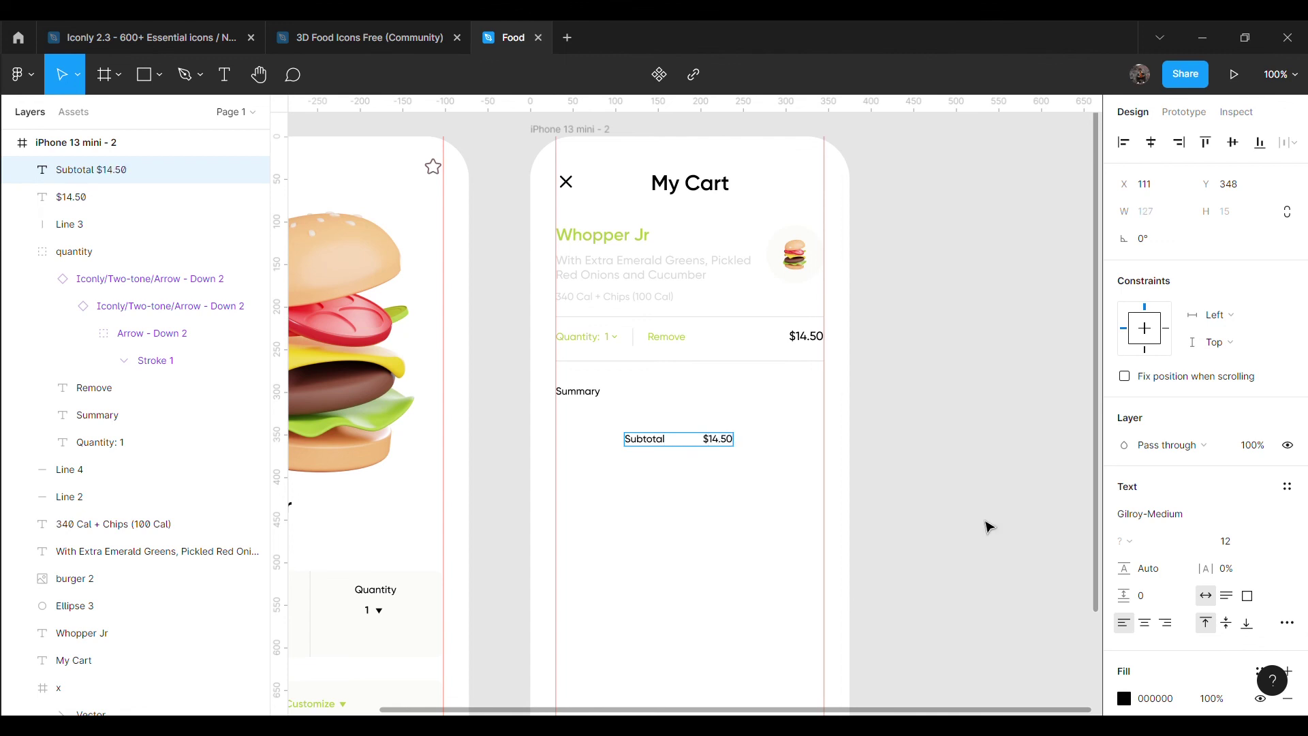
mouse_move(703, 438)
mouse_down()
mouse_move(735, 395)
mouse_move(794, 390)
mouse_up()
click(889, 559)
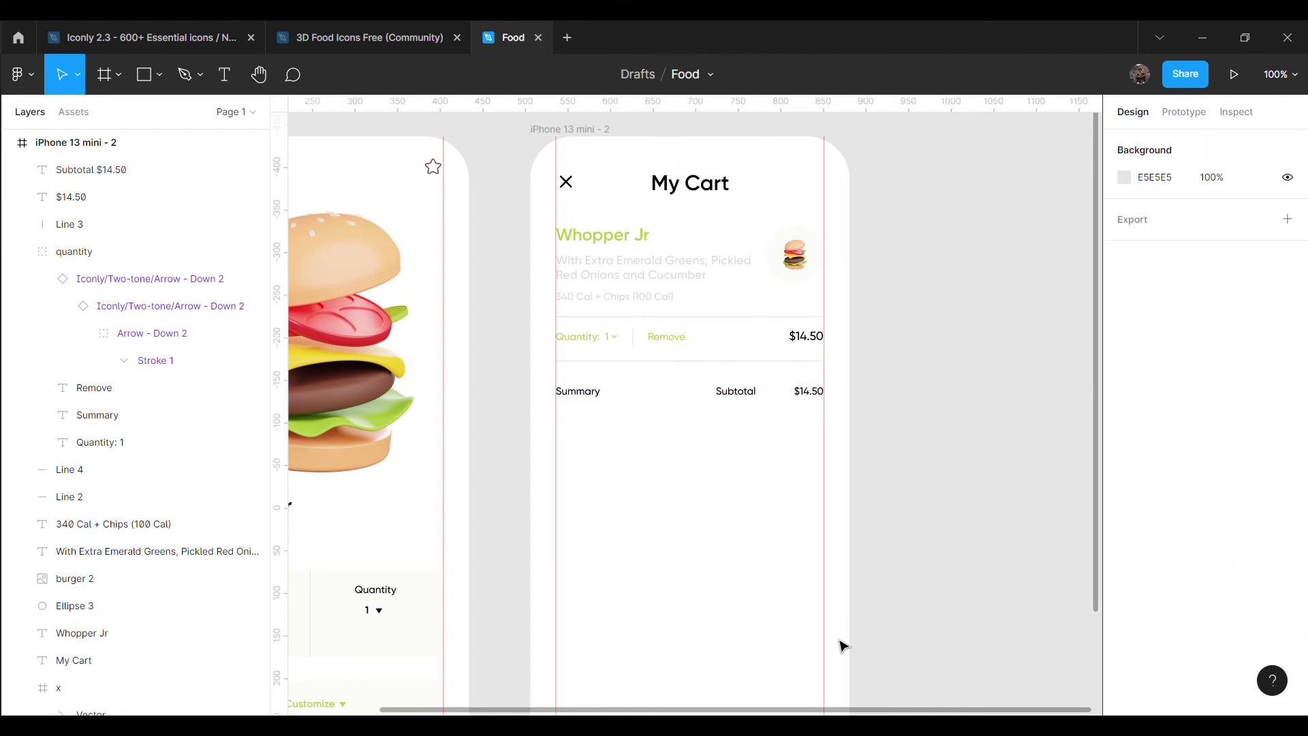
Copy the Subtotal line into Taxes $1.50 and a Total $16.00 line below it
drag(752, 406, 766, 418)
text(axes $1.50)
click(803, 414)
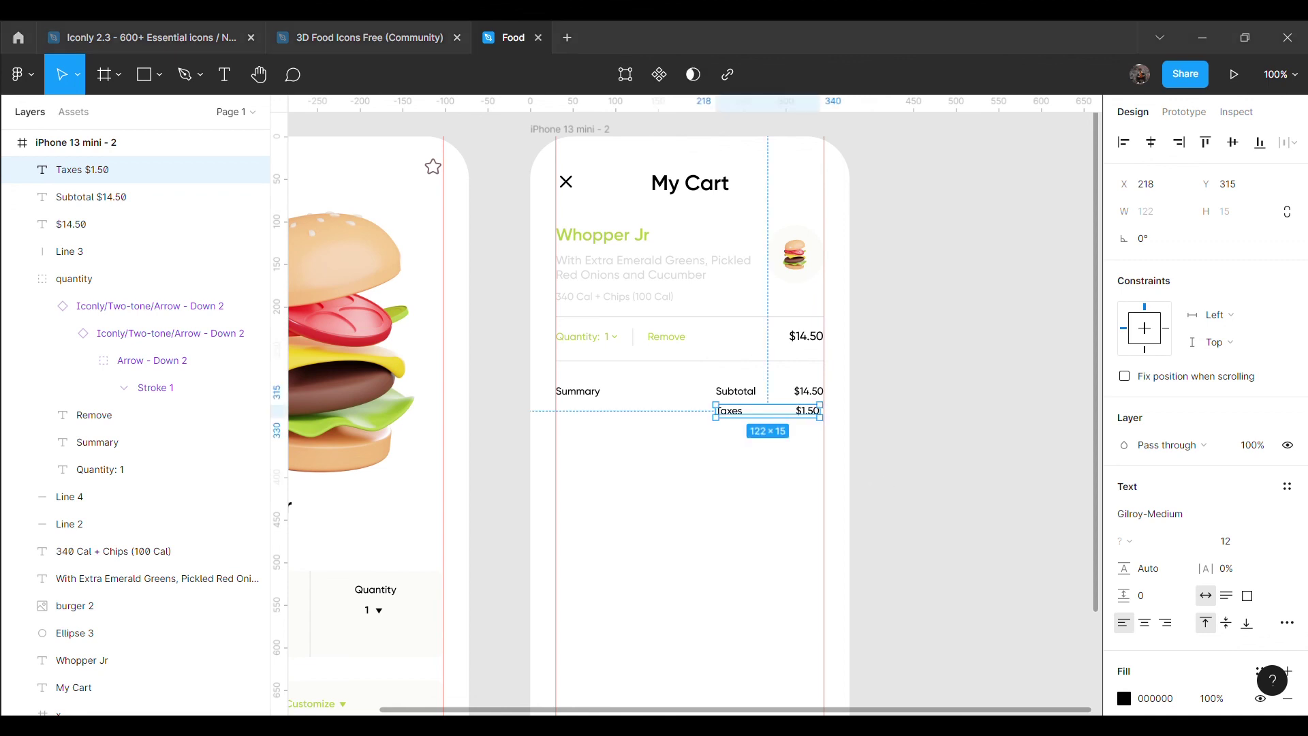
key(ctrl+d)
key(shift+Down)
key(shift+Down)
key(Down)
key(Down)
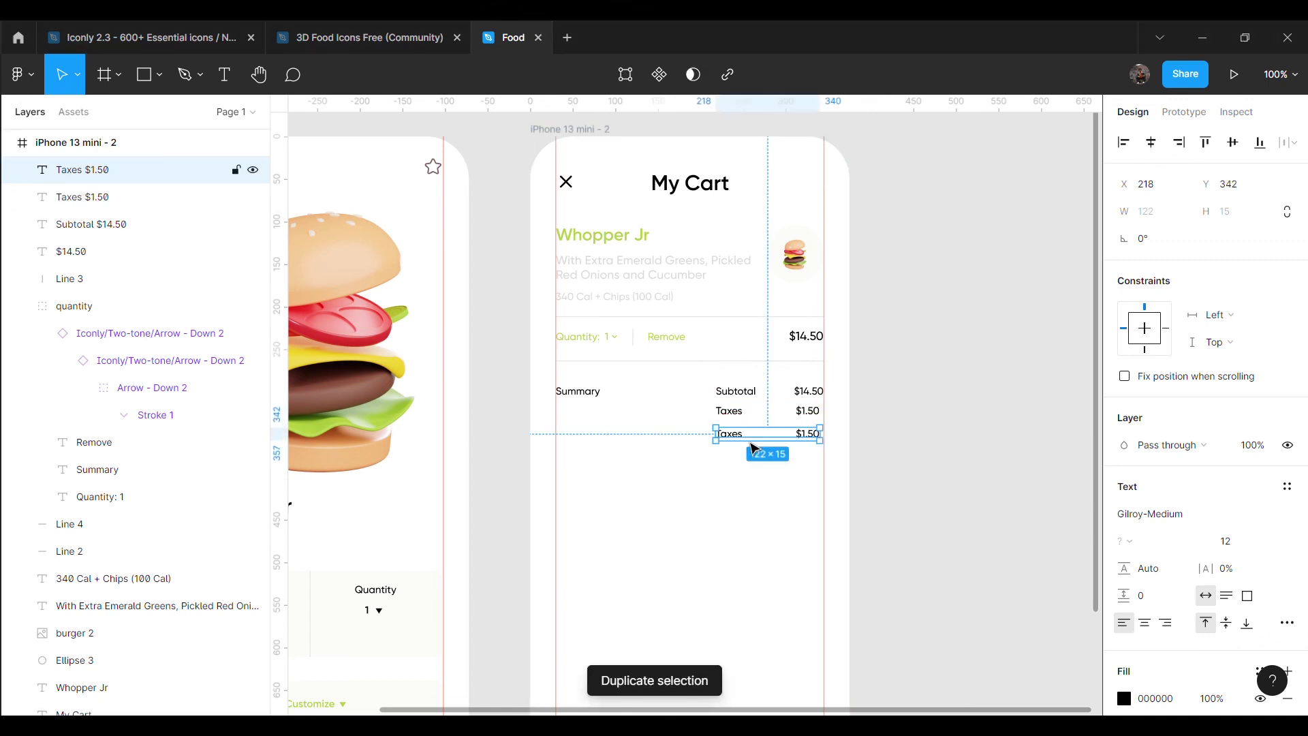
double_click(751, 436)
text(Total)
key(ctrl+z)
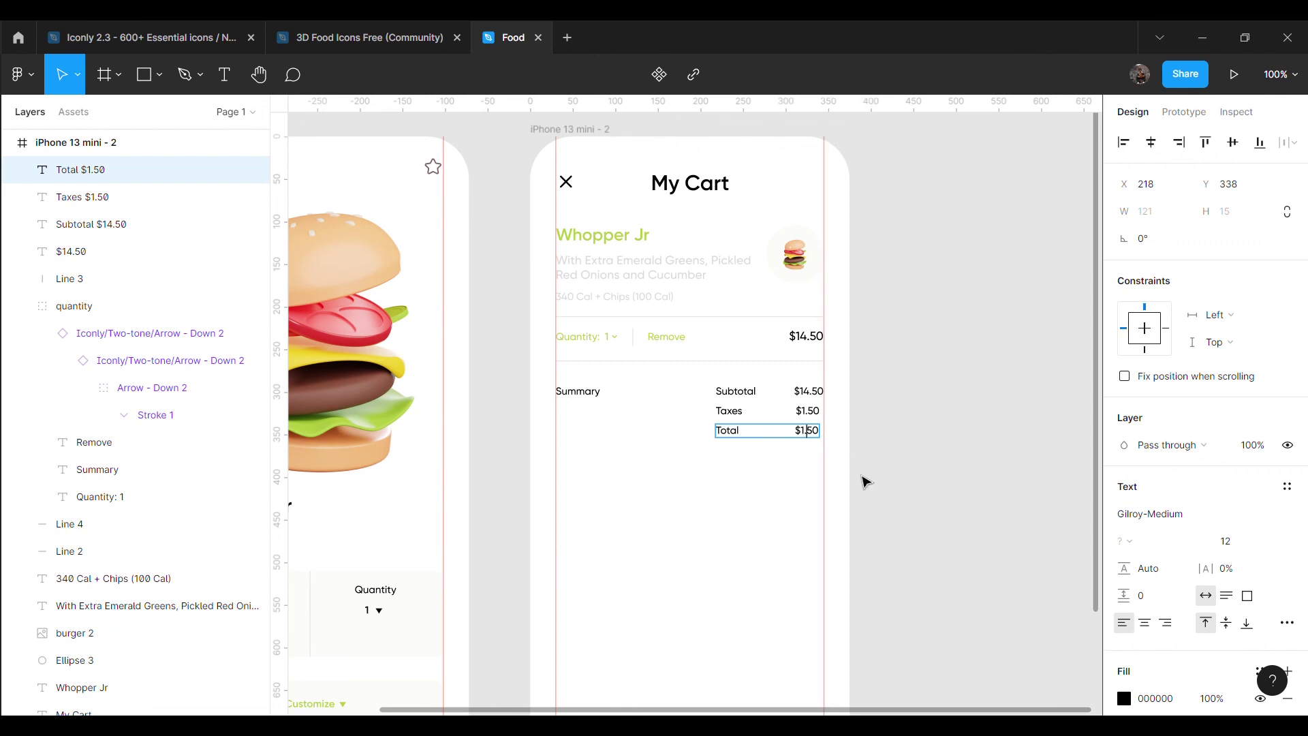
text(00)
click(874, 502)
scroll(925, 505, down, 2)
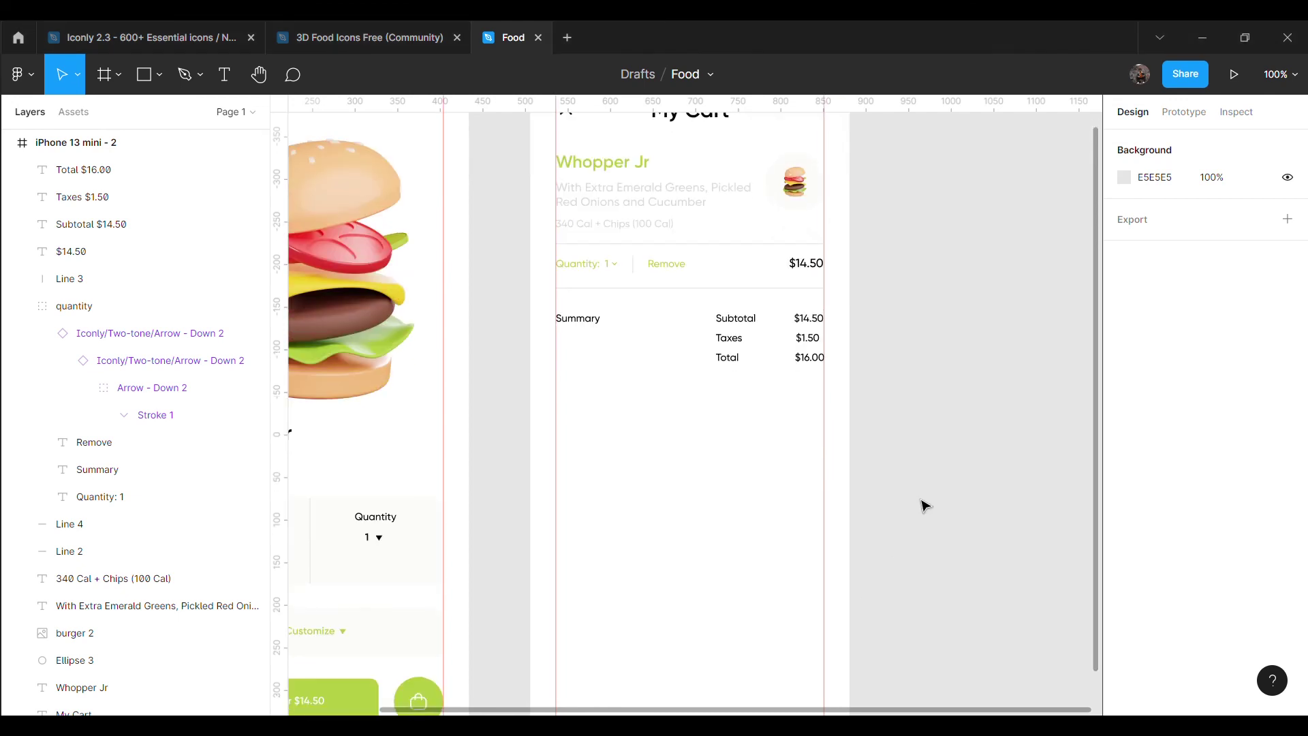
Draw a button rectangle with corner radius 10 near the bottom of the cart
scroll(717, 576, down, 2)
click(159, 75)
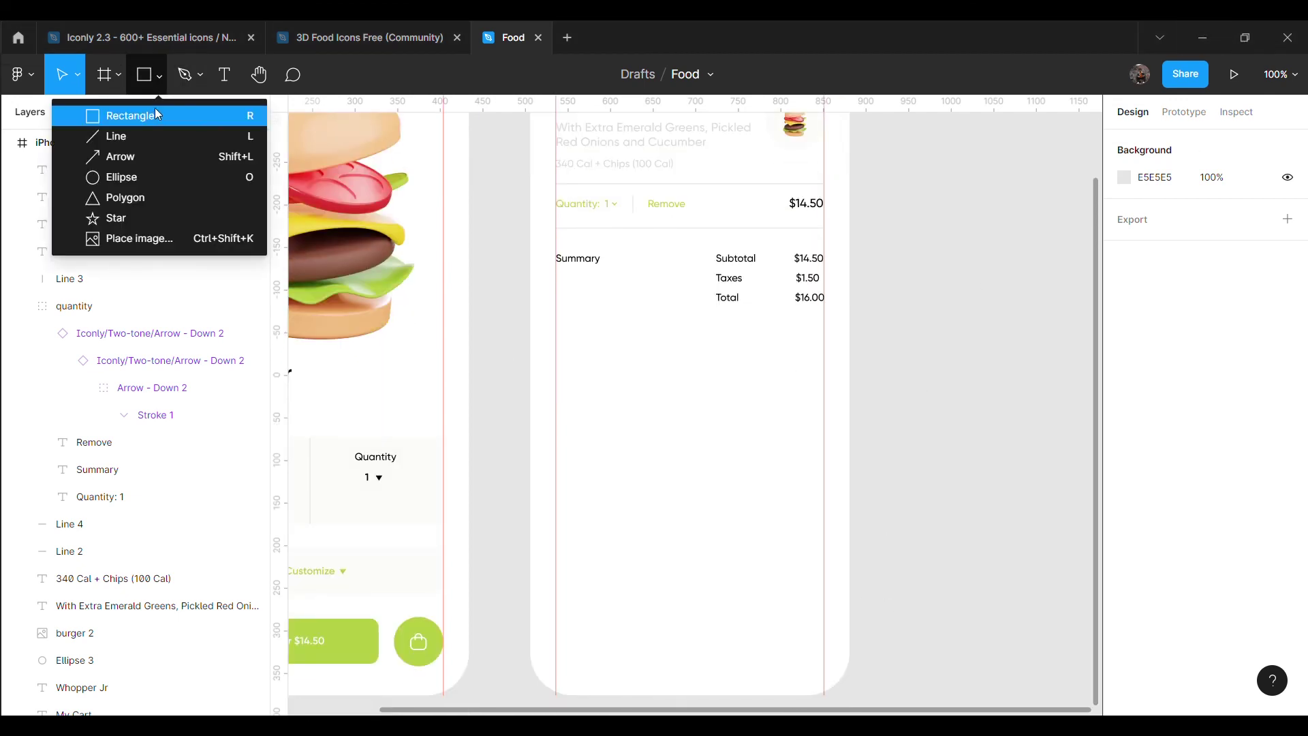
click(158, 110)
drag(601, 593, 781, 645)
click(1226, 239)
text(10)
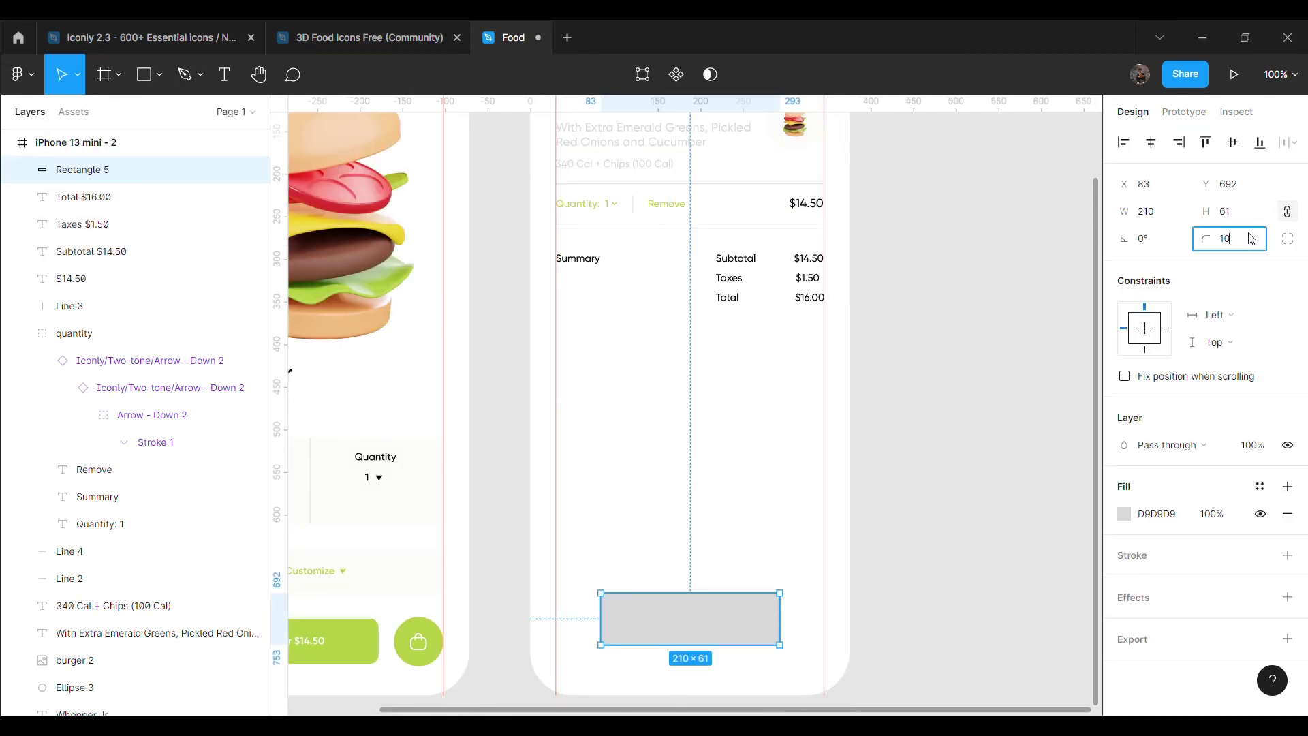
click(987, 356)
drag(737, 625, 738, 625)
key(shift+Down)
key(shift+Down)
click(892, 571)
Fill the button rectangle lime green
click(691, 640)
click(1122, 520)
click(1055, 627)
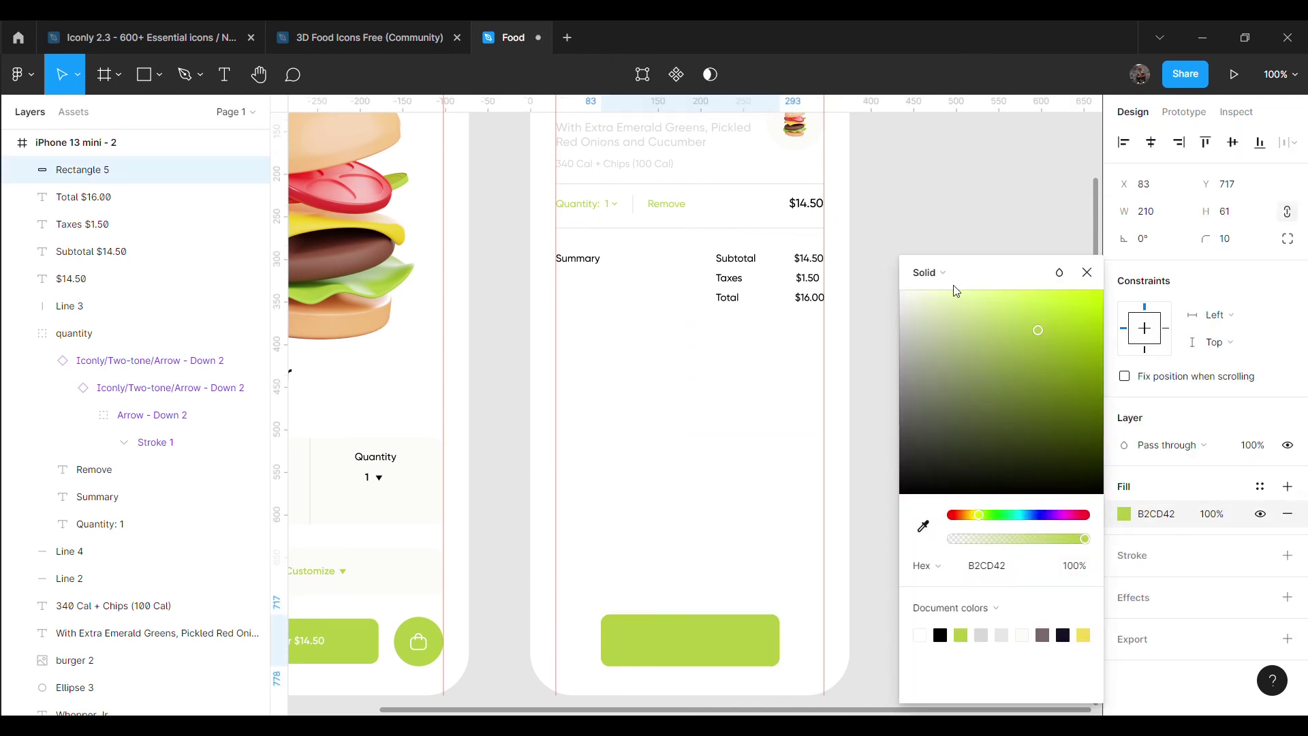
click(553, 397)
Add a 'Continue $16.00' text label coloured white FFFFFF
key(t)
click(908, 400)
text(Continue $16)
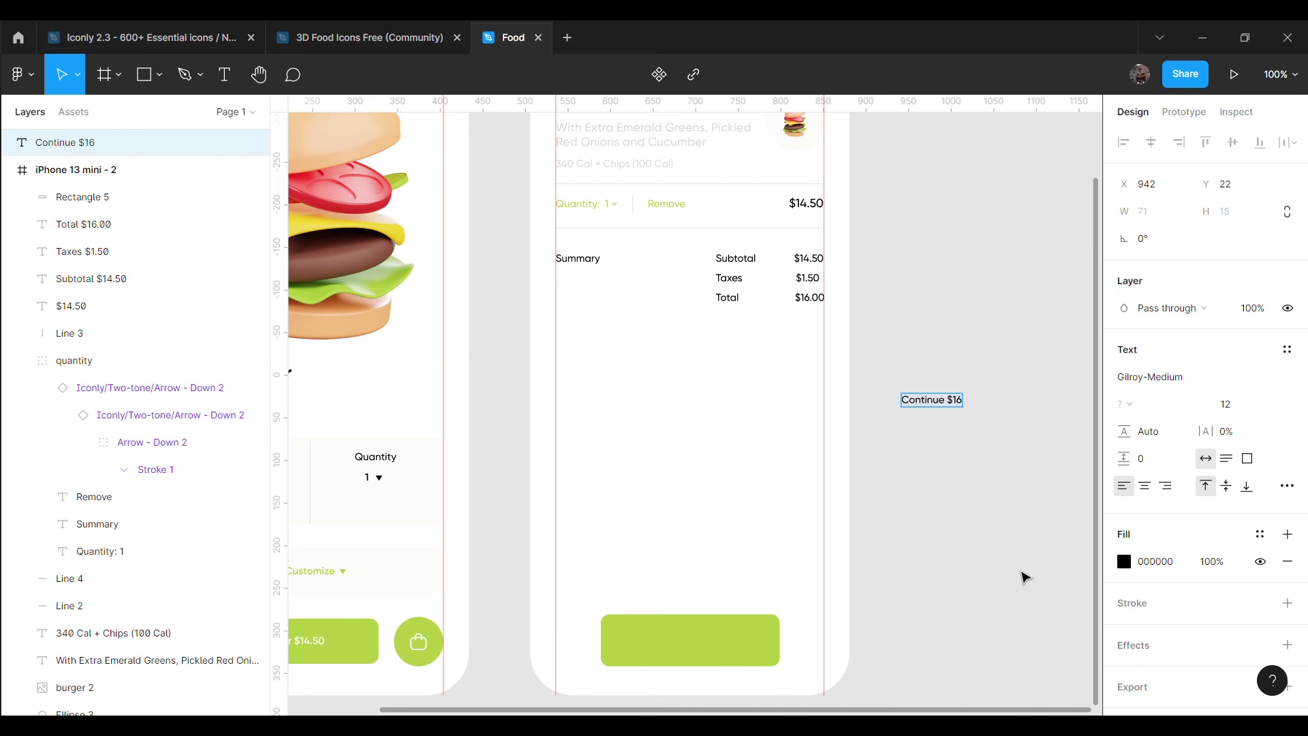
click(1124, 562)
text(FFFFFF)
click(654, 429)
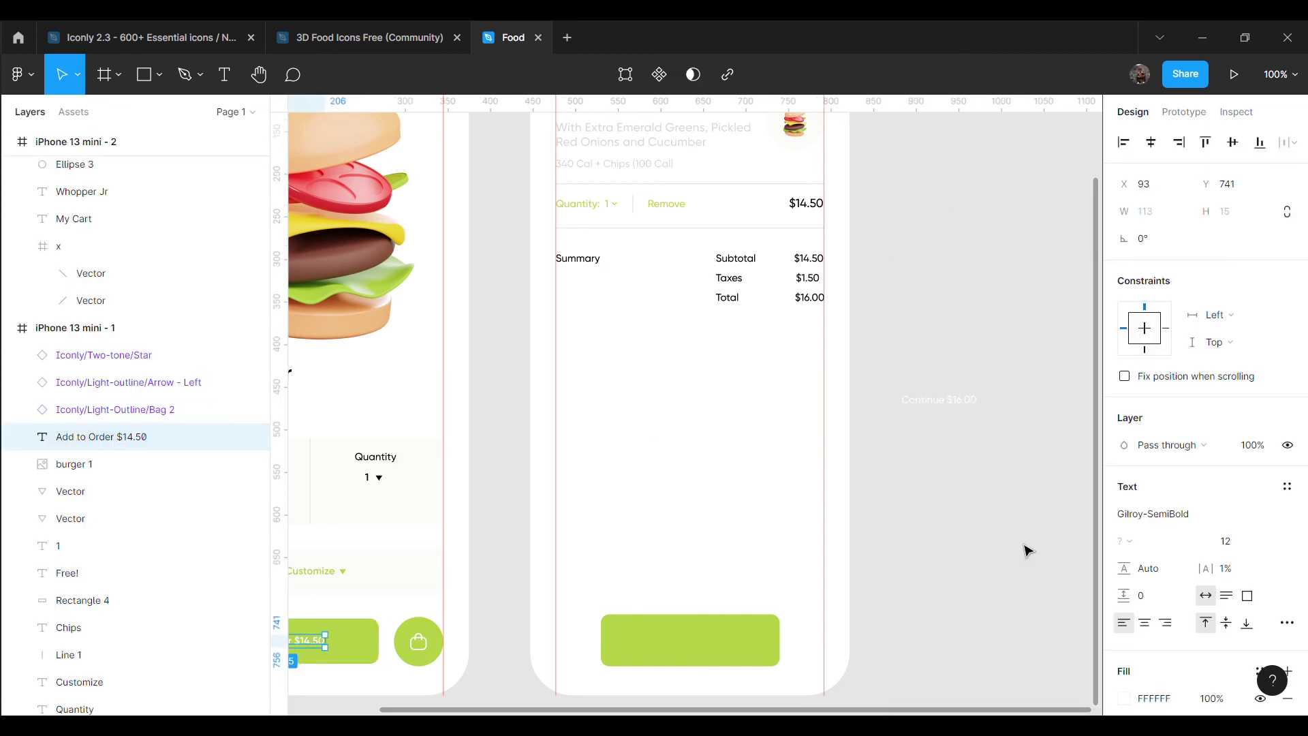
Set the Continue label to Gilroy-SemiBold size 16 and place it on the green button
click(939, 400)
click(1150, 377)
click(1164, 459)
mouse_move(973, 405)
mouse_down()
mouse_move(723, 645)
mouse_move(694, 653)
mouse_up()
click(1225, 541)
text(16)
key(Return)
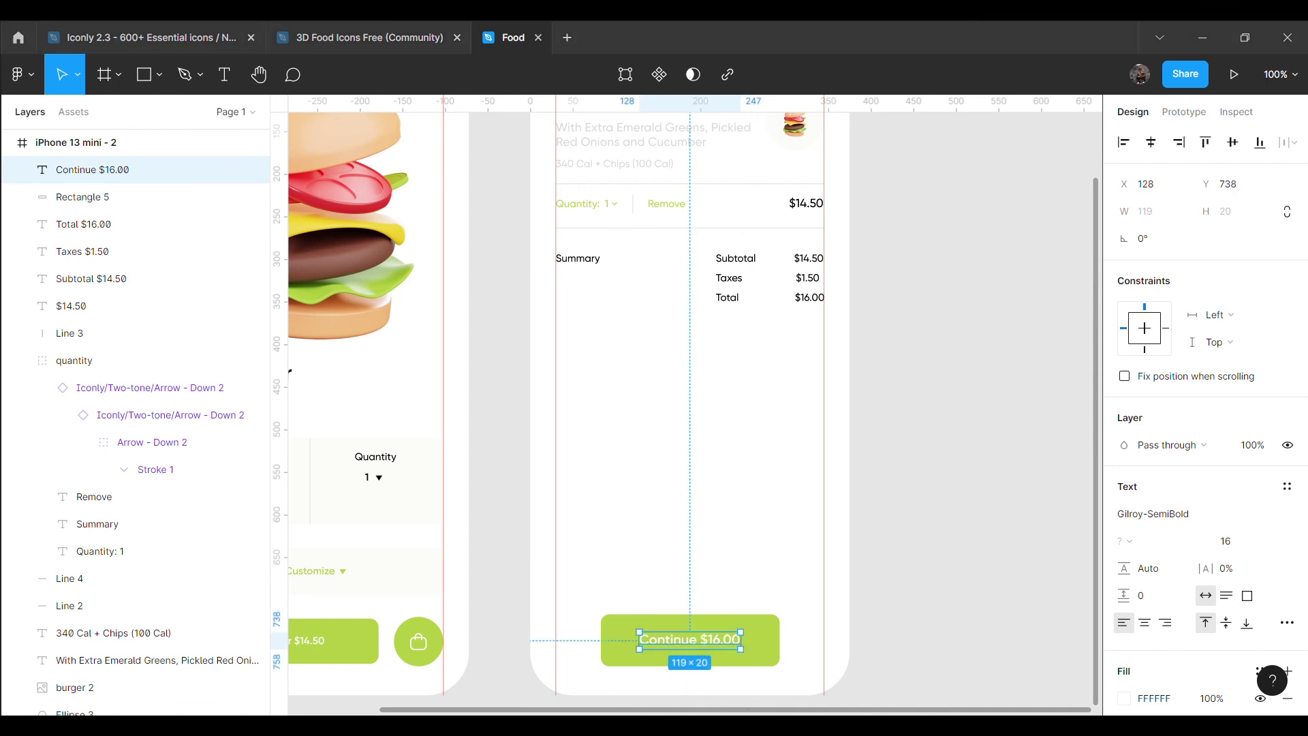
click(949, 599)
double_click(639, 649)
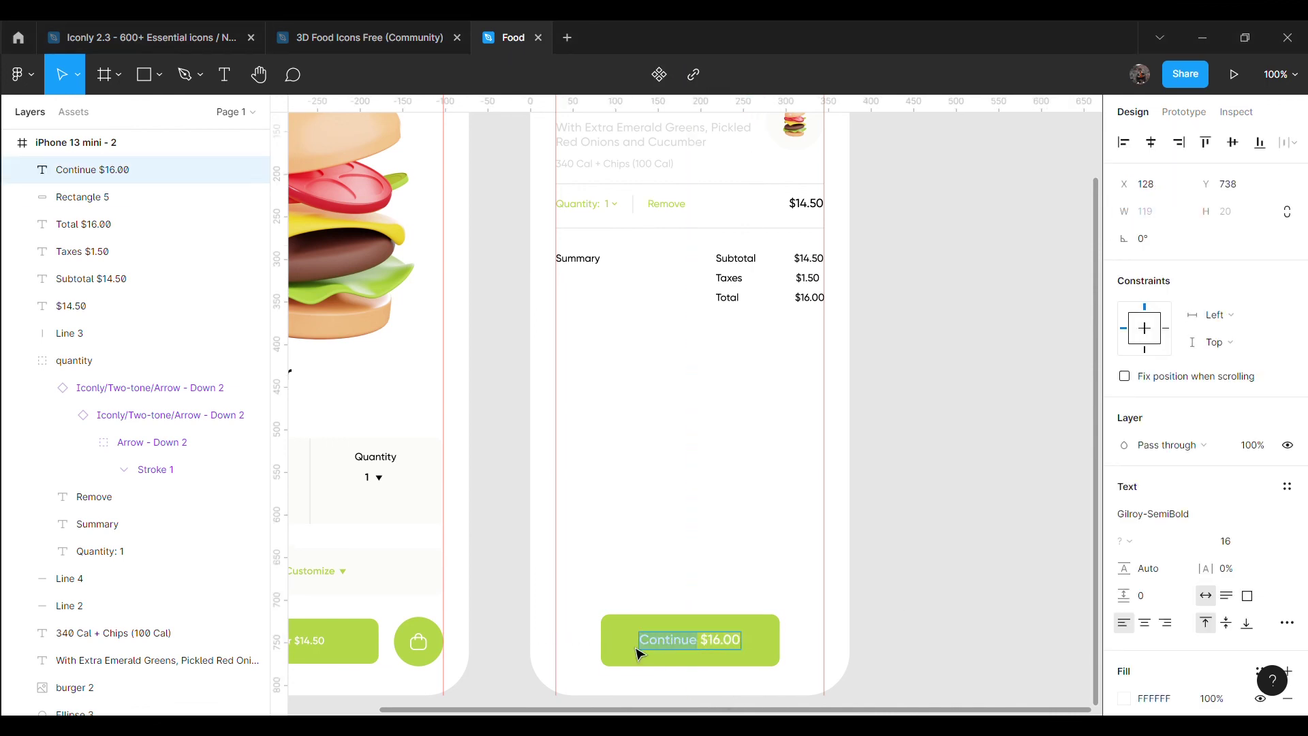
click(1158, 514)
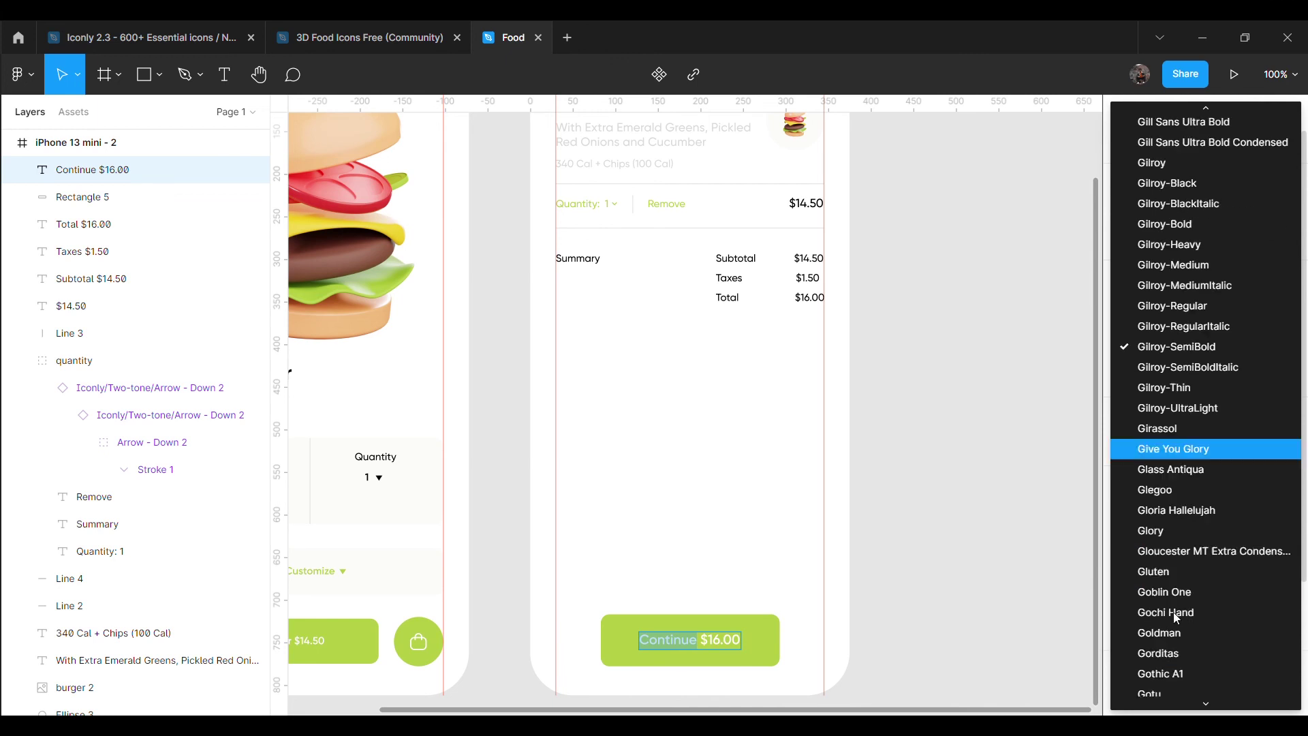
click(724, 700)
Resize the Add to Order label to 16 and re-centre it in its button
scroll(724, 701, left, 5)
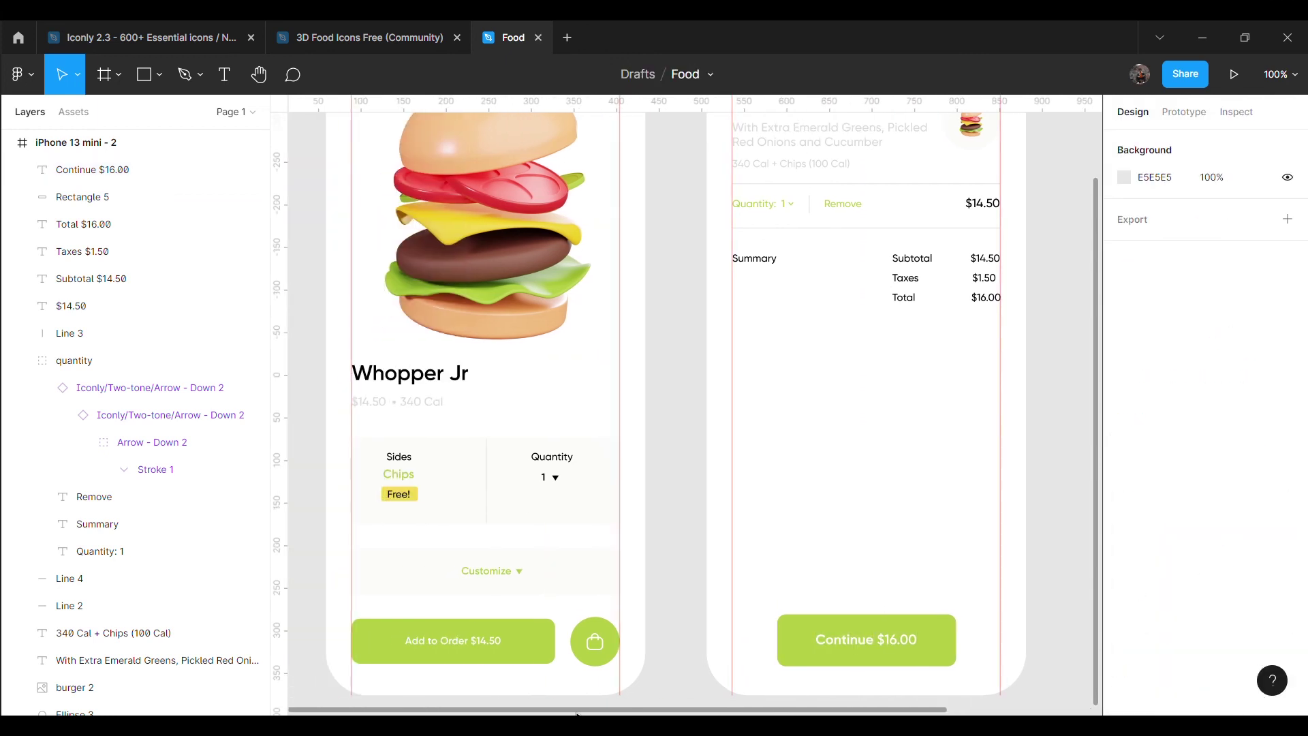
click(454, 640)
click(1225, 541)
text(16)
key(Return)
drag(487, 659, 475, 657)
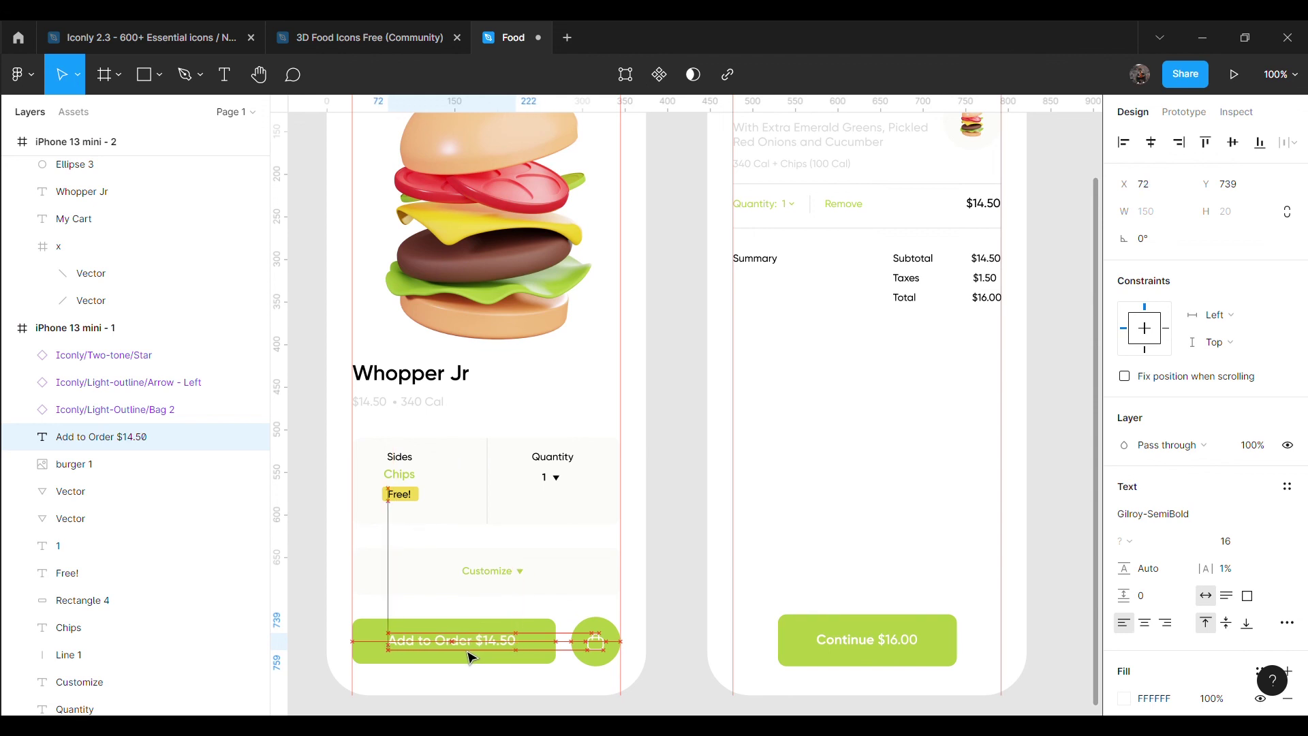
double_click(475, 656)
click(1158, 514)
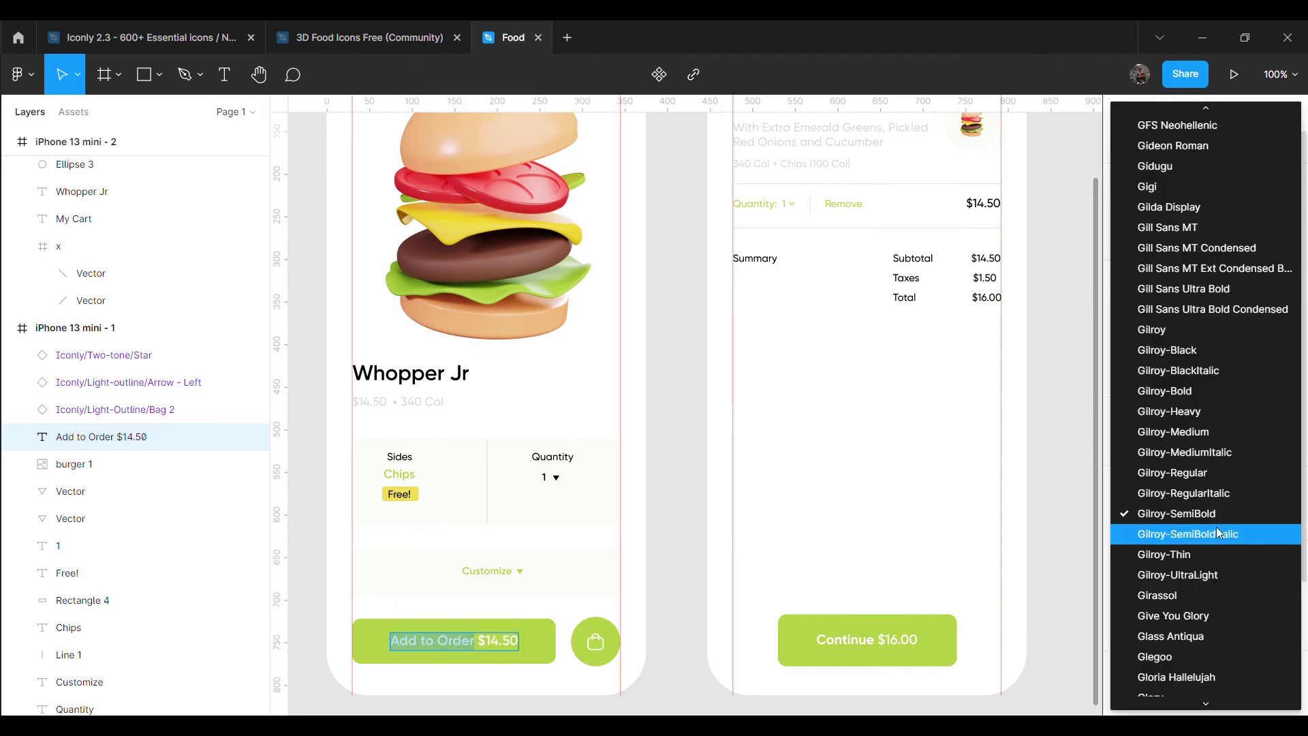
click(1205, 402)
click(1039, 576)
key(shift+1)
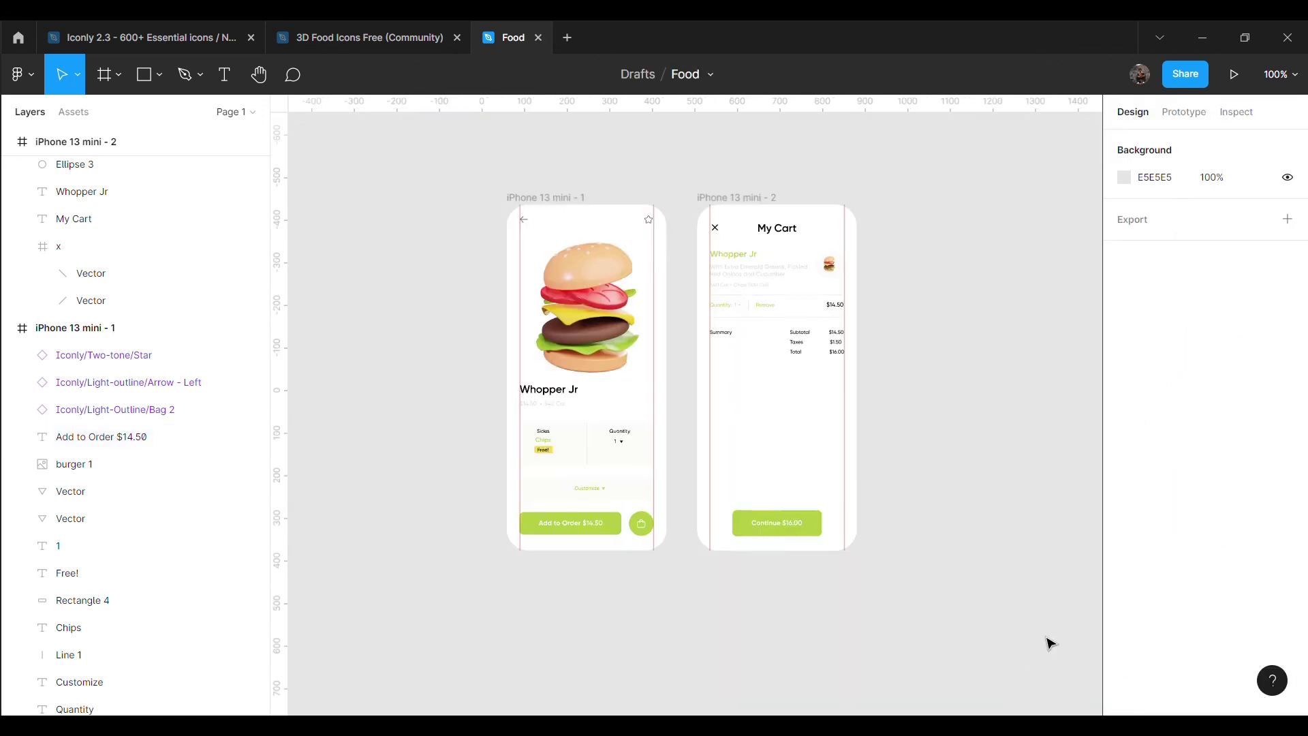
Draw a thin light-grey bar below the cart summary spanning the full screen width
key(shift+0)
scroll(994, 620, up, 3)
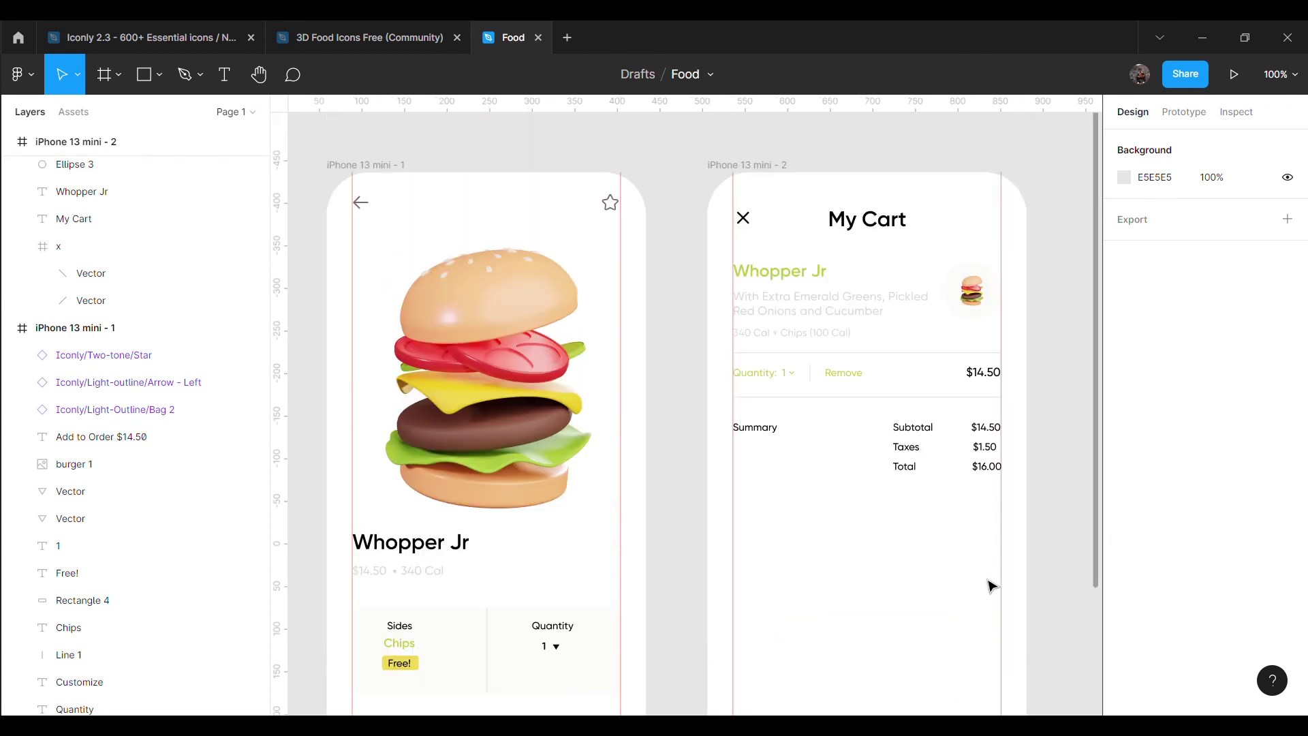
click(159, 74)
click(123, 111)
mouse_move(746, 527)
mouse_down()
mouse_move(760, 543)
mouse_move(1001, 537)
mouse_up()
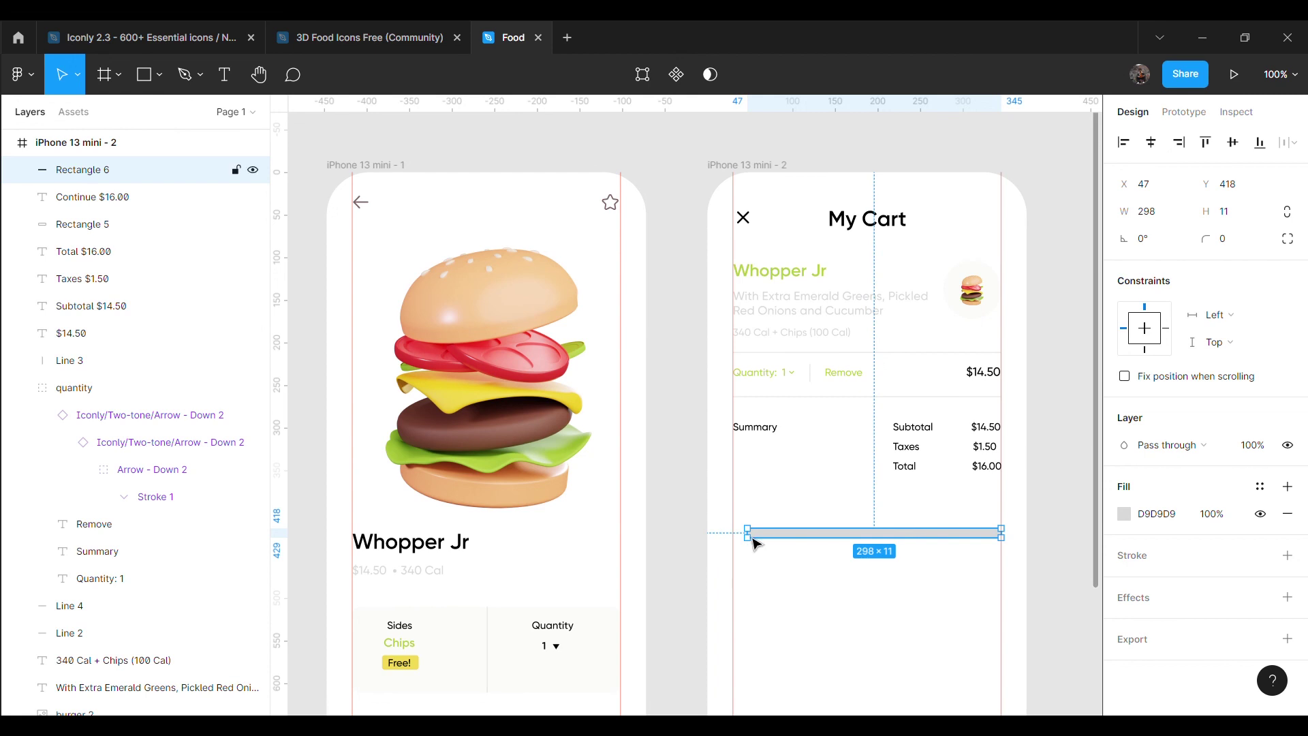
drag(756, 547, 707, 547)
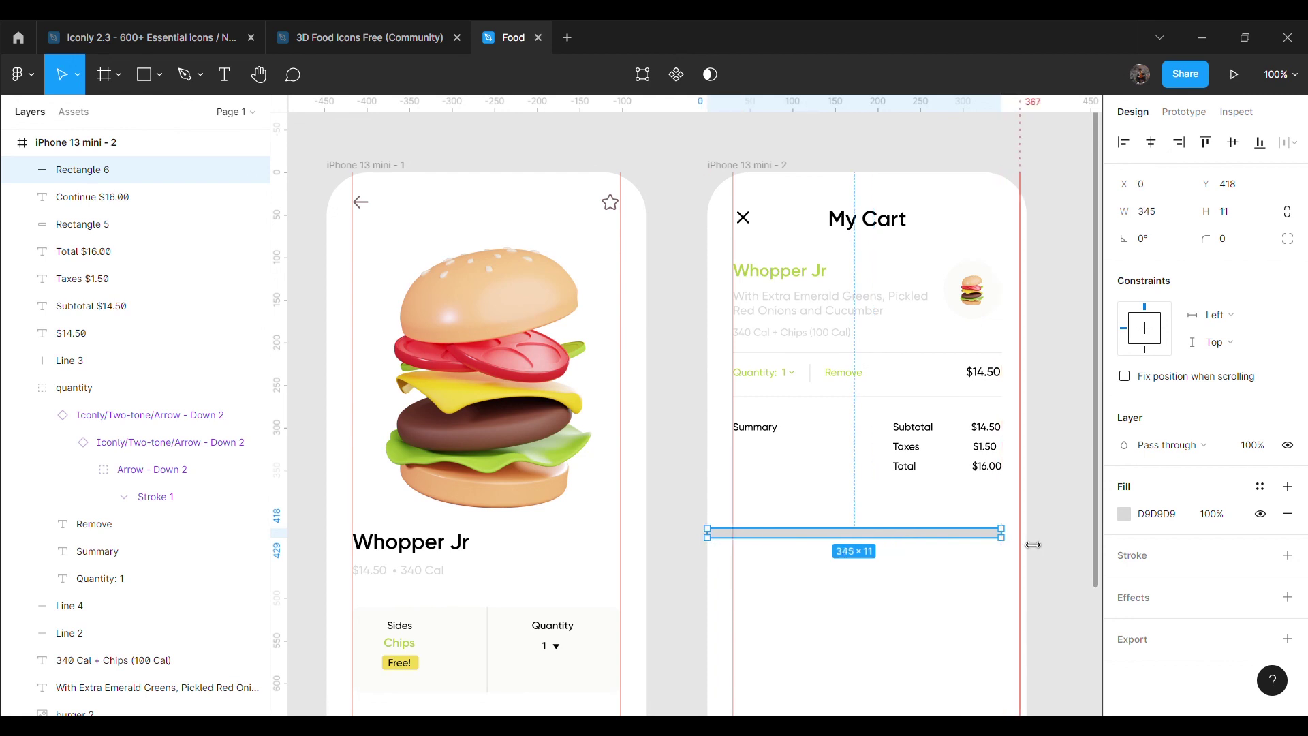
mouse_move(962, 545)
mouse_down()
mouse_move(929, 520)
mouse_move(1028, 517)
mouse_move(981, 497)
mouse_up()
click(1060, 440)
scroll(1083, 429, up, 5)
click(865, 585)
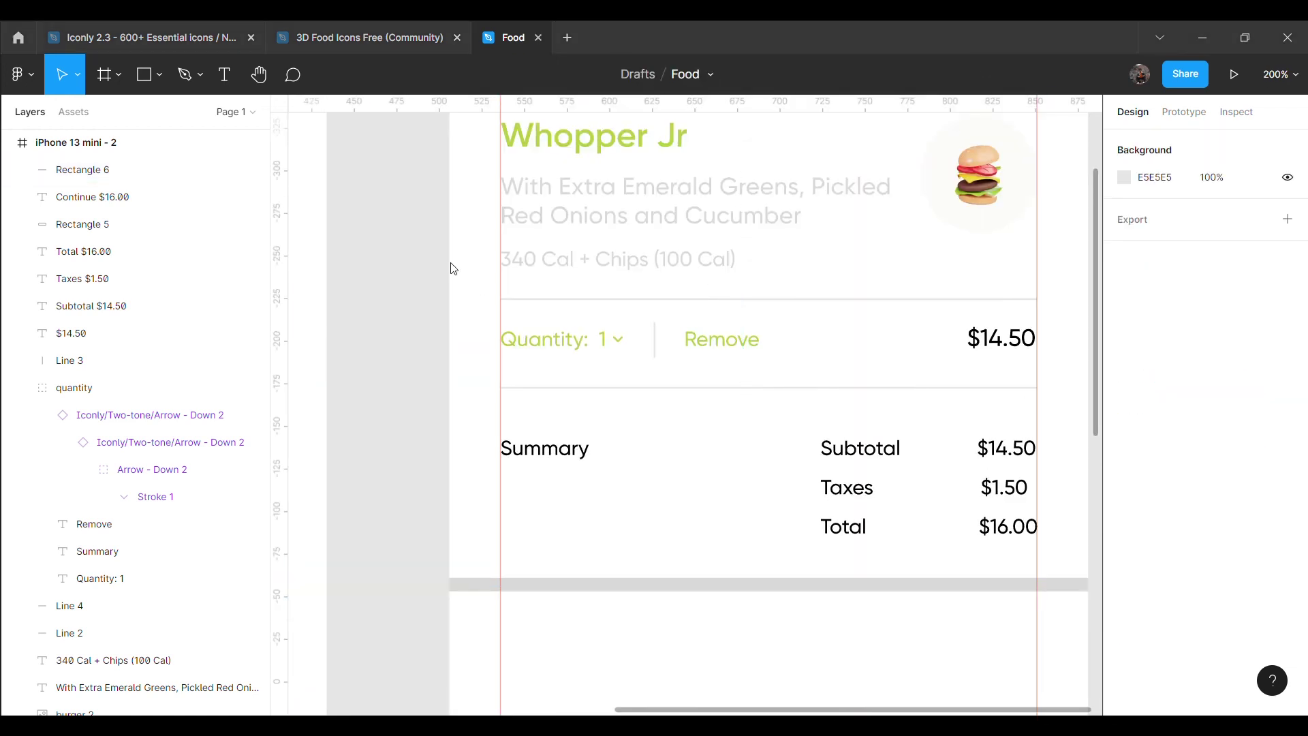
click(774, 586)
click(966, 607)
Group the Subtotal, Taxes and Total lines as Group 7 and fill them grey 7C7474
scroll(945, 649, down, 3)
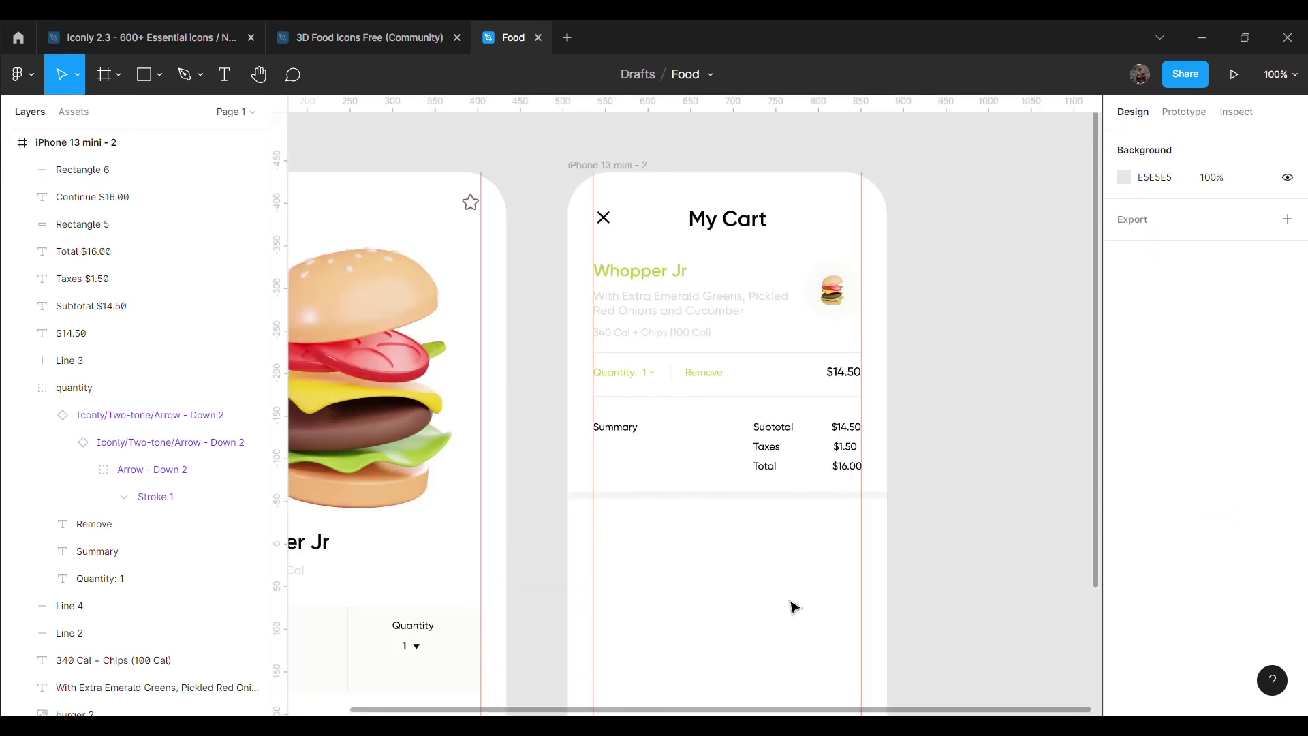
scroll(978, 370, down, 3)
scroll(874, 682, down, 2)
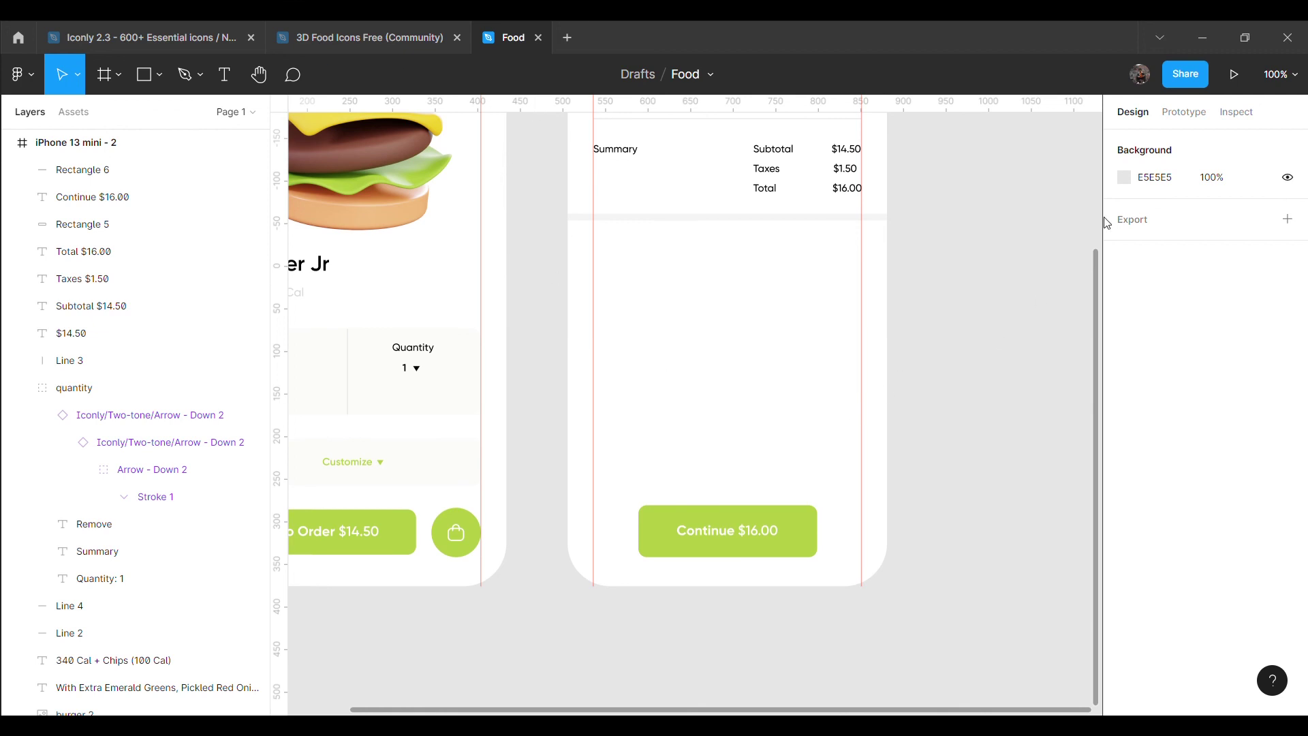
scroll(914, 409, up, 3)
click(767, 368)
shift+click(105, 305)
key(ctrl+g)
click(1124, 458)
click(942, 389)
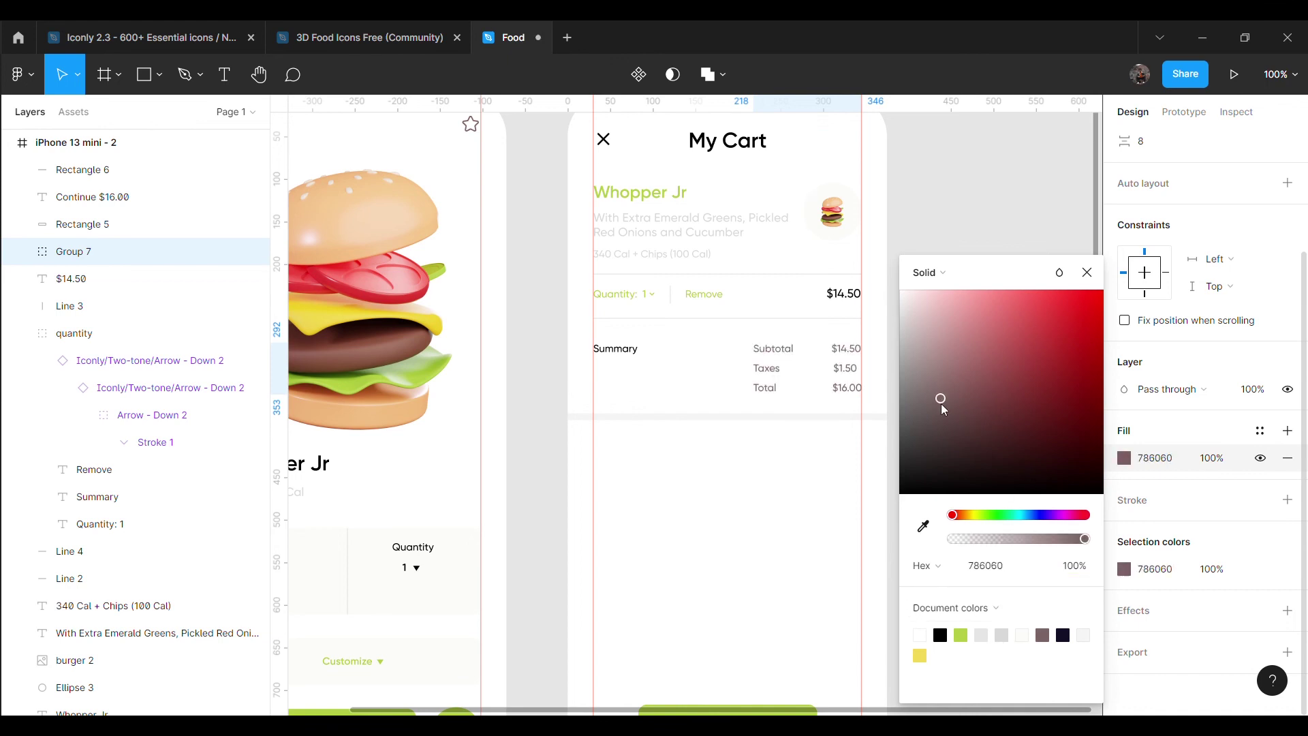
click(911, 395)
key(Escape)
key(Escape)
scroll(988, 374, up, 2)
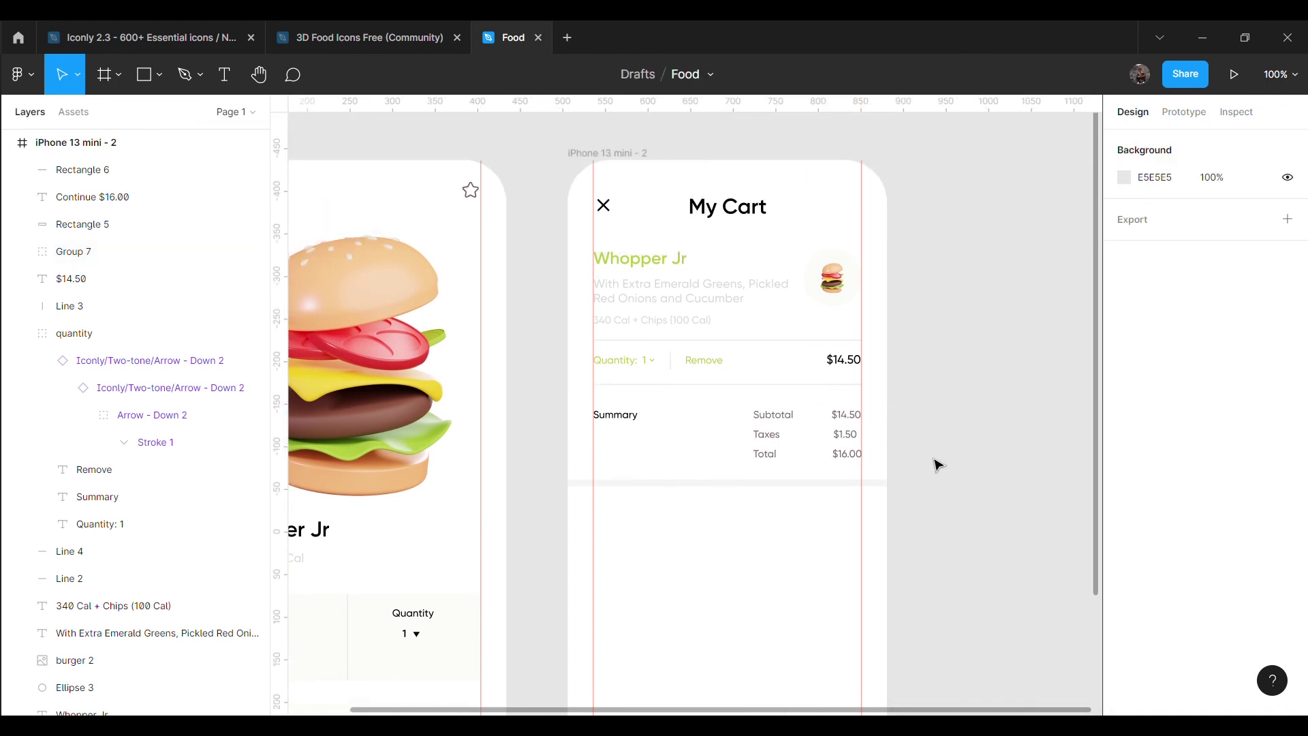
click(845, 436)
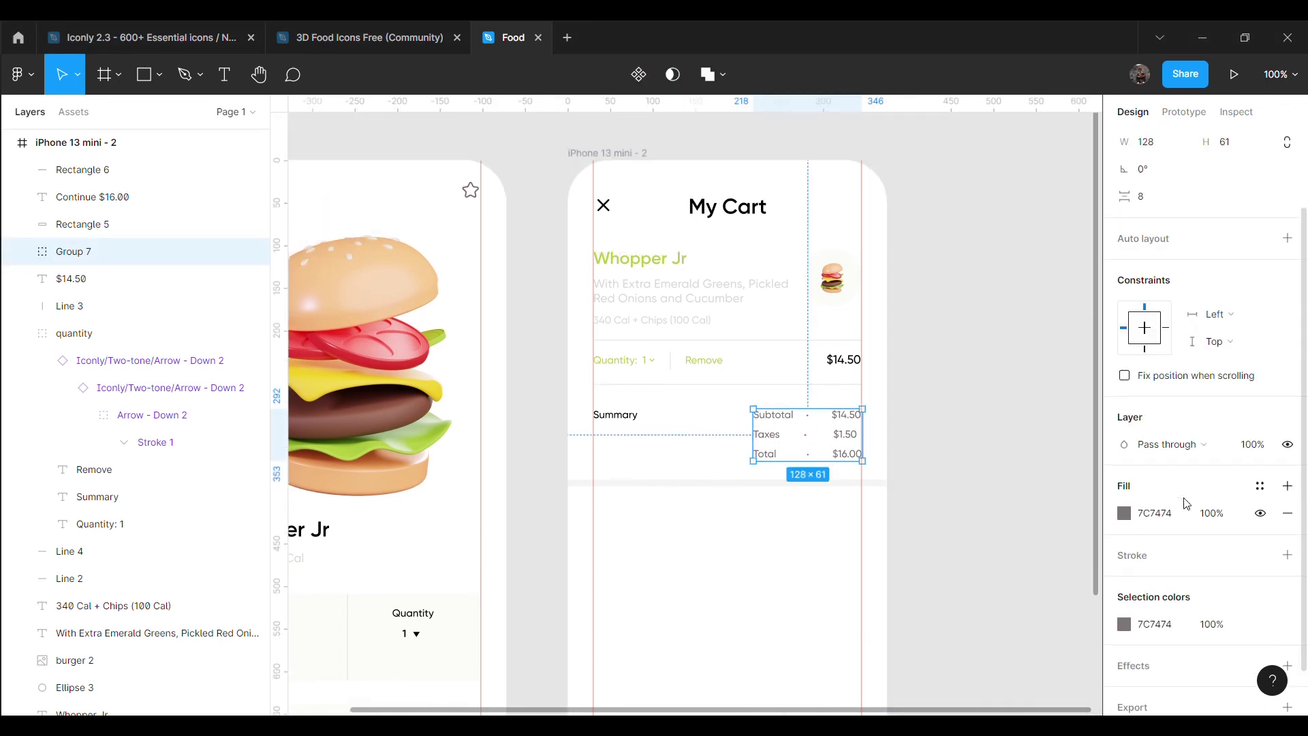
double_click(783, 417)
click(942, 502)
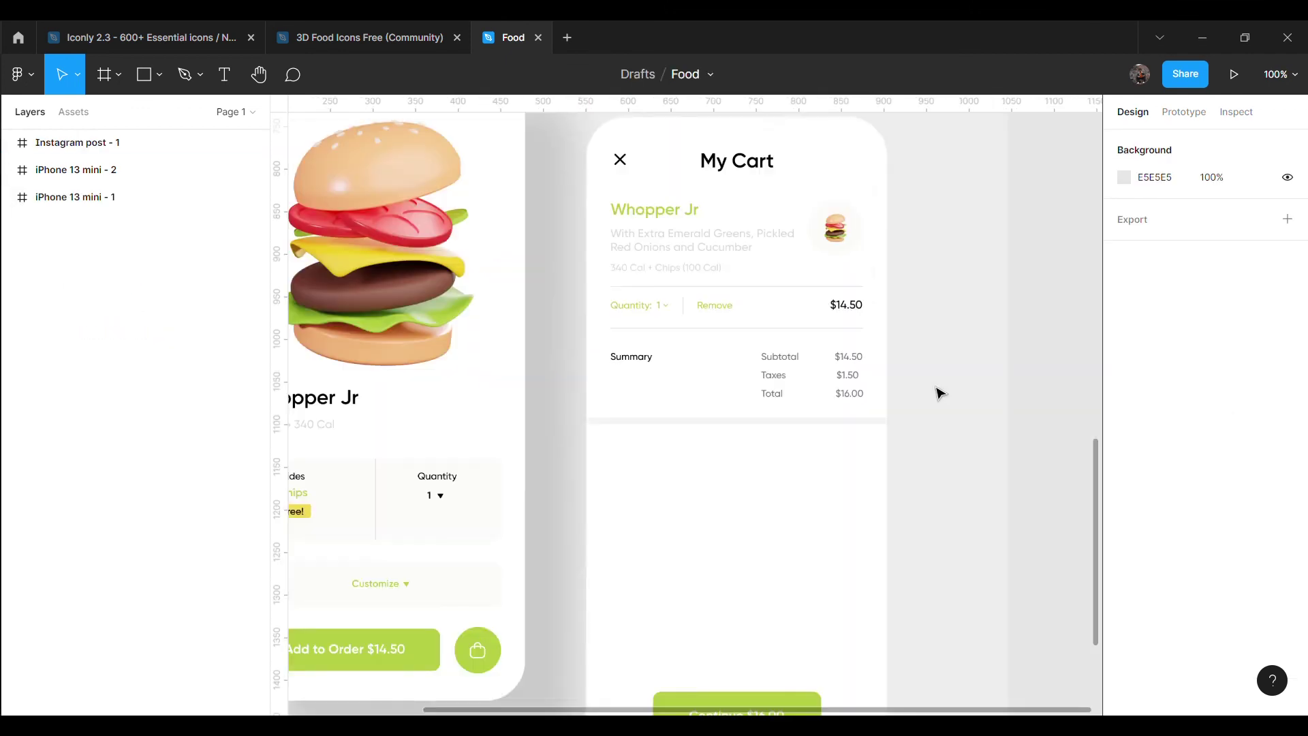
scroll(852, 546, up, 2)
scroll(853, 545, down, 2)
scroll(852, 546, left, 3)
scroll(806, 673, up, 5)
scroll(806, 673, down, 5)
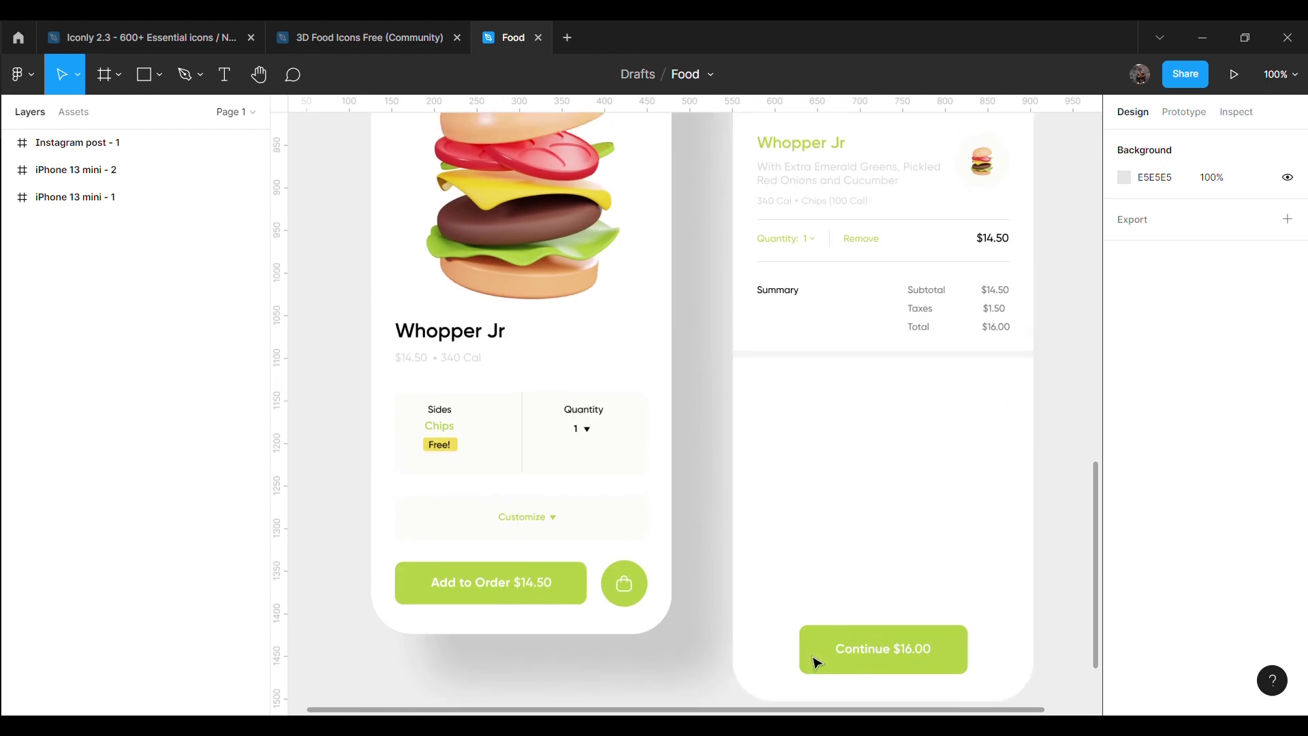
key(minus)
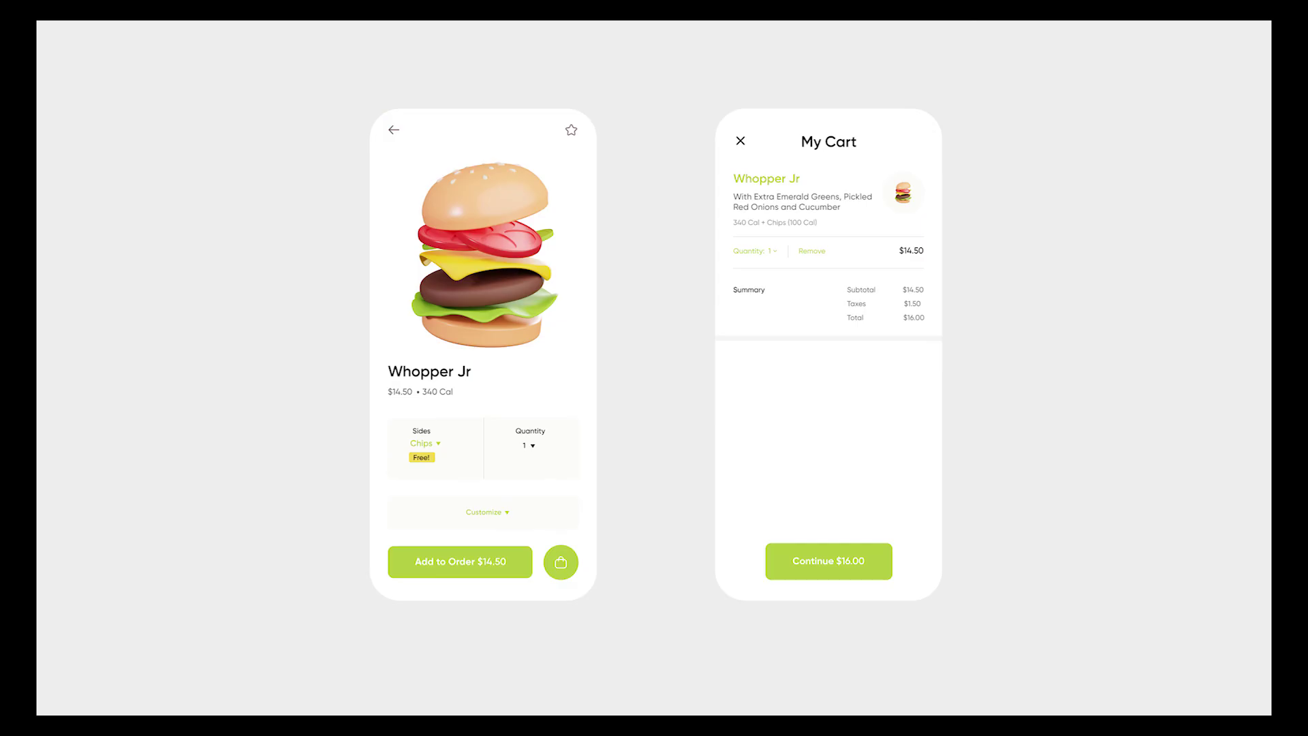